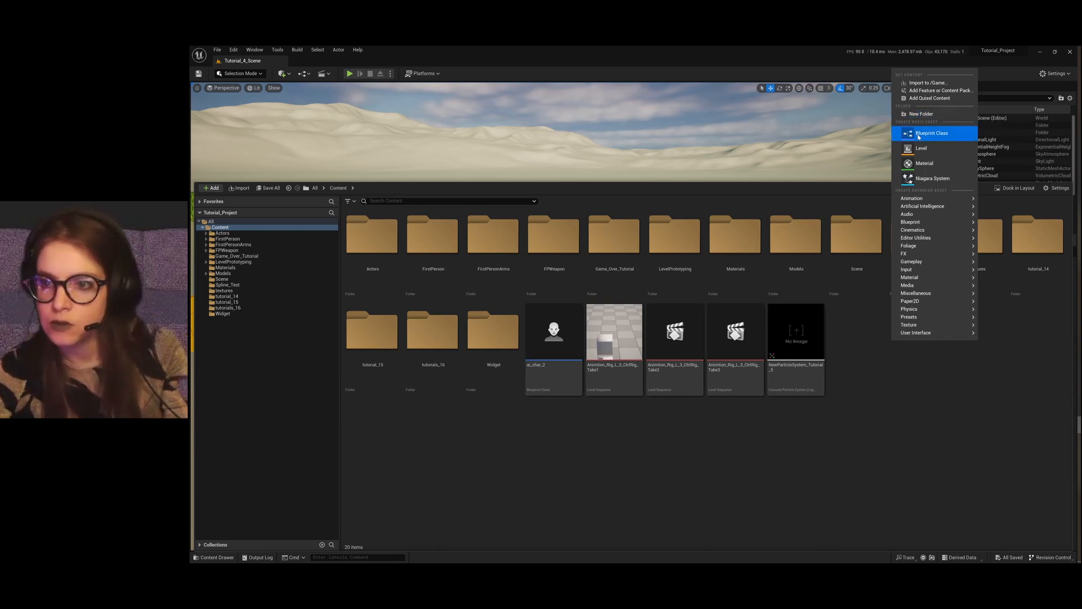
Step: Create an Actor Blueprint class named Test_Spline in the Content folder
left_click(918, 135)
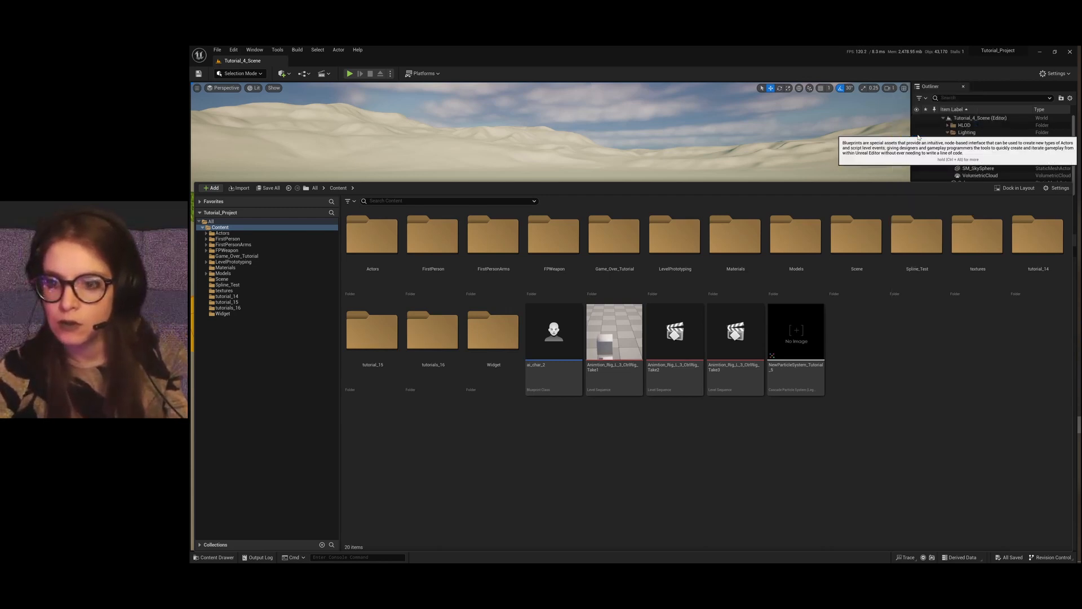
left_click(566, 238)
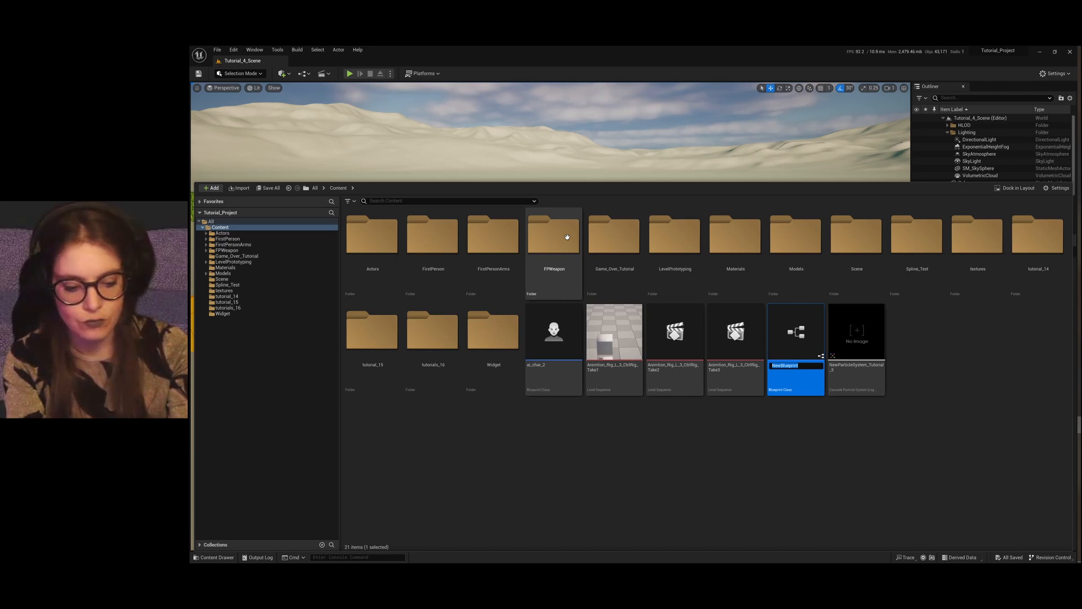
type("T")
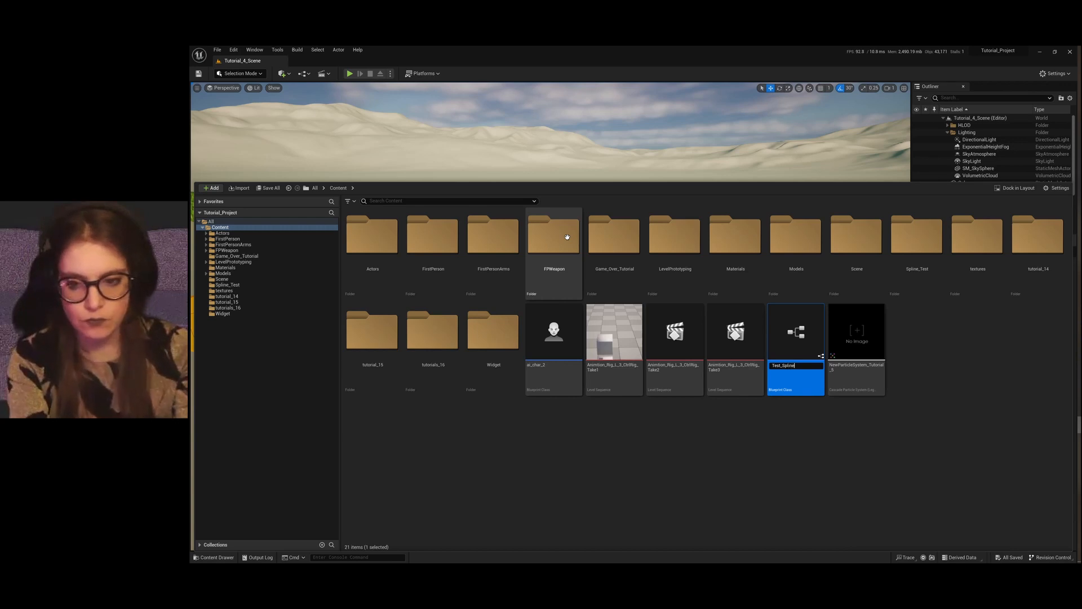
type("est_Spline")
key("Return")
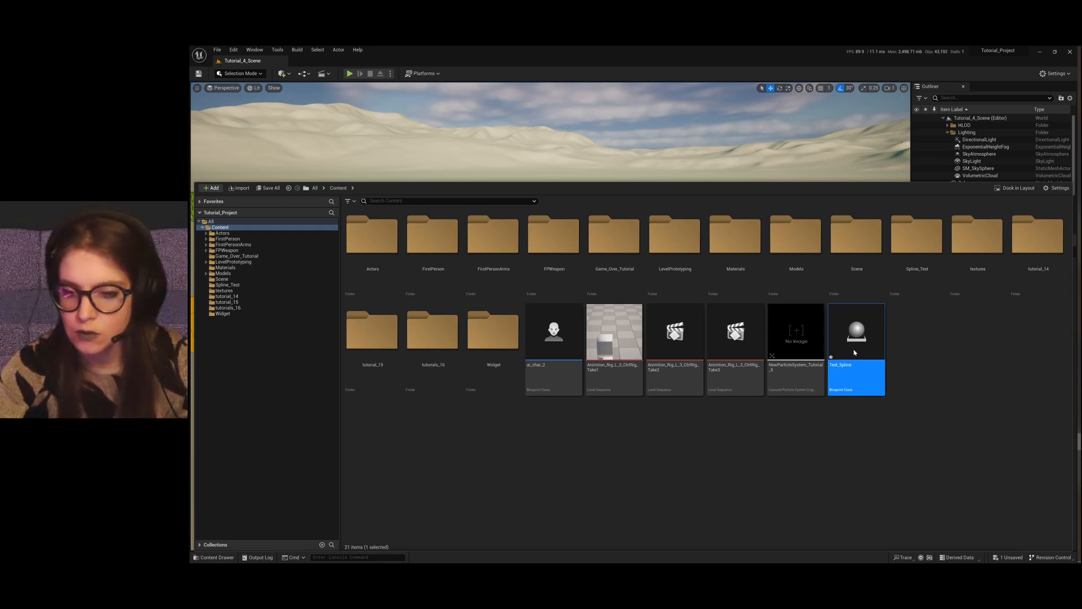
Step: Open the Test_Spline blueprint and add a Spline component under DefaultSceneRoot, keeping its default name
double_click(830, 329)
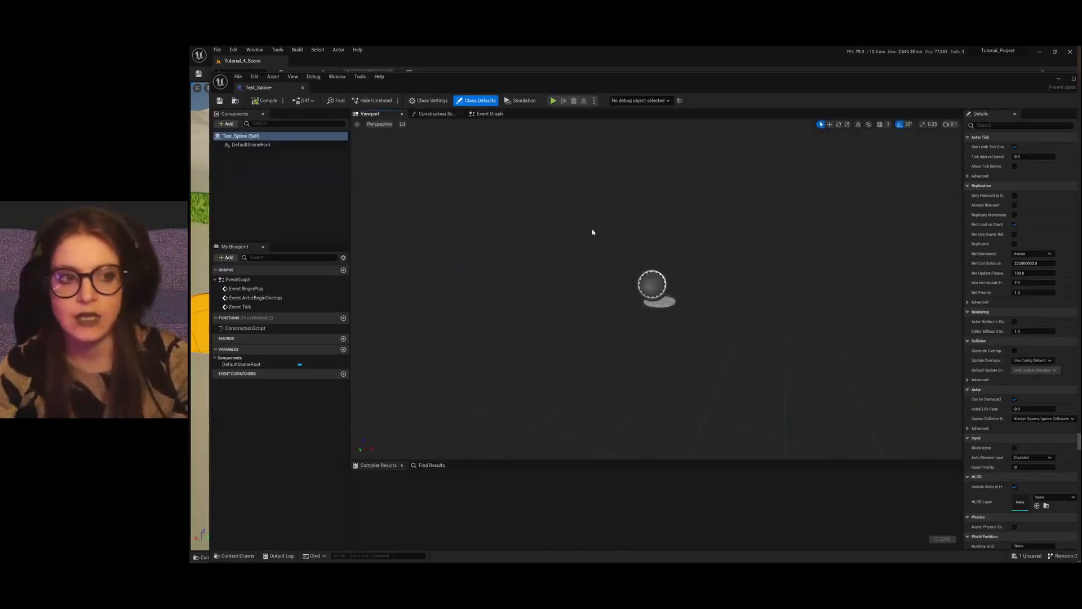
left_click(483, 113)
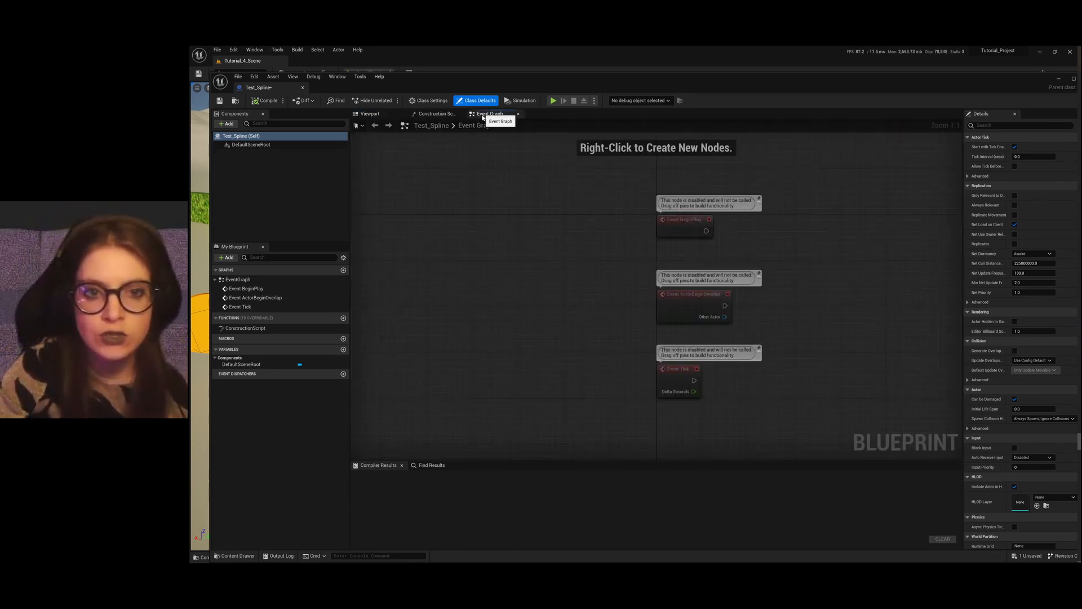
left_click(365, 115)
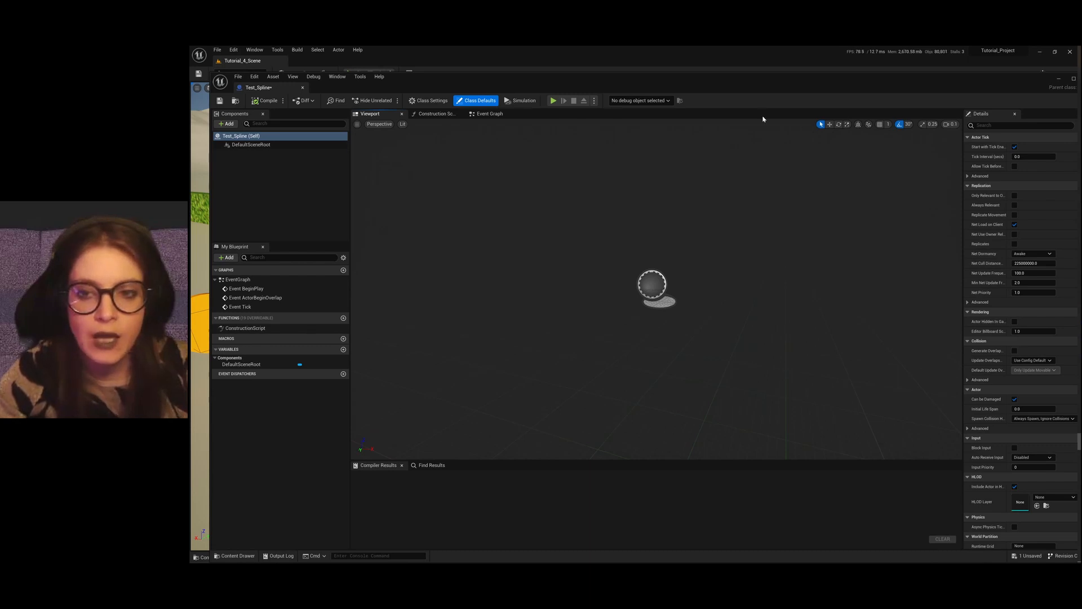
left_click(226, 124)
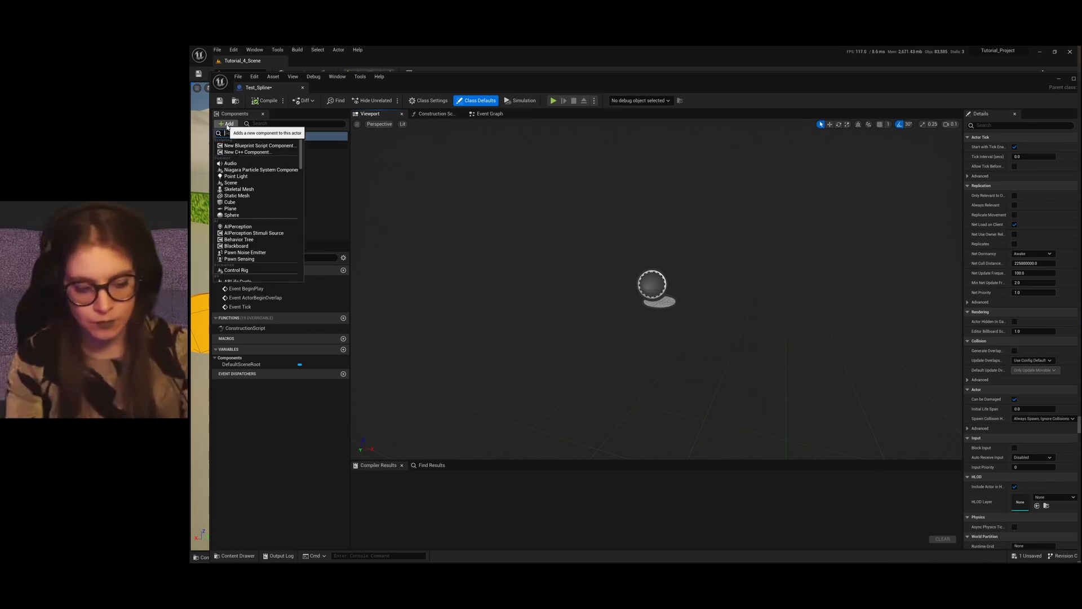
type("spline")
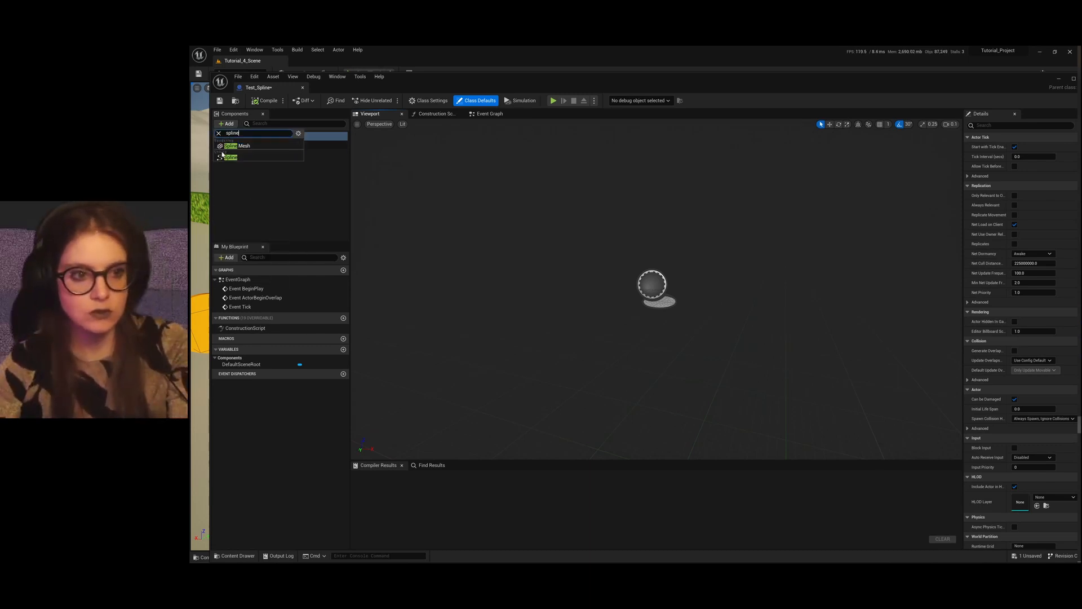
left_click(230, 156)
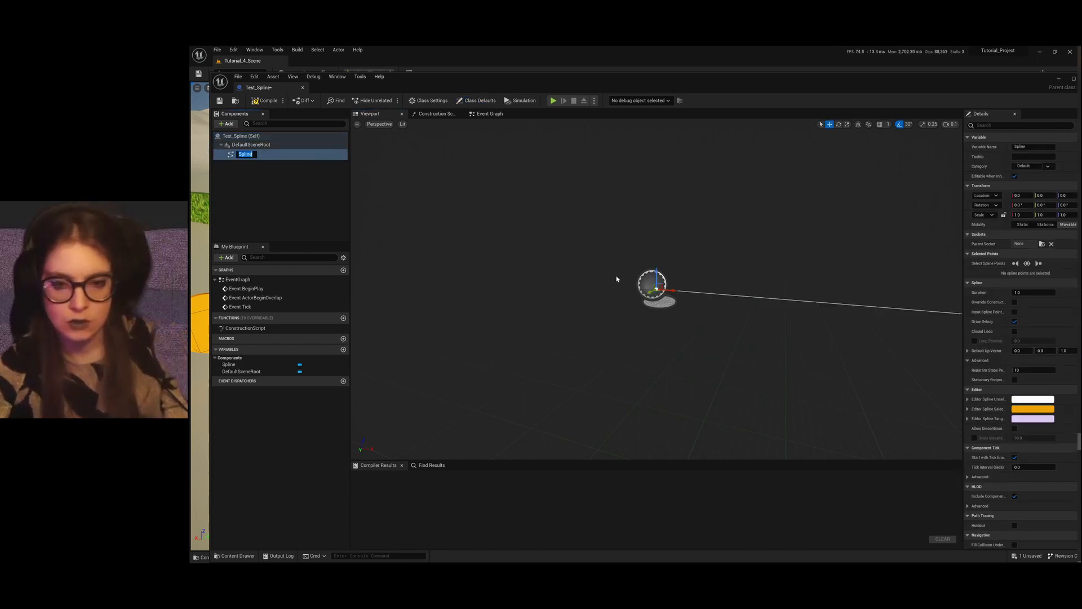
scroll(705, 319, "down", 5)
left_click(756, 342)
Step: Examine the full length of the new spline in the blueprint viewport from several angles
scroll(764, 311, "up", 3)
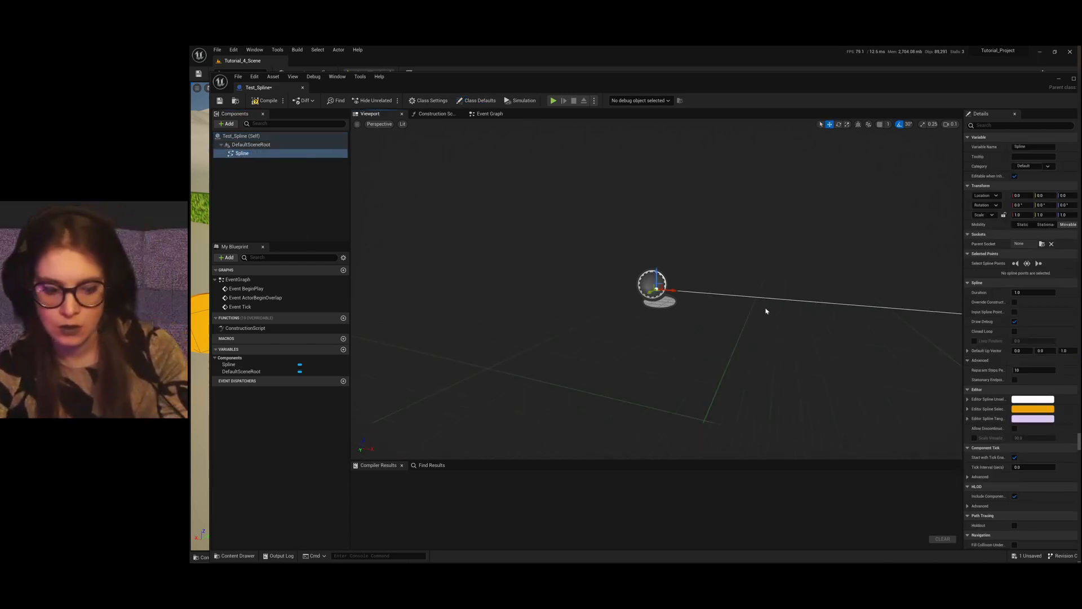
scroll(764, 310, "down", 2)
left_click_drag(768, 344, 784, 344, "alt")
scroll(769, 344, "up", 3)
middle_click_drag(785, 333, 913, 321)
left_click_drag(782, 321, 782, 336, "alt")
scroll(782, 336, "down", 3)
middle_click_drag(787, 337, 827, 348)
mouse_move(787, 337)
left_mouse_down("alt")
mouse_move(762, 350)
mouse_move(773, 347)
left_mouse_up("alt")
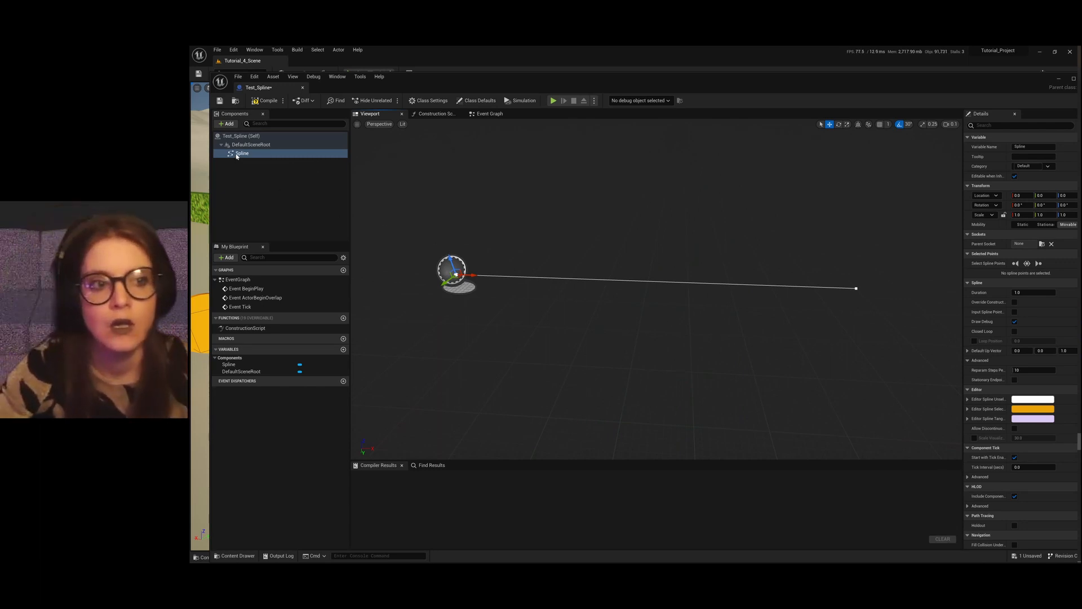
Step: Select the end point of the spline in the blueprint viewport
left_click(226, 124)
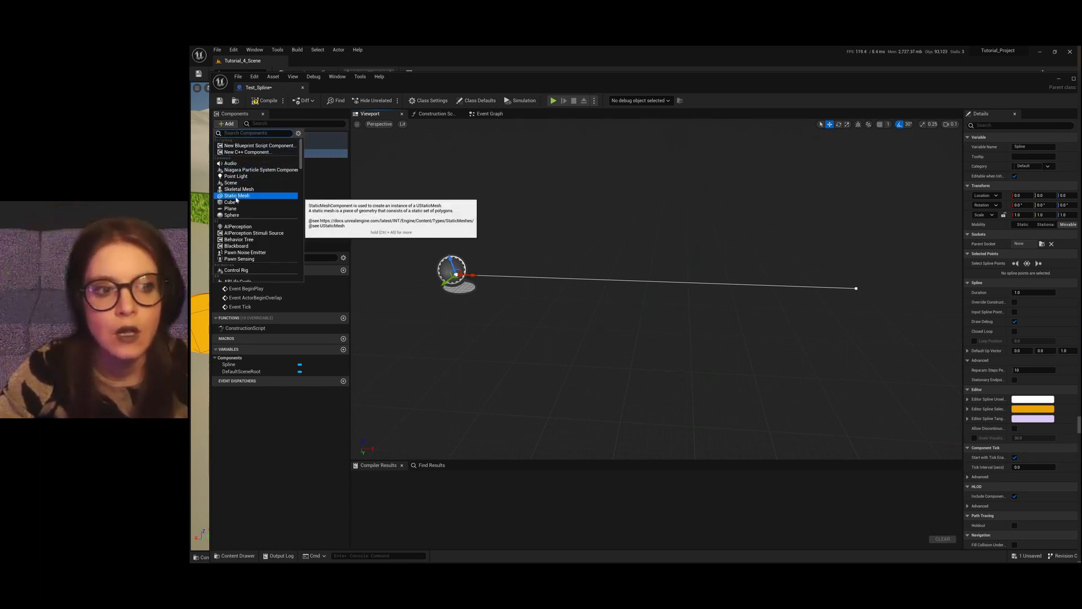
left_click(836, 316)
left_click(855, 289)
scroll(686, 302, "down", 6)
scroll(759, 297, "up", 4)
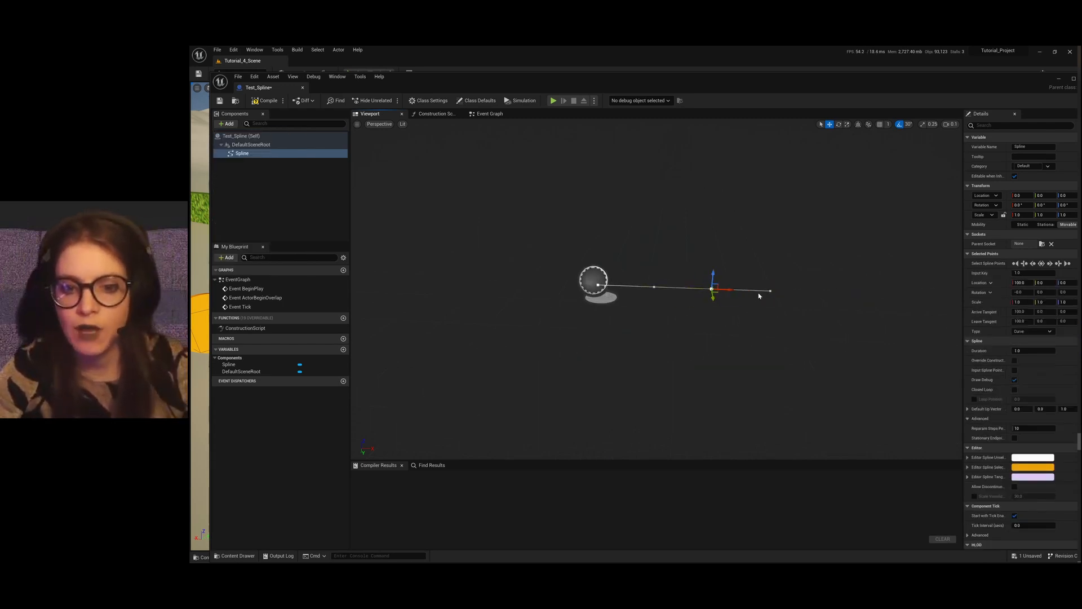
right_click_drag(823, 307, 828, 309)
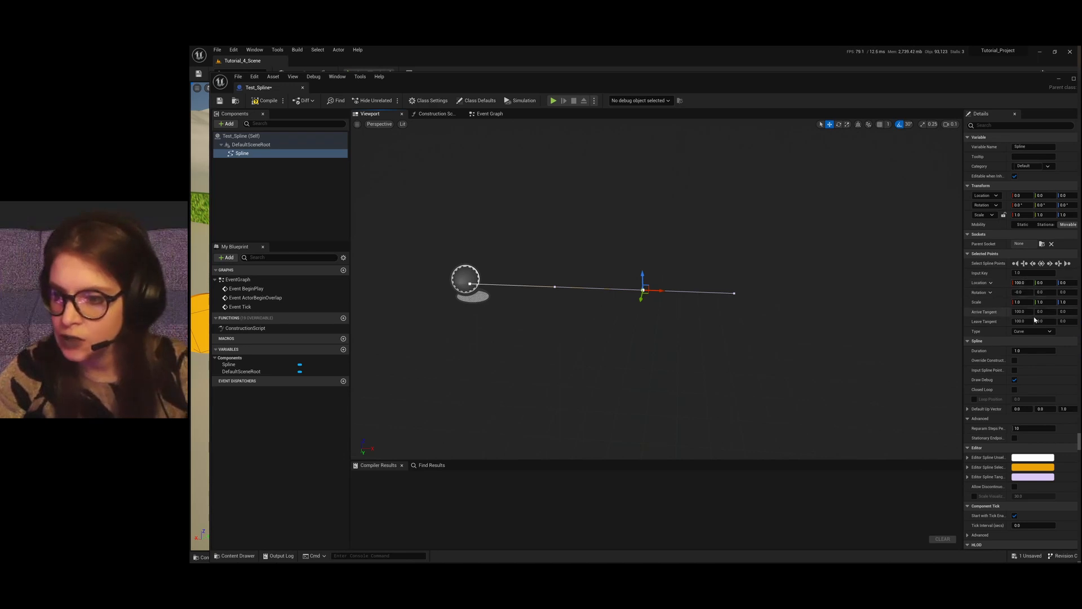
Step: Try the first, last and all-points selections and move all spline points together along the X axis
left_click(1015, 264)
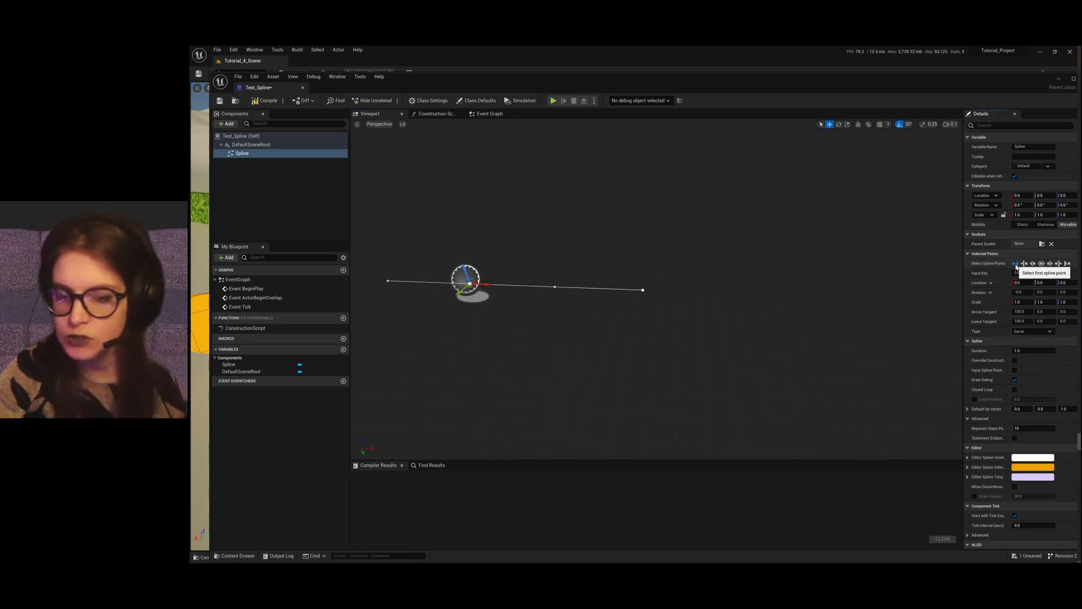
left_click(1050, 264)
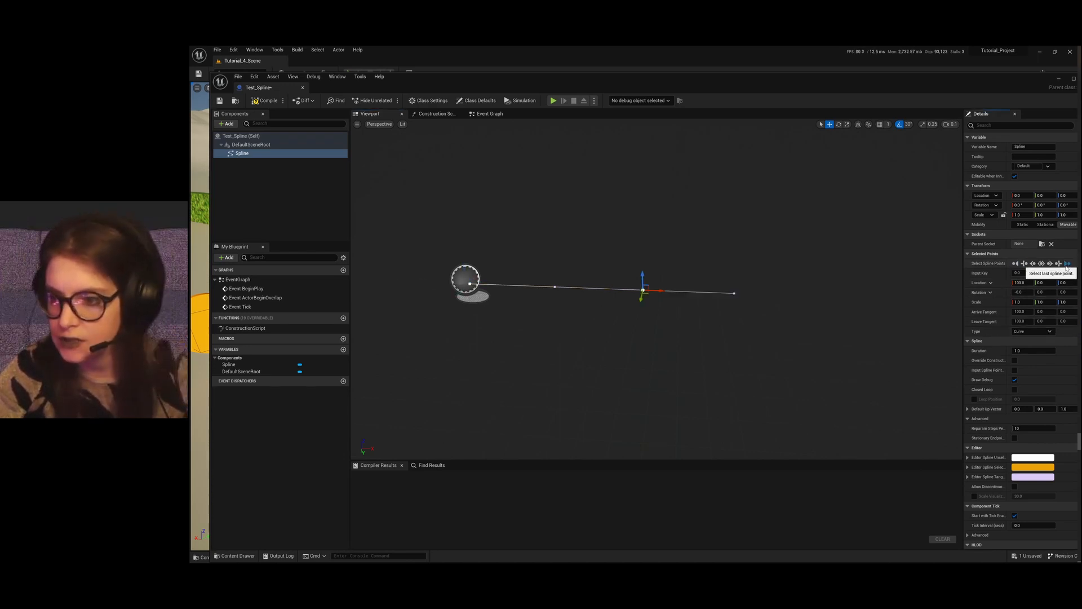
left_click(1042, 264)
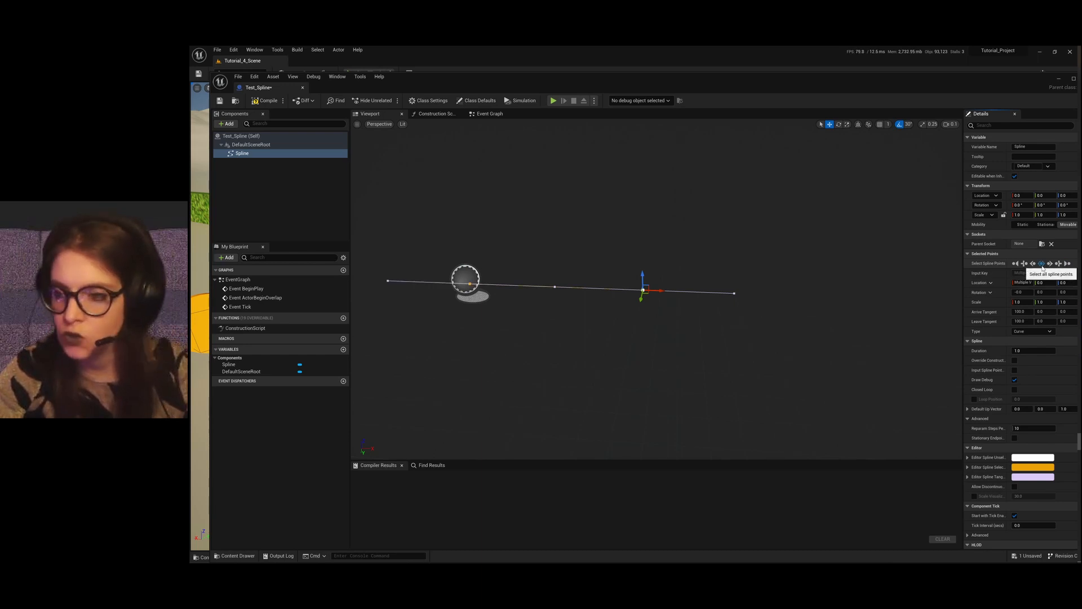
mouse_move(660, 291)
left_mouse_down()
mouse_move(706, 292)
mouse_move(671, 292)
left_mouse_up()
key("ctrl+z")
key("ctrl+z")
key("ctrl+z")
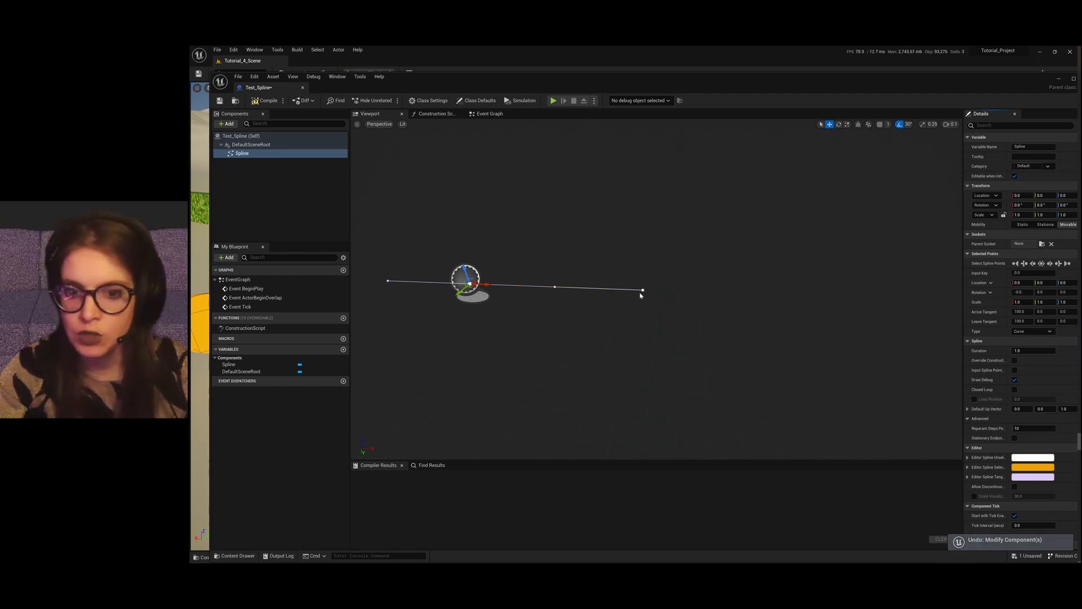
Step: Extend the spline along the X axis by duplicating its end point into two new points
left_click(643, 290)
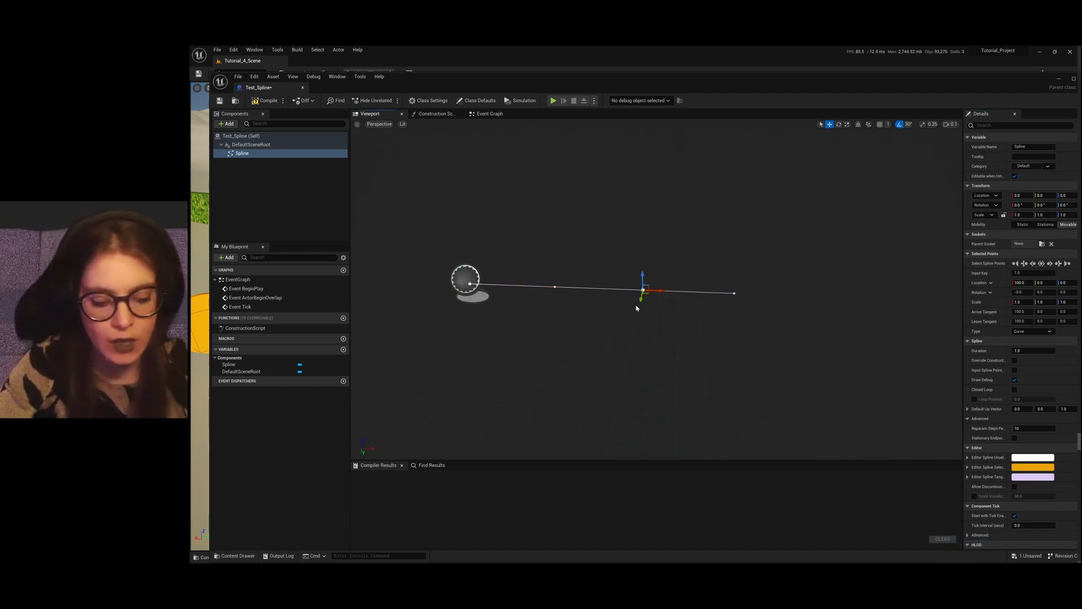
left_click_drag(662, 291, 955, 302, "alt")
scroll(651, 316, "down", 2)
scroll(840, 318, "up", 1)
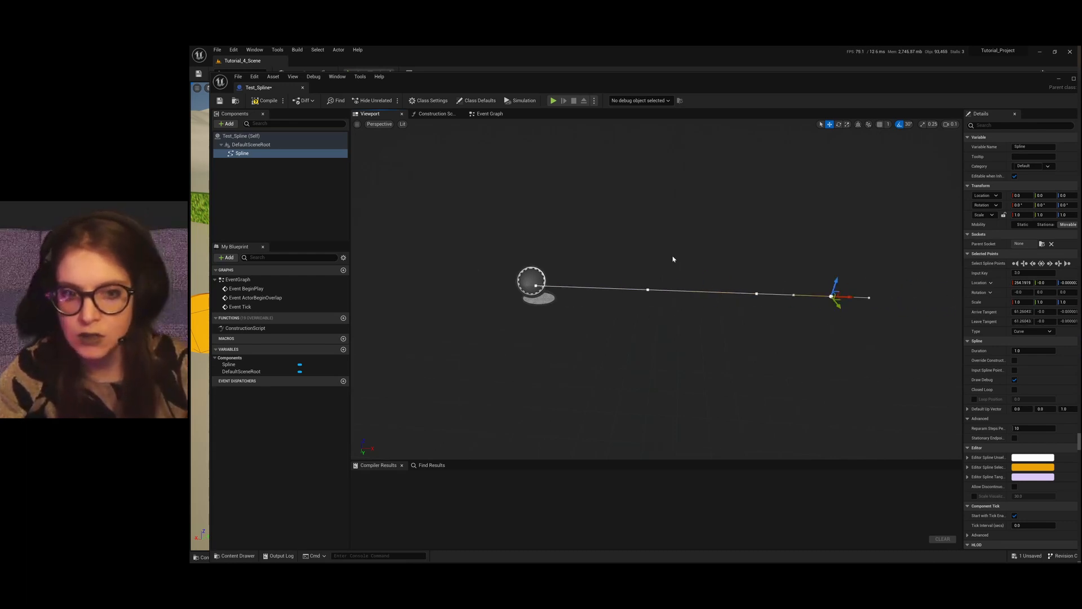
Step: Add a Get Location at Spline Point node targeting the Spline component in the Event Graph, placed beside its Spline reference
left_click(489, 113)
right_click(570, 254)
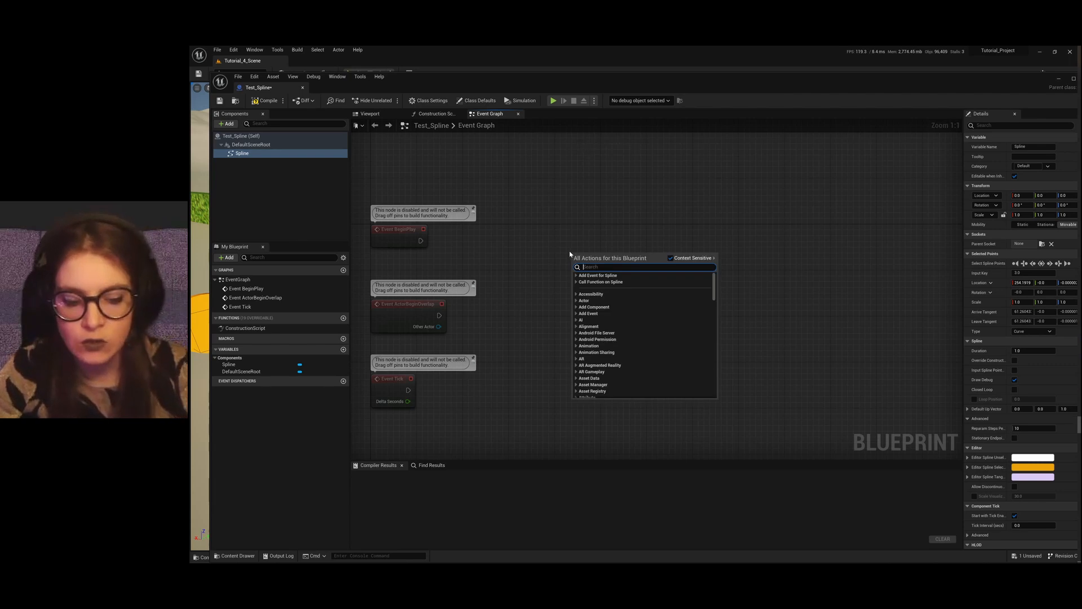
type("get l")
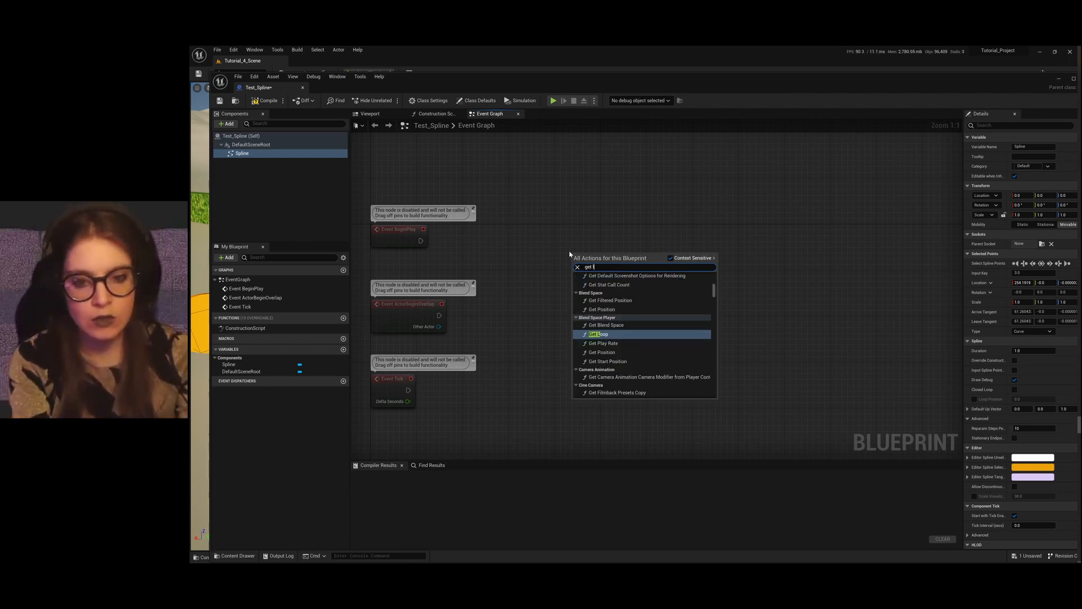
type("ocation at splin")
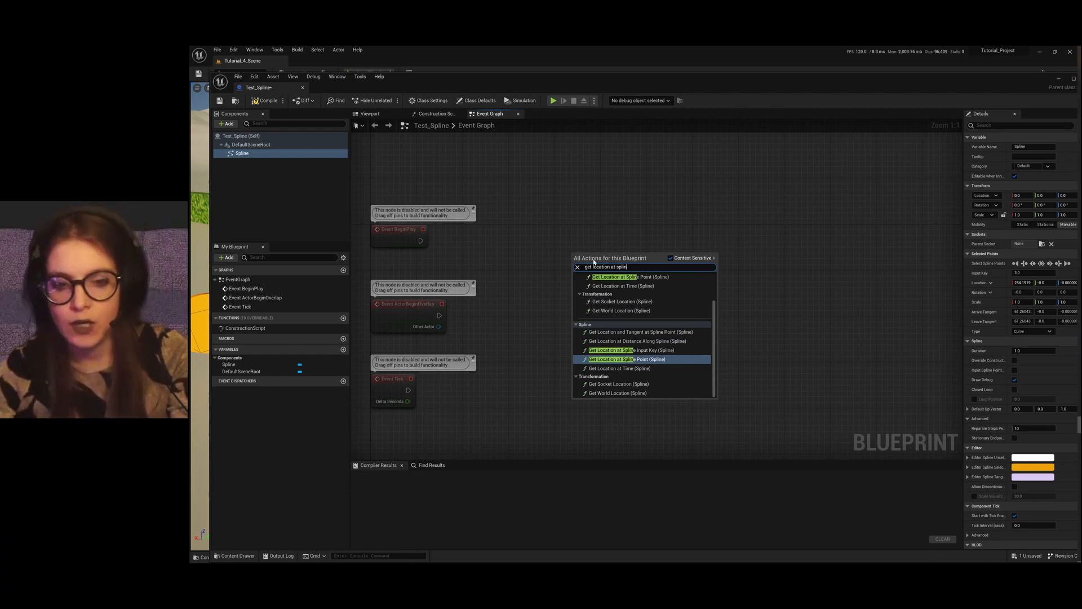
left_click(631, 276)
left_click_drag(596, 257, 678, 239)
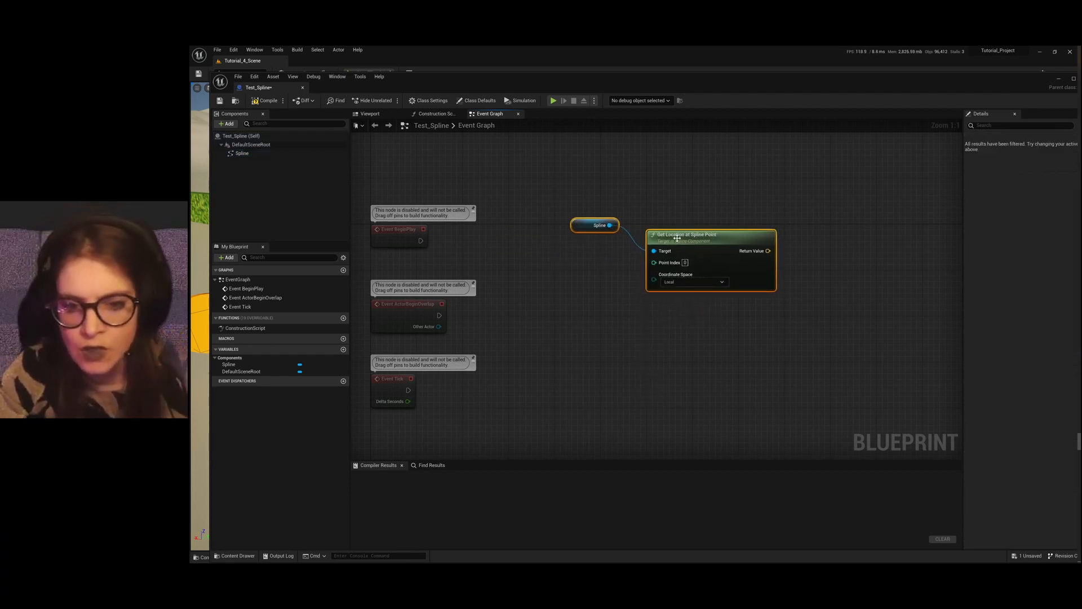
Step: Set the Point Index of the Get Location at Spline Point node to 5
scroll(600, 250, "down", 3)
scroll(743, 219, "up", 3)
scroll(575, 263, "down", 1)
scroll(683, 286, "up", 1)
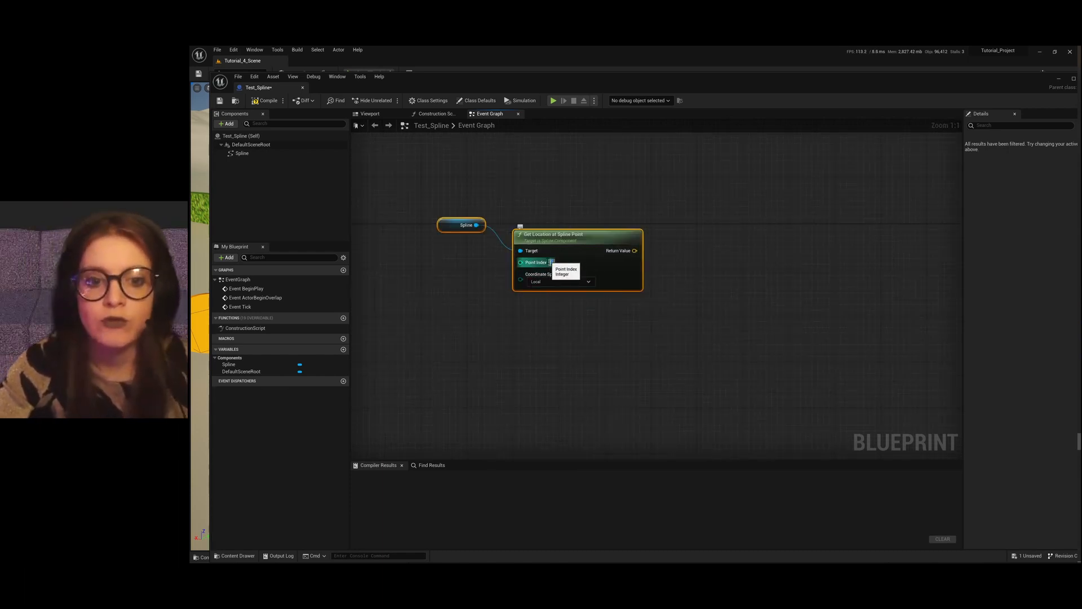
left_click(705, 300)
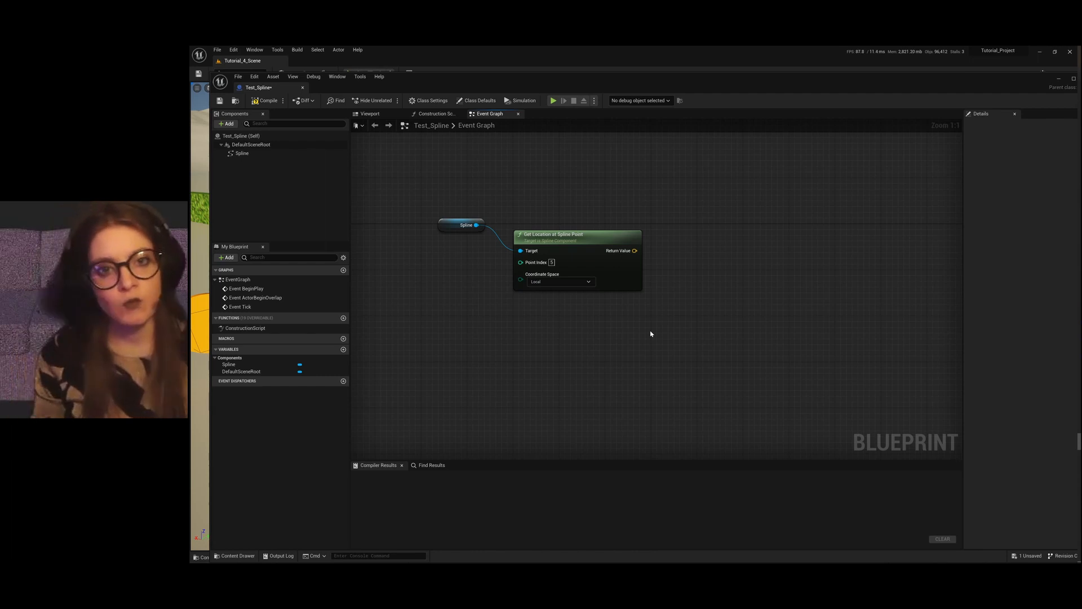
left_click(550, 262)
type("5")
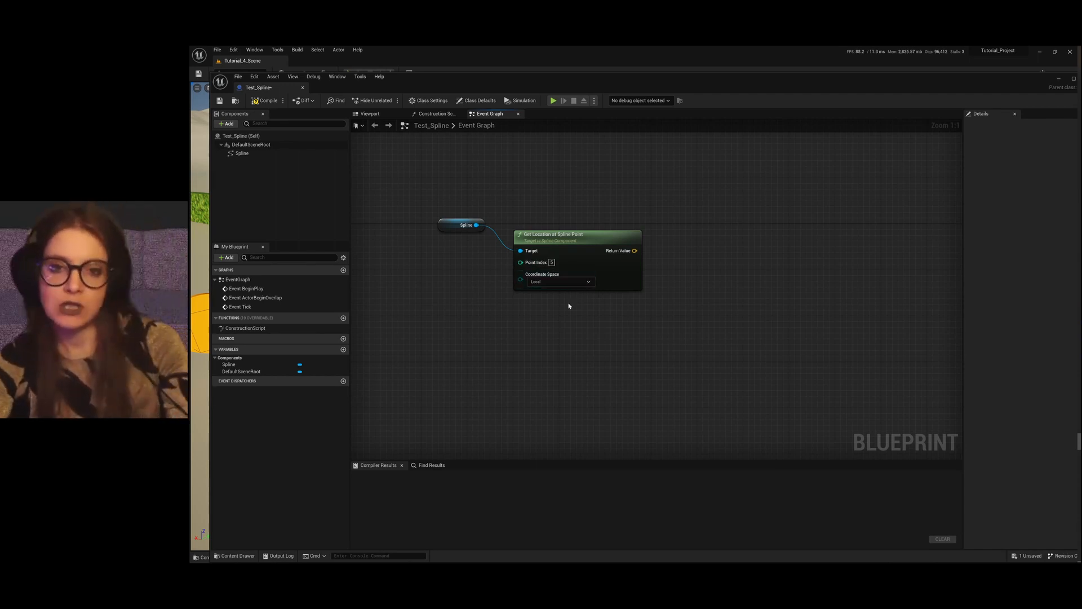
Step: Move the Get Location at Spline Point node farther from the Spline reference and paste two copies stacked below it
left_click_drag(563, 235, 626, 240)
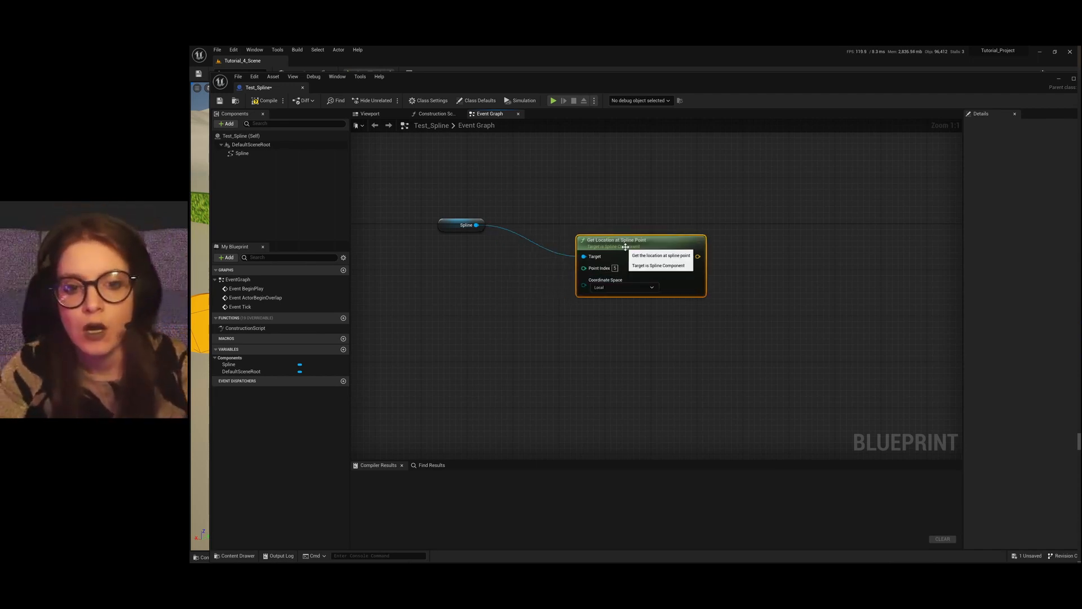
scroll(626, 271, "down", 2)
left_click_drag(660, 312, 520, 236)
left_click(633, 303)
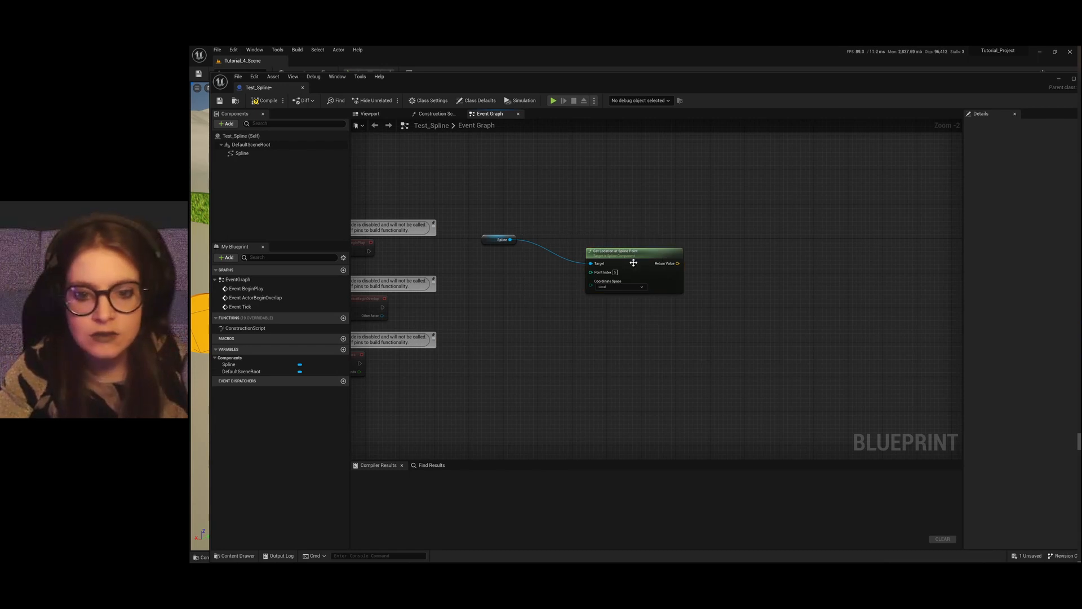
left_click(633, 263)
key("ctrl+c")
key("ctrl+v")
left_click_drag(644, 268, 607, 316)
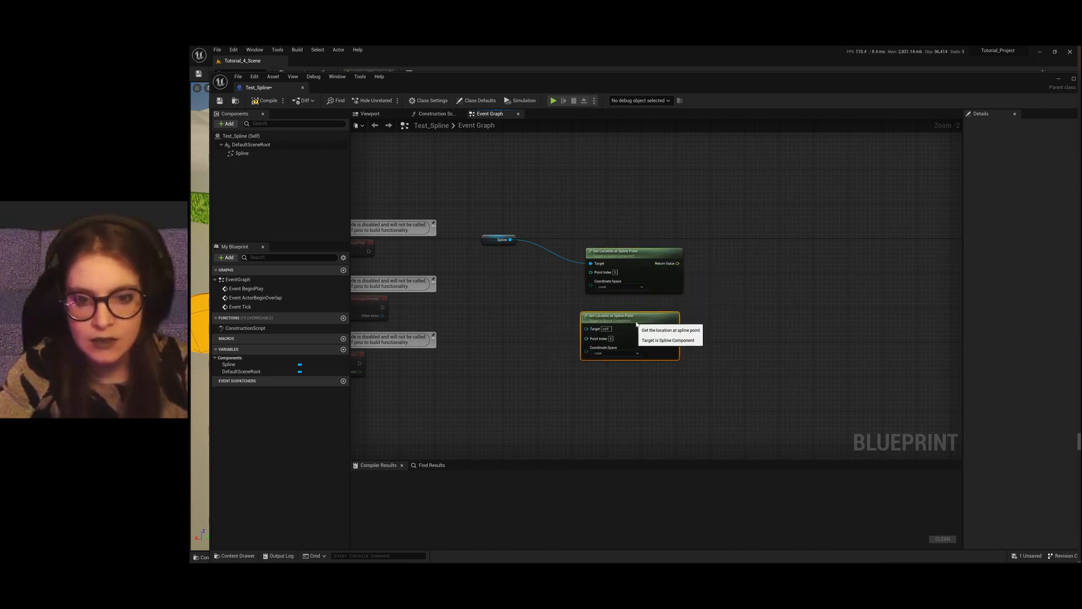
key("ctrl+v")
left_click_drag(680, 351, 620, 398)
scroll(619, 221, "down", 2)
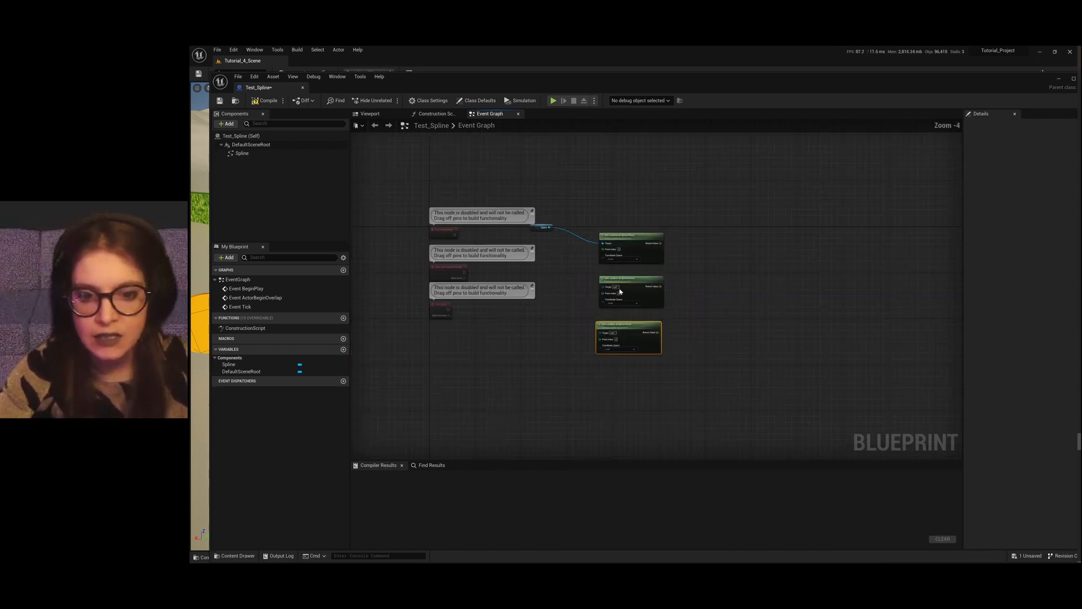
Step: Set the Point Index of the three stacked Get Location at Spline Point nodes to 0, 1 and 2, from first to third
scroll(616, 289, "up", 3)
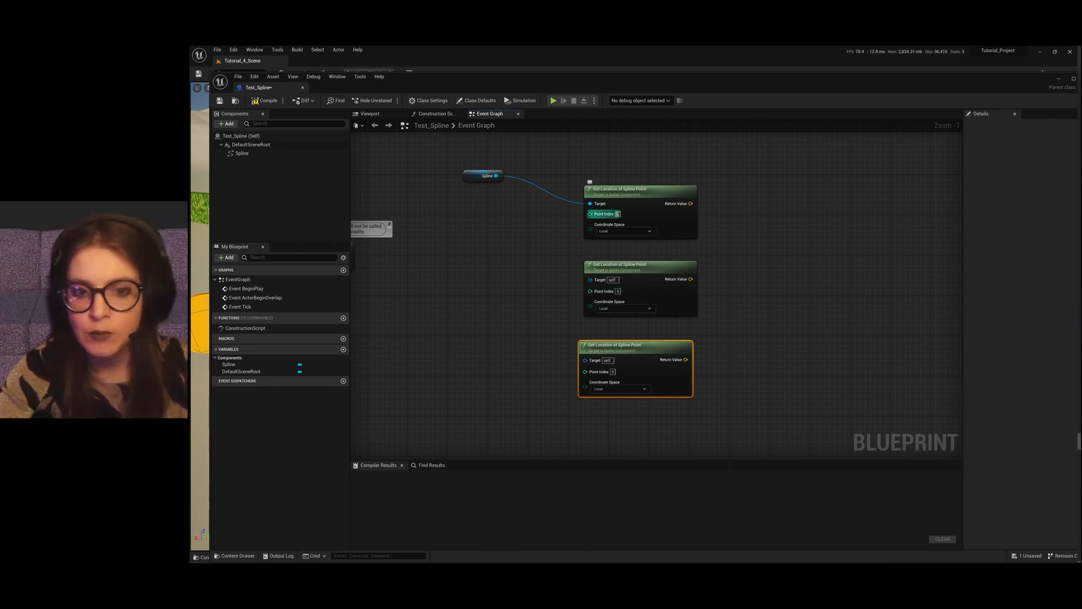
left_click(617, 213)
type("0")
key("Return")
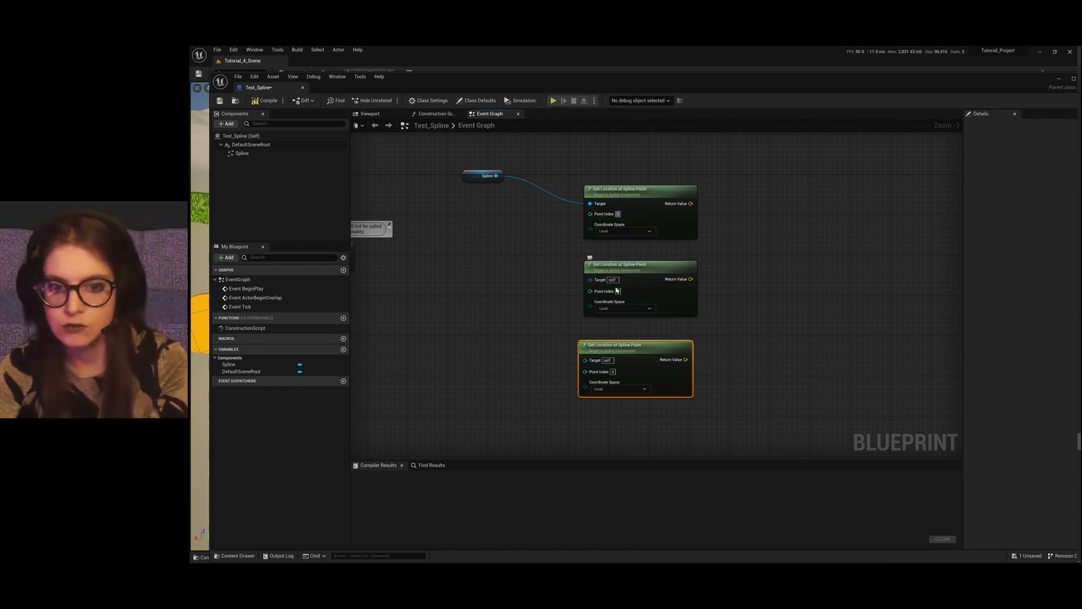
left_click(618, 291)
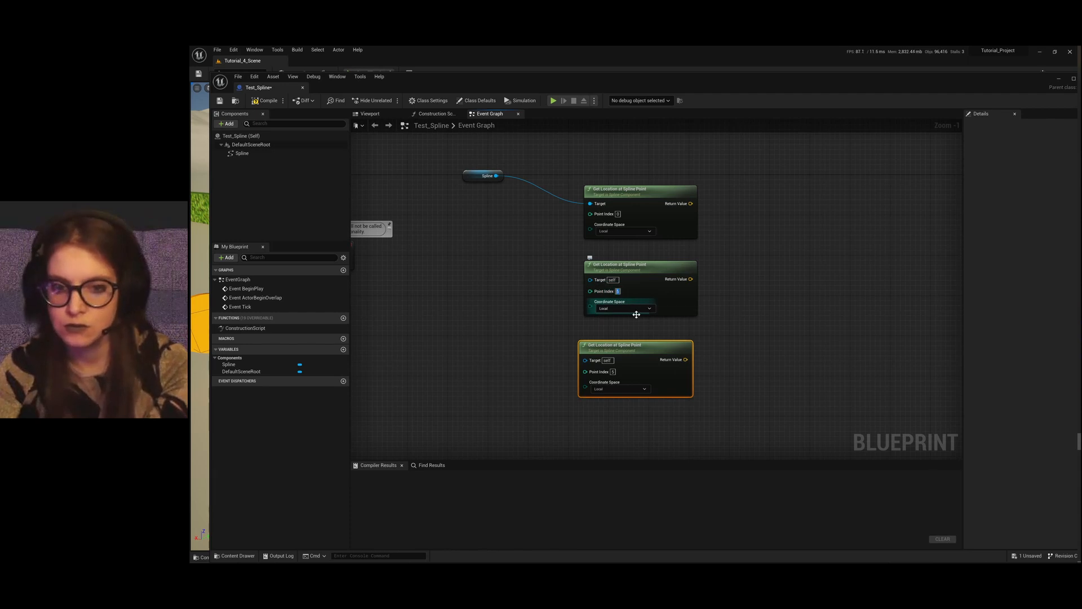
left_click(613, 372)
type("2")
key("Return")
Step: Duplicate the Get Location at Spline Point node with index 2, place the copy below it, and set the copy's Point Index to 3
scroll(521, 136, "down", 2)
scroll(572, 301, "up", 3)
key("ctrl+d")
left_click_drag(737, 343, 655, 338)
left_click(590, 358)
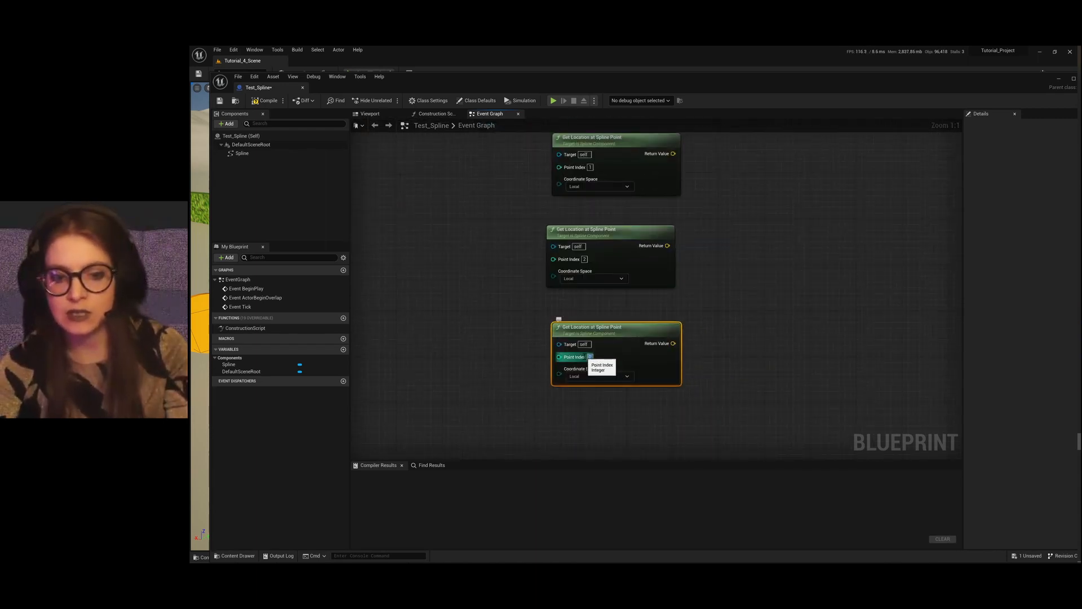
type("3")
key("Return")
Step: Duplicate the Get Location at Spline Point node with index 3, place the copy below it, and set the copy's Point Index to 45
scroll(624, 401, "down", 1)
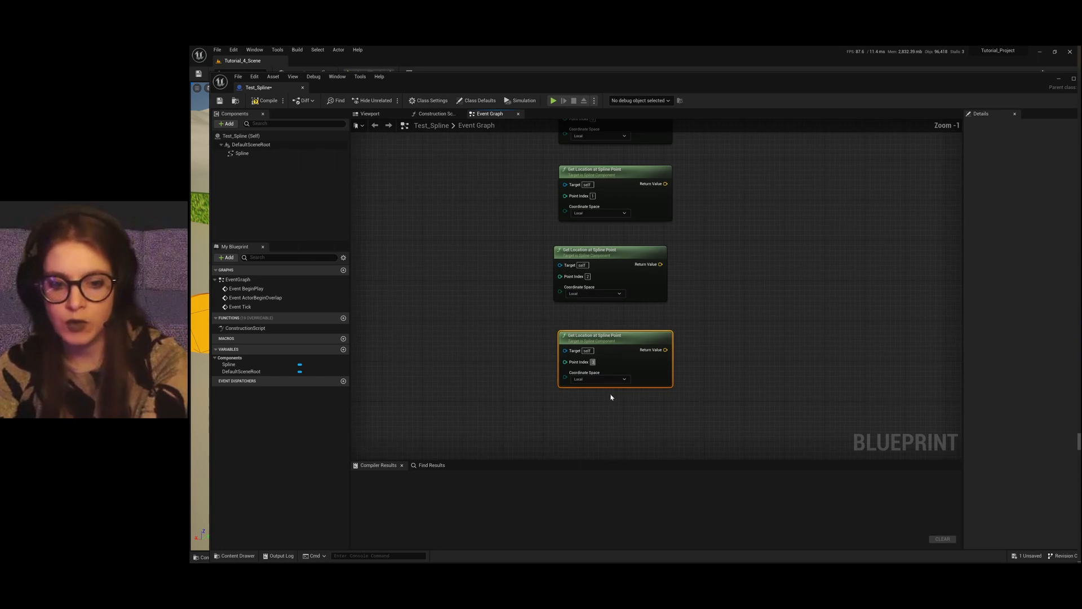
key("ctrl+d")
left_click_drag(677, 356, 610, 409)
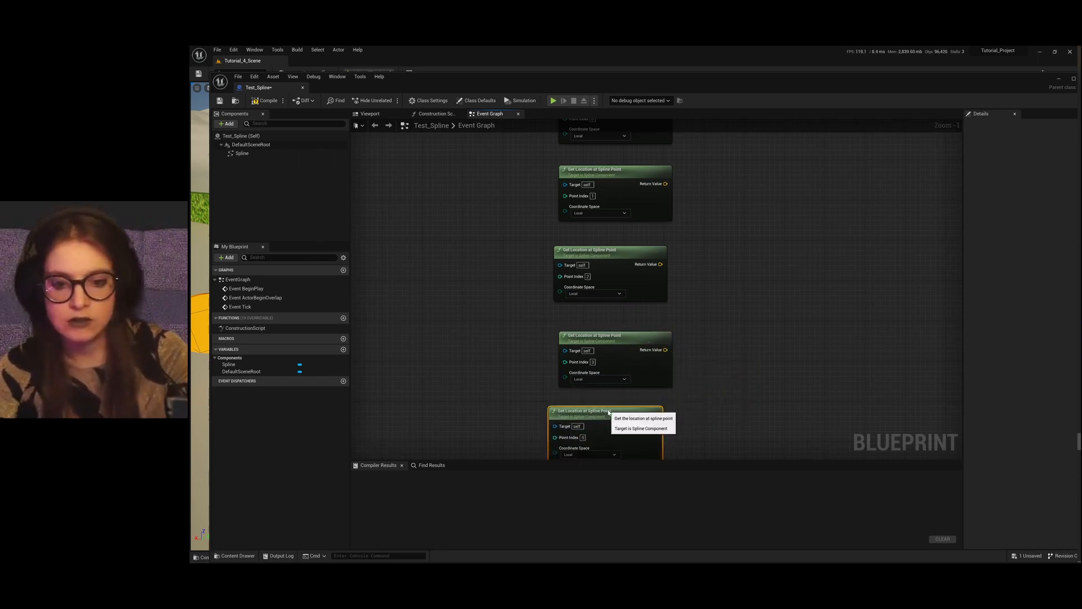
scroll(609, 217, "down", 4)
scroll(609, 350, "up", 4)
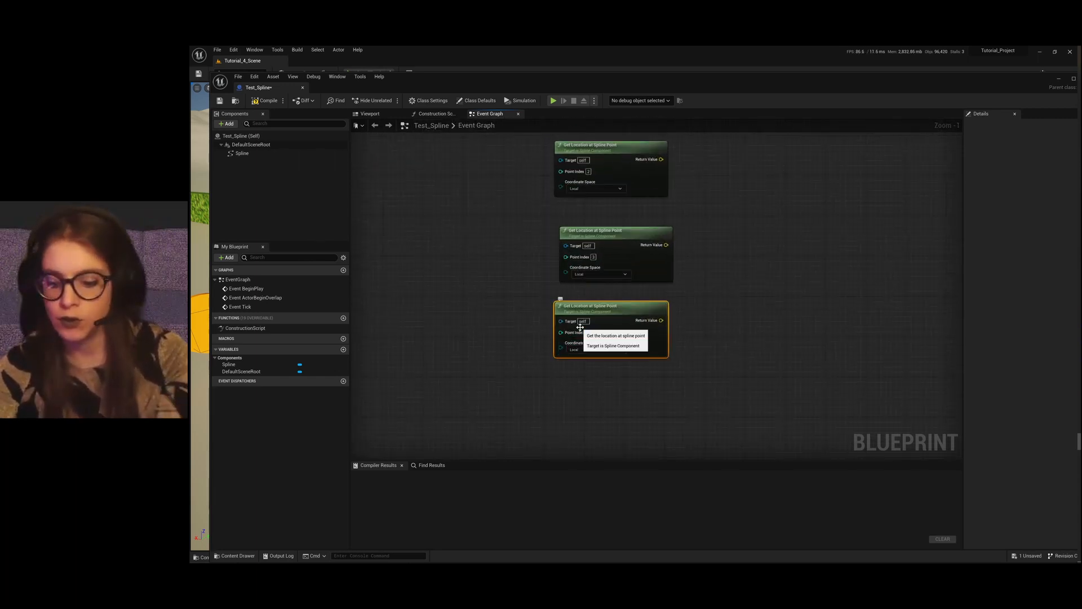
left_click(589, 333)
type("5")
key("Return")
left_click(602, 375)
Step: Promote the Return Value of the Get Location at Spline Point node with index 0 to a variable named spline_0
scroll(618, 319, "down", 6)
scroll(618, 319, "up", 7)
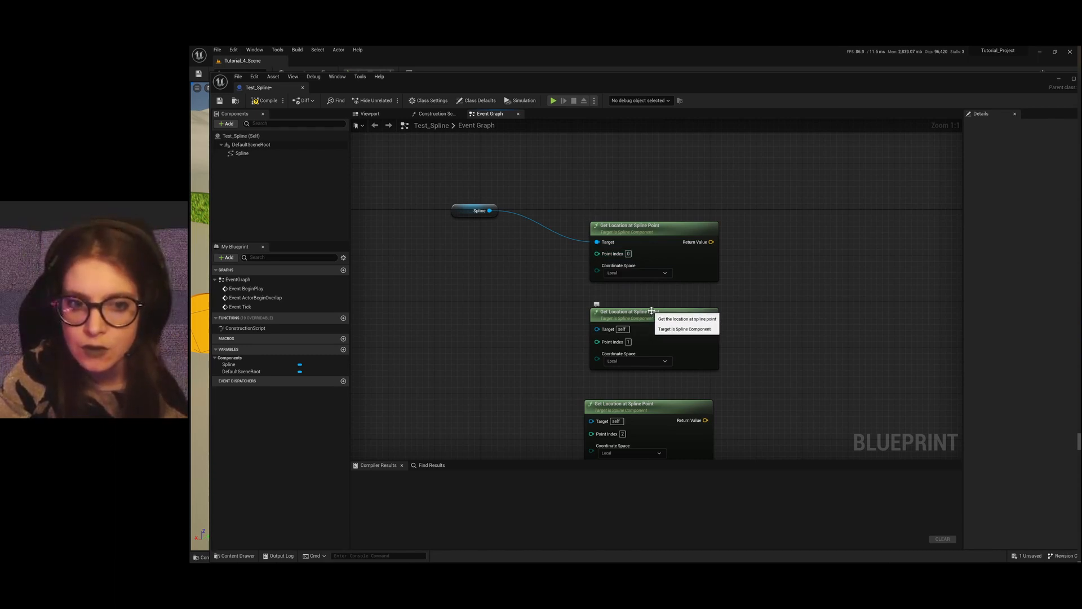
right_click(712, 241)
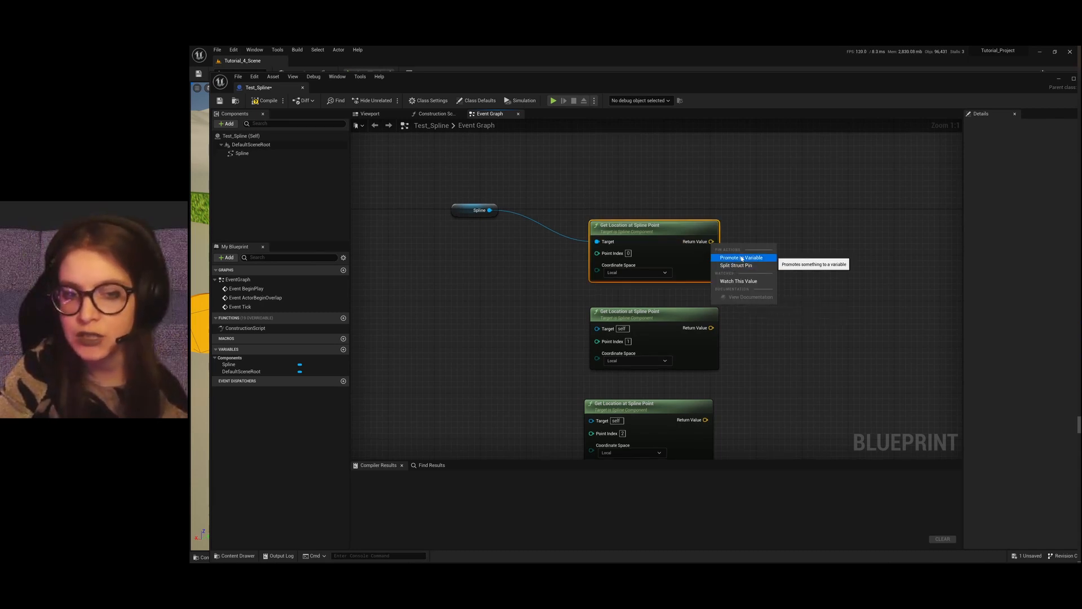
scroll(509, 252, "down", 2)
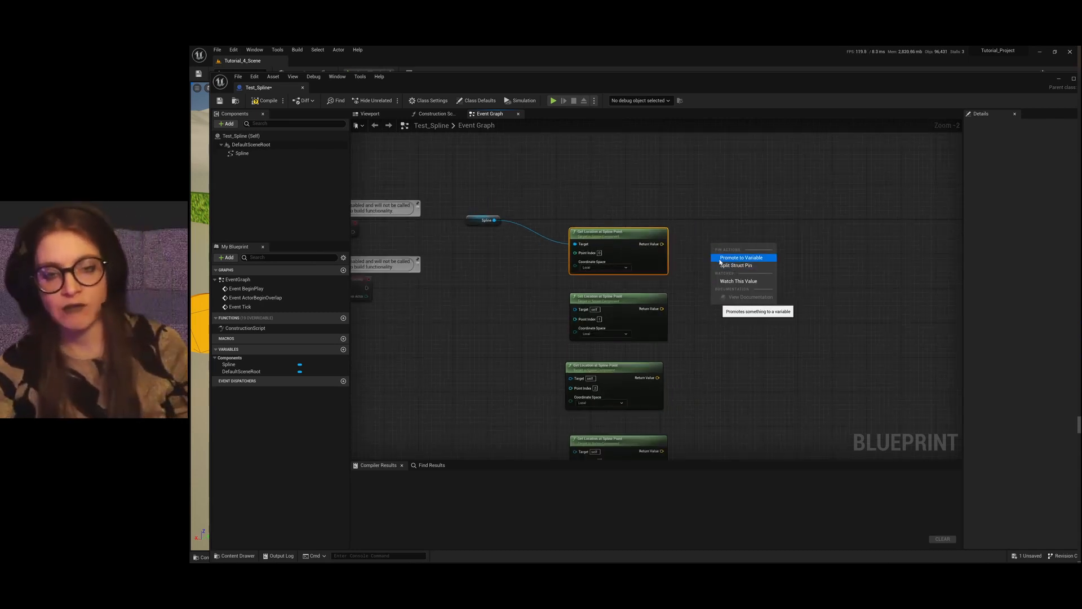
right_click(661, 244)
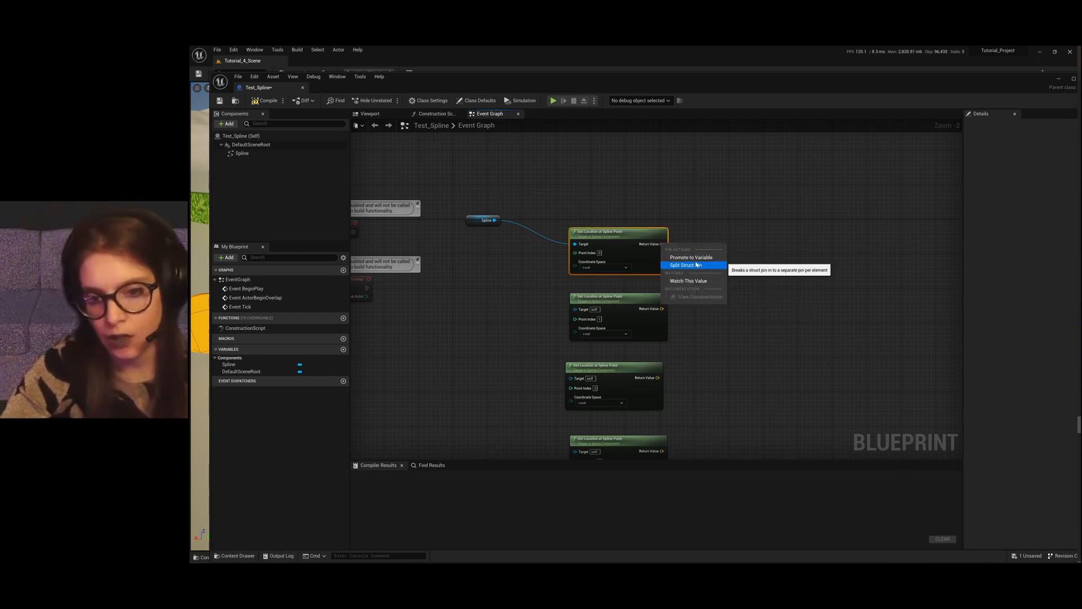
left_click(691, 258)
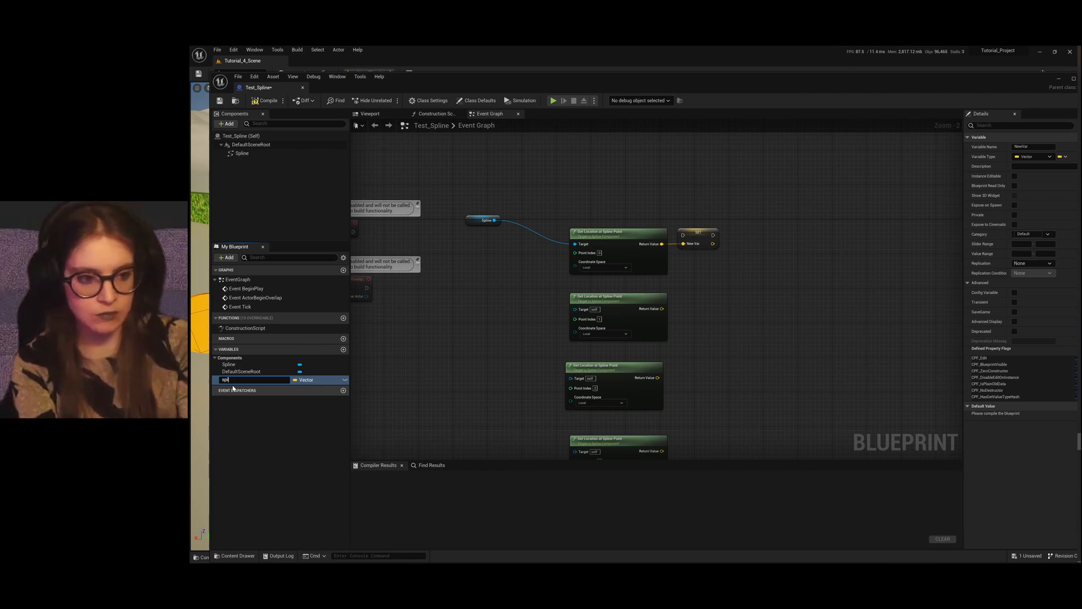
type("spline")
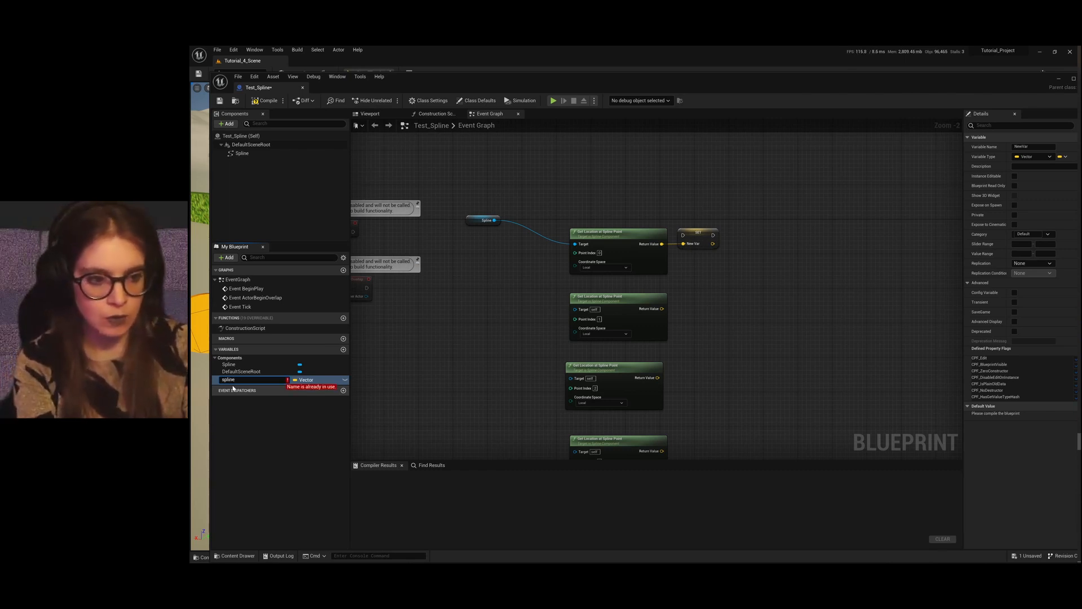
type("_0")
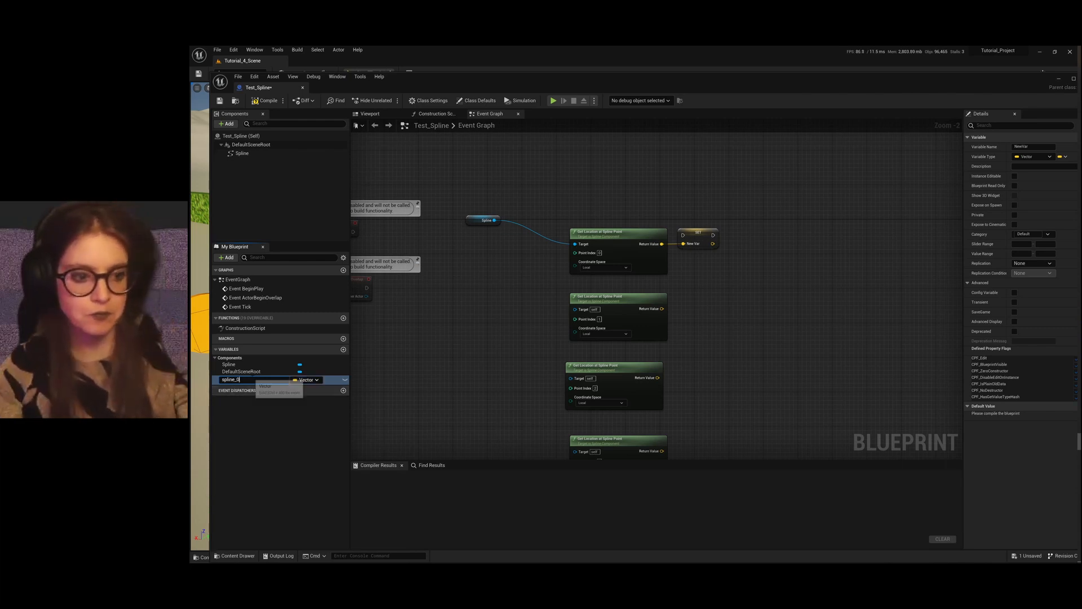
double_click(221, 380)
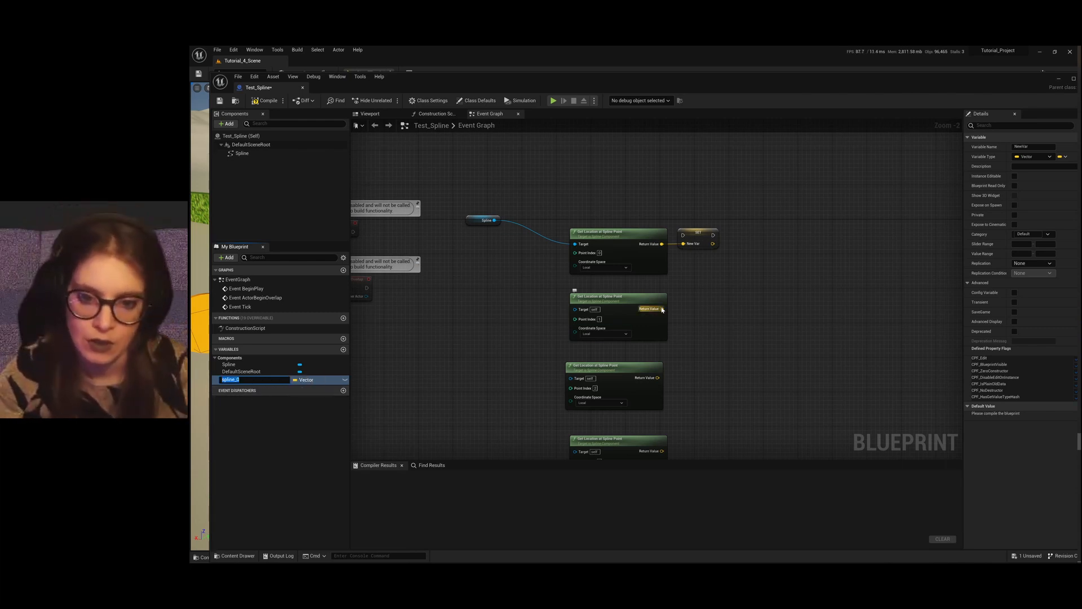
left_click_drag(660, 309, 657, 314)
key("Escape")
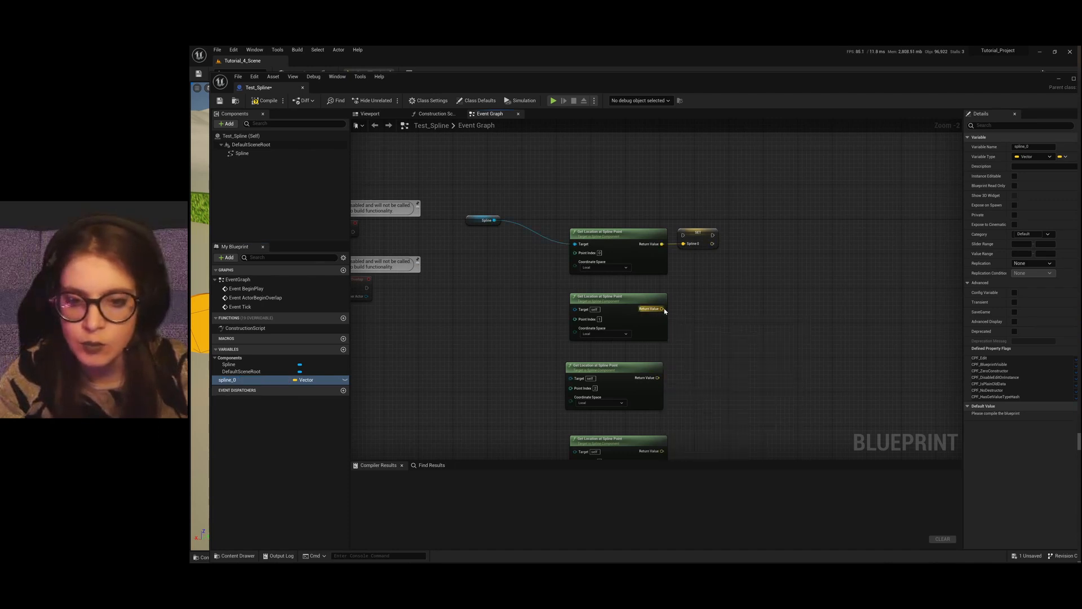
Step: Promote the Return Value of the Get Location at Spline Point node with index 1 to a variable named spline_1
right_click(661, 309)
left_click(694, 323)
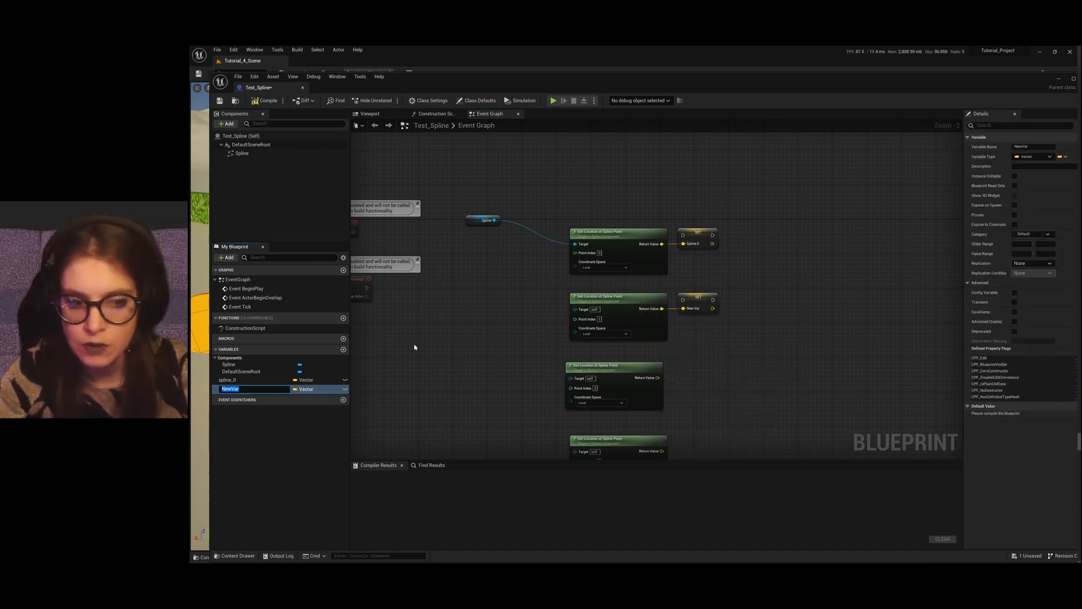
type("spline_0")
key("BackSpace")
type("1")
key("Return")
Step: Promote the Return Value of the Get Location at Spline Point node with index 2 to a variable named spline_2
scroll(675, 354, "down", 3)
scroll(675, 353, "up", 3)
right_click(620, 233)
left_click(646, 248)
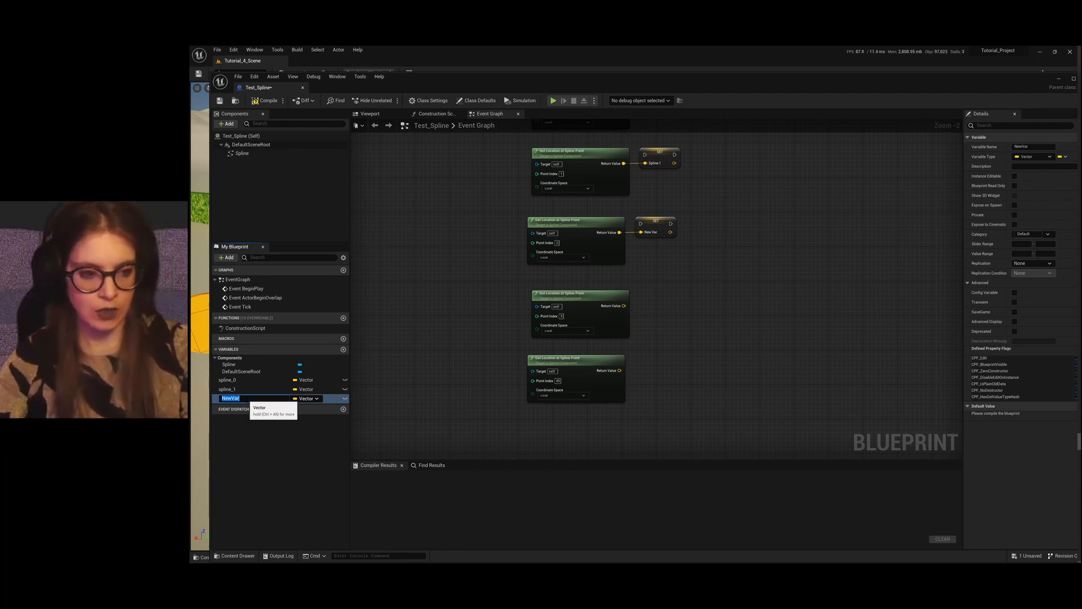
type("spline")
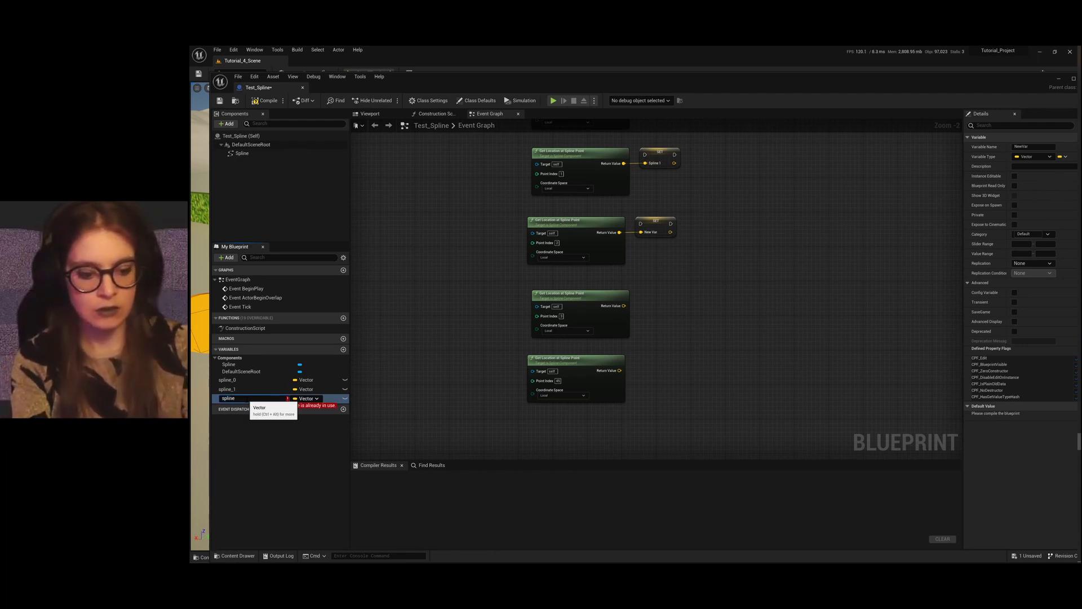
type("_2")
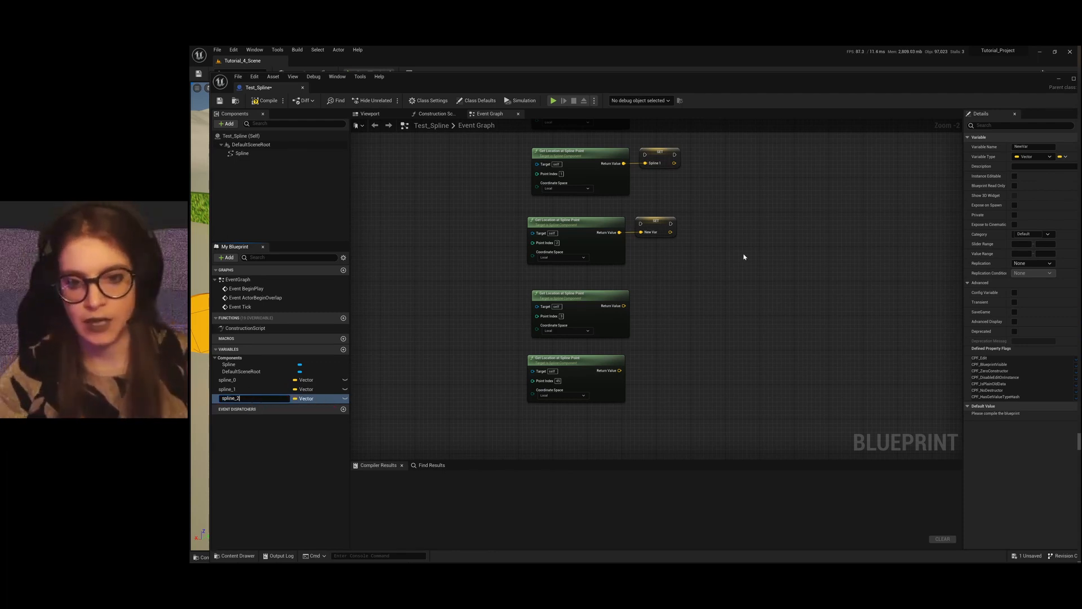
key("Return")
Step: Promote the Return Value of the Get Location at Spline Point node with index 3 to a variable and rename it spline_3
right_click(624, 306)
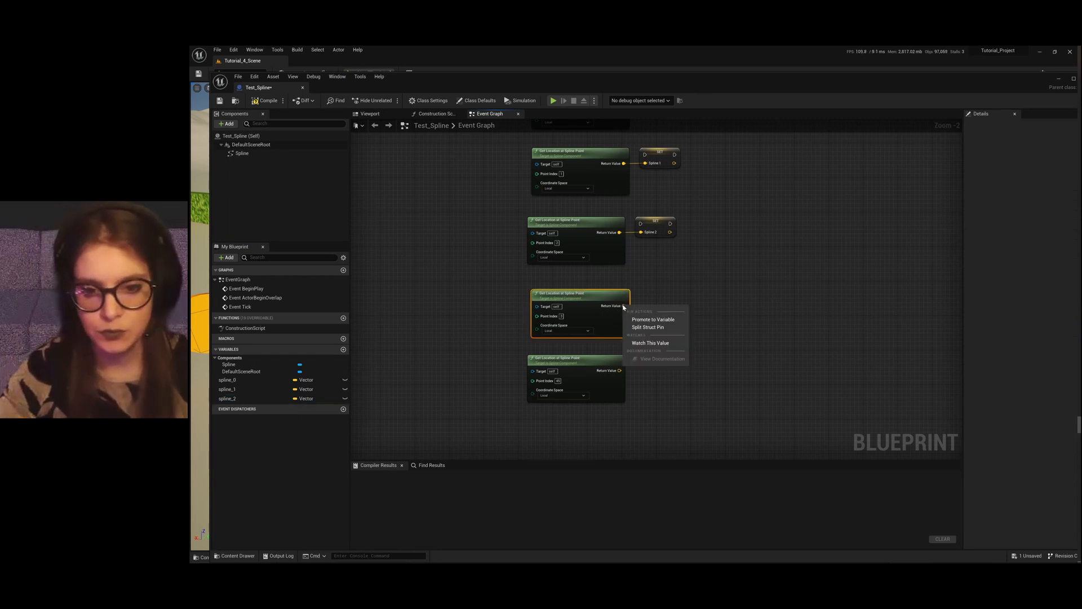
left_click(651, 320)
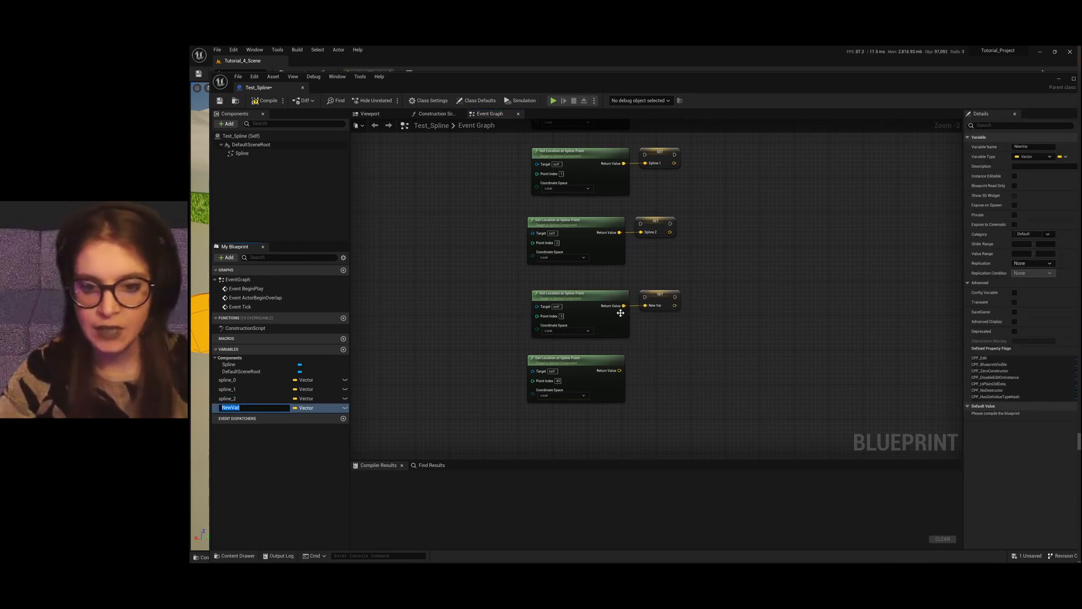
left_click_drag(623, 306, 829, 283)
left_click_drag(829, 283, 829, 284)
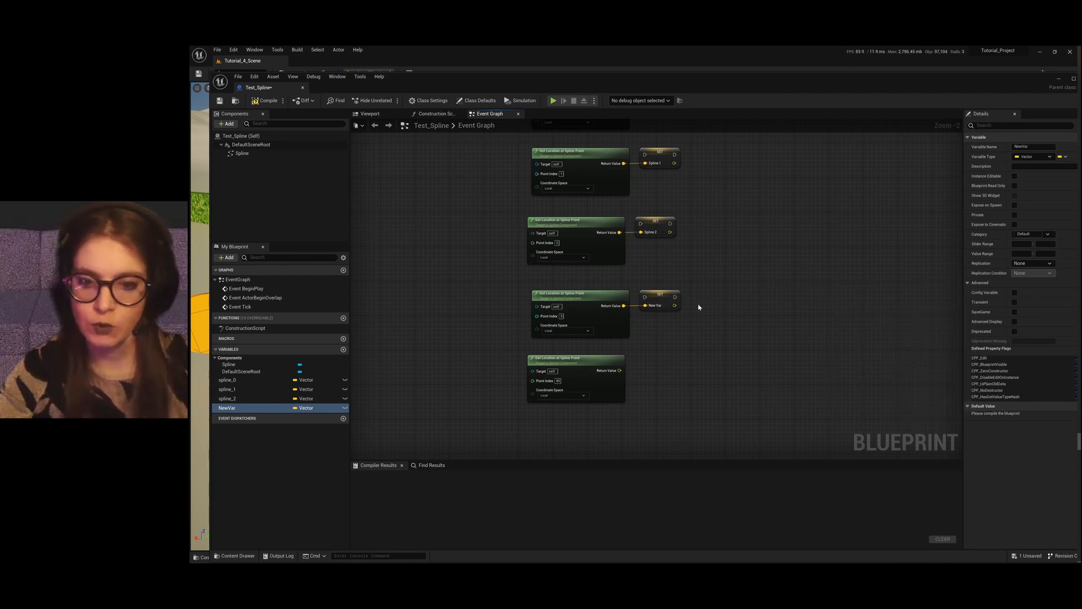
right_click(233, 407)
left_click(264, 418)
type("spline_0")
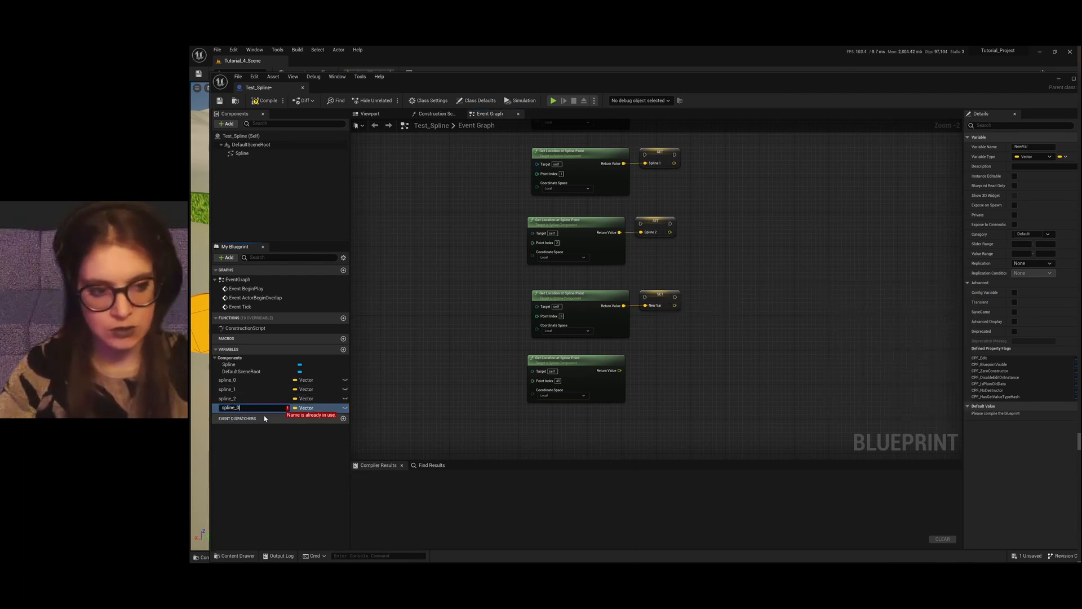
left_click_drag(241, 408, 237, 407)
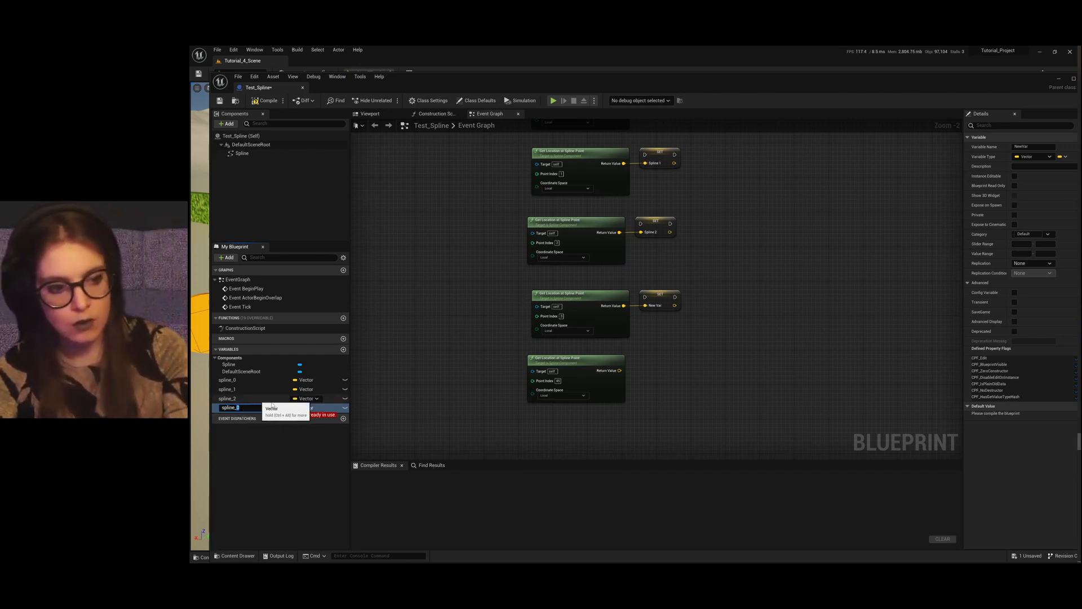
key("Return")
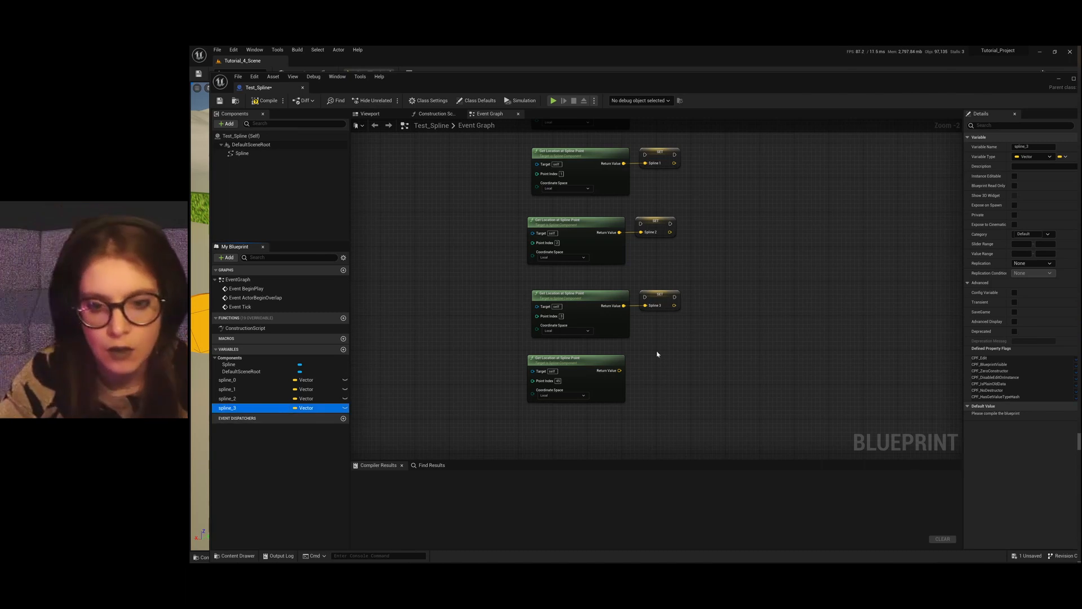
Step: Promote the Return Value of the last Get Location at Spline Point node to a variable named spline_4
right_click(618, 372)
left_click(619, 371)
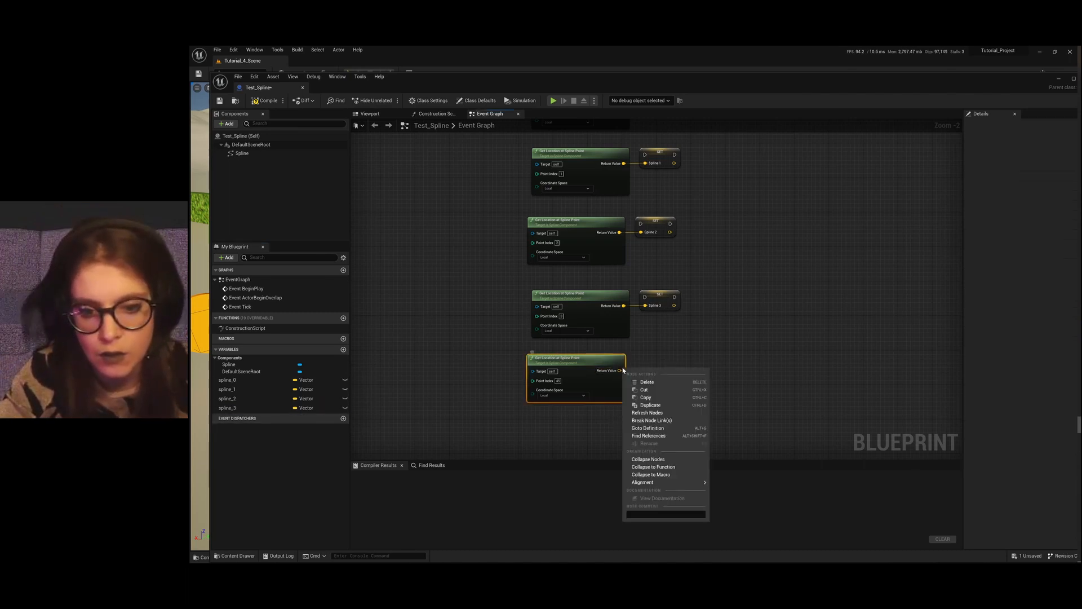
right_click(618, 371)
left_click(648, 384)
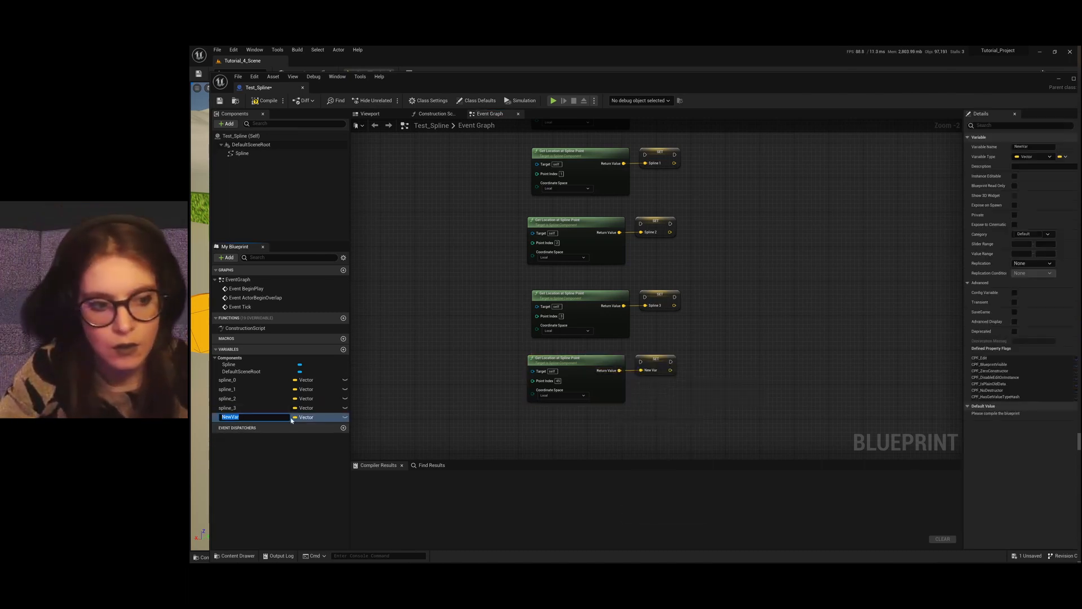
type("spline_0")
left_click_drag(241, 418, 237, 417)
type("4")
key("Return")
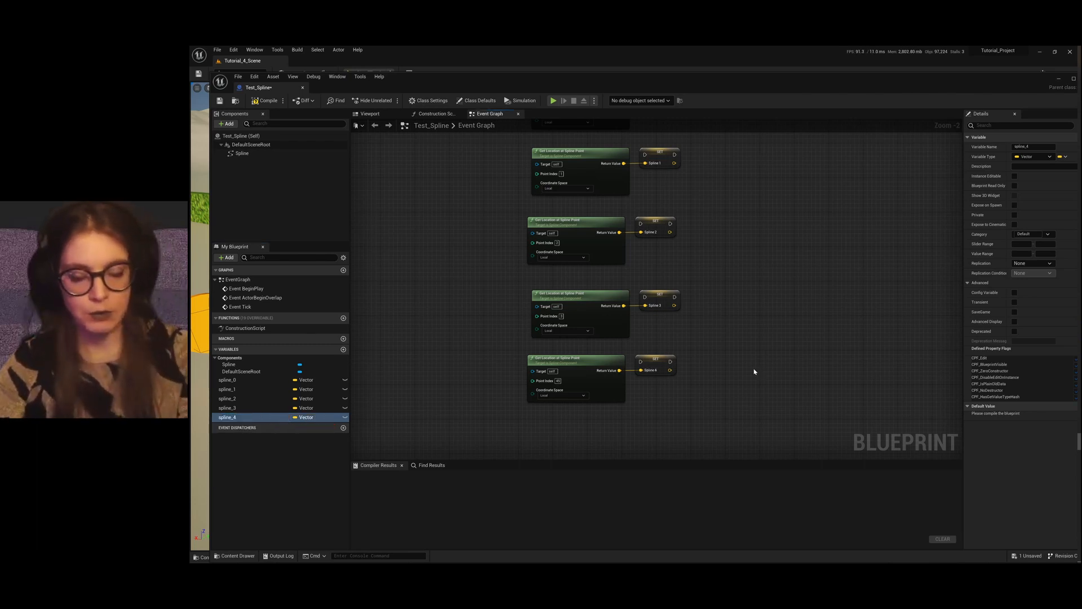
Step: Make the variables spline_0, spline_1, spline_2, spline_3 and spline_4 instance editable
scroll(677, 303, "down", 5)
scroll(677, 303, "up", 3)
scroll(577, 204, "down", 3)
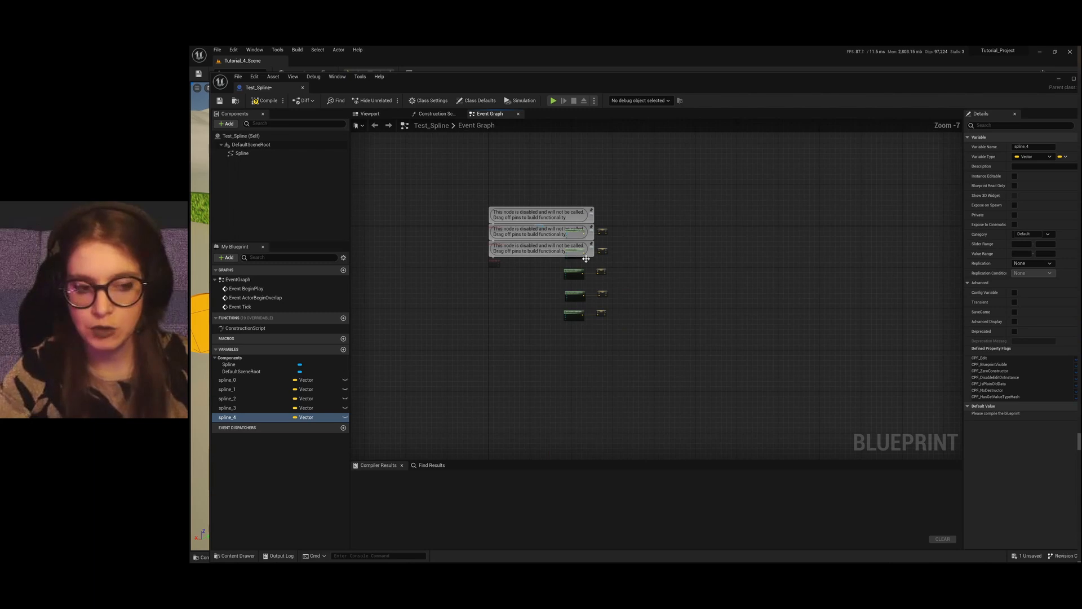
scroll(594, 260, "up", 5)
scroll(576, 219, "down", 2)
scroll(584, 152, "up", 2)
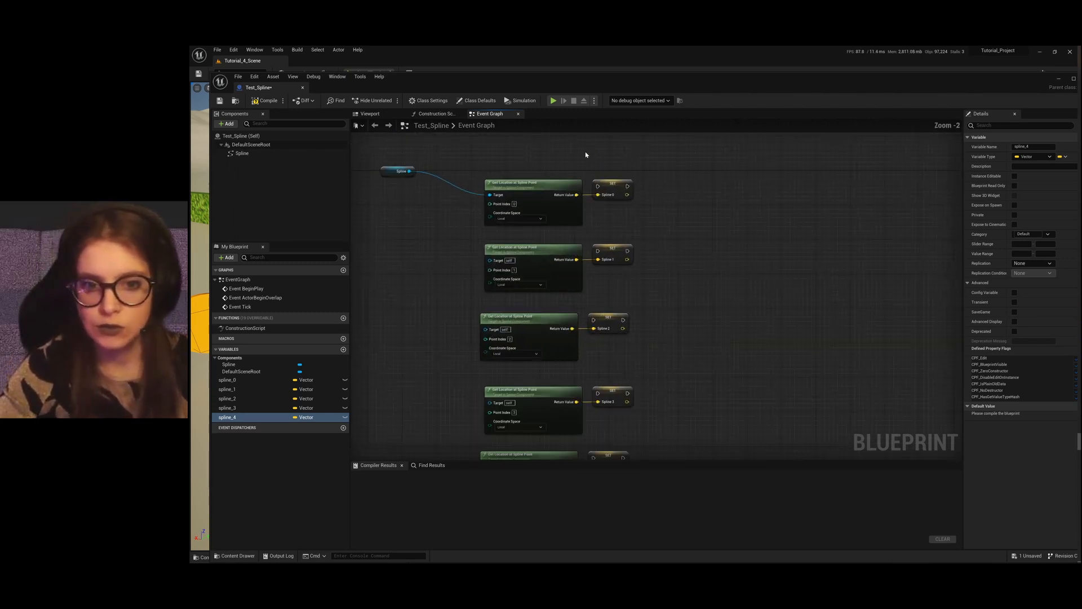
left_click(343, 380)
left_click(345, 389)
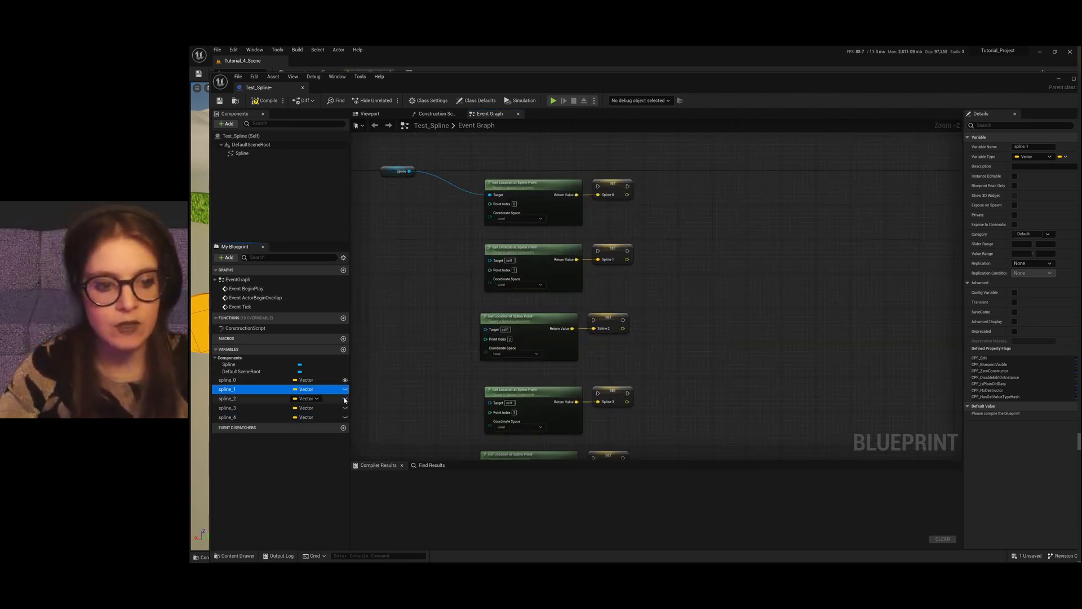
left_click(345, 399)
left_click(345, 408)
left_click(345, 417)
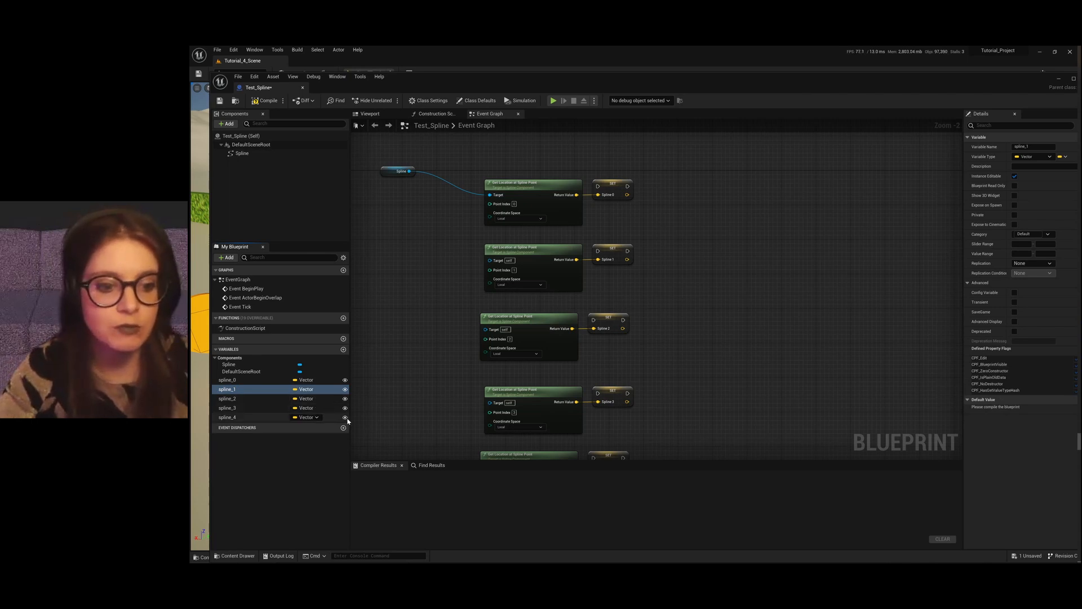
scroll(601, 198, "down", 2)
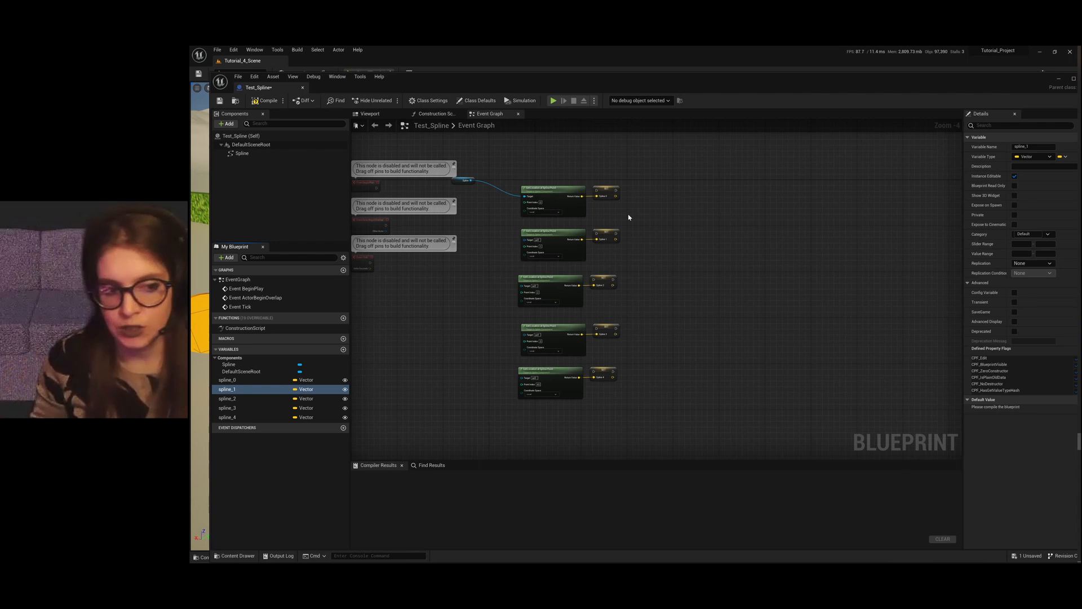
scroll(634, 191, "up", 2)
scroll(632, 196, "down", 2)
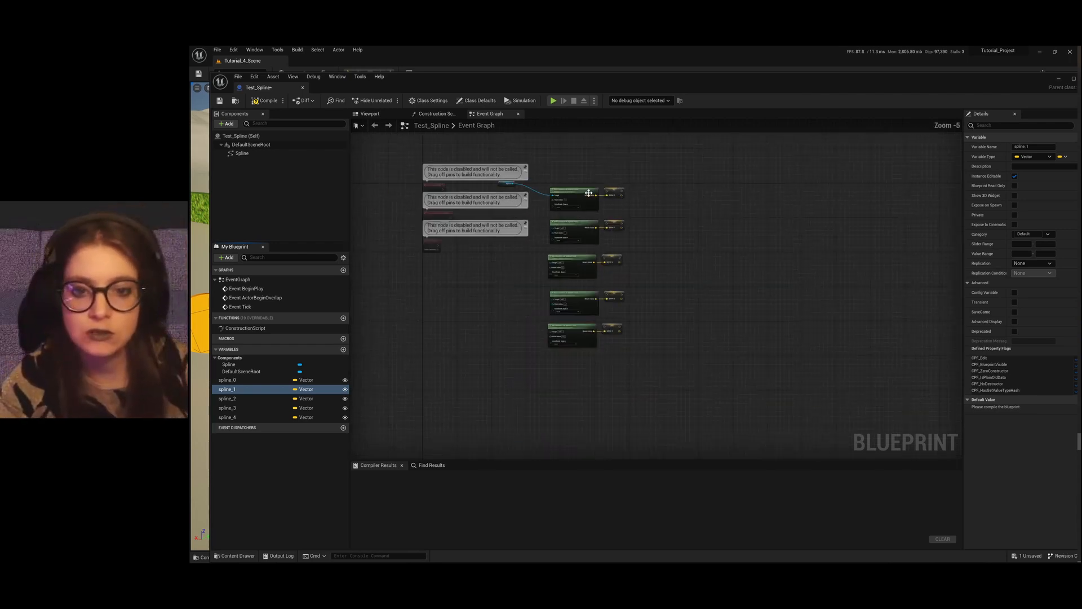
Step: Connect the execution output of Event BeginPlay to the Set node for spline_0
scroll(631, 202, "up", 2)
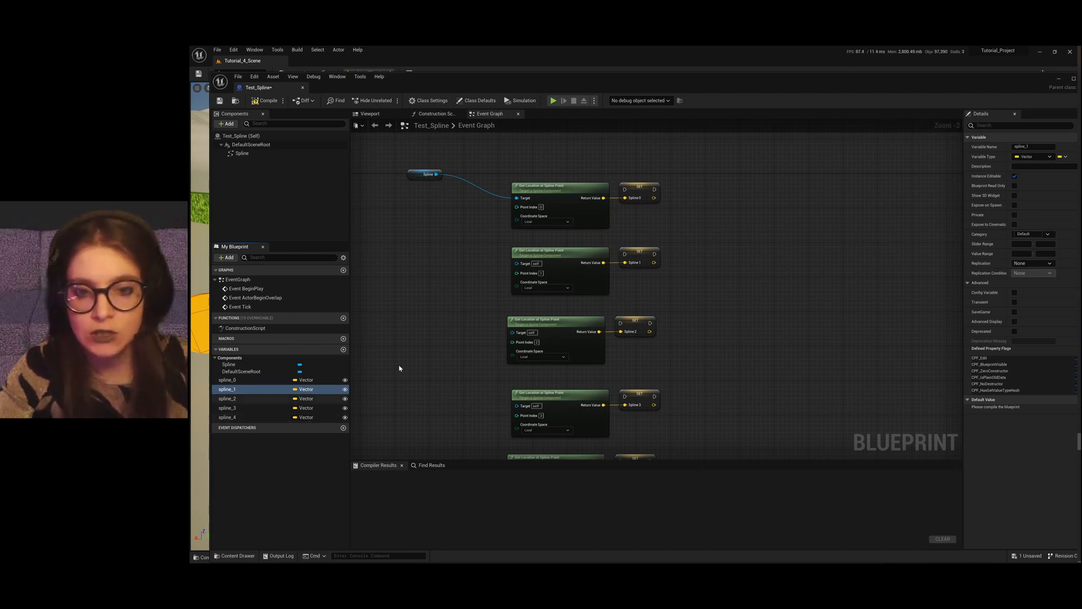
scroll(623, 208, "down", 1)
scroll(592, 208, "up", 1)
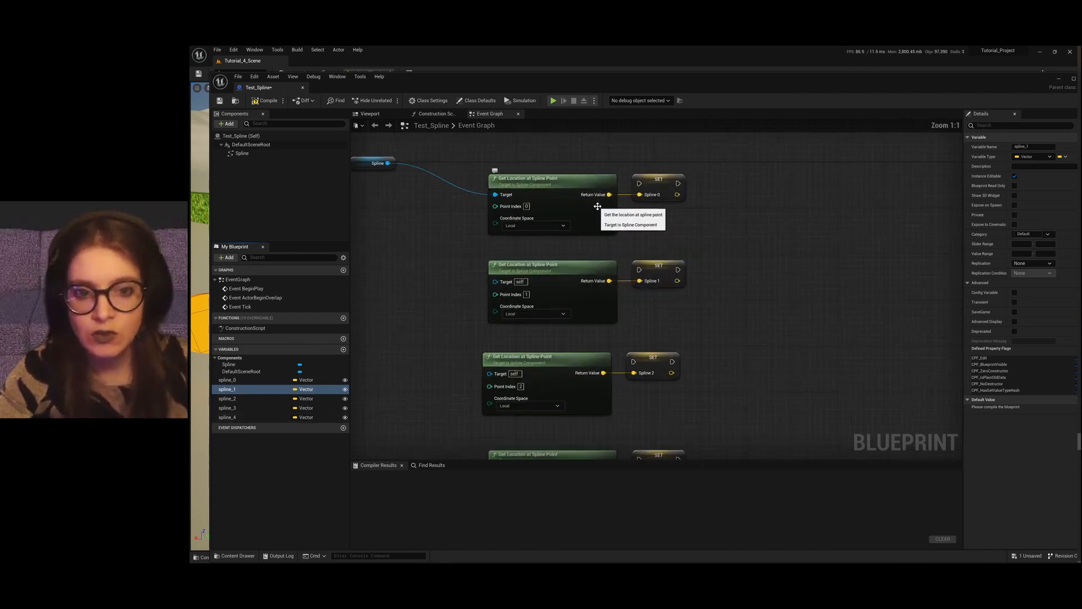
scroll(528, 375, "up", 1)
scroll(528, 375, "down", 6)
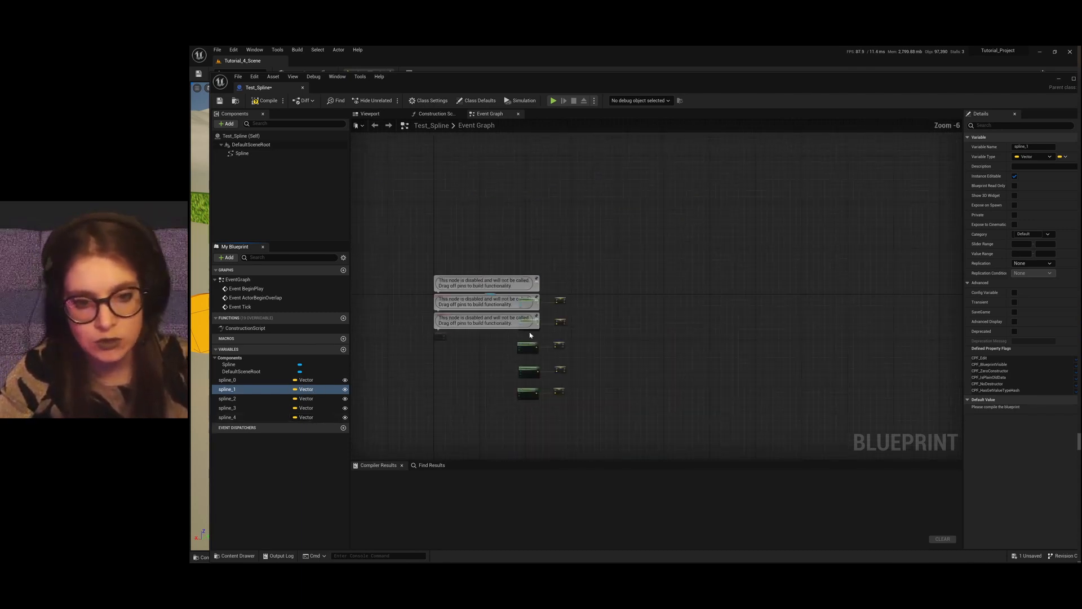
scroll(527, 315, "up", 5)
scroll(598, 201, "down", 3)
scroll(597, 201, "up", 2)
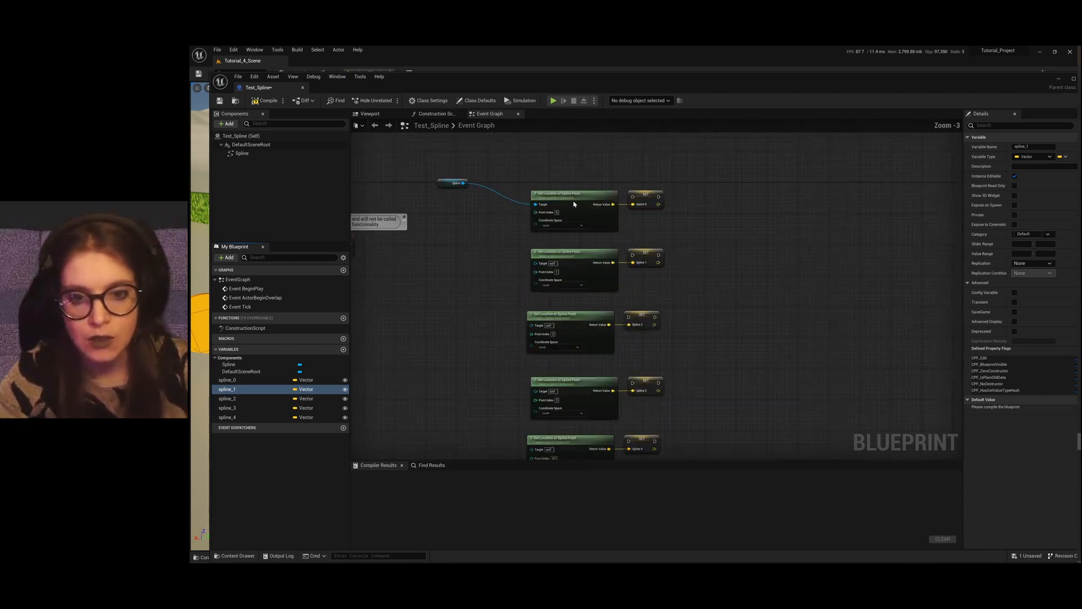
scroll(634, 240, "down", 2)
scroll(482, 221, "up", 2)
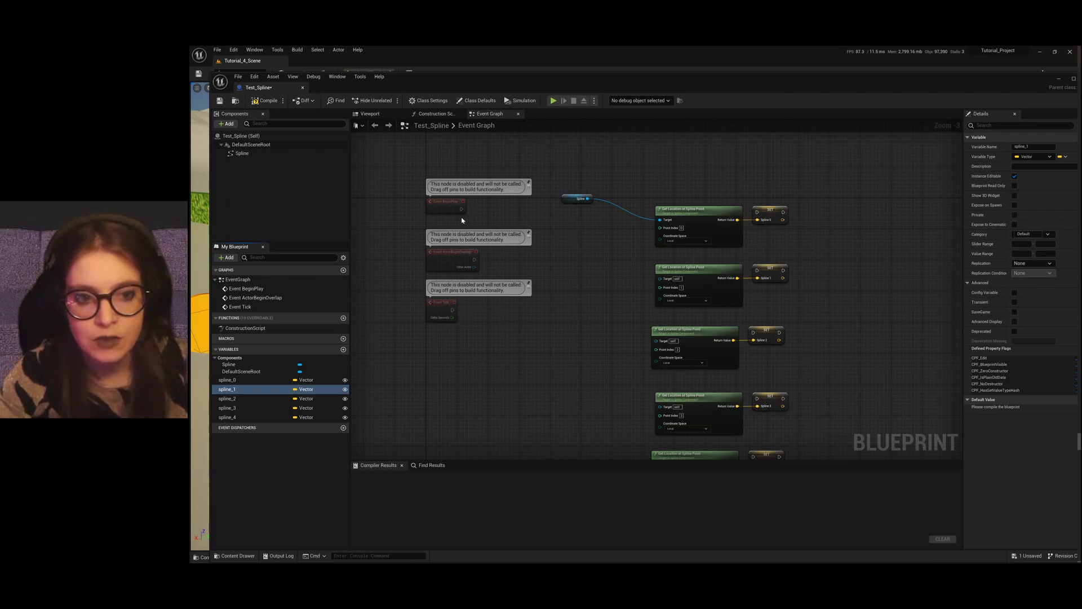
left_click_drag(462, 209, 757, 212)
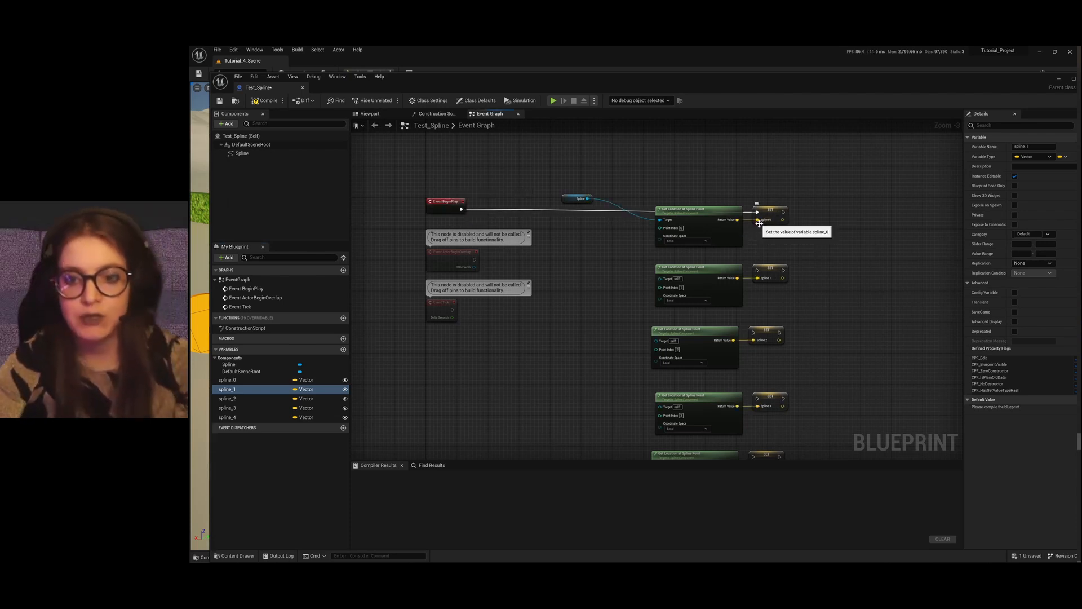
Step: Chain the execution pins of the Set nodes in order from spline_0 through spline_1, spline_2 and spline_3 to spline_4
left_click_drag(783, 212, 754, 332)
scroll(760, 347, "down", 2)
scroll(760, 346, "up", 3)
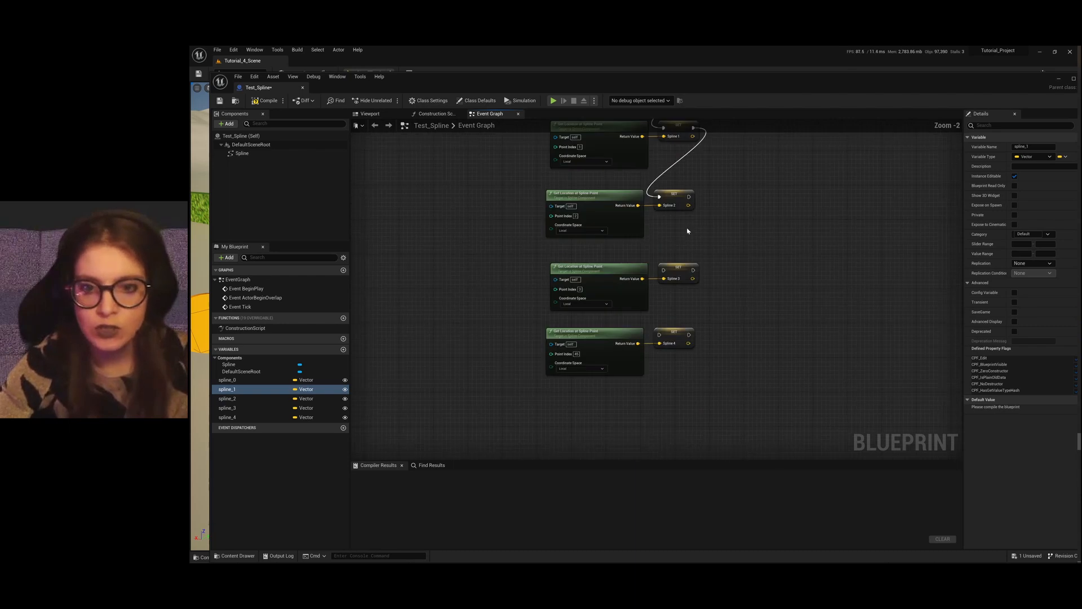
left_click_drag(690, 198, 660, 335)
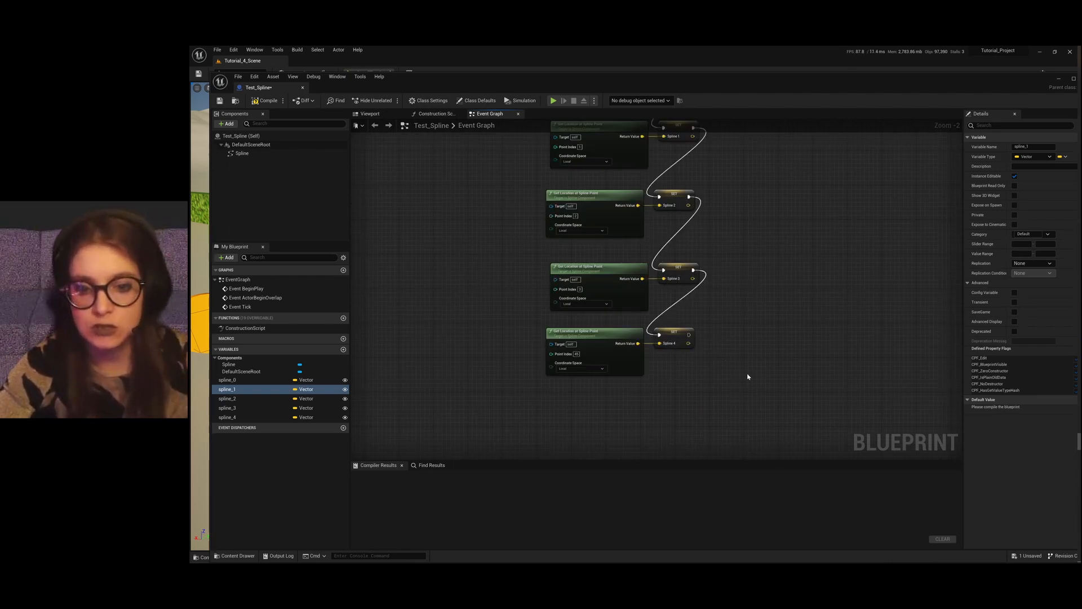
Step: Compile the Test_Spline blueprint
scroll(748, 376, "down", 3)
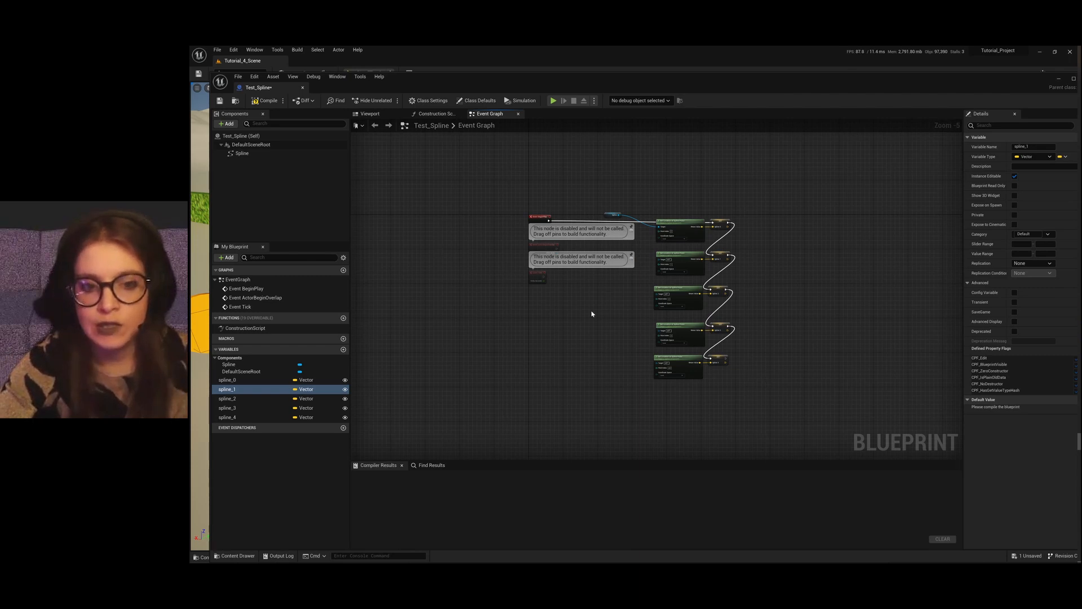
scroll(592, 313, "up", 2)
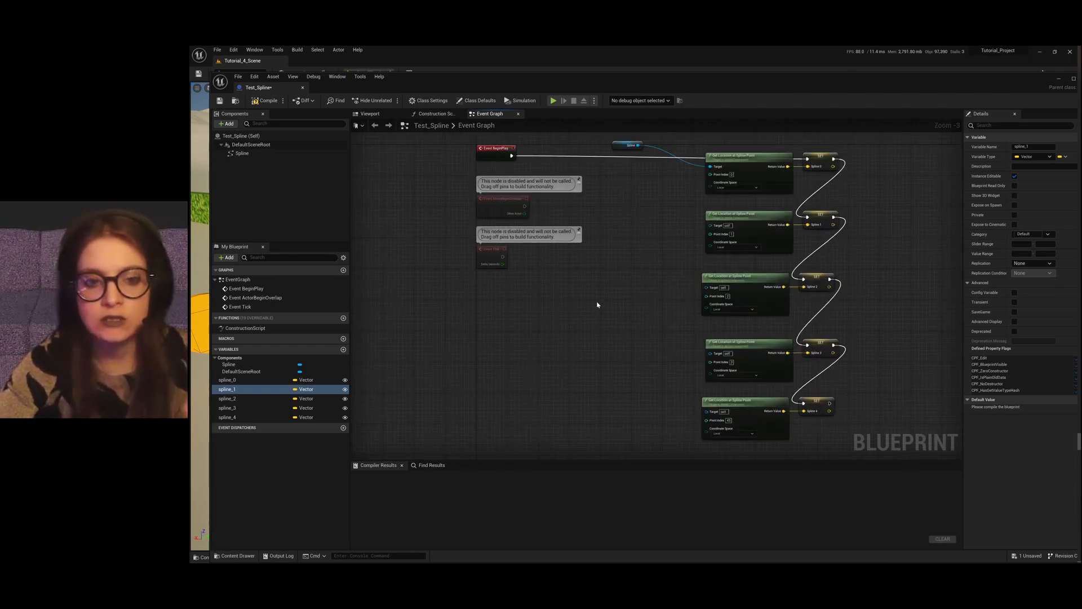
scroll(520, 277, "down", 1)
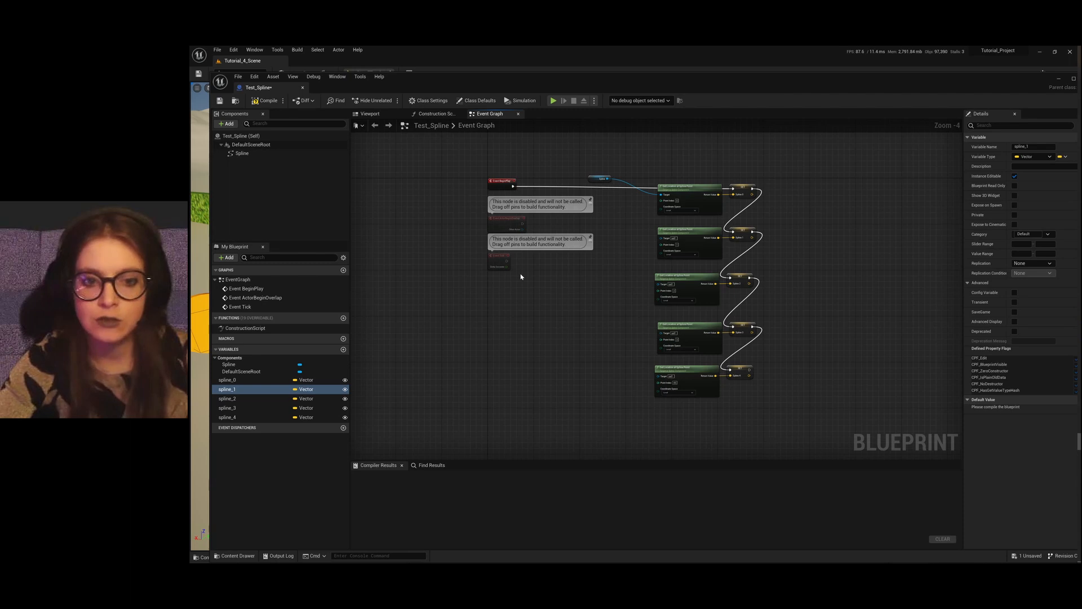
scroll(555, 277, "up", 3)
scroll(454, 243, "down", 3)
scroll(494, 244, "up", 1)
scroll(496, 245, "down", 1)
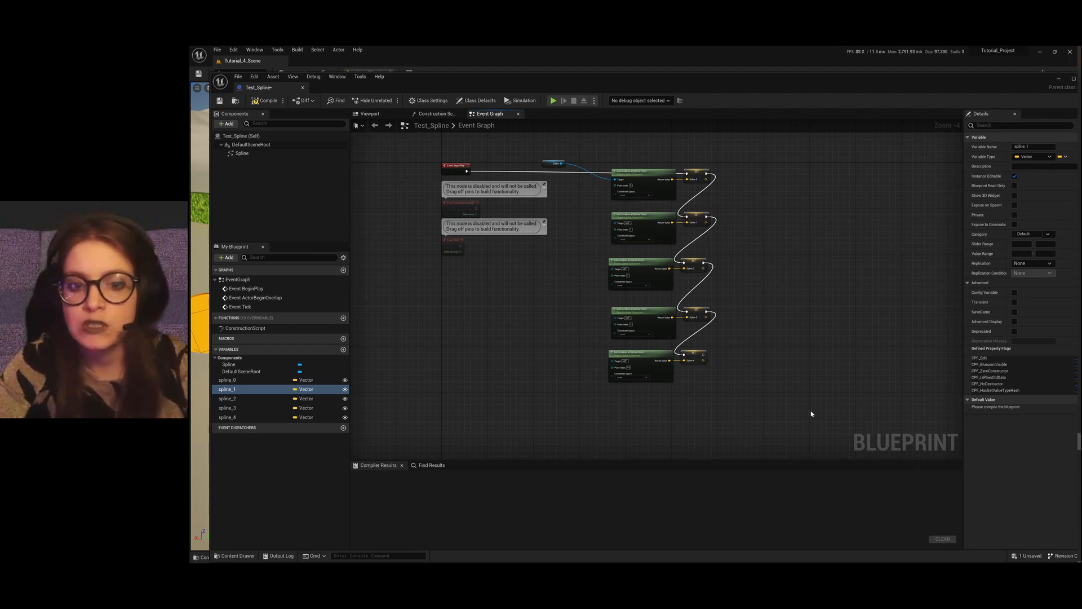
scroll(715, 329, "up", 2)
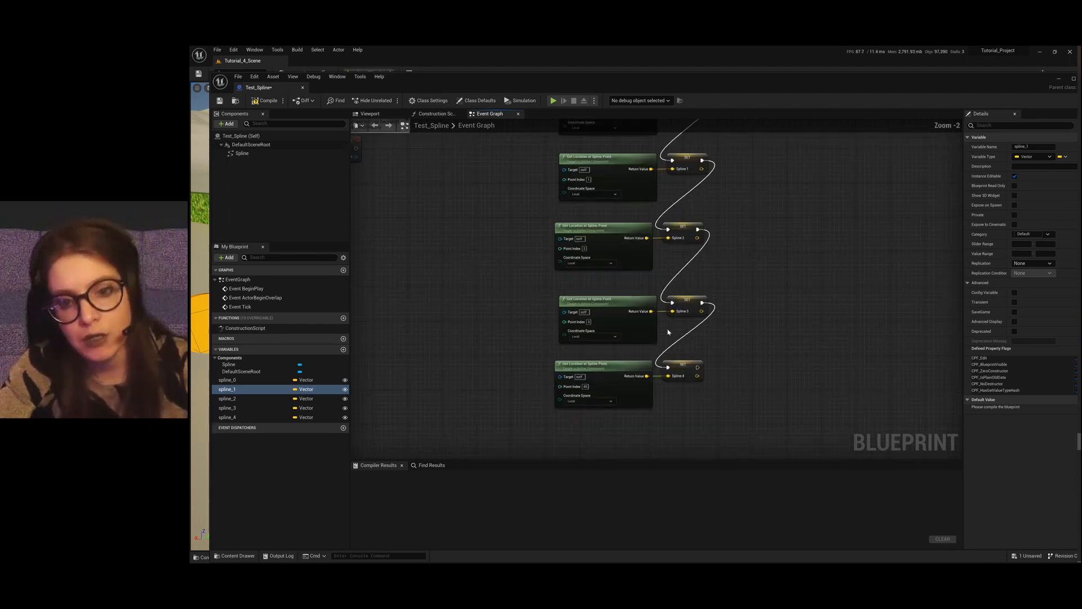
scroll(599, 316, "down", 2)
left_click(266, 101)
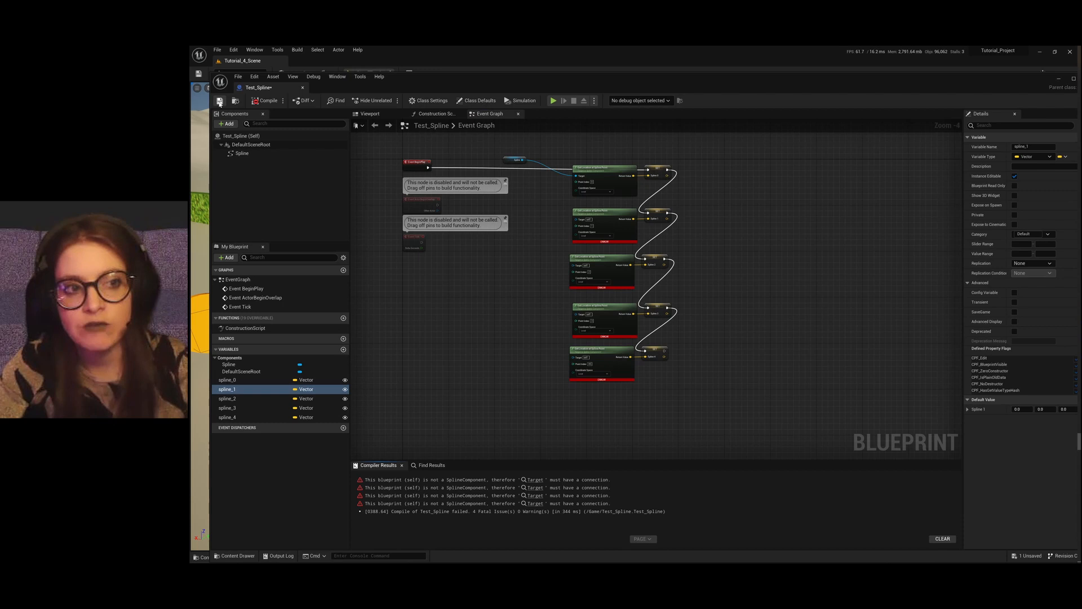
Step: Connect the Spline reference to the Target pins of the other four Get Location at Spline Point nodes and move it beside them
scroll(549, 191, "up", 2)
scroll(540, 156, "down", 1)
left_click_drag(524, 145, 615, 222)
left_click_drag(531, 215, 607, 283)
left_click_drag(529, 220, 613, 351)
left_click_drag(511, 245, 615, 410)
left_click(504, 293)
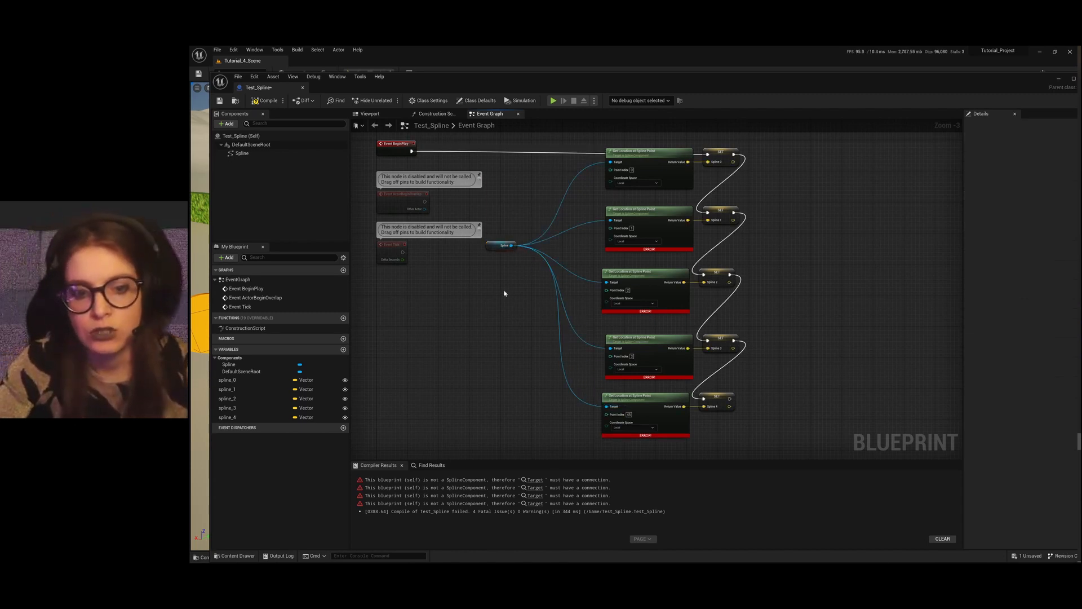
left_click(500, 246)
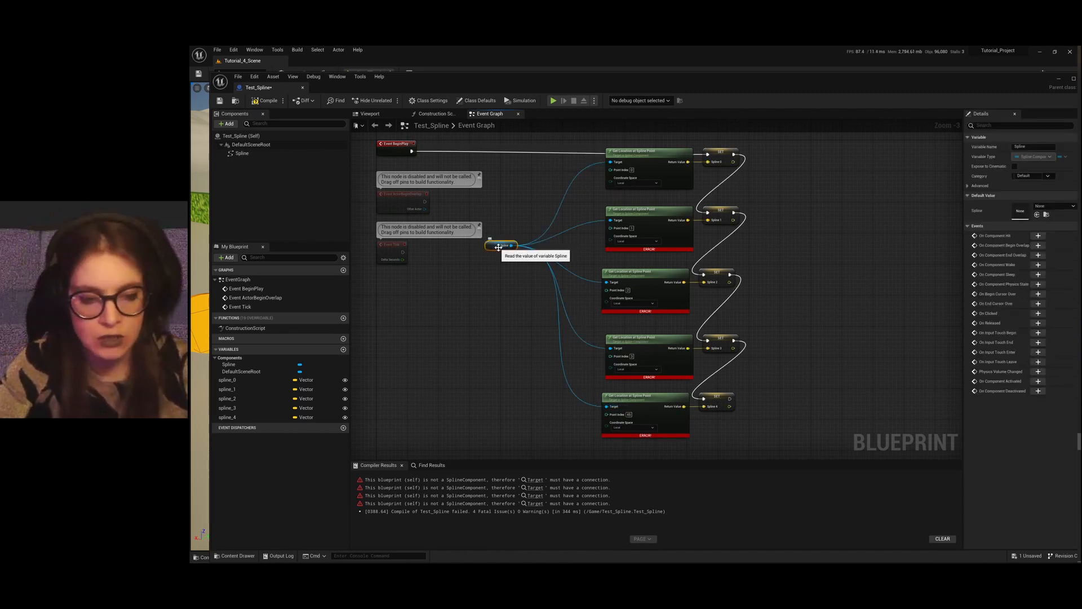
left_click_drag(499, 247, 519, 254)
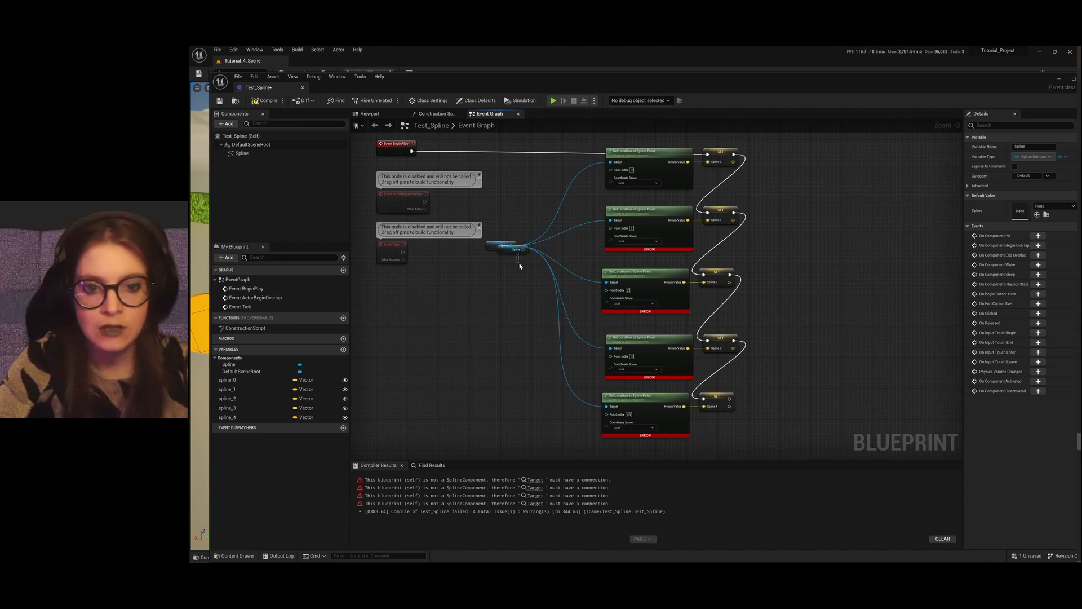
left_click_drag(518, 254, 525, 388)
key("Delete")
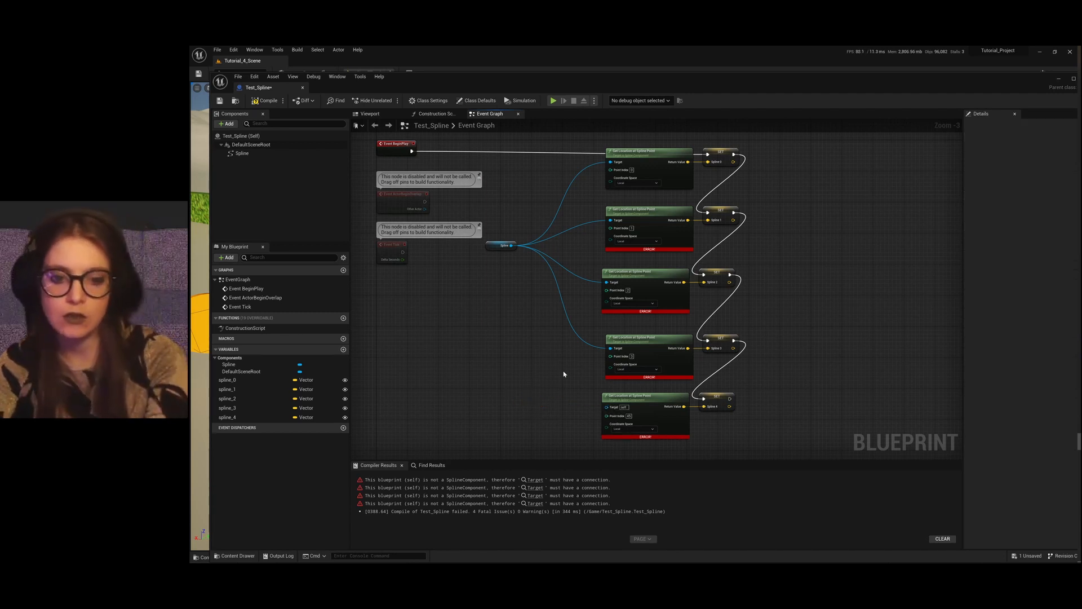
left_click_drag(510, 246, 606, 407)
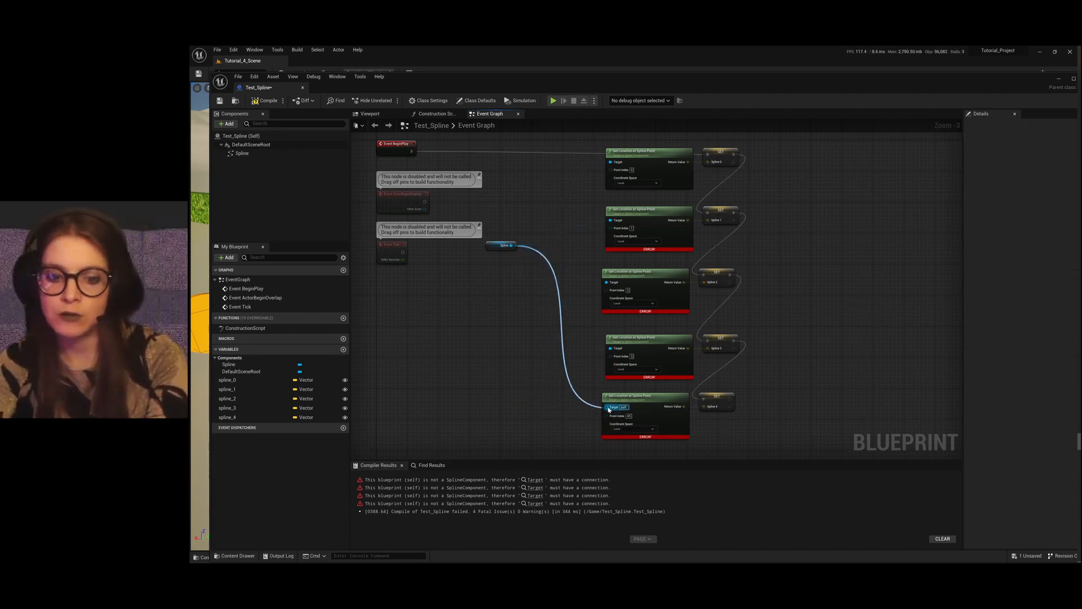
Step: Reposition the Spline reference node nearer the Get Location at Spline Point nodes, and compile and save the blueprint
left_click_drag(500, 249, 536, 270)
left_click(530, 335)
scroll(547, 276, "down", 3)
scroll(556, 262, "up", 3)
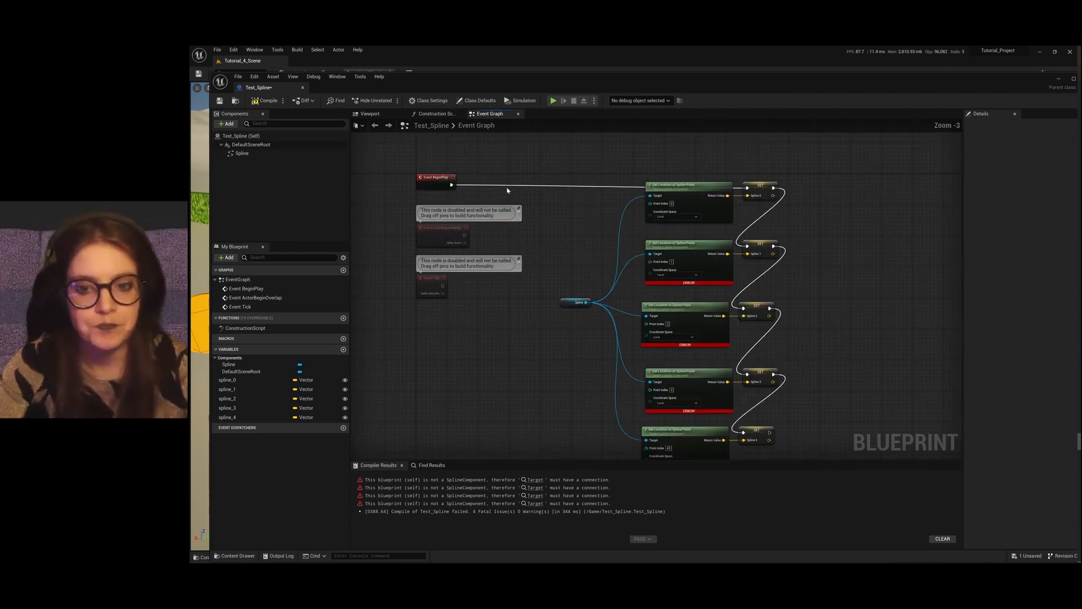
scroll(507, 190, "down", 2)
left_click(255, 102)
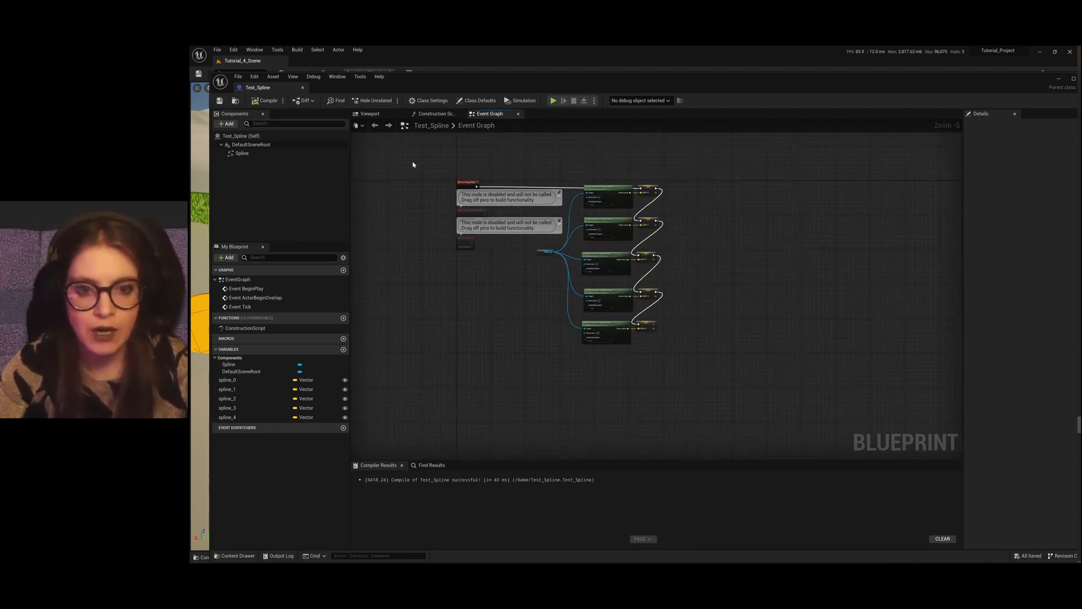
Step: Set the Point Index of the last Get Location at Spline Point node to 4, and compile and save the blueprint
scroll(601, 247, "up", 2)
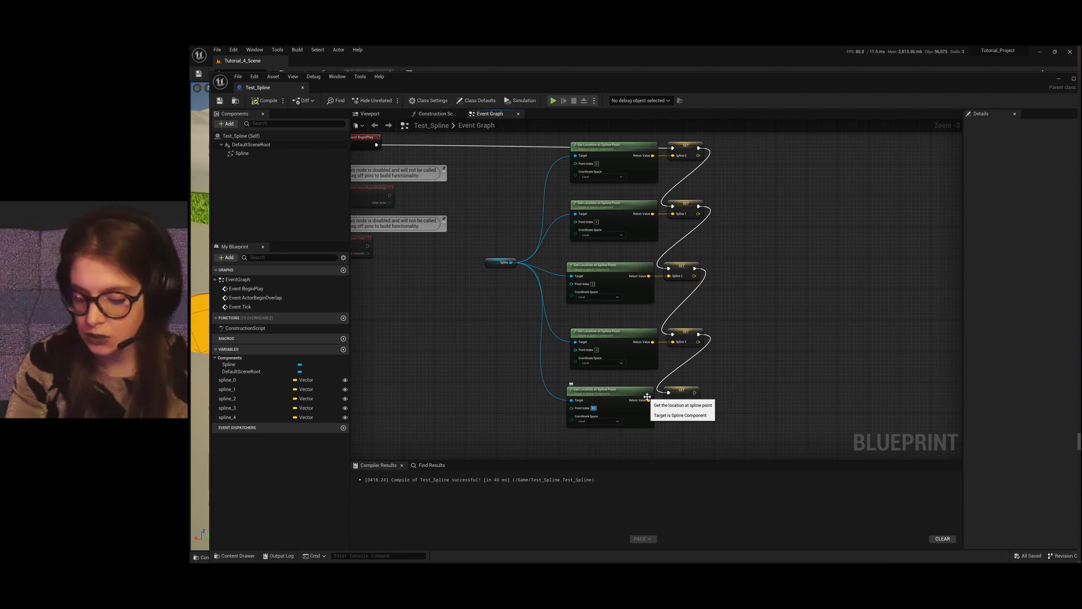
left_click(267, 101)
left_click(220, 101)
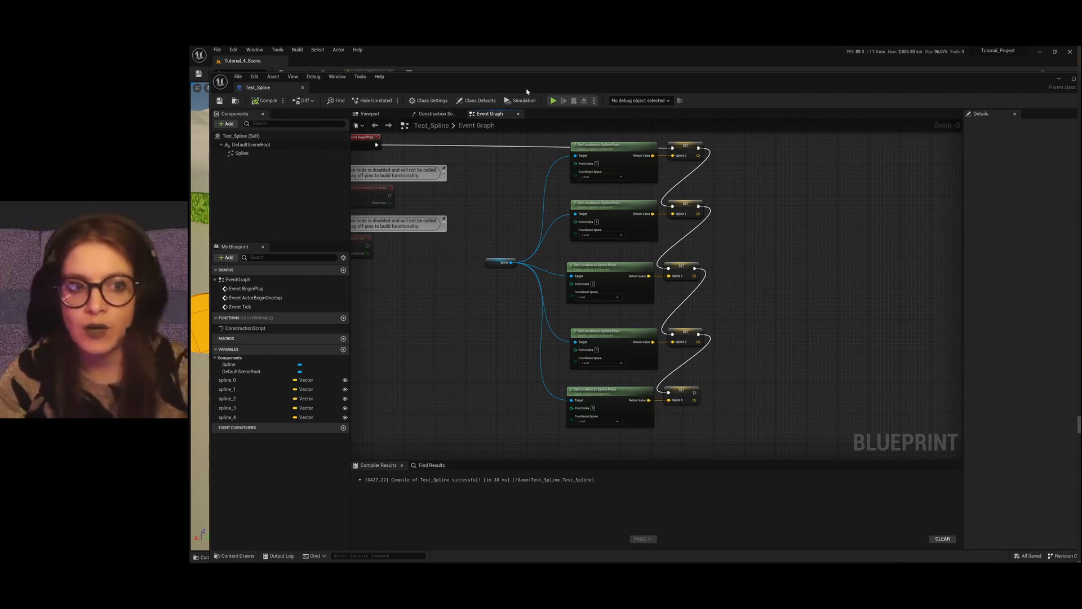
Step: Move the end point of the blueprint's spline outward along X to about 323, and compile and save the blueprint
left_click(370, 113)
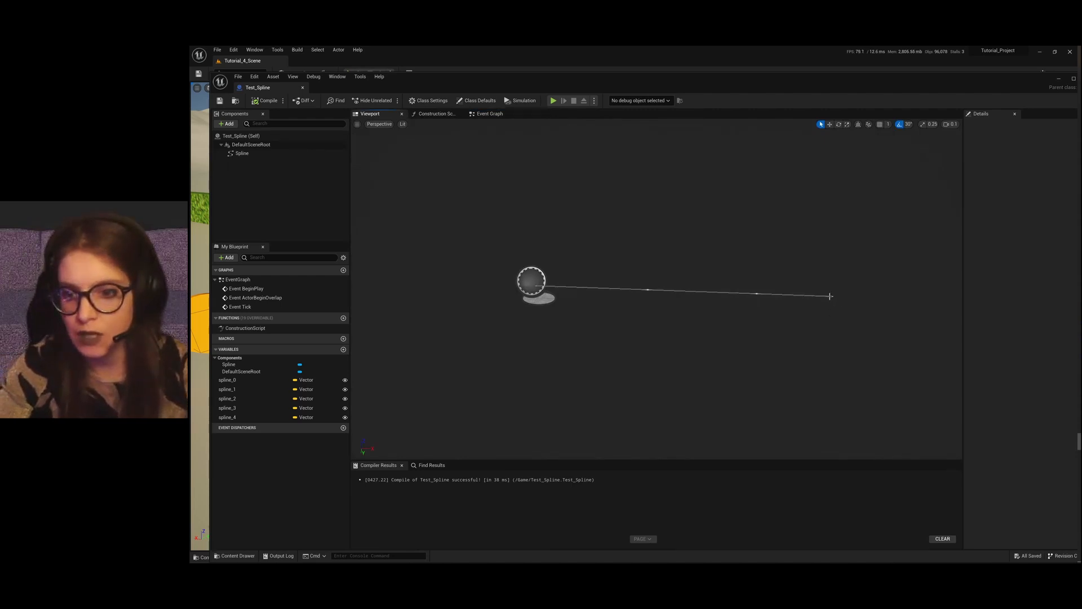
left_click(831, 296)
left_click(832, 295)
left_click_drag(858, 299, 920, 300)
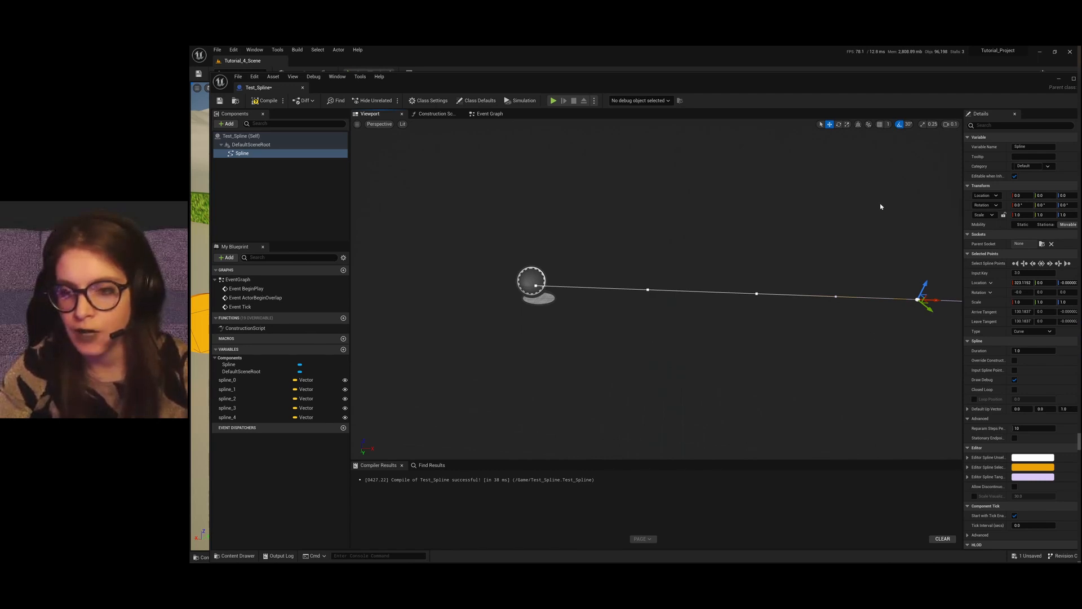
left_click(266, 101)
left_click(220, 102)
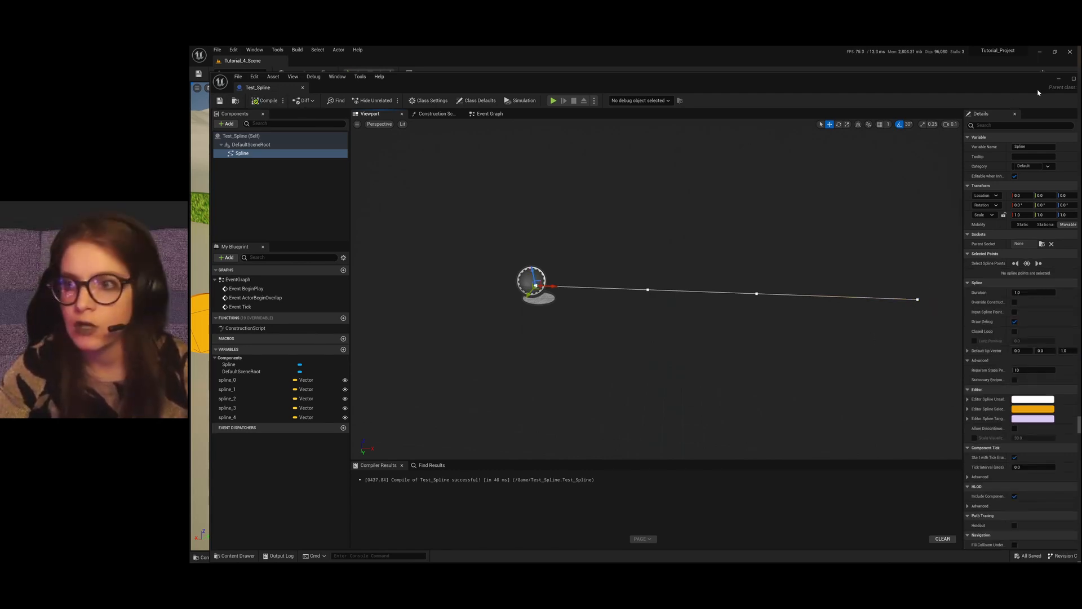
Step: Replace the old cube actor with the looping spline in the level by an instance of the Test_Spline blueprint
left_click(1060, 80)
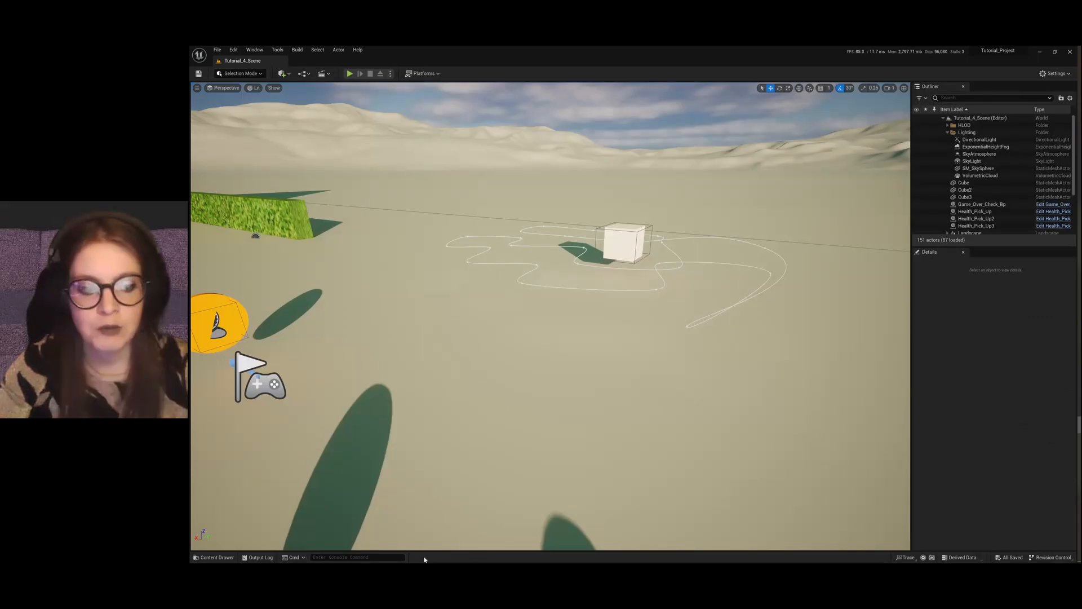
left_click(214, 557)
left_click(743, 143)
left_click(625, 236)
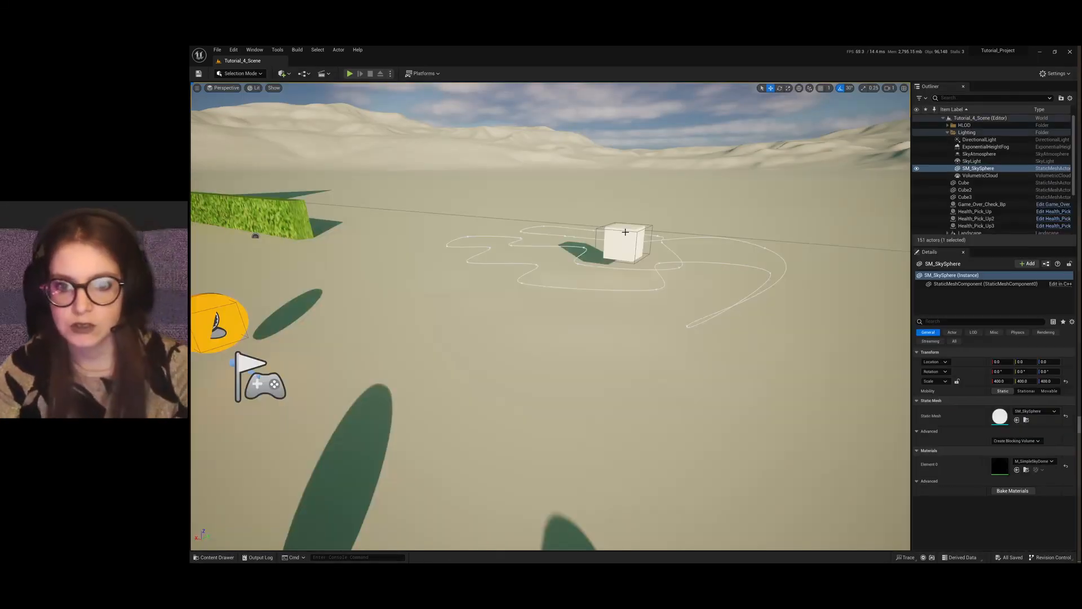
key("Delete")
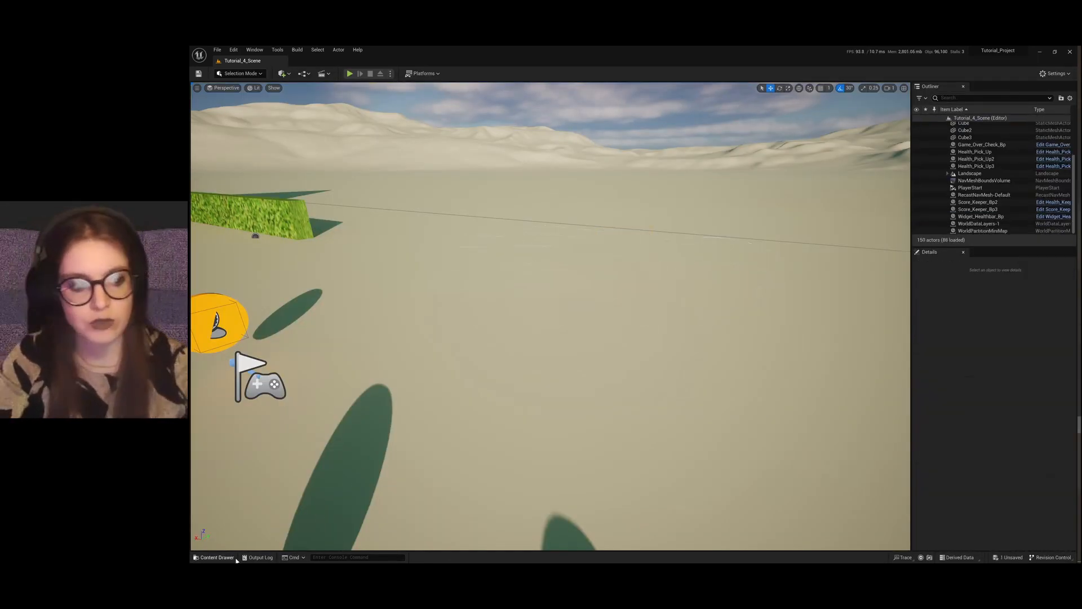
left_click(215, 557)
left_click_drag(865, 360, 799, 247)
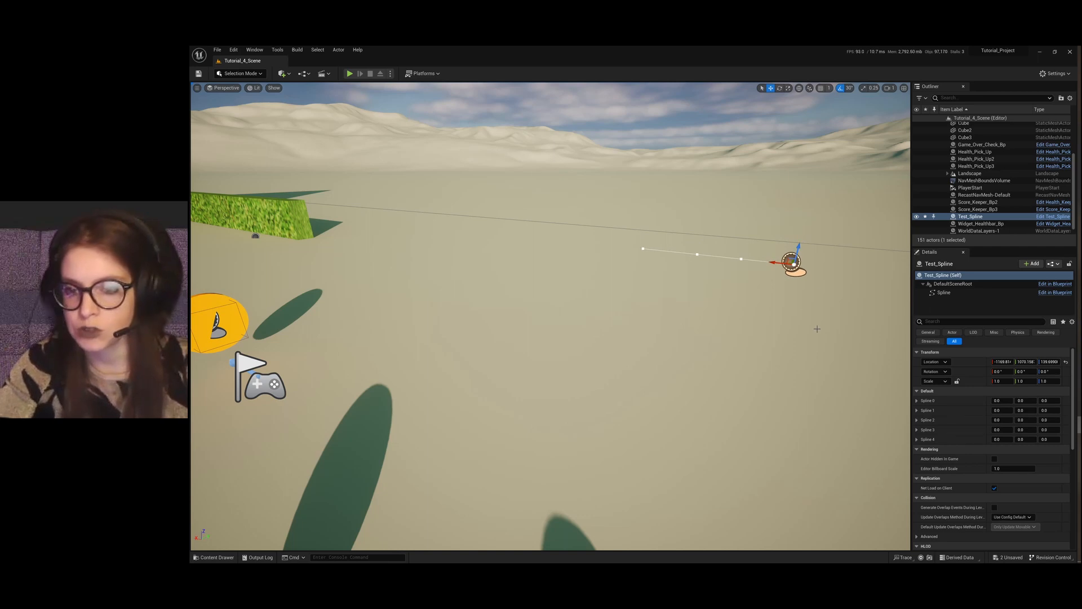
Step: Move the first and last spline points of the placed Test_Spline actor outward to lengthen the spline
right_click_drag(818, 329, 840, 316)
scroll(759, 278, "up", 5)
right_click_drag(682, 273, 686, 266)
middle_click_drag(686, 267, 555, 286)
scroll(554, 286, "up", 4)
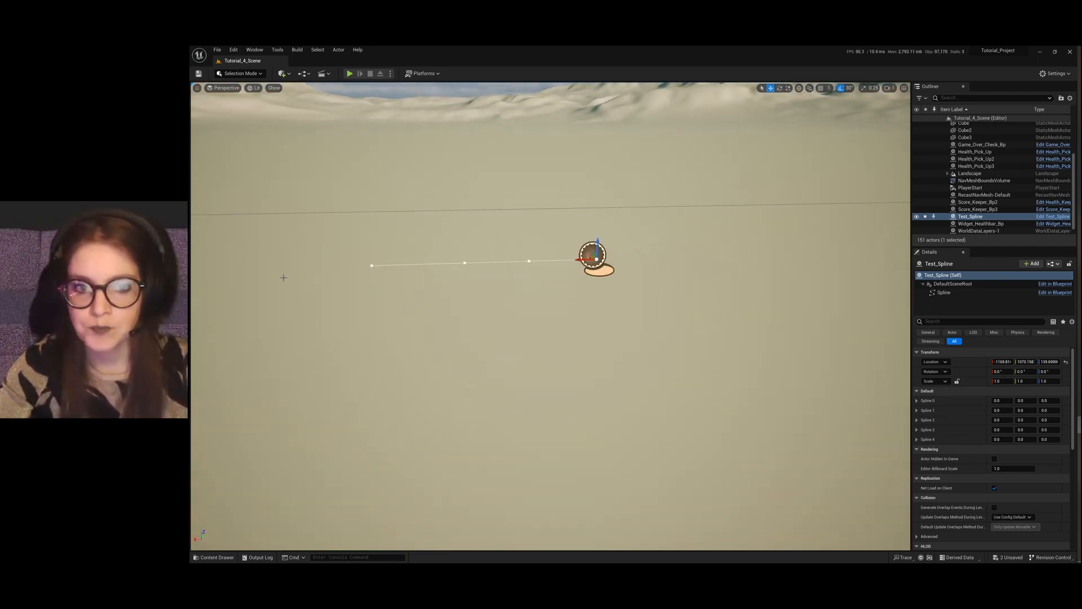
left_click(372, 265)
left_click_drag(354, 266, 262, 268)
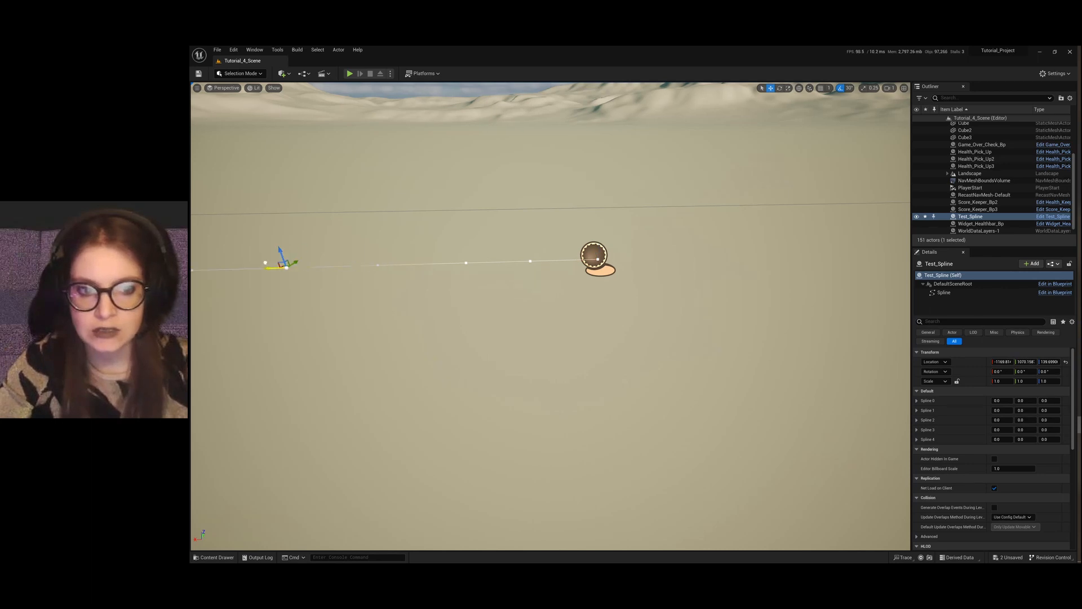
left_click(599, 259)
left_click_drag(582, 260, 805, 255)
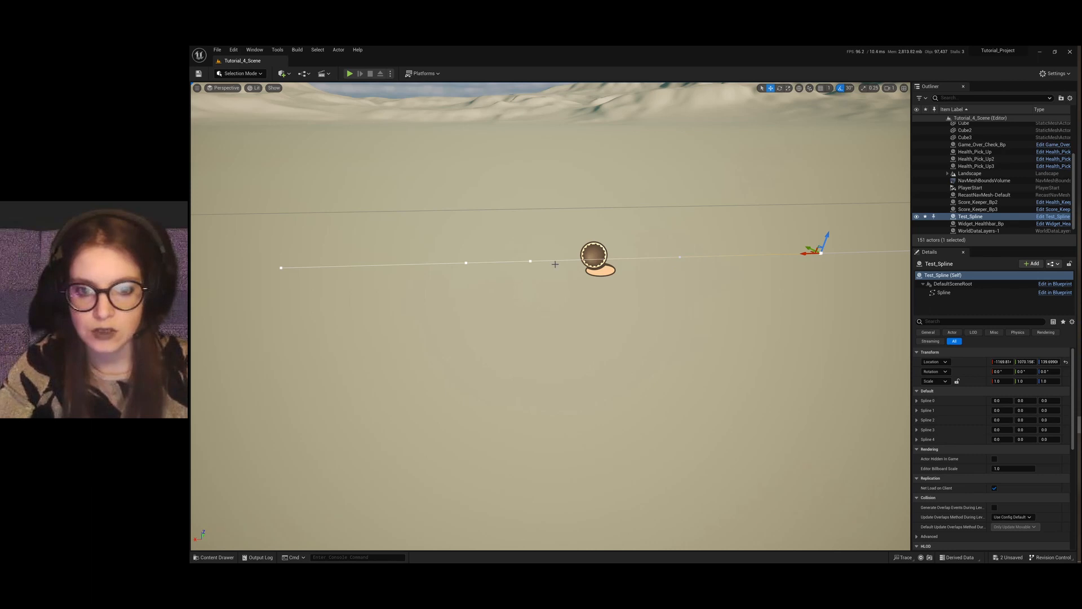
Step: Spread the two inner spline points of the Test_Spline actor apart so the points are roughly evenly spaced, and deselect the actor
left_click(531, 262)
left_click_drag(519, 261, 624, 260)
left_click(469, 263)
left_click_drag(452, 262, 434, 258)
left_click(675, 351)
mouse_move(675, 350)
right_mouse_down()
mouse_move(680, 314)
mouse_move(677, 361)
right_mouse_up()
key("e")
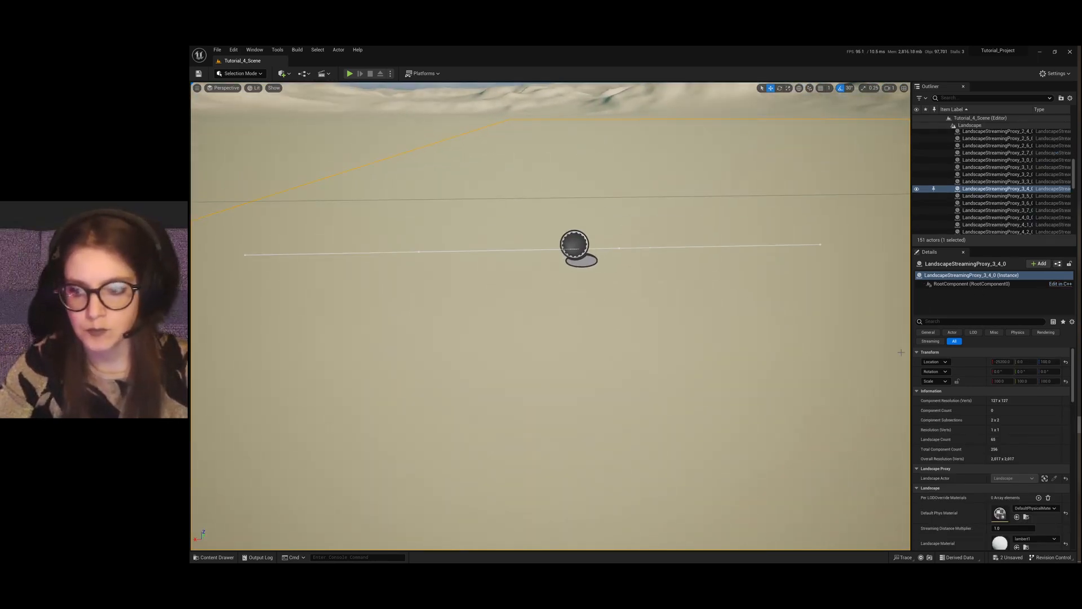
Step: Switch to the Test_Spline blueprint editor and review the spline point location and Set nodes in the Event Graph
key("alt+Tab")
scroll(654, 321, "down", 5)
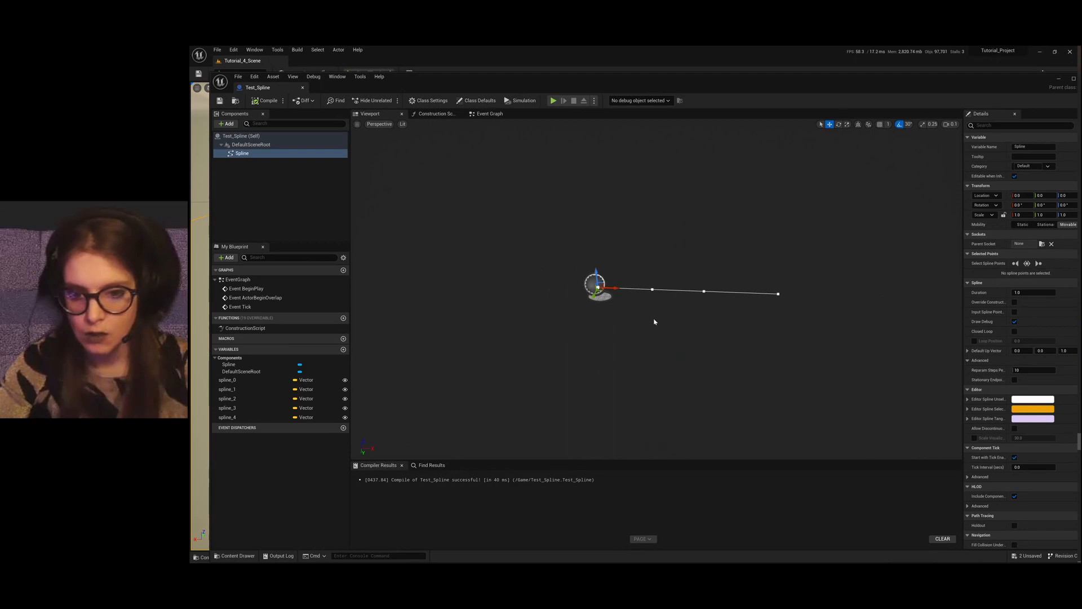
left_click(495, 115)
scroll(736, 321, "down", 3)
scroll(731, 289, "up", 3)
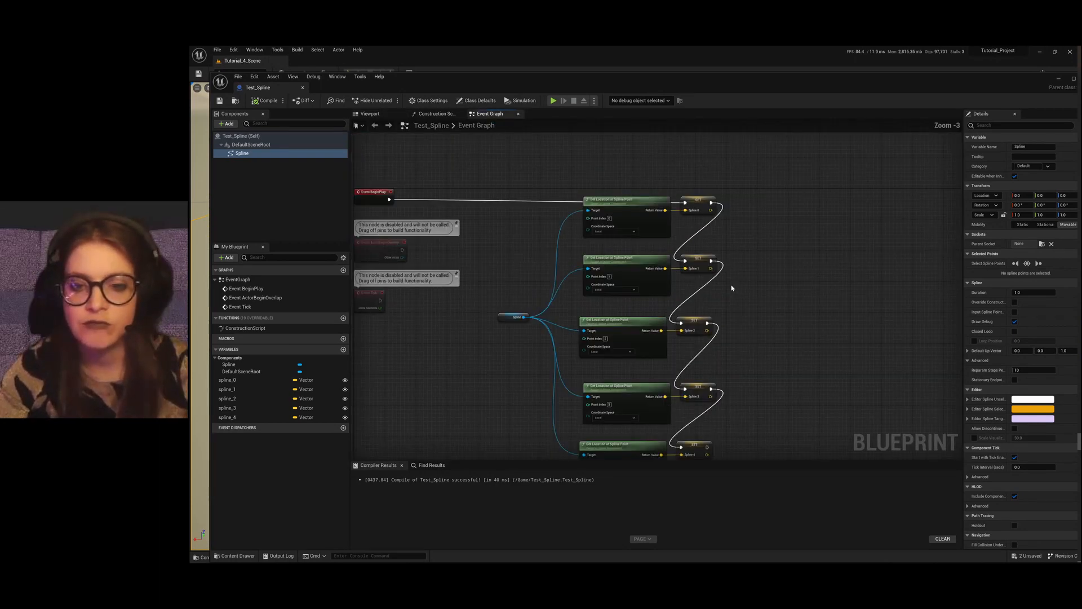
scroll(627, 204, "down", 4)
scroll(619, 176, "up", 4)
scroll(634, 197, "down", 2)
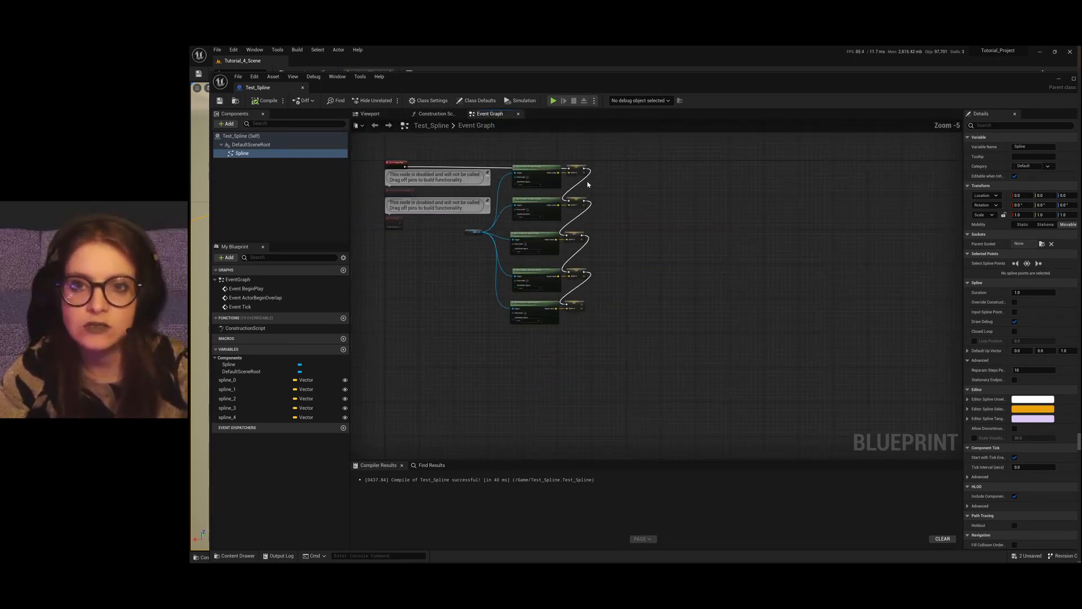
scroll(582, 187, "up", 2)
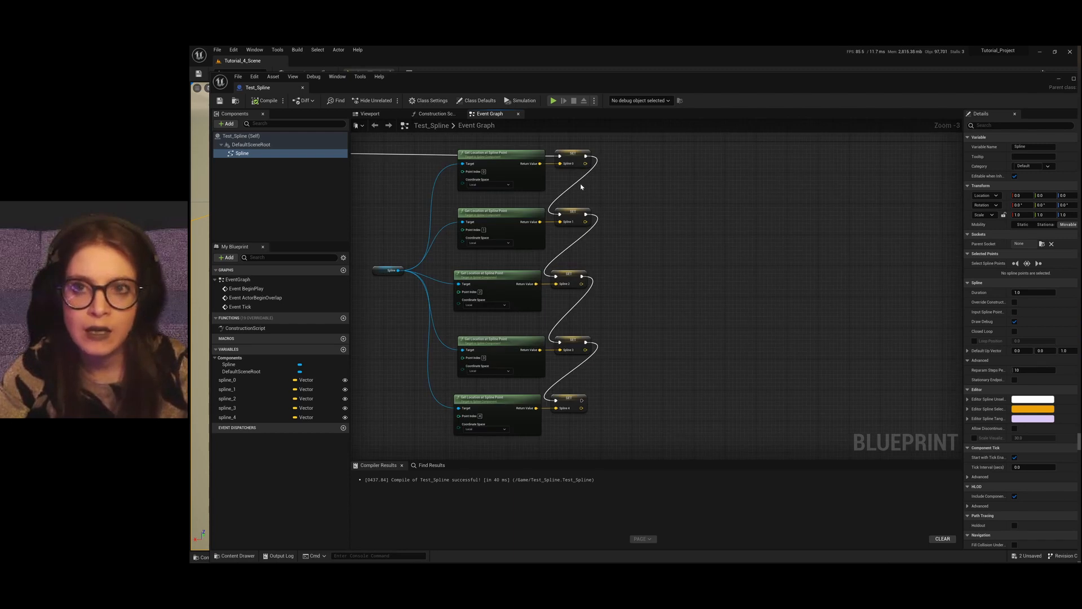
scroll(580, 379, "down", 2)
scroll(660, 241, "up", 3)
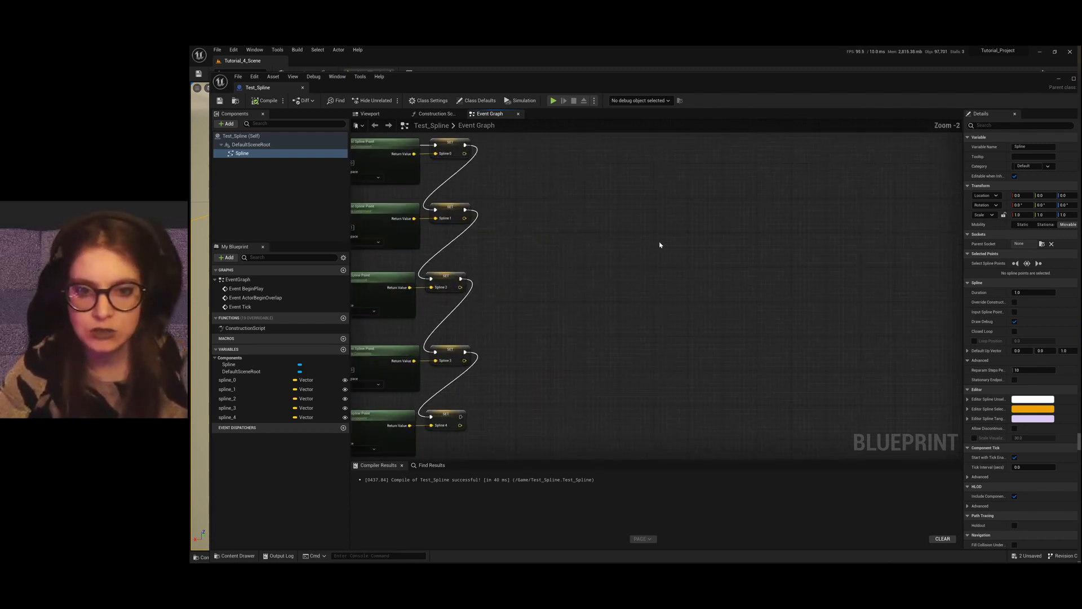
Step: Add a custom event node in the empty graph area beside the chain of spline variable Set nodes
right_click(659, 245)
type("cus")
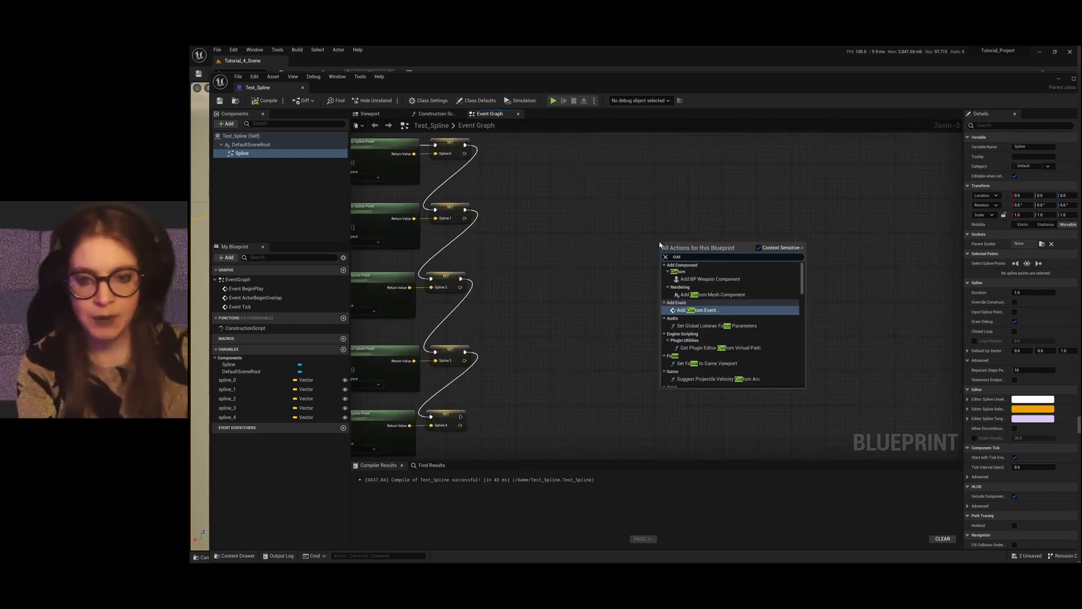
type("tom event")
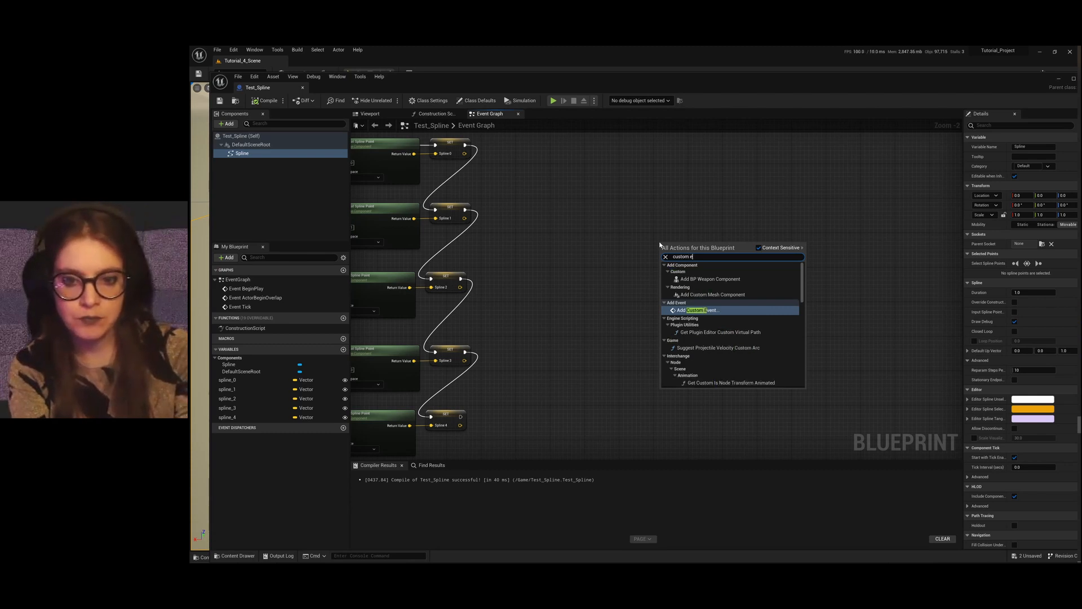
key("Return")
left_click(742, 293)
Step: Duplicate the custom event four times and stack the five events in a vertical column
left_click(684, 245)
key("ctrl+d")
left_click_drag(708, 253, 693, 324)
scroll(564, 255, "down", 2)
key("ctrl+d")
mouse_move(730, 385)
left_mouse_down()
mouse_move(701, 359)
mouse_move(720, 397)
left_mouse_up()
key("ctrl+d")
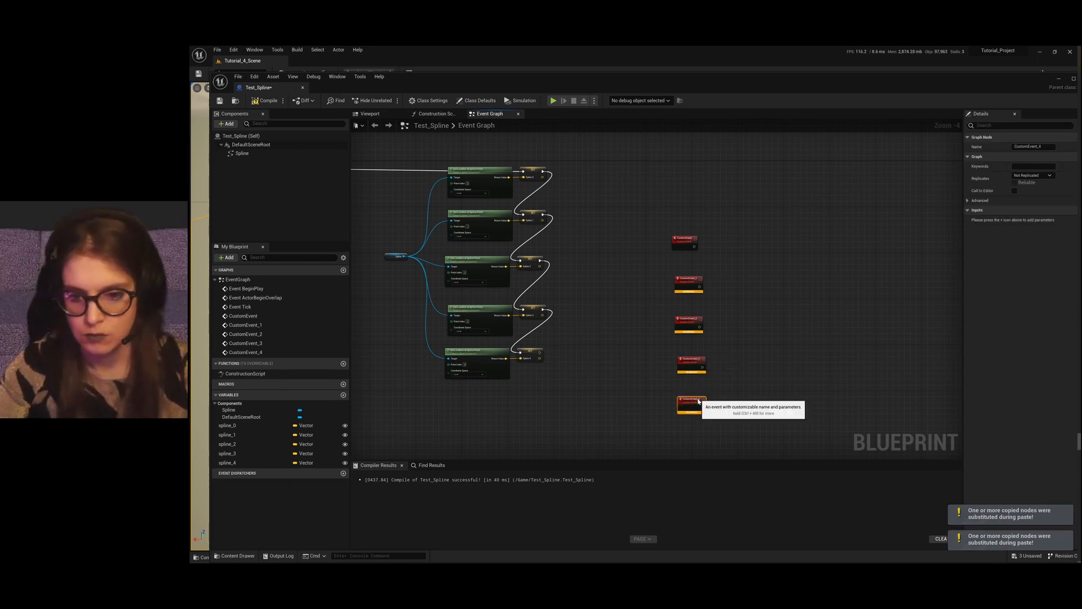
Step: Rename the first custom event as "Go to spline 0" and copy its name text for reuse
scroll(713, 245, "up", 3)
right_click(664, 232)
left_click(688, 304)
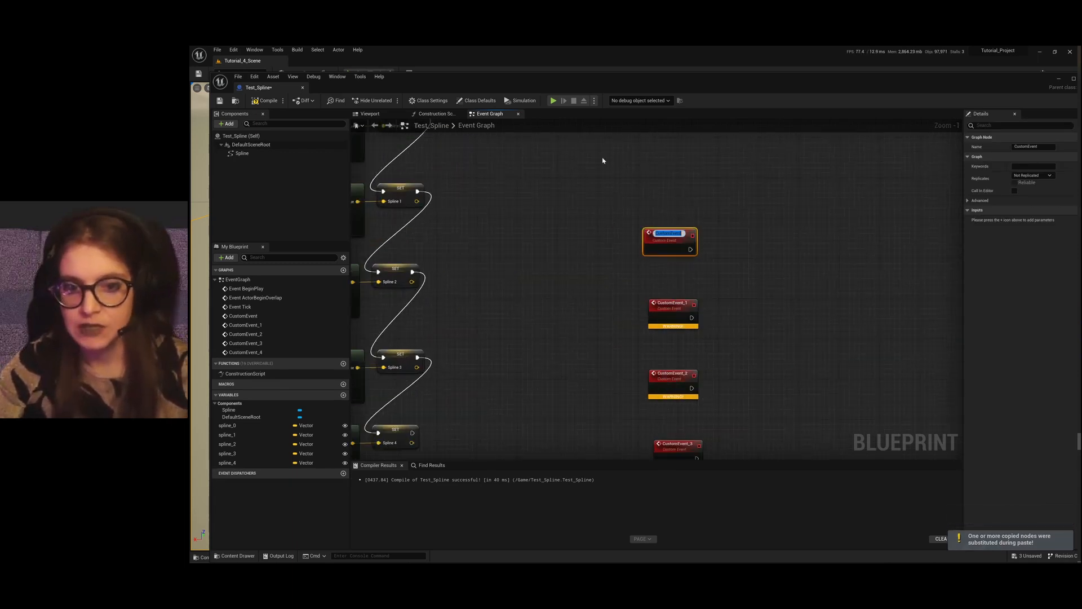
scroll(663, 238, "down", 1)
type("Go")
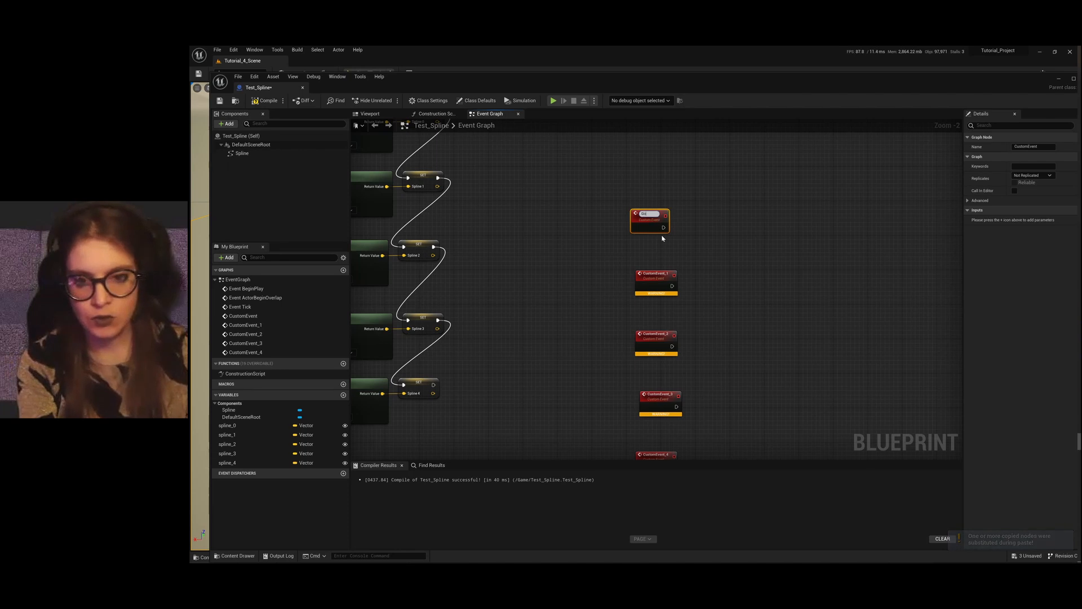
type(" to spline")
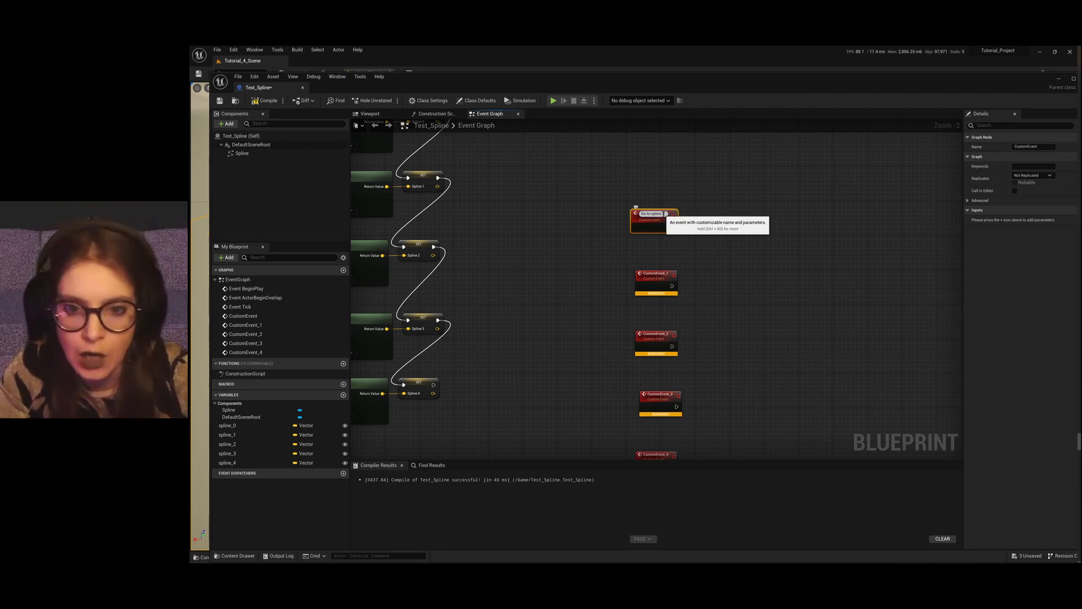
key("ctrl+a")
key("ctrl+c")
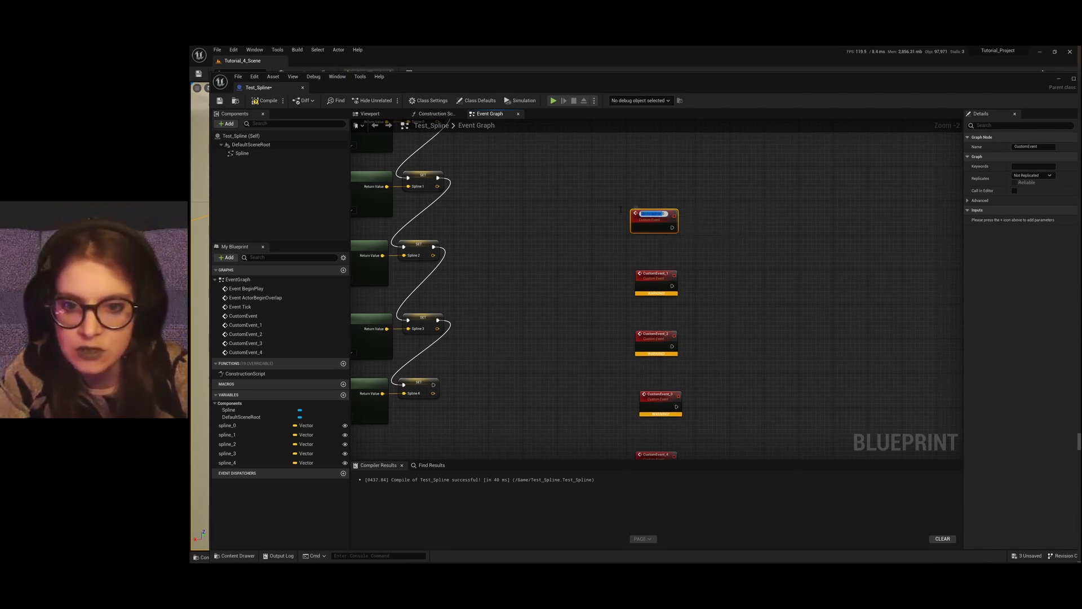
Step: Rename the second and third custom events as "Go to spline 1" and "Go to spline 2"
right_click(656, 278)
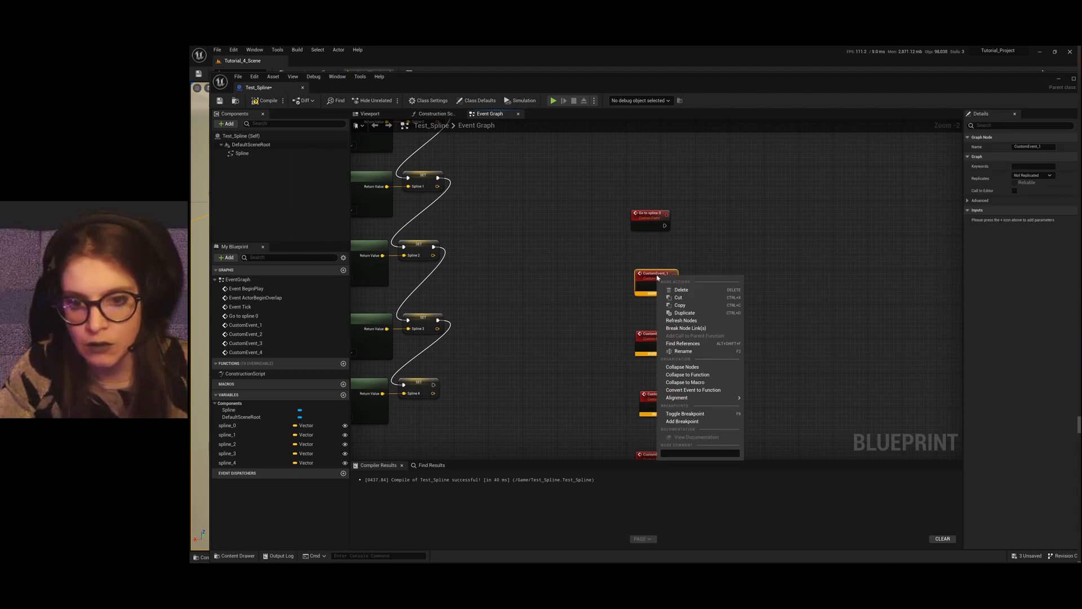
left_click(699, 350)
key("ctrl+v")
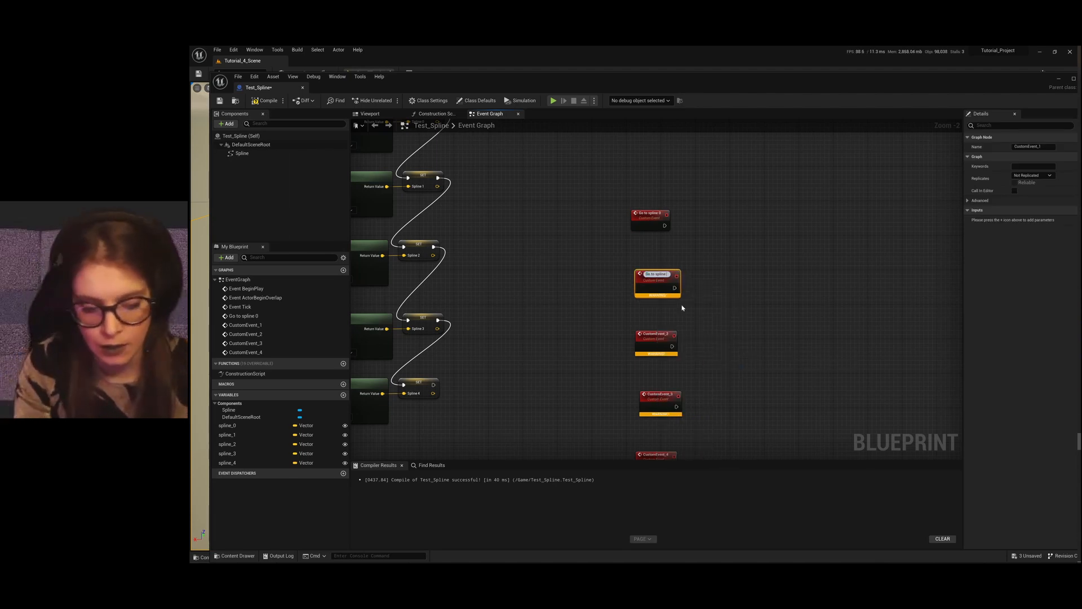
key("Return")
right_click(667, 338)
left_click(686, 414)
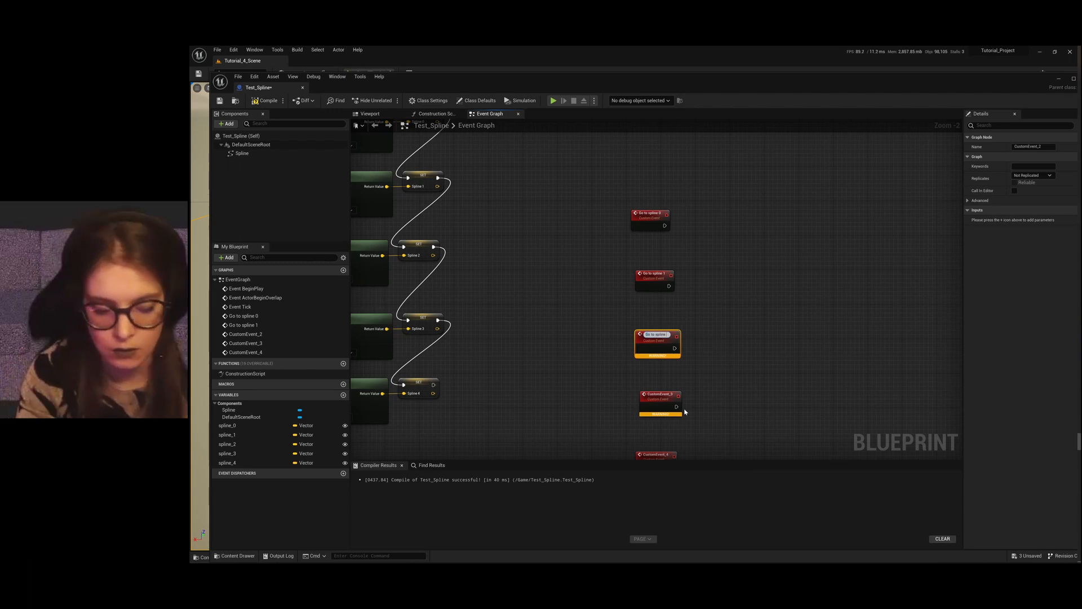
left_click(678, 405)
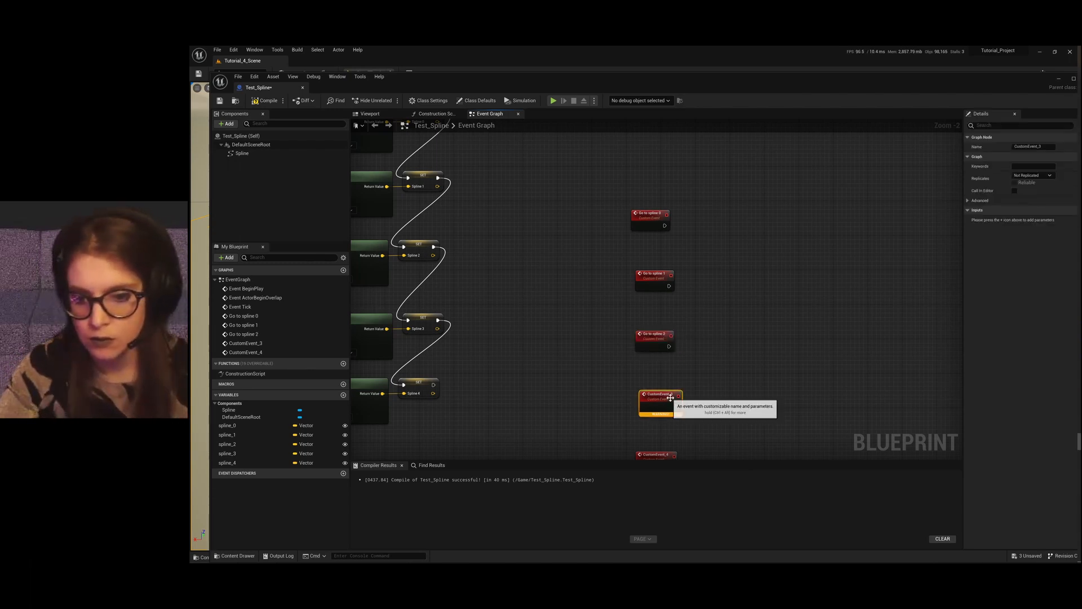
Step: Rename the fourth and fifth custom events as "Go to spline 3" and "Go to spline 4"
right_click(672, 397)
left_click(699, 289)
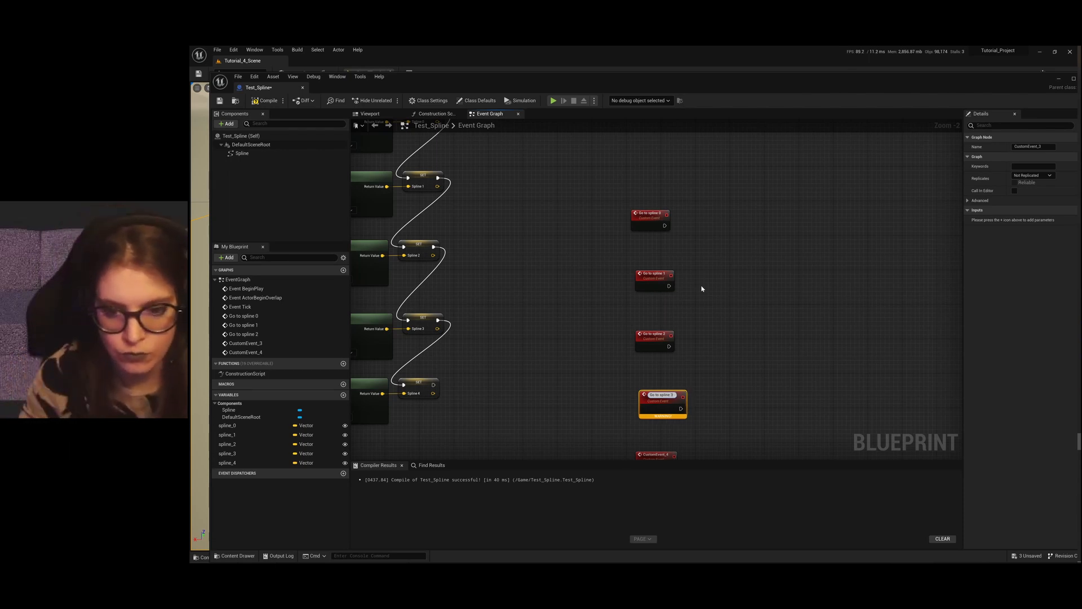
left_click(758, 241)
scroll(738, 225, "down", 4)
scroll(701, 307, "up", 5)
scroll(654, 316, "down", 3)
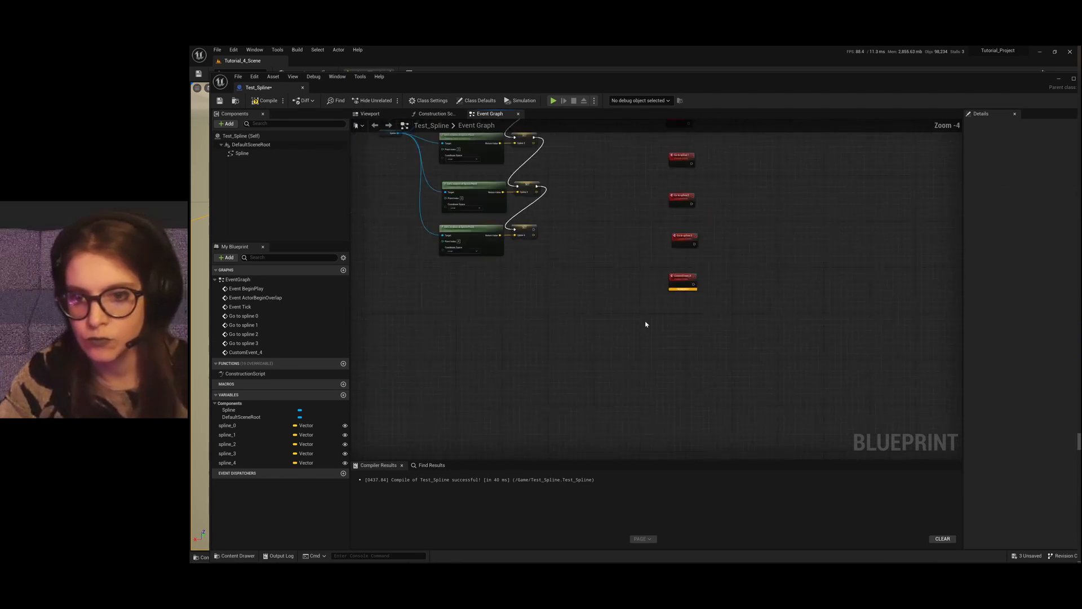
scroll(671, 307, "up", 3)
right_click(664, 313)
left_click(694, 387)
type("Go to spline ")
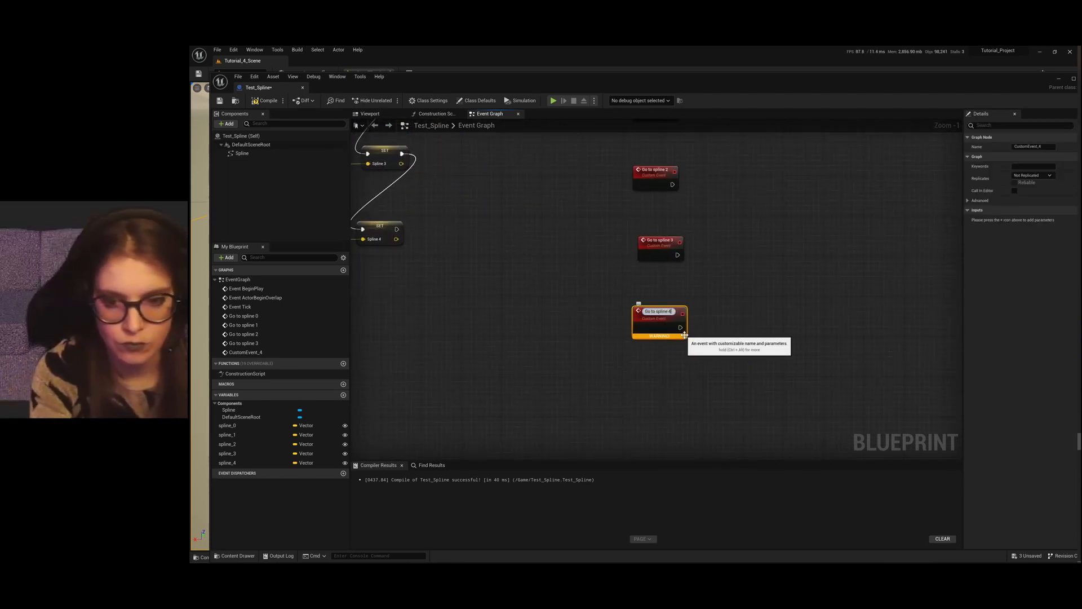
type("4")
left_click(739, 292)
Step: Add a Cube component under the Spline component, and compile and save the blueprint
scroll(647, 298, "down", 4)
right_click_drag(575, 179, 581, 196)
scroll(627, 200, "up", 4)
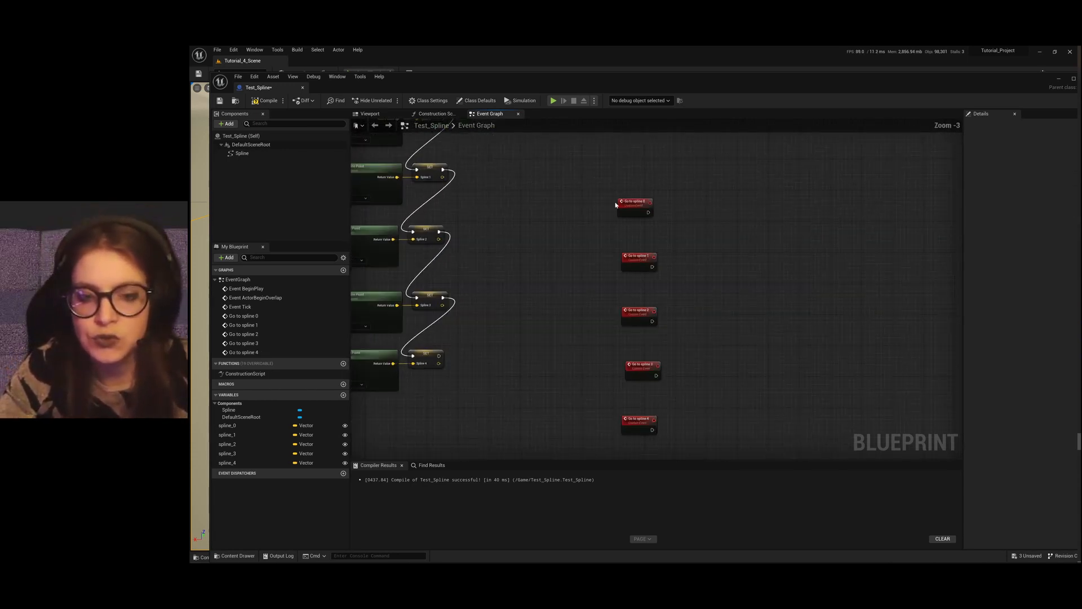
left_click(242, 152)
left_click(226, 123)
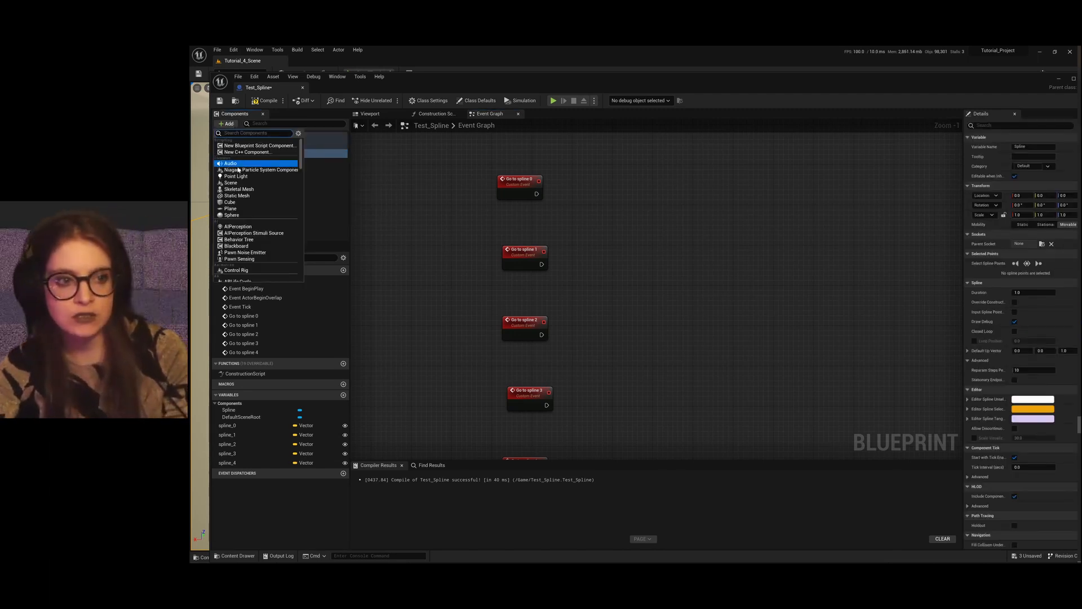
left_click(252, 202)
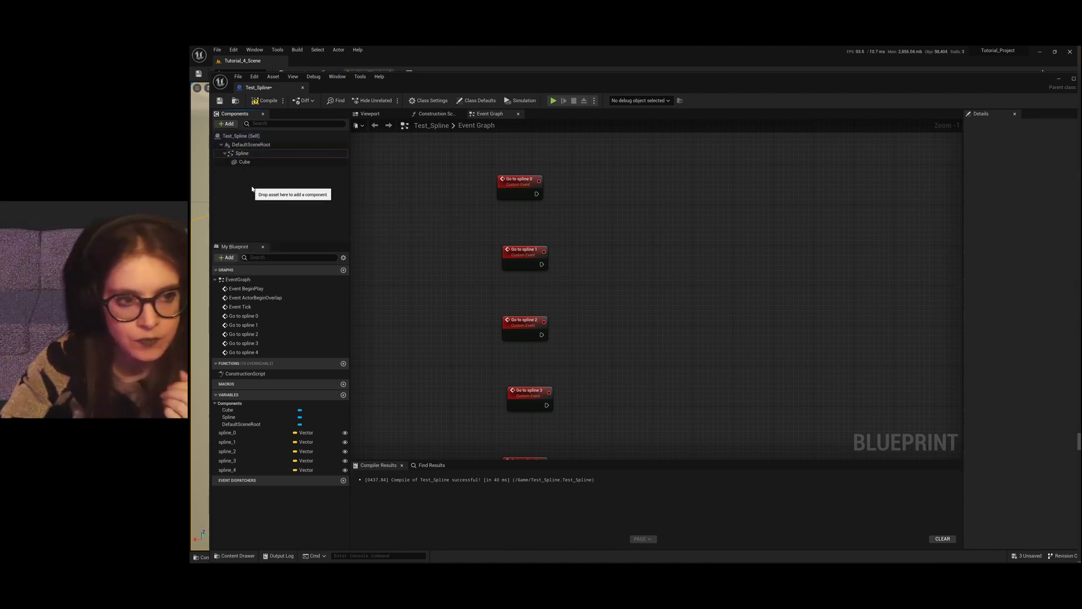
left_click(265, 100)
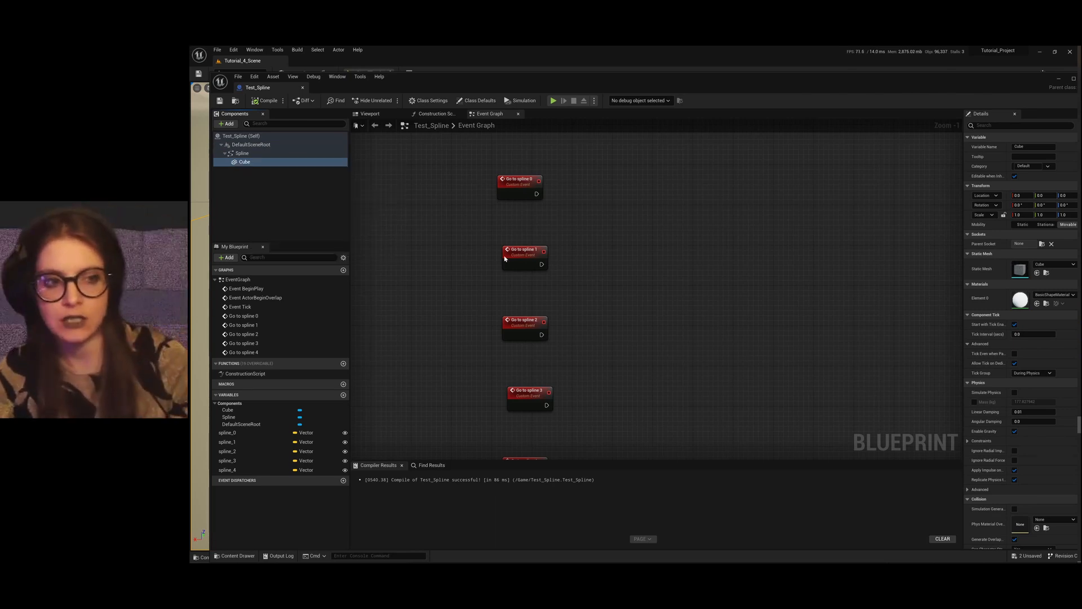
Step: Assign the Ball_Texture material to the Cube component
scroll(521, 235, "down", 2)
scroll(524, 198, "up", 2)
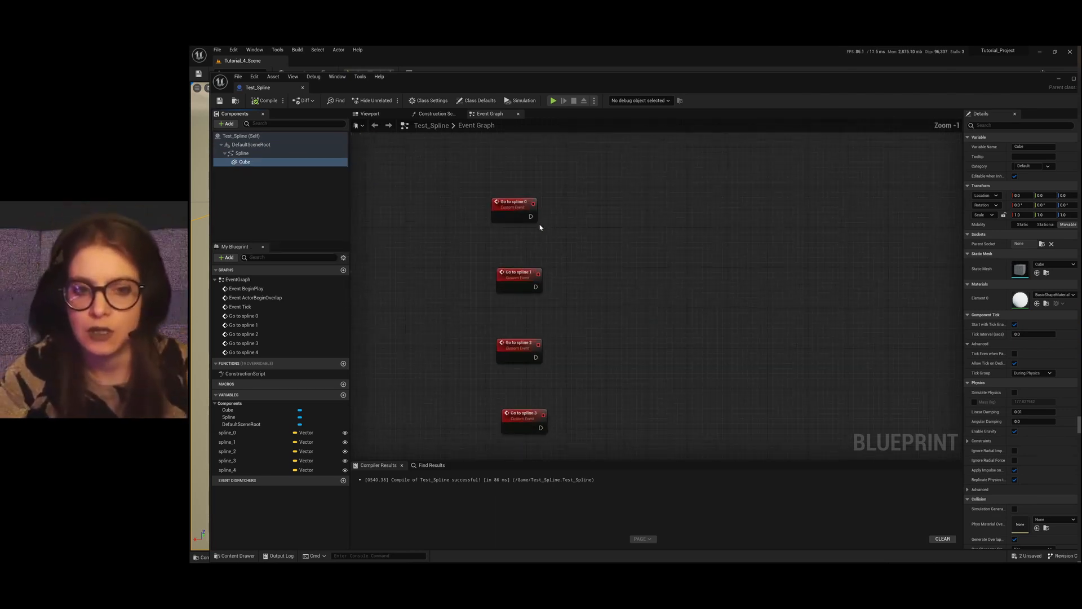
left_click(370, 114)
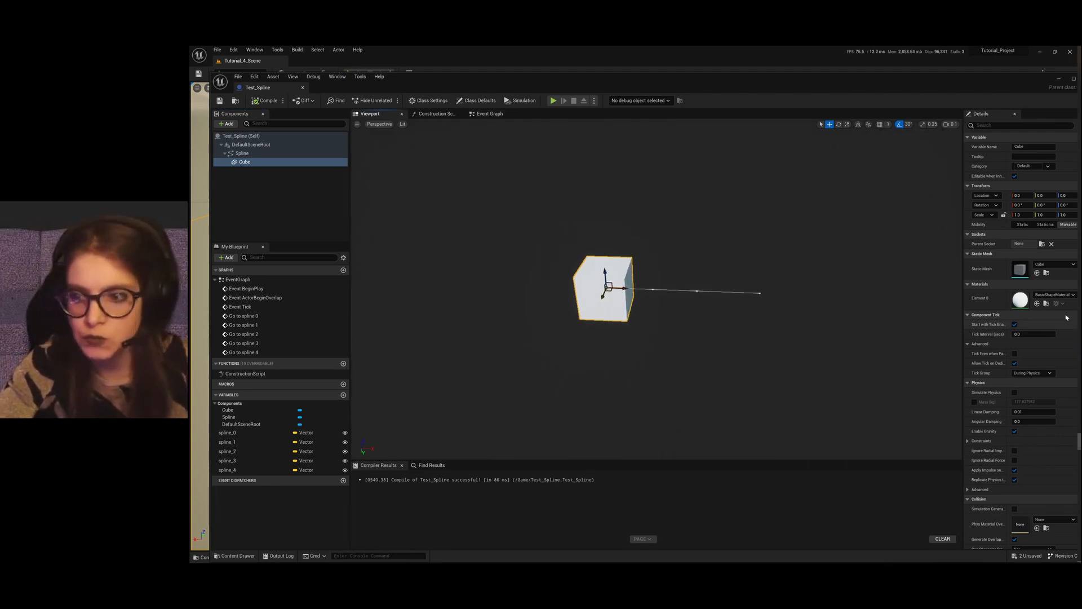
left_click(1053, 294)
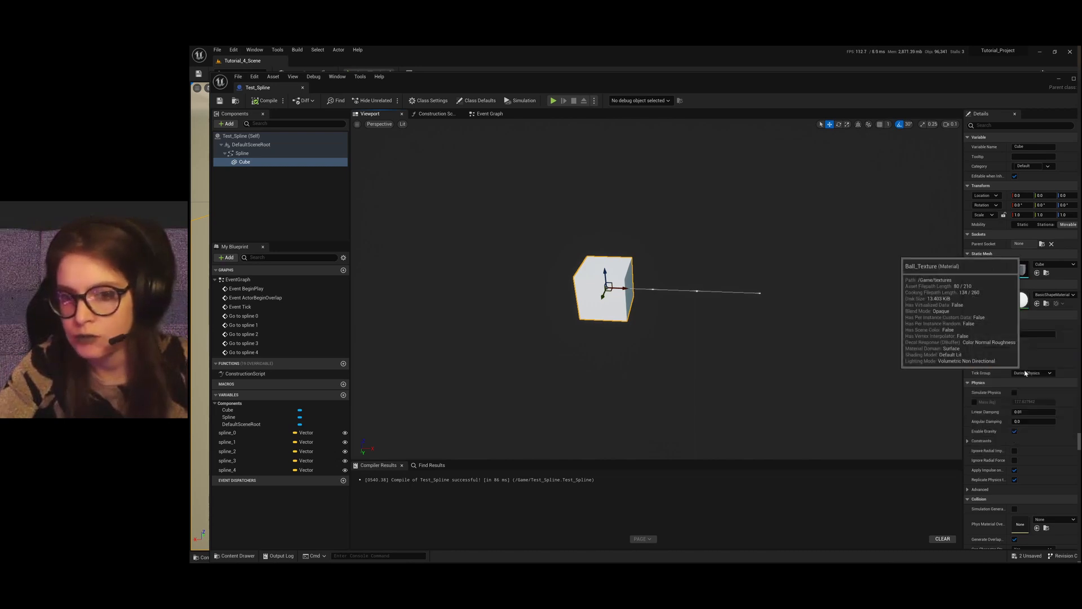
left_click(1012, 376)
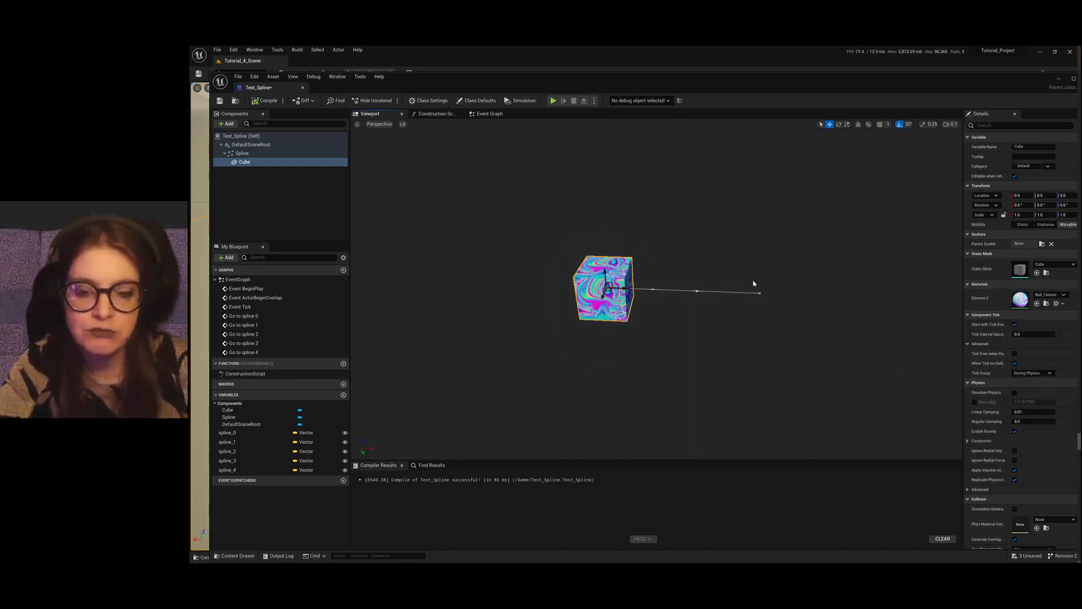
Step: Add a Move Component To node in the Event Graph, triggered by the Go to spline 0 event
left_click(489, 113)
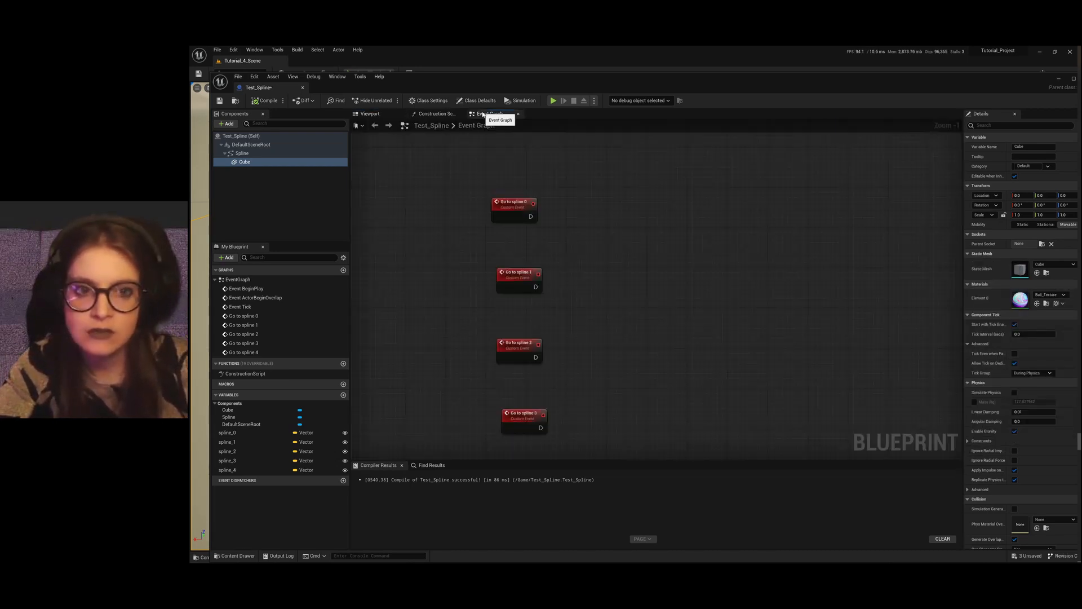
scroll(524, 208, "down", 2)
scroll(525, 210, "up", 2)
scroll(603, 222, "down", 2)
scroll(600, 223, "up", 2)
scroll(596, 225, "down", 1)
left_click_drag(534, 198, 693, 202)
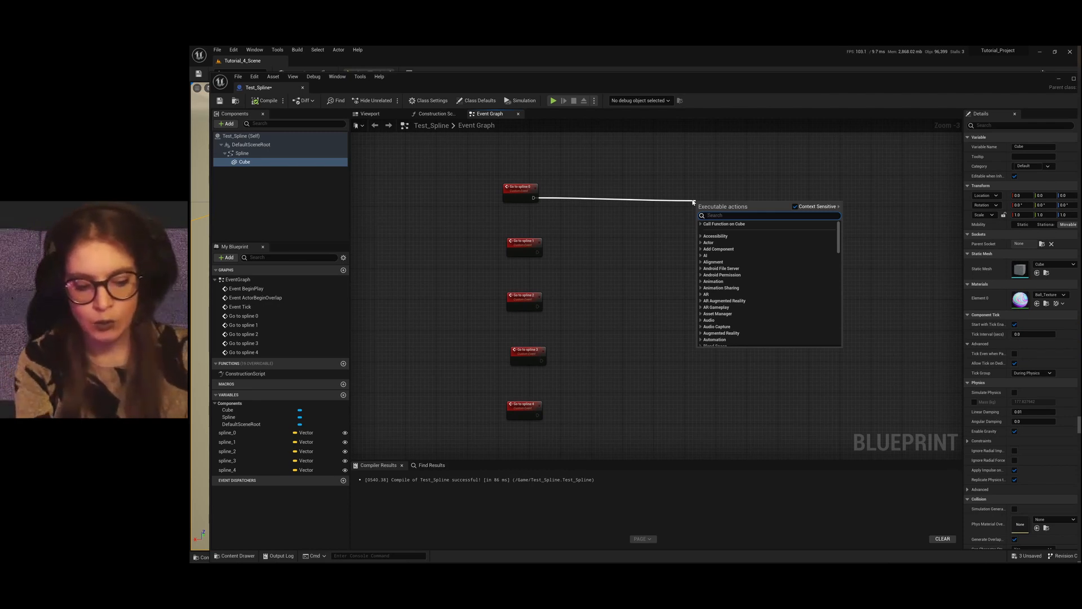
type("move compo")
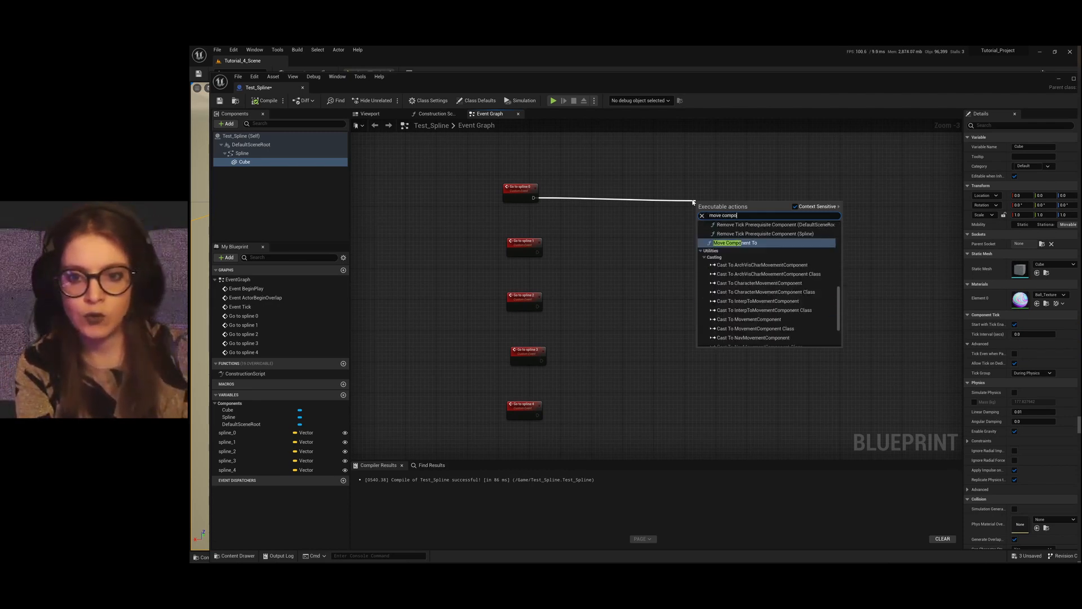
left_click(740, 243)
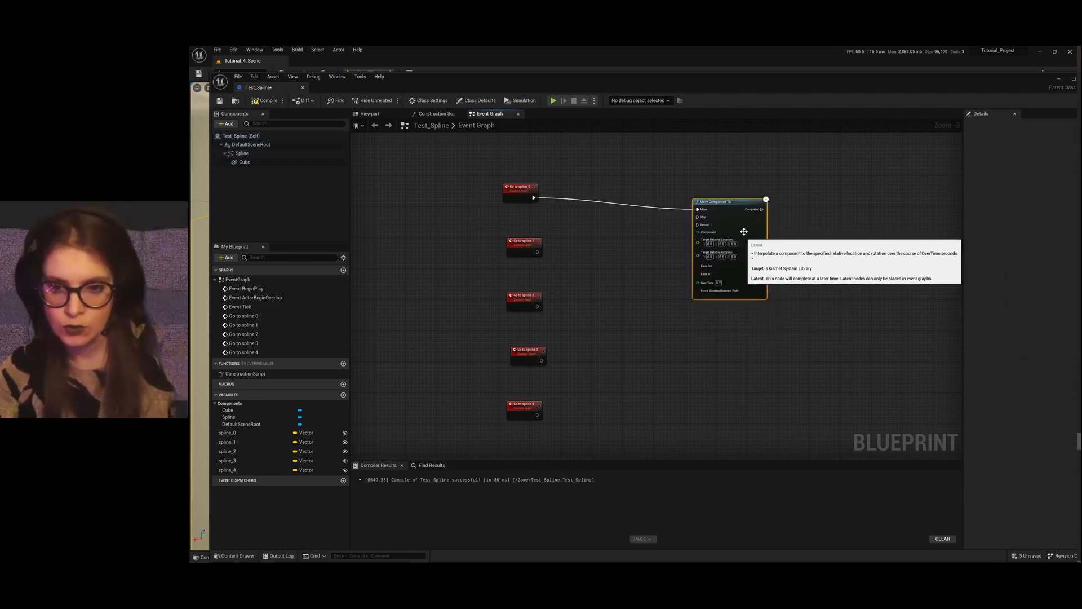
Step: Place a duplicate of the Move Component To node below the original and shift the four unconnected events down
left_click_drag(712, 194, 749, 187)
key("ctrl+w")
left_click_drag(815, 207, 770, 301)
scroll(564, 152, "down", 2)
left_click_drag(561, 304, 527, 199)
left_click_drag(530, 199, 531, 222)
left_click_drag(573, 342, 520, 278)
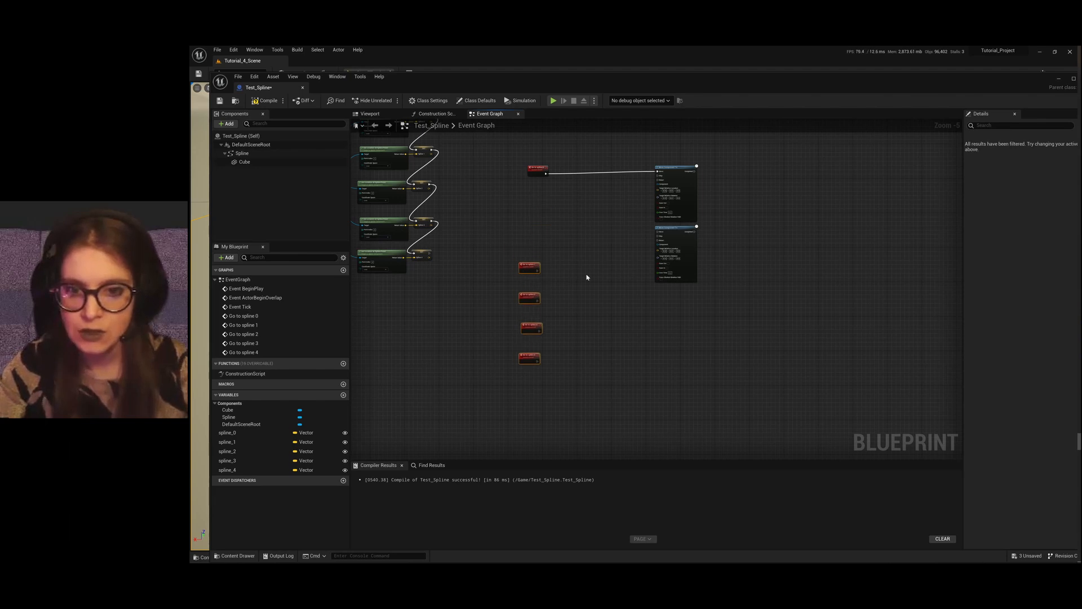
Step: Duplicate the Move Component To node three more times, stacking the copies below the first two
left_click(674, 228)
key("ctrl+w")
left_click_drag(725, 248, 676, 431)
key("ctrl+w")
key("ctrl+d")
Step: Connect the Go to spline 1 and Go to spline 2 events to the Move inputs of the second and third Move Component To nodes
scroll(618, 233, "down", 2)
scroll(619, 234, "up", 3)
left_click_drag(506, 212, 675, 279)
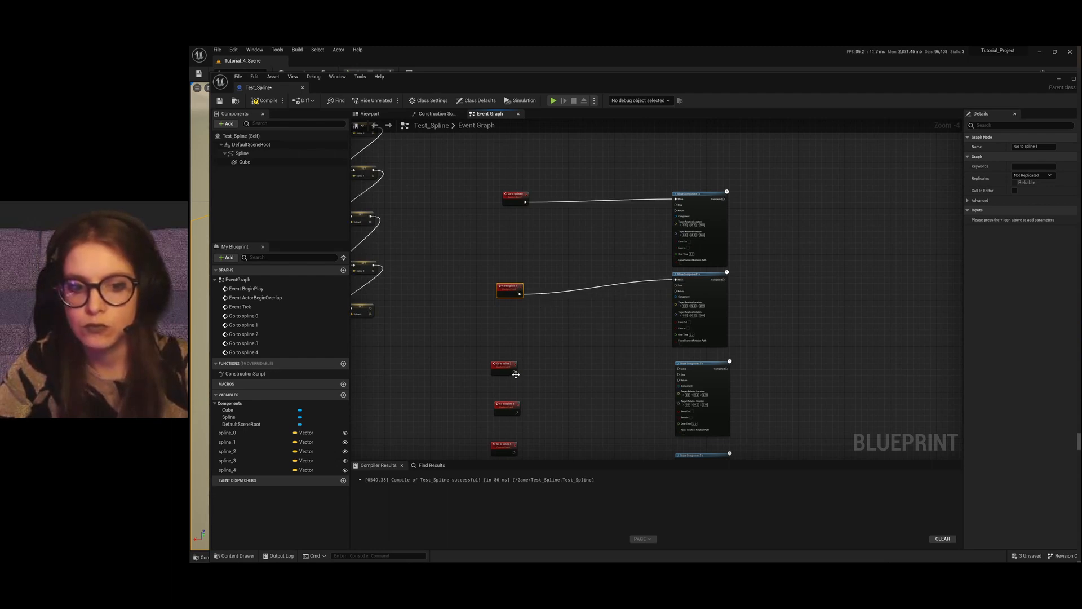
left_click_drag(516, 372, 678, 369)
Step: Connect the Go to spline 3 and Go to spline 4 events to the Move inputs of the fourth and fifth Move Component To nodes
scroll(524, 316, "down", 2)
scroll(524, 317, "up", 3)
scroll(524, 317, "down", 2)
left_click_drag(471, 284, 598, 323)
left_click(511, 333)
scroll(564, 213, "down", 3)
scroll(519, 297, "up", 3)
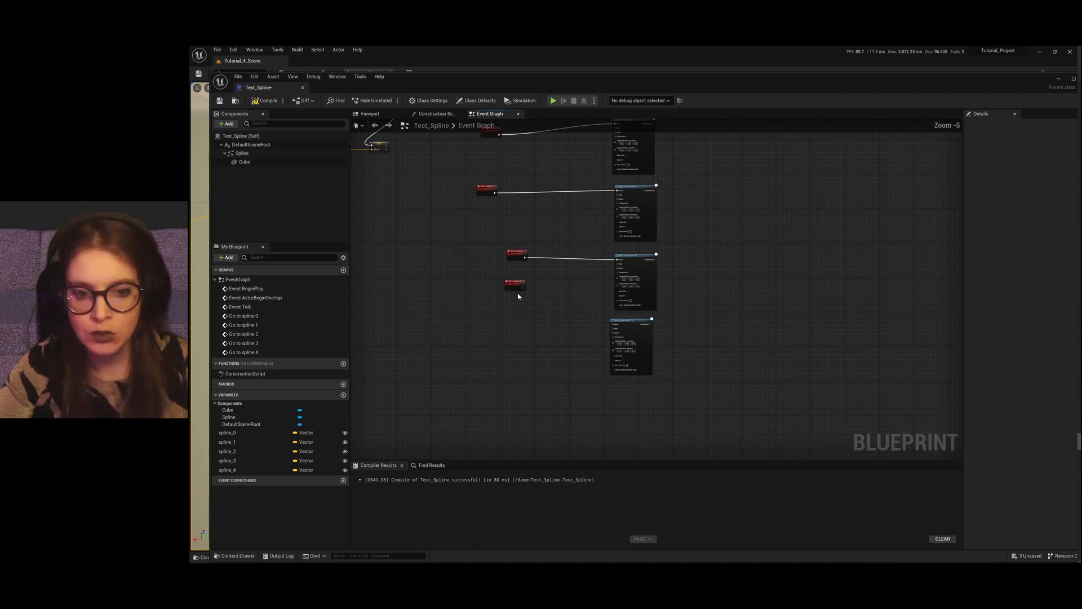
left_click_drag(514, 283, 620, 328)
scroll(594, 367, "down", 2)
scroll(524, 164, "up", 5)
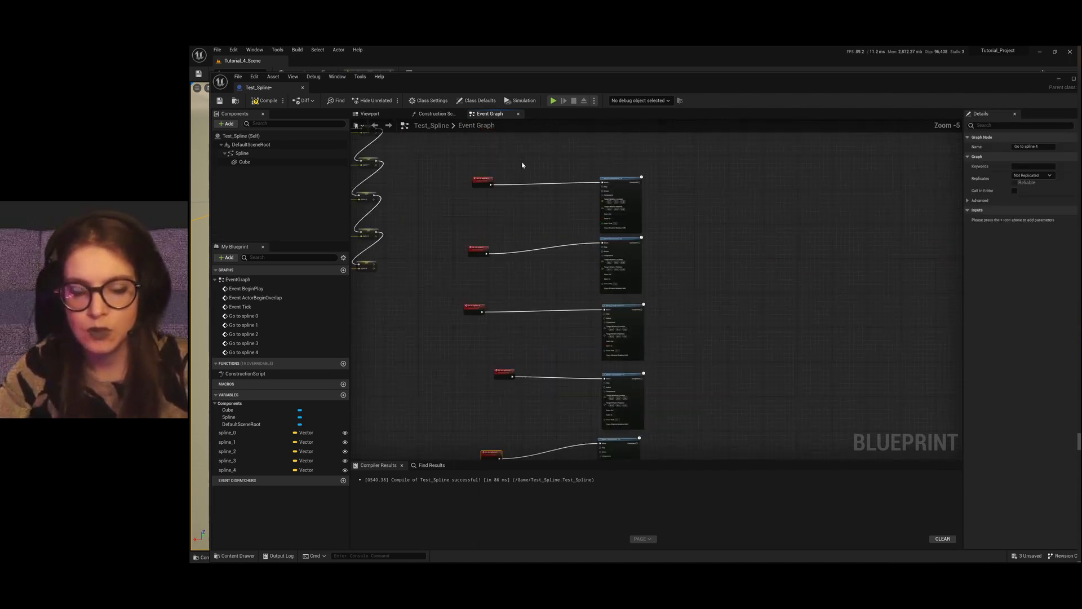
Step: Add a Timeline node between the Go to spline 0 event and the first Move Component To node
left_click_drag(448, 208, 476, 196)
scroll(623, 236, "down", 2)
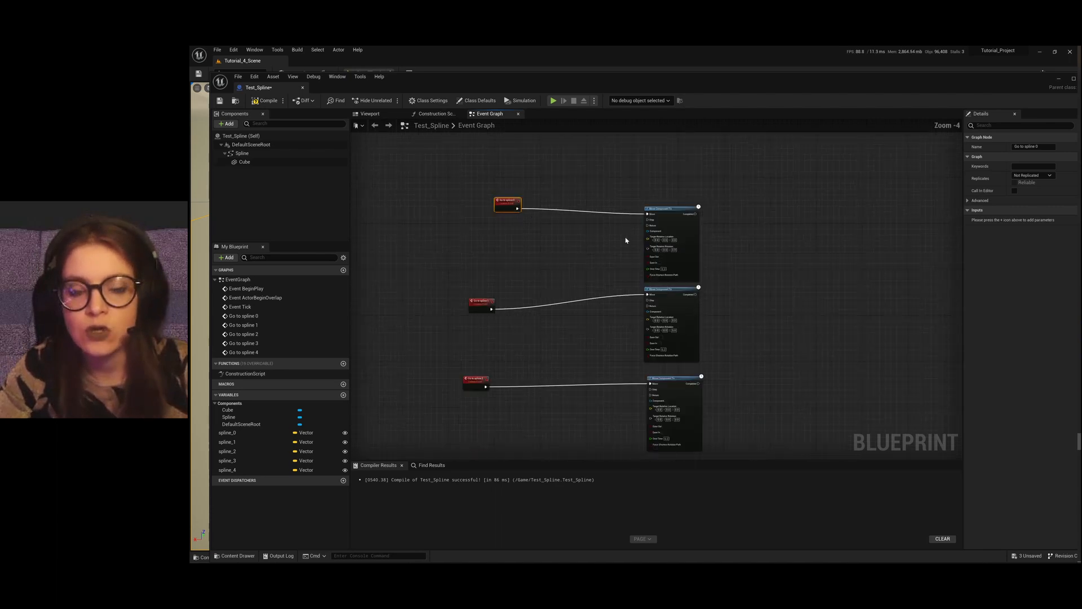
scroll(575, 242, "up", 3)
right_click(575, 246)
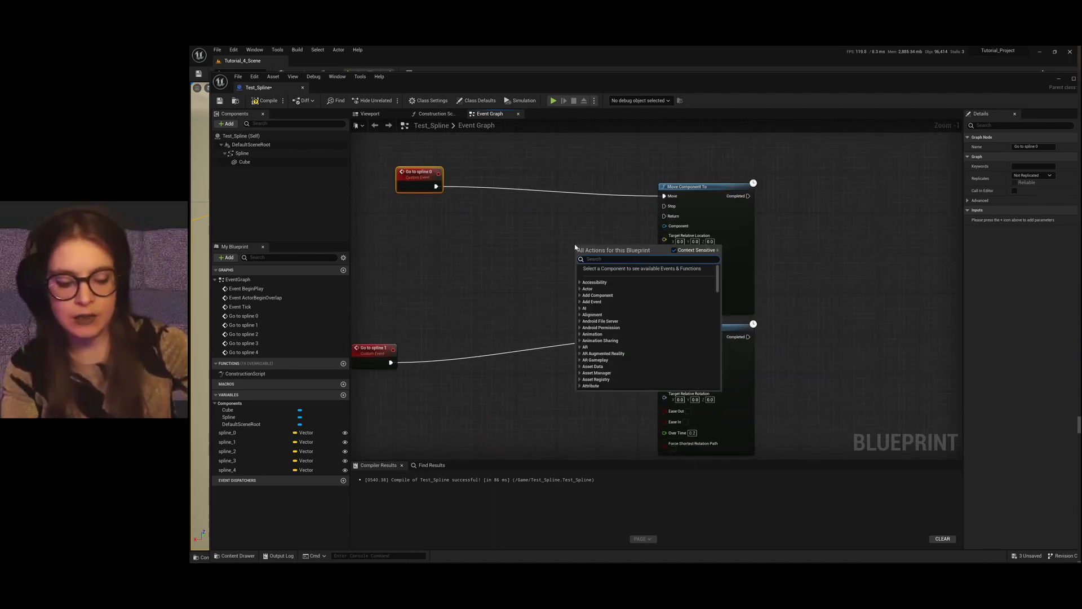
type("timeline")
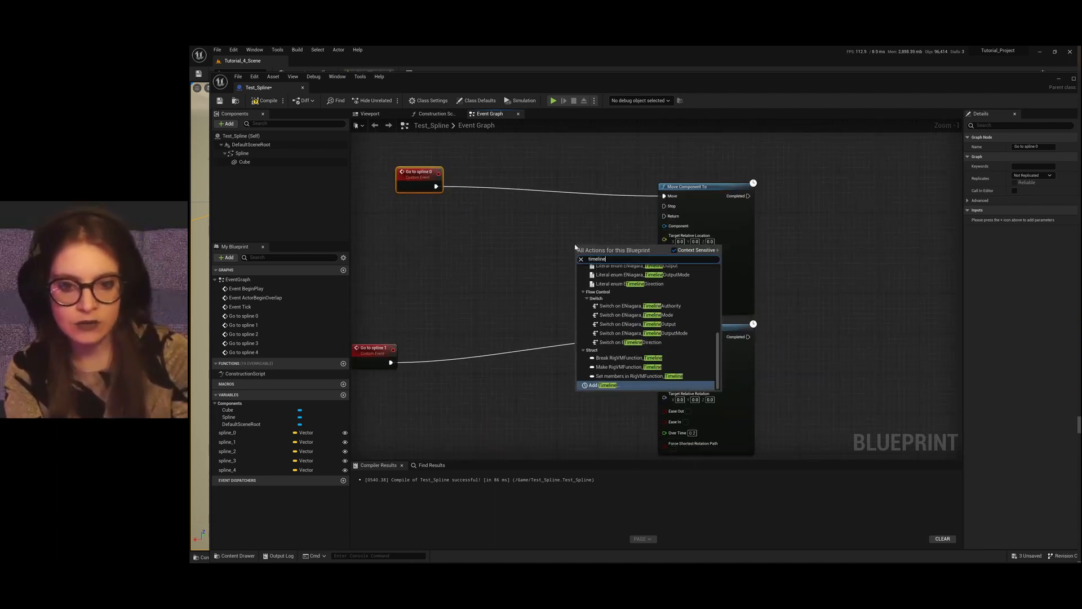
left_click(599, 385)
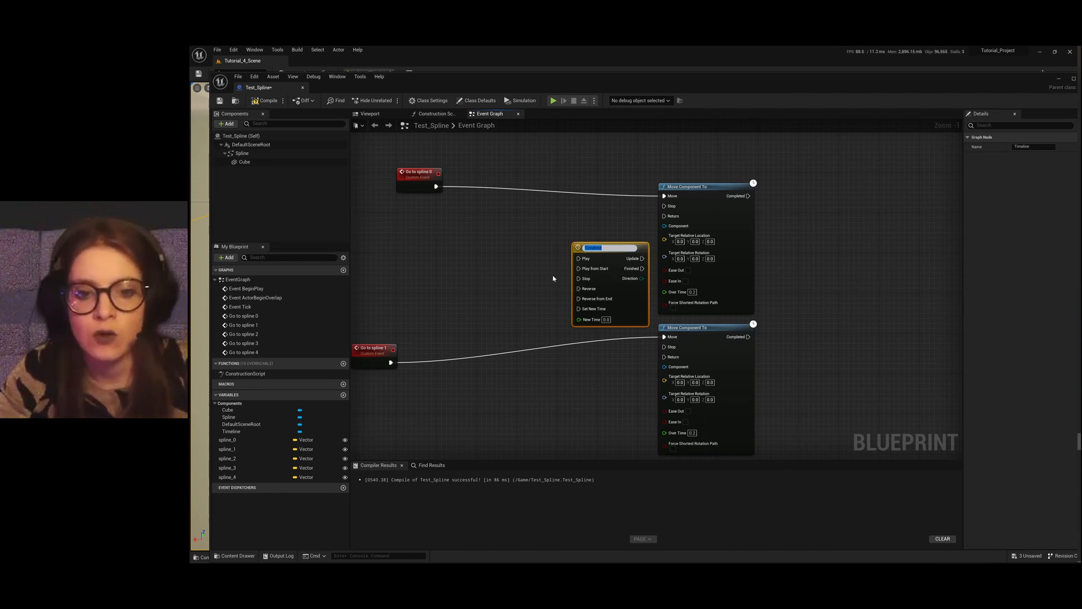
left_click_drag(611, 286, 596, 226)
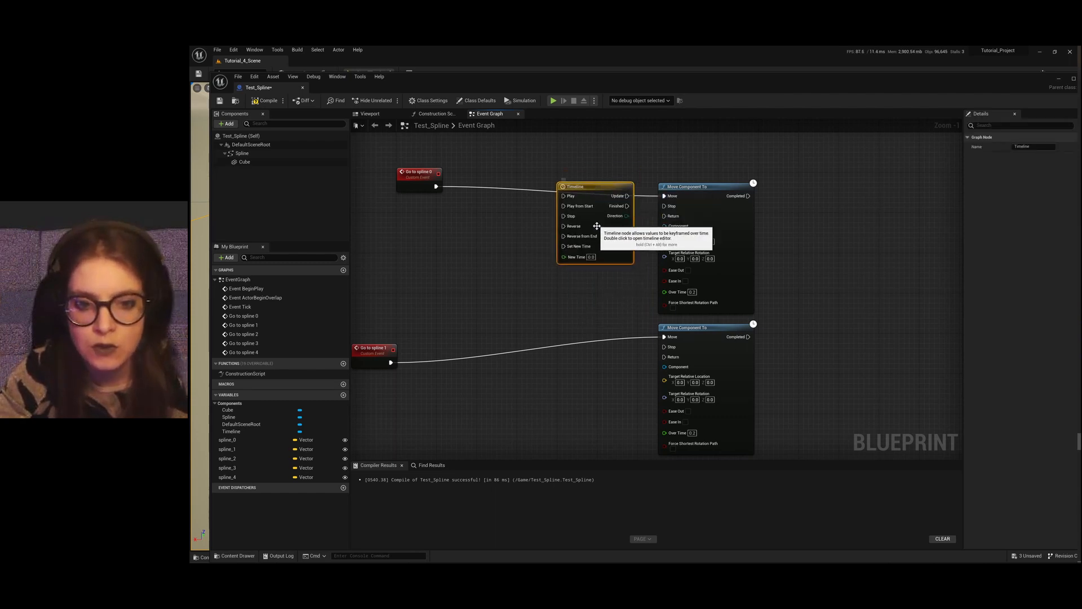
scroll(597, 226, "down", 1)
scroll(528, 216, "up", 1)
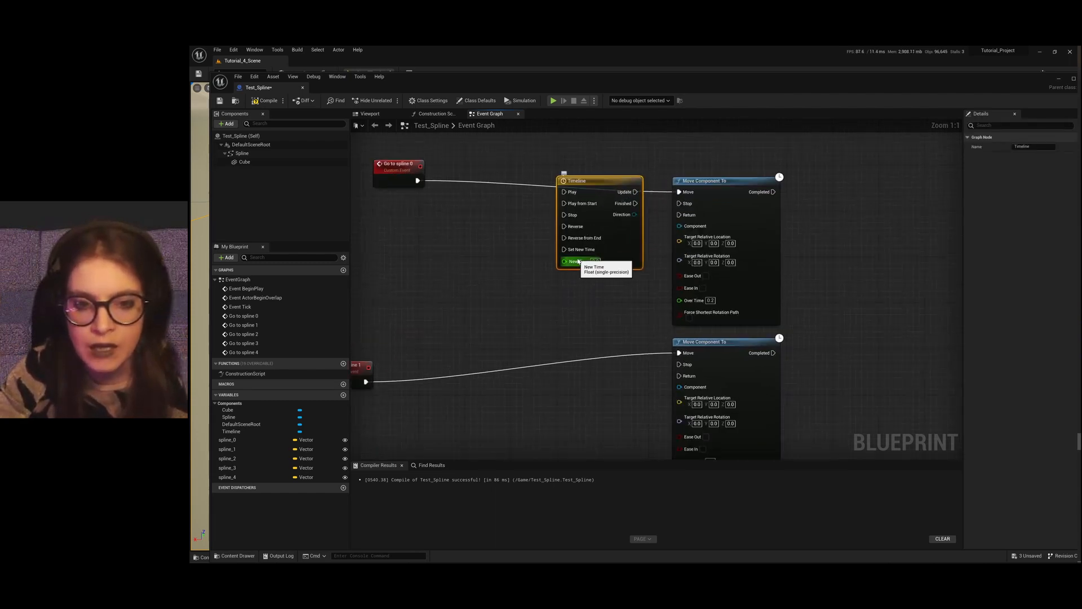
Step: Open the new Timeline node for editing and add a float track with its default name
double_click(594, 188)
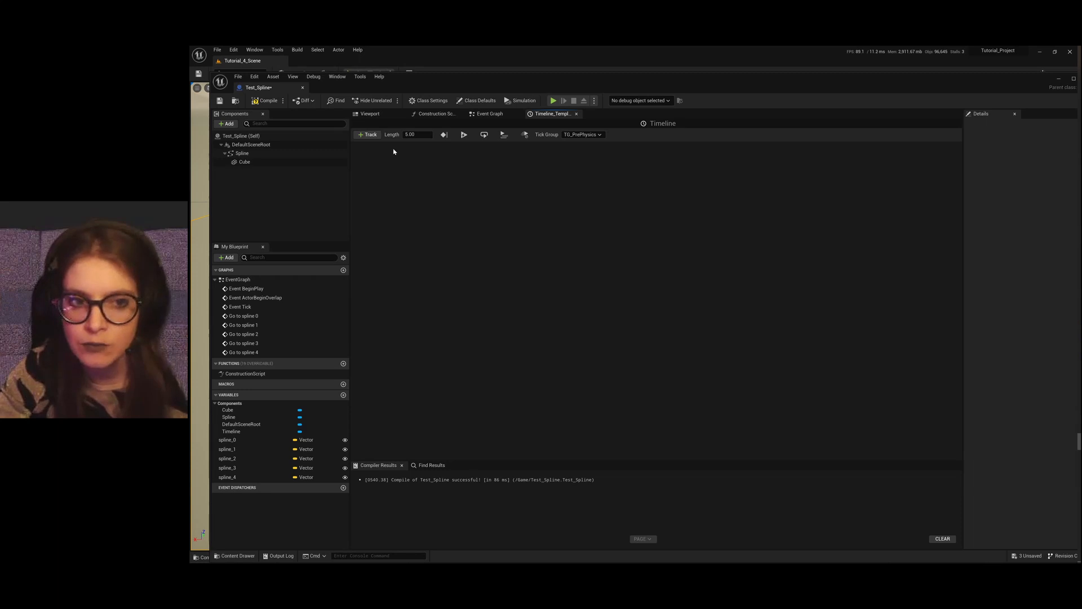
left_click(368, 136)
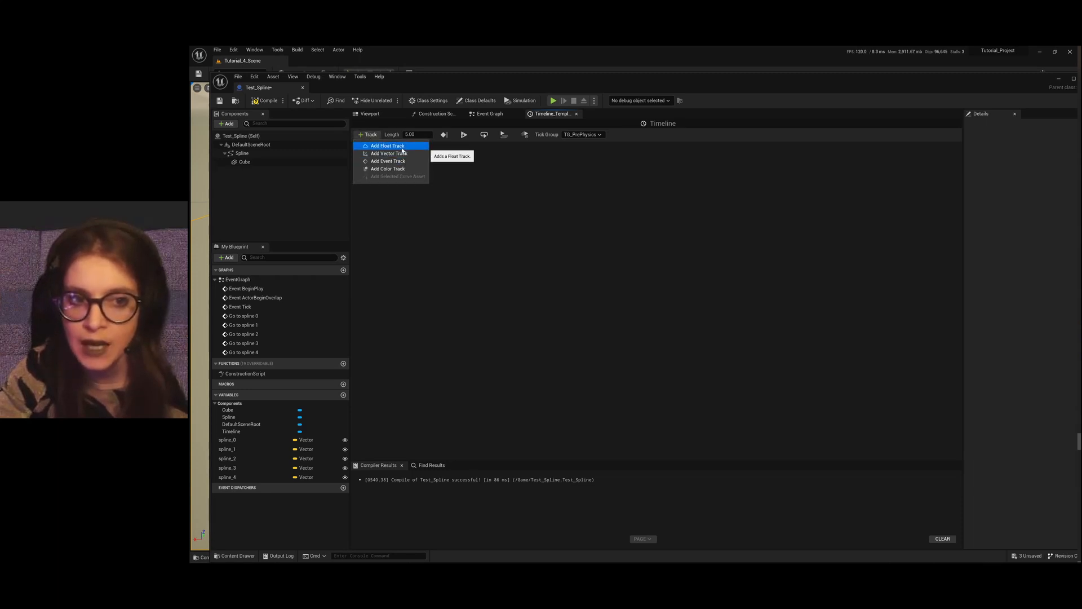
left_click(395, 146)
left_click(443, 231)
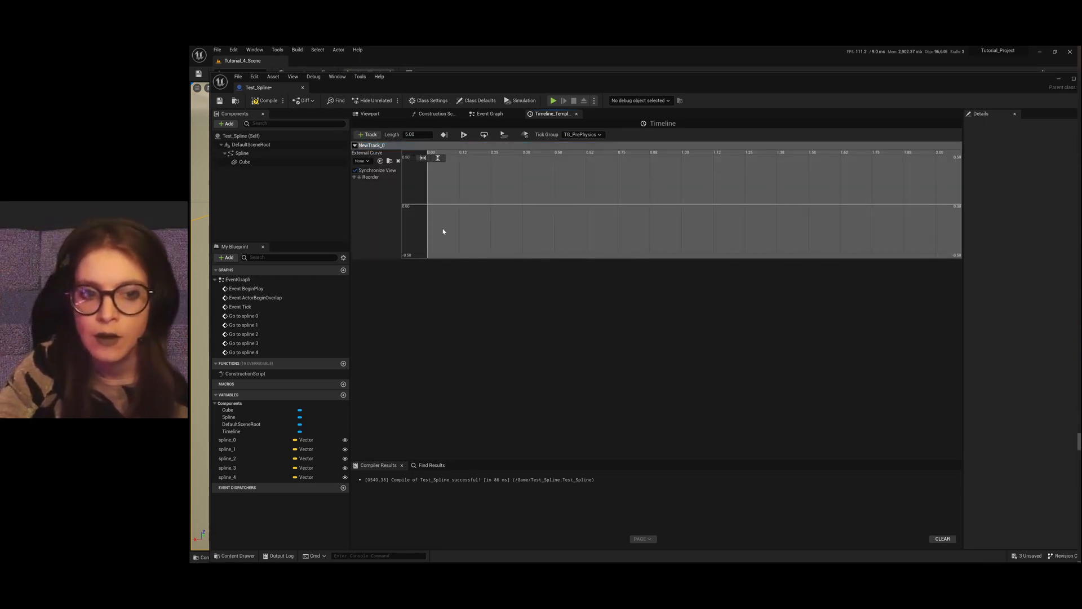
Step: Add two keys to the float track's curve and set the second key's time to 0
right_click(443, 232)
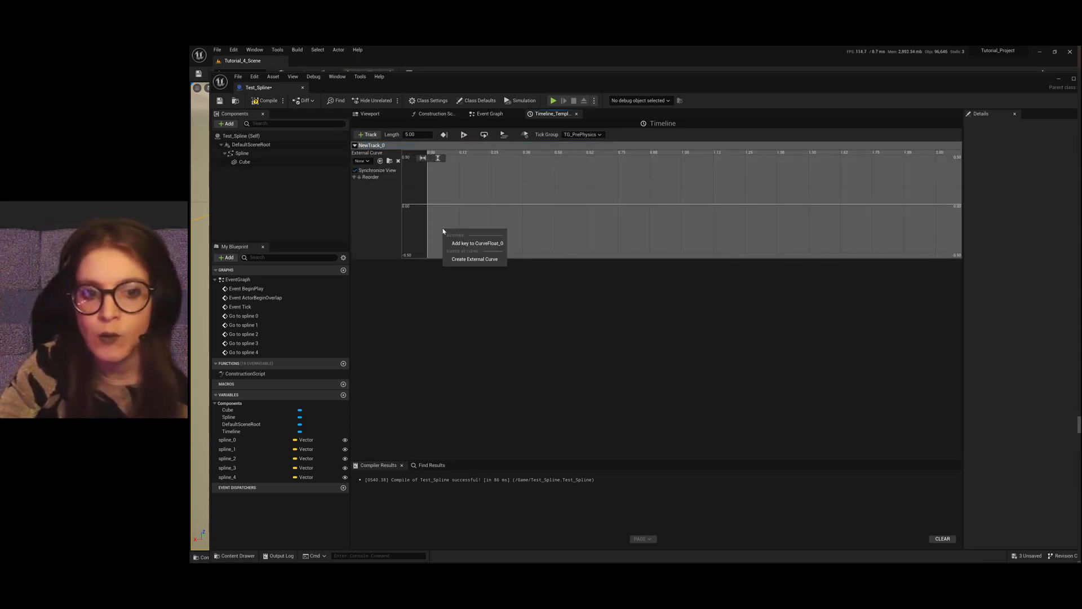
left_click(476, 243)
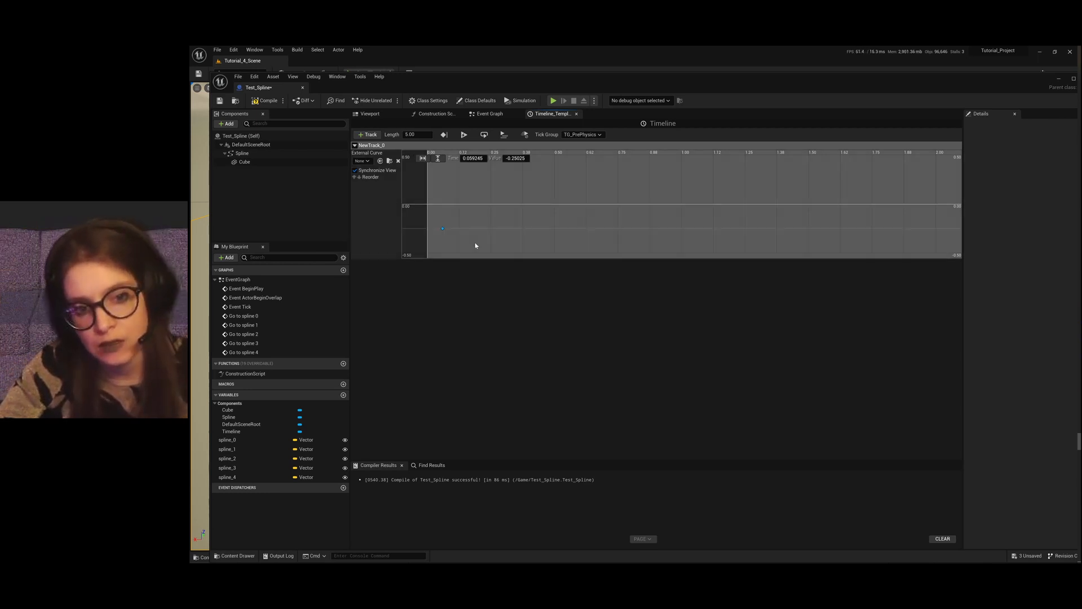
right_click(802, 162)
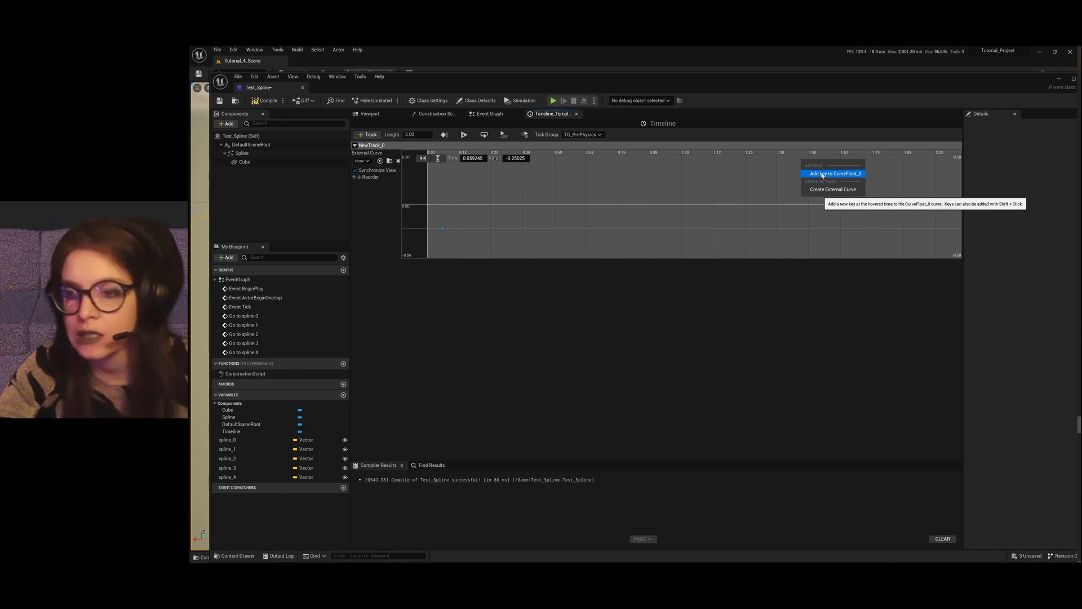
left_click(825, 175)
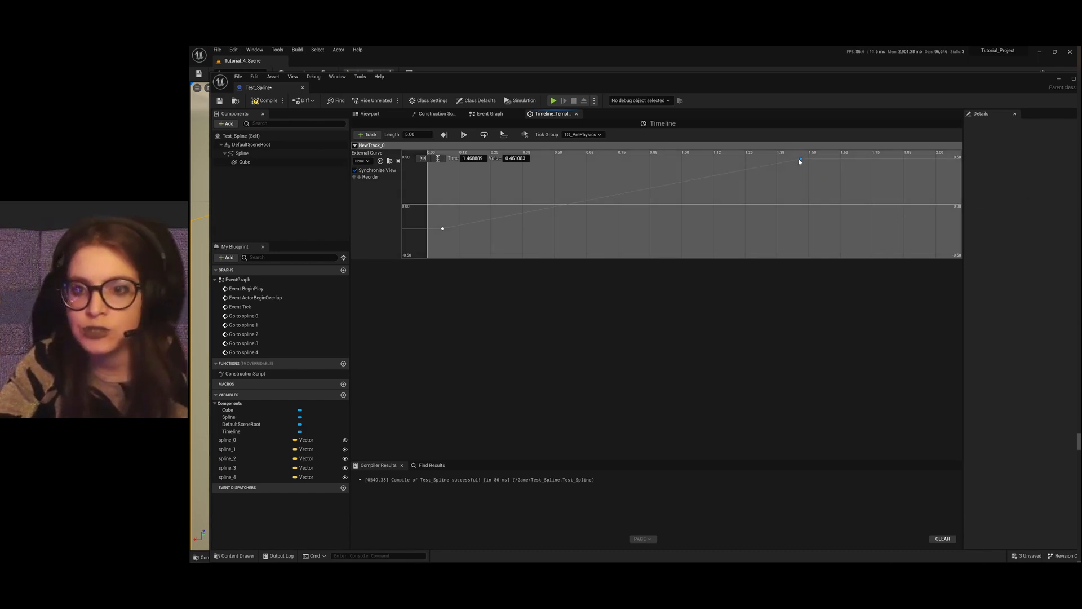
left_click_drag(802, 159, 891, 151)
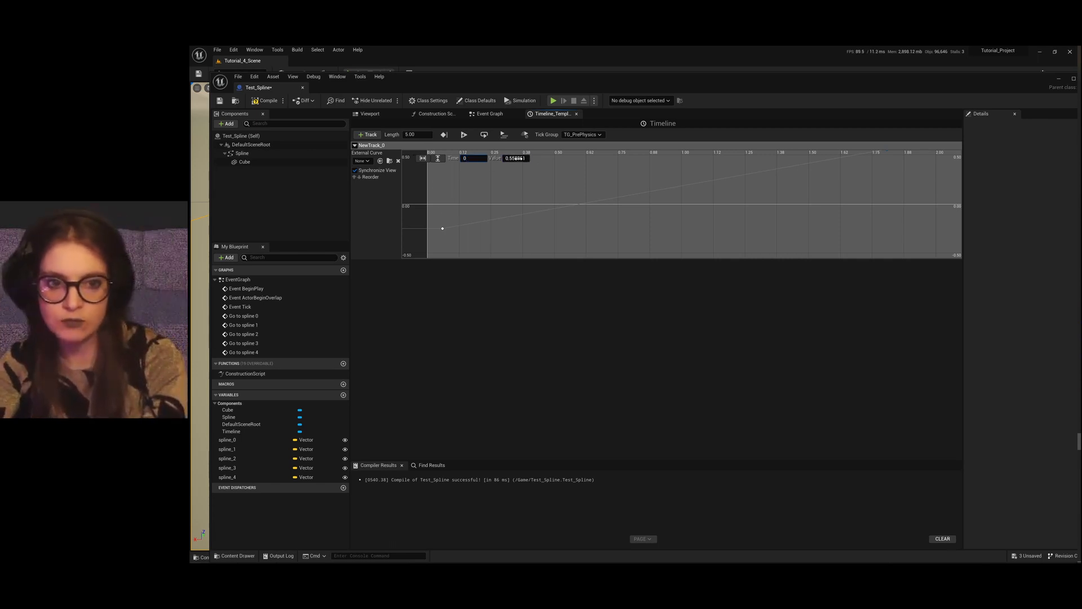
left_click(637, 186)
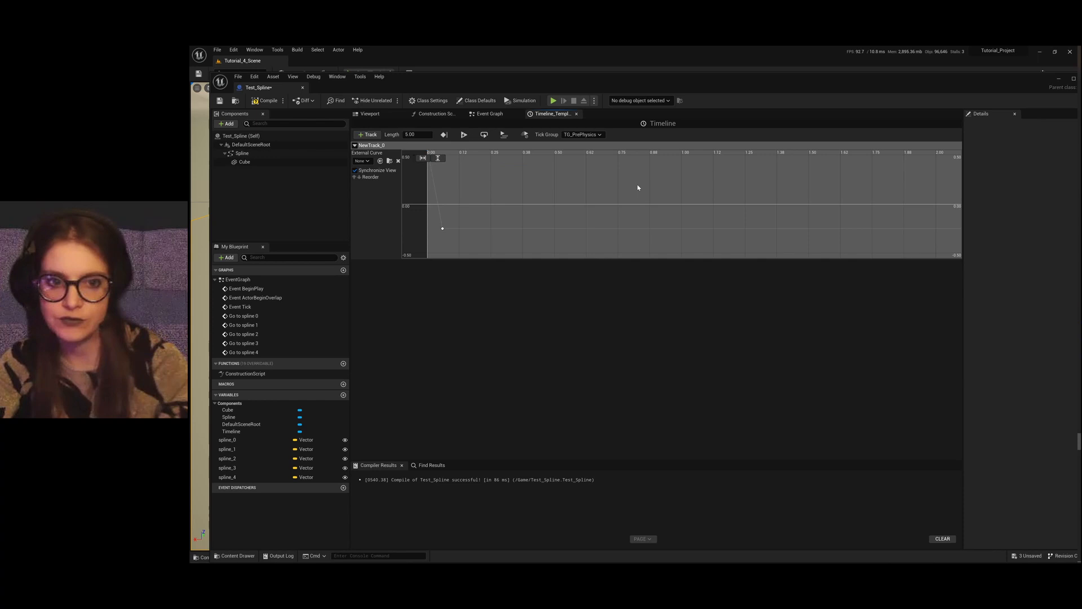
Step: Reposition the float keys so one sits at about time 0, value 0 and the other at about time 5.02, value 2.06
scroll(655, 235, "down", 4)
scroll(668, 201, "down", 6)
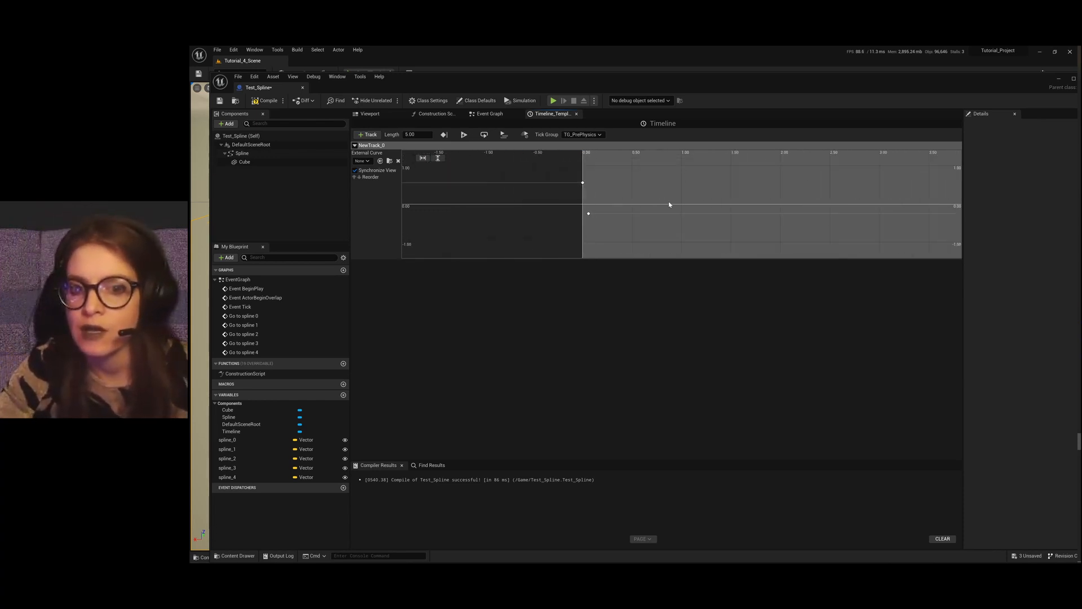
scroll(650, 223, "up", 4)
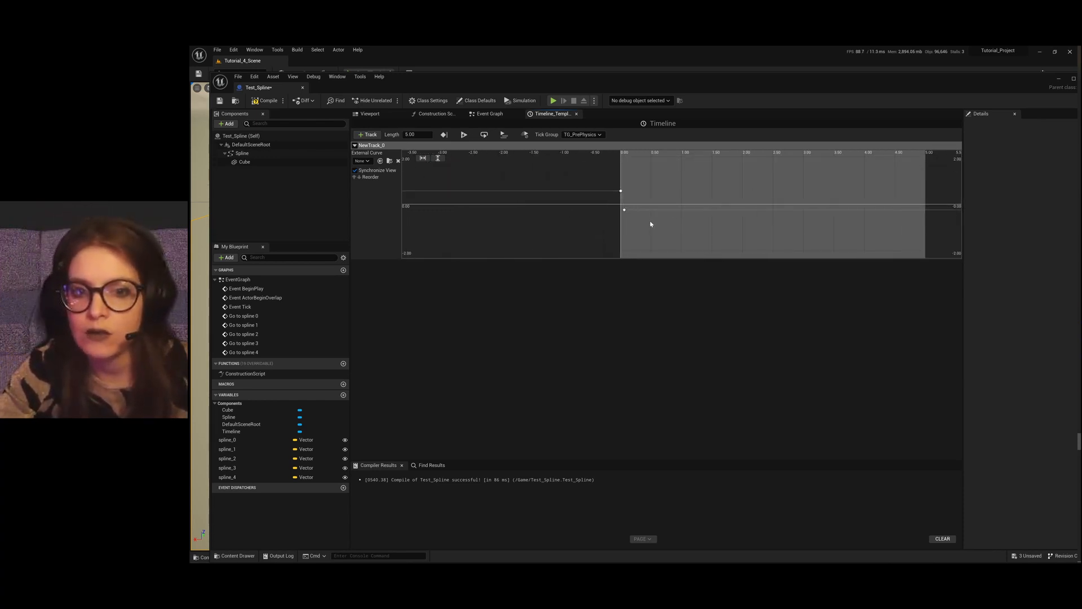
left_click(737, 190, "shift")
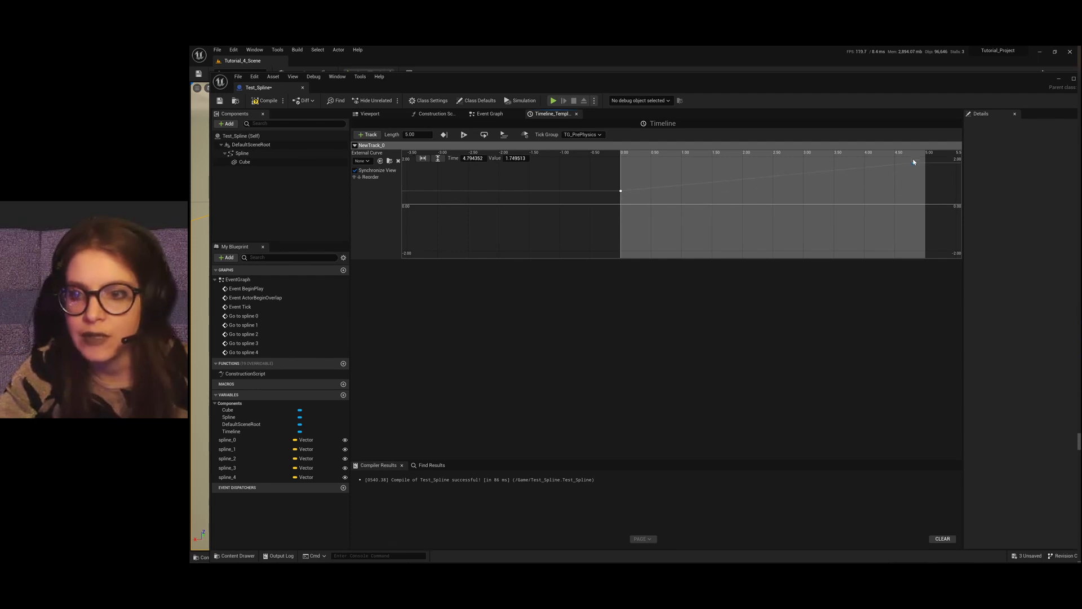
left_click_drag(621, 194, 622, 203)
left_click_drag(917, 159, 923, 160)
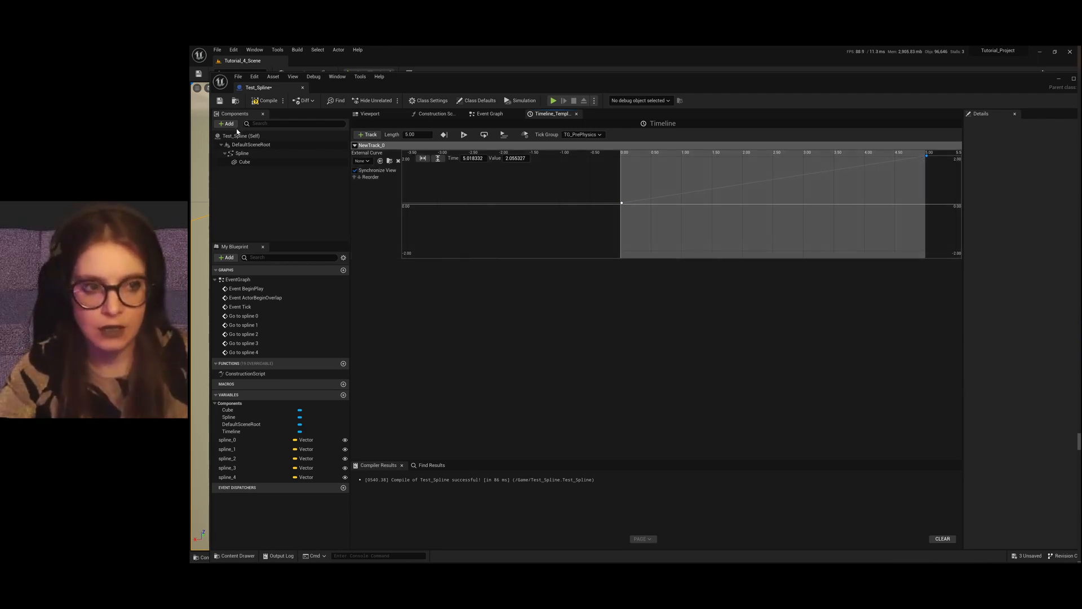
Step: Compile the Test_Spline blueprint and return to its Event Graph
left_click(265, 99)
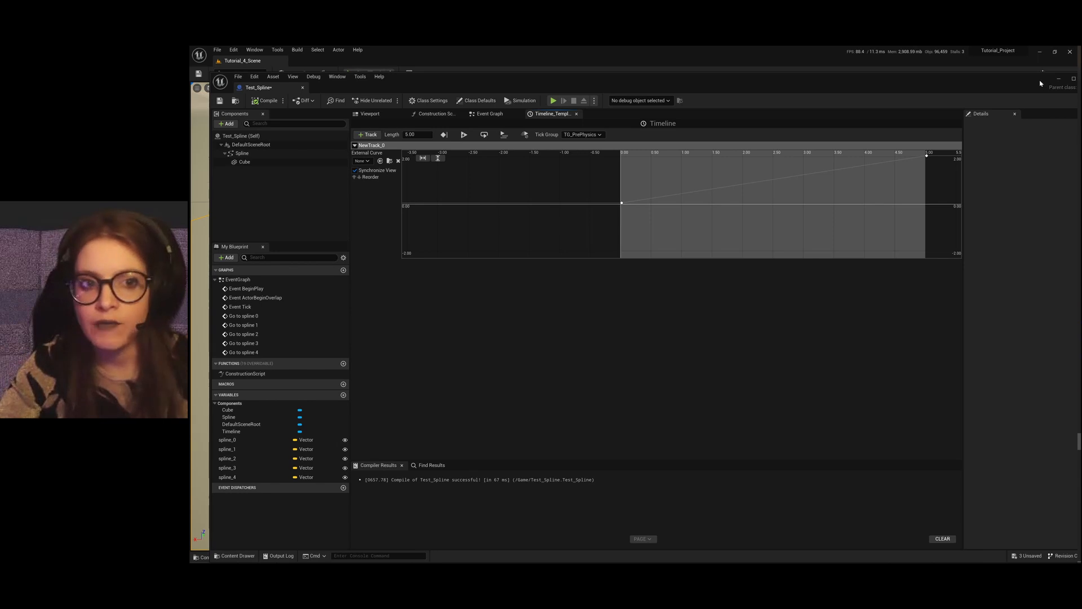
left_click(1058, 80)
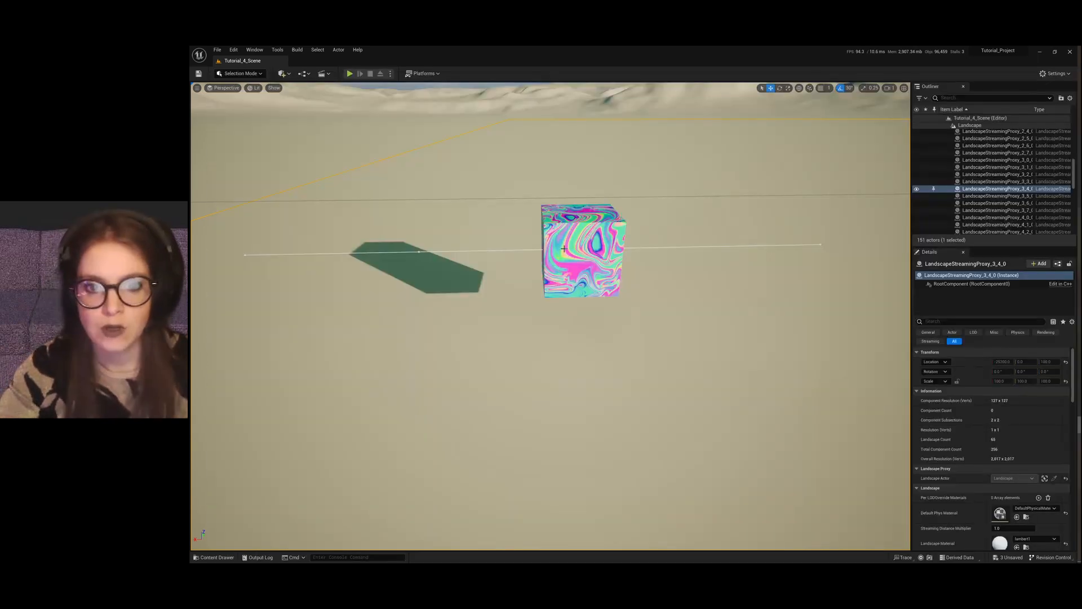
left_click(214, 558)
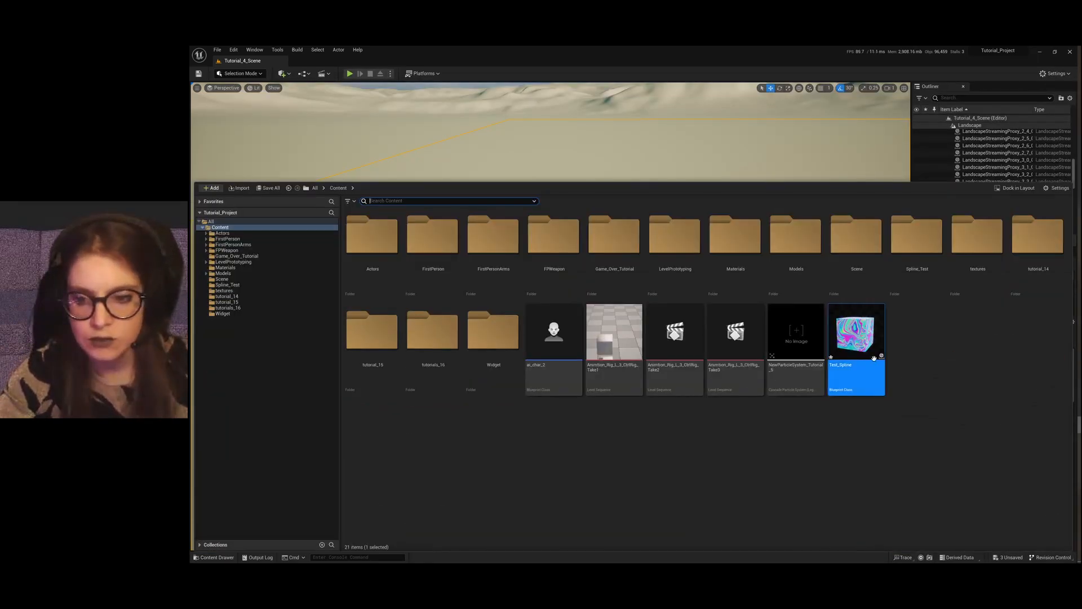
double_click(855, 344)
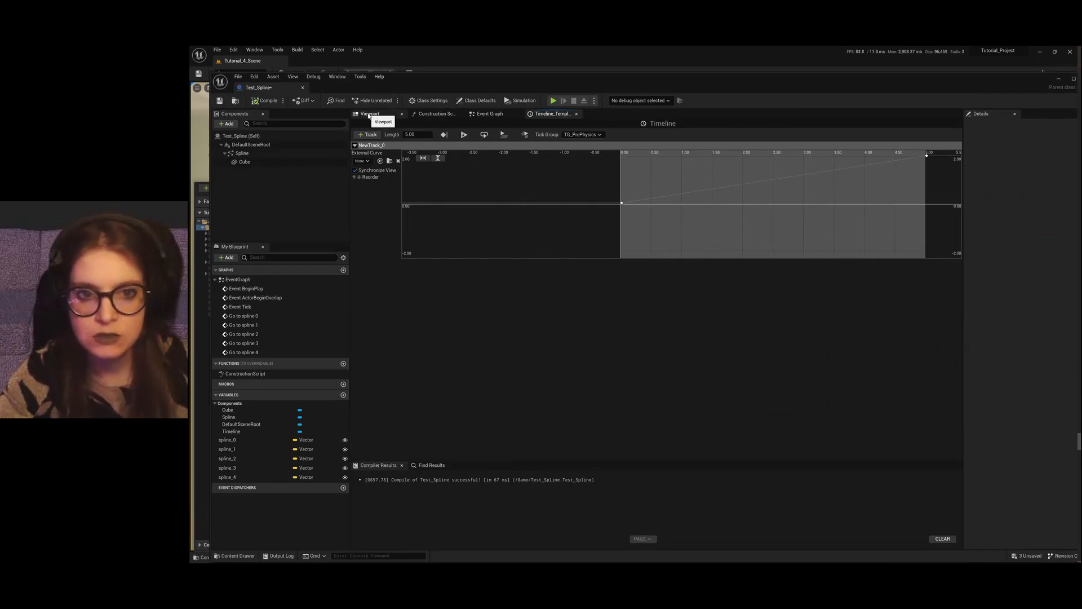
left_click(484, 115)
Step: Connect the Go to spline 0 event to the Timeline's Play input and its Update output to the first Move Component To
scroll(583, 217, "down", 3)
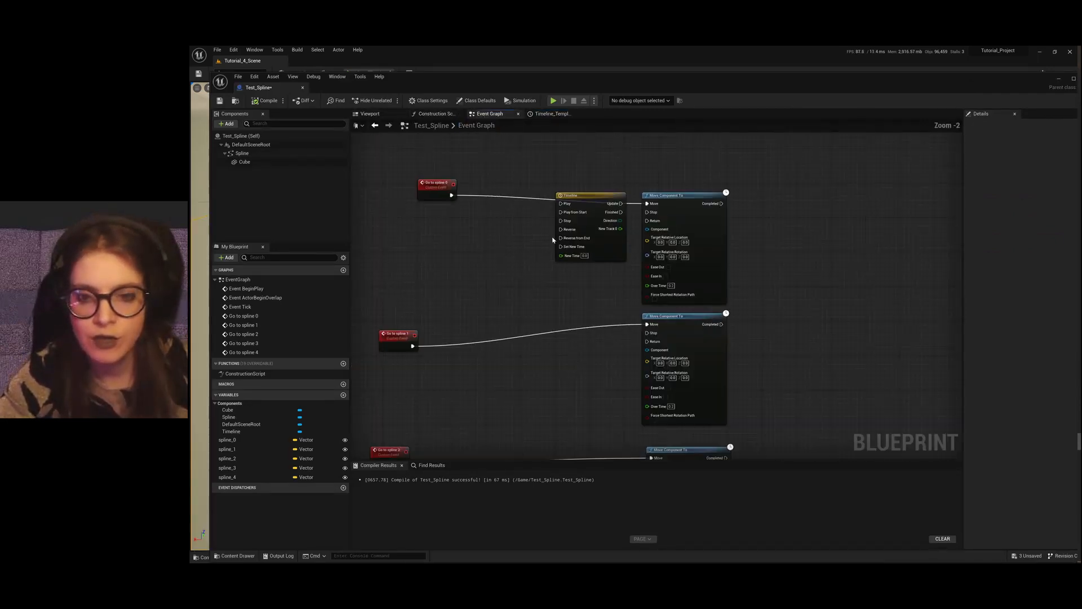
scroll(583, 217, "up", 3)
left_click(583, 218)
left_click_drag(460, 216, 558, 223)
left_click(579, 219)
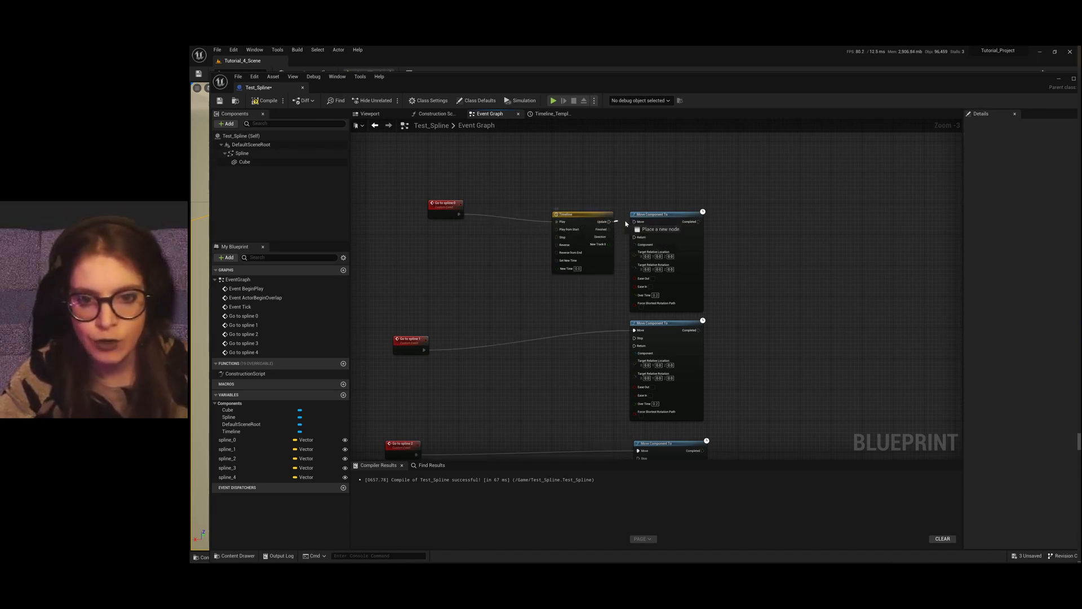
Step: Duplicate the Timeline node and wire the copy between the Go to spline 1 event and the second Move Component To node
right_click_drag(635, 201, 659, 168)
left_click(594, 185)
key("ctrl+d")
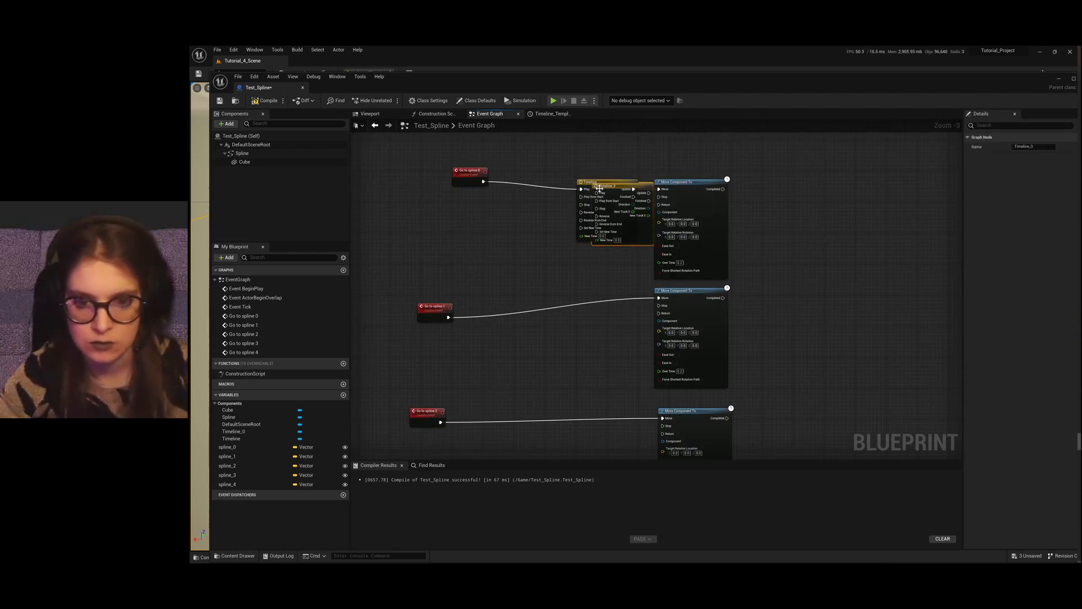
left_click_drag(617, 190, 549, 305)
left_click_drag(449, 317, 659, 297)
Step: Duplicate the second Timeline node and wire the copy between the Go to spline 2 event and the third Move Component To node
scroll(609, 178, "down", 2)
scroll(610, 181, "up", 1)
left_click(601, 182)
key("ctrl+d")
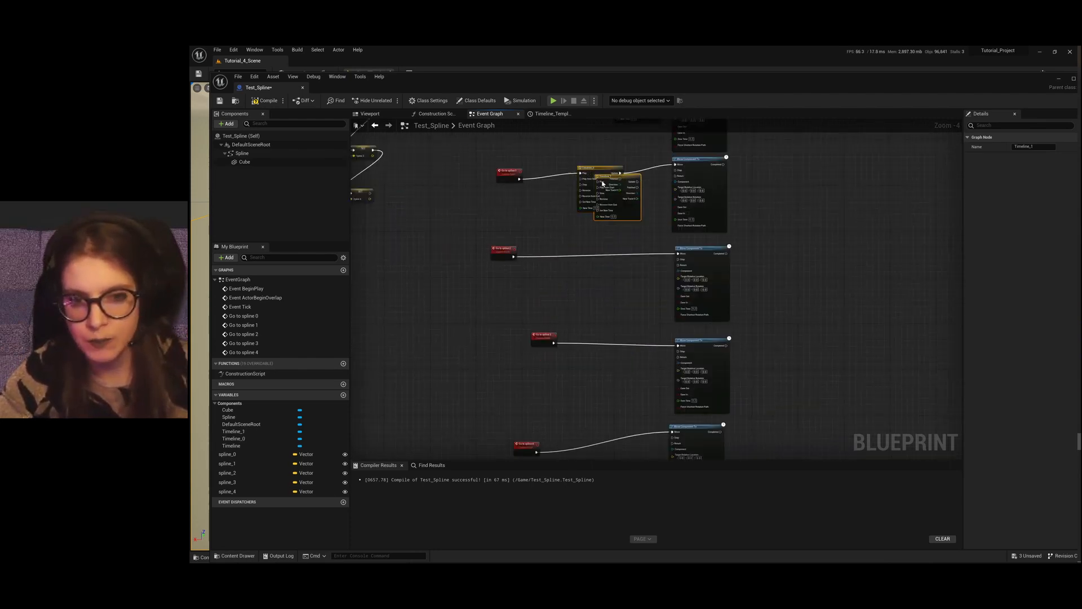
left_click_drag(631, 178, 606, 256)
left_click_drag(518, 257, 677, 253)
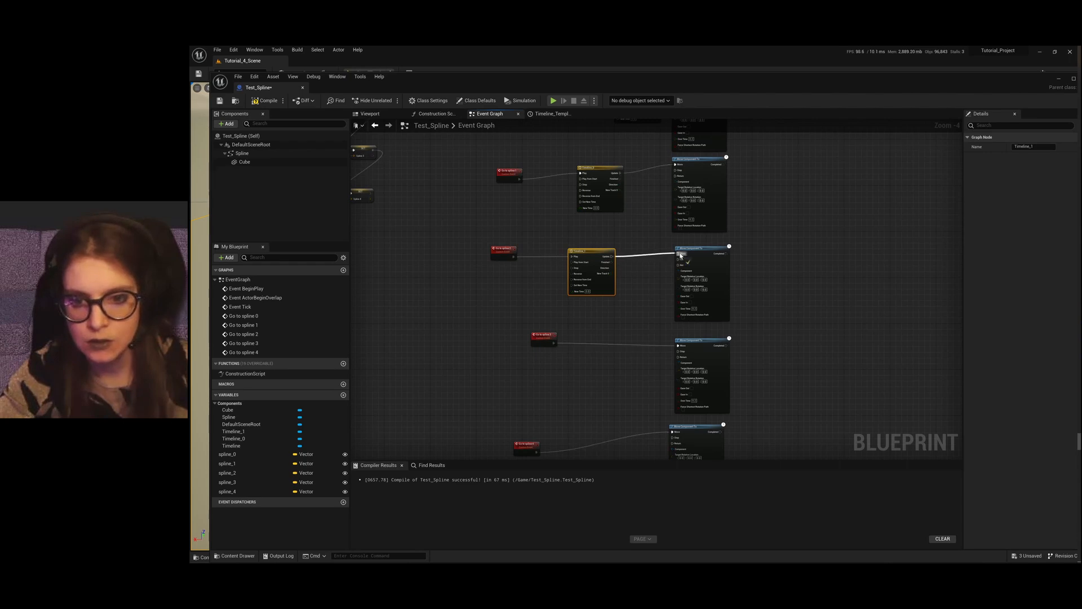
Step: Duplicate the Timeline node twice more, wiring the copies between the Go to spline 3 and 4 events and their Move Component To nodes
key("ctrl+d")
left_click_drag(610, 259, 679, 348)
scroll(679, 348, "down", 3)
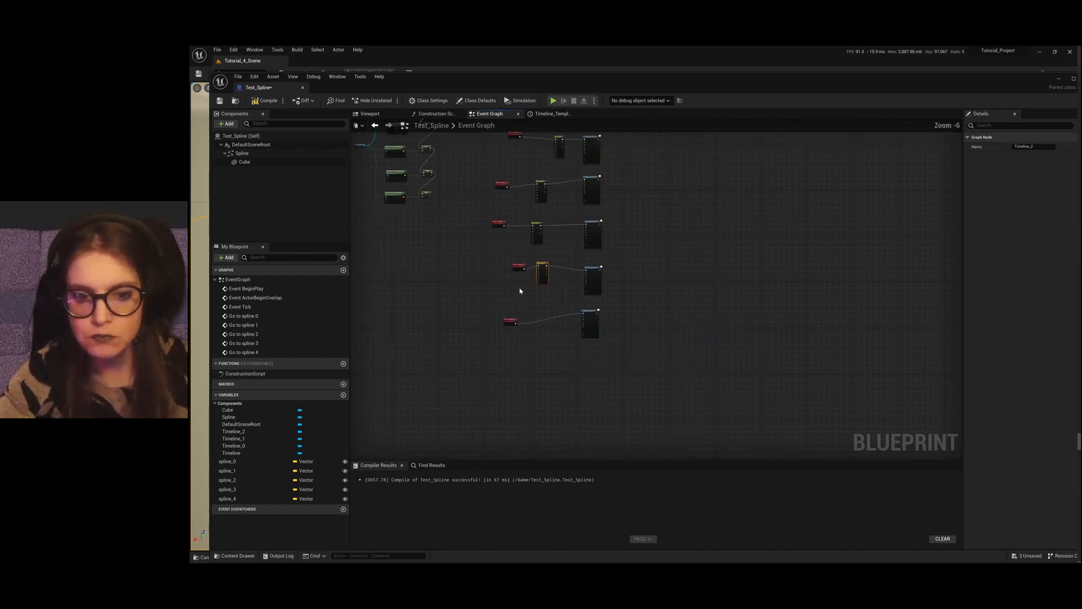
scroll(519, 290, "up", 4)
key("ctrl+d")
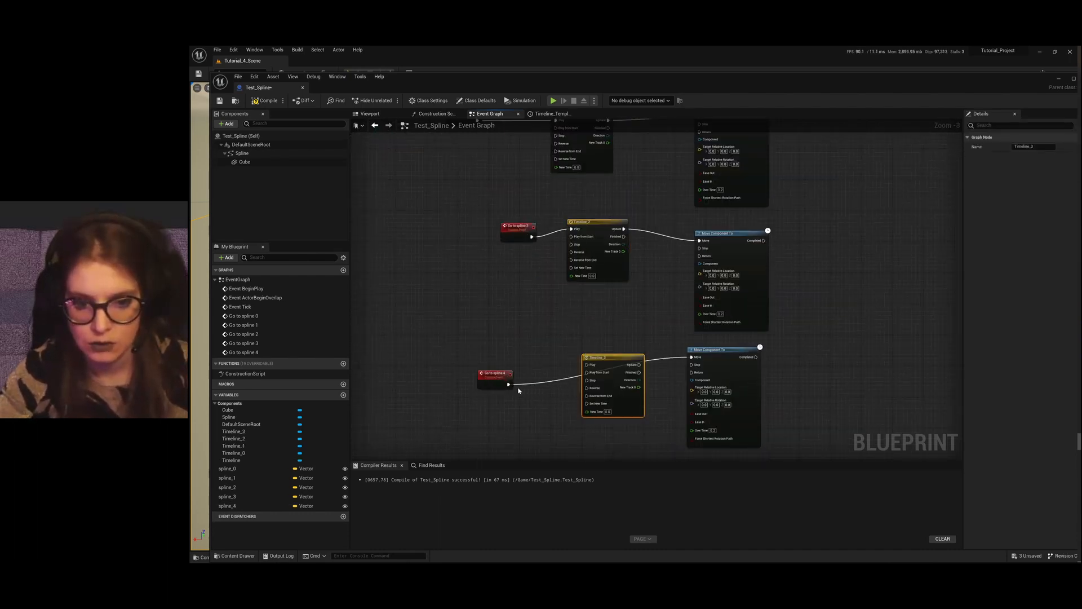
left_click_drag(508, 384, 694, 358)
Step: Connect the New Track 0 outputs of the first two Timeline nodes to the Over Time inputs of their Move Component To nodes
scroll(555, 365, "down", 5)
scroll(573, 223, "up", 6)
left_click_drag(596, 197, 621, 252)
scroll(567, 247, "down", 2)
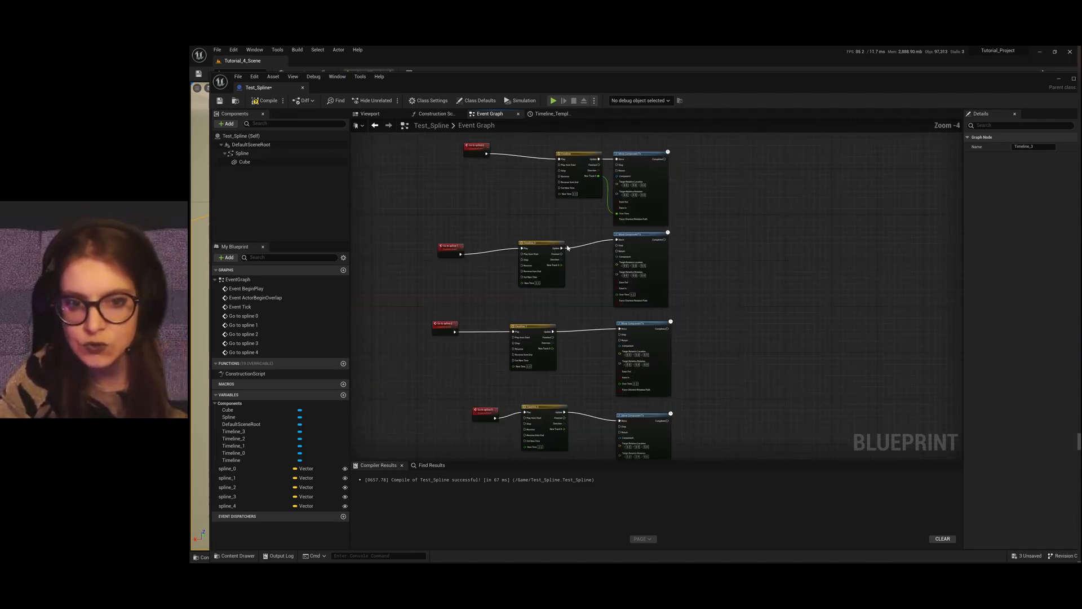
scroll(631, 224, "up", 2)
scroll(625, 224, "down", 1)
scroll(575, 164, "up", 1)
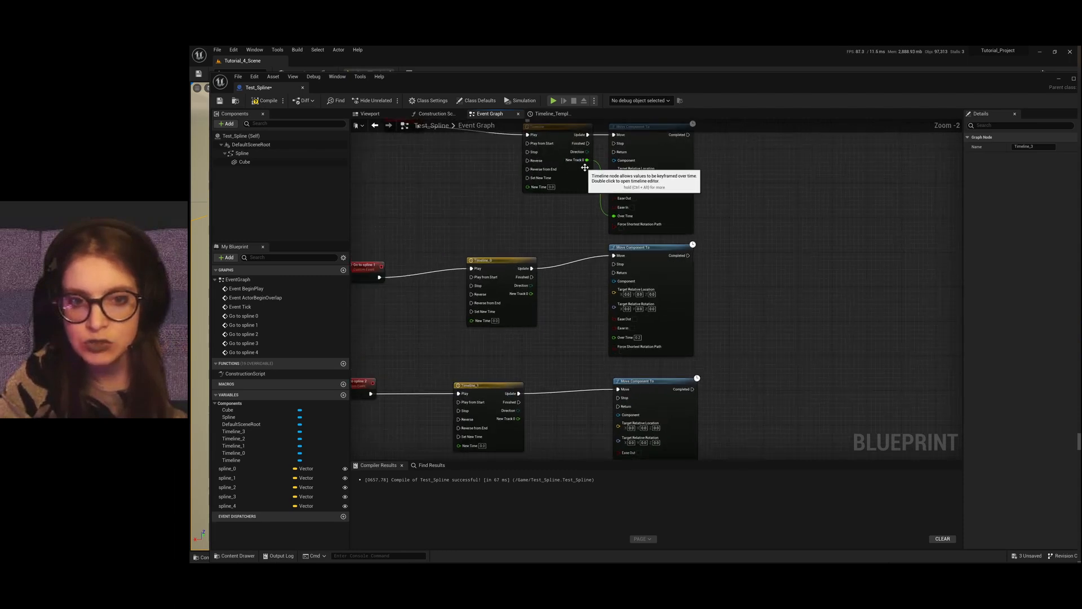
left_click_drag(531, 294, 614, 337)
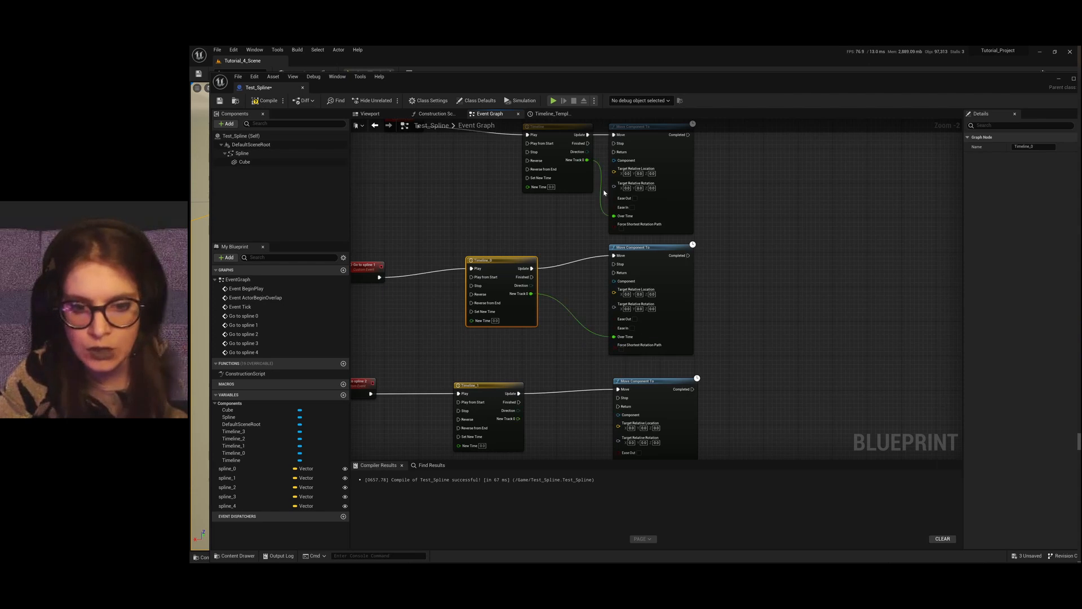
Step: Connect New Track 0 of the third, fourth and fifth Timeline nodes to Over Time on their matching Move Component To nodes
right_click_drag(543, 459, 564, 371)
left_click_drag(538, 333, 638, 383)
right_click_drag(543, 459, 537, 393)
left_click_drag(549, 383, 634, 436)
scroll(586, 338, "up", 3)
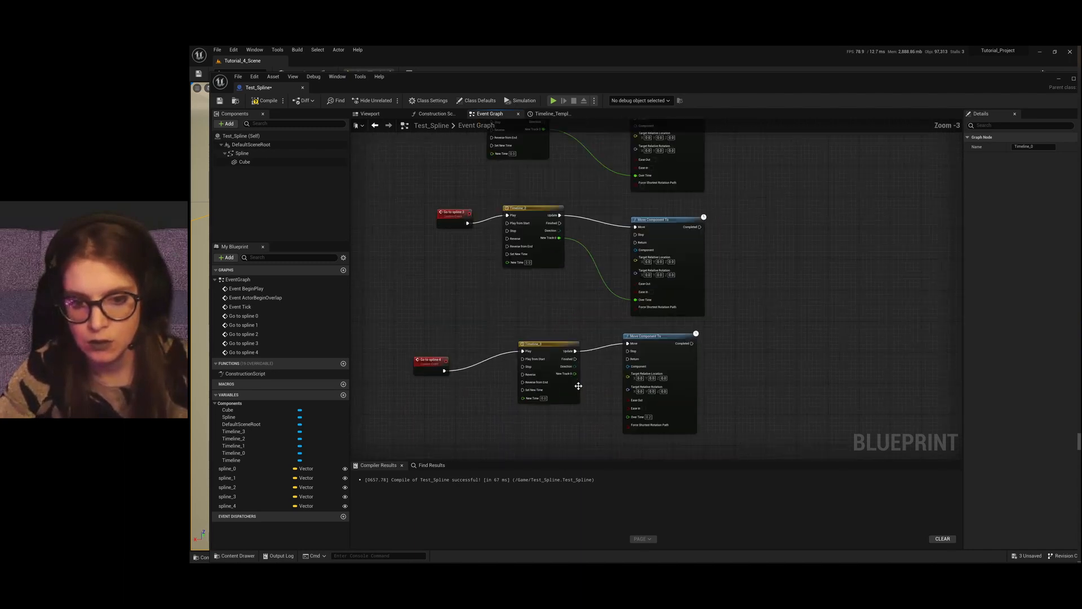
left_click_drag(577, 372, 635, 421)
scroll(635, 421, "down", 5)
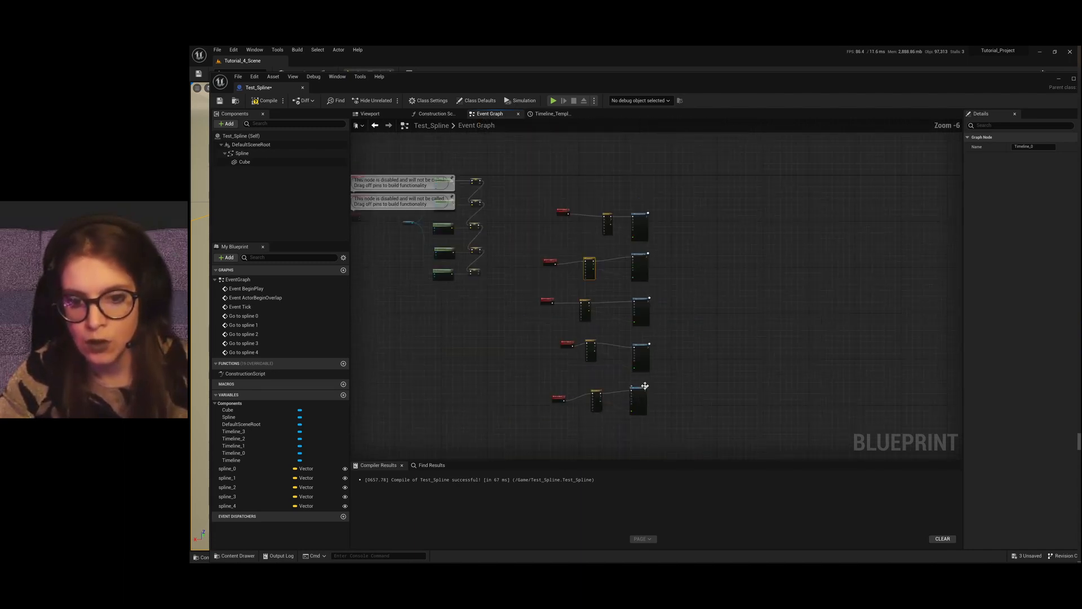
Step: Move the first Timeline node closer to its Go to spline 0 event, leaving more room before the Move Component To node
scroll(639, 210, "up", 4)
scroll(639, 190, "down", 1)
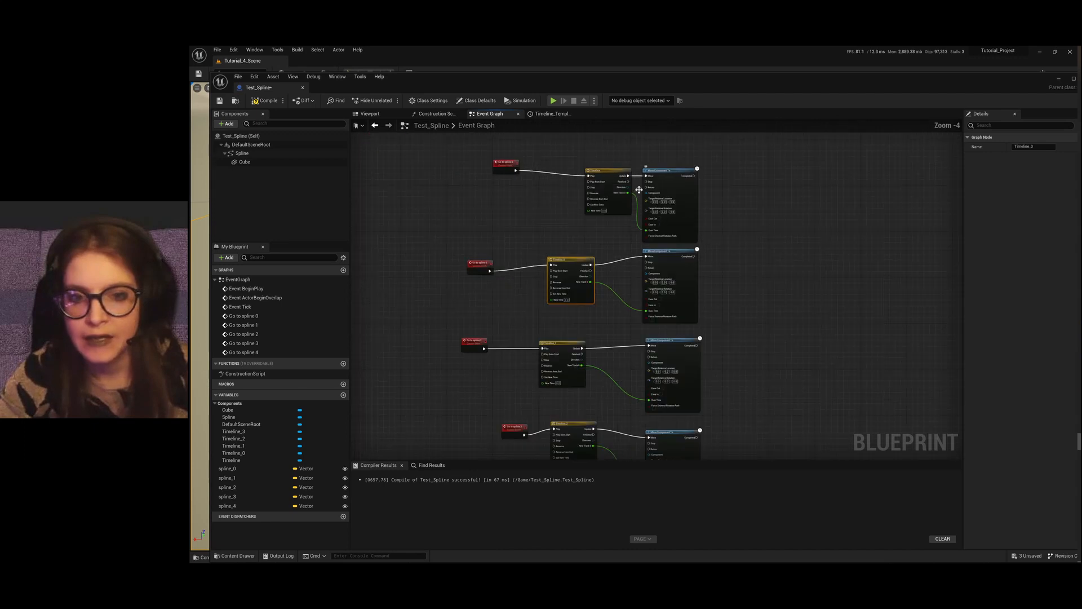
left_click_drag(602, 174, 572, 166)
scroll(678, 232, "down", 2)
scroll(632, 228, "up", 2)
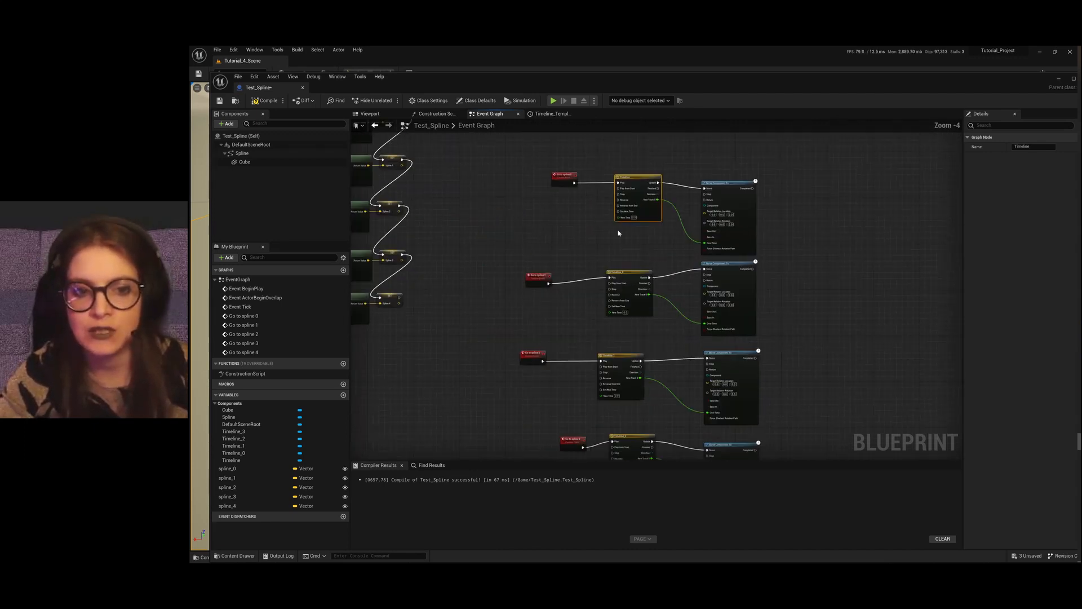
Step: Add getters for spline_0 and spline_1 and connect them to Target Relative Location on the first and second Move Component To nodes
scroll(518, 239, "down", 2)
scroll(618, 231, "up", 3)
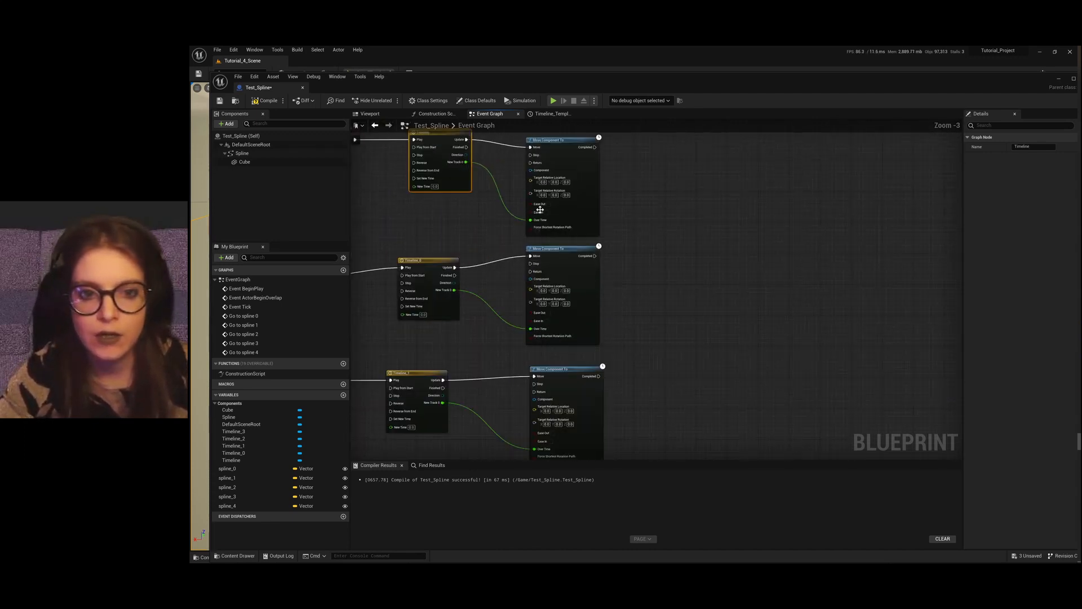
left_click_drag(229, 469, 532, 183)
left_click(458, 226)
scroll(532, 183, "down", 2)
left_click_drag(227, 478, 536, 251)
left_click(486, 282)
scroll(482, 315, "up", 2)
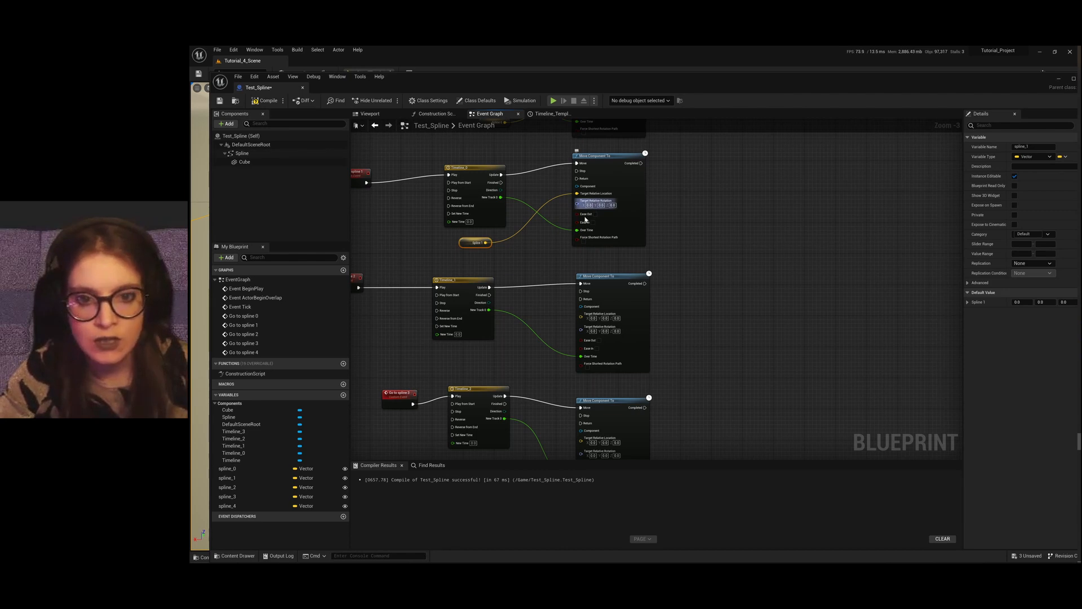
Step: Add spline_2 and spline_3 getters and connect them to Target Relative Location on the third and fourth Move Component To nodes
left_click_drag(227, 487, 581, 314, "ctrl")
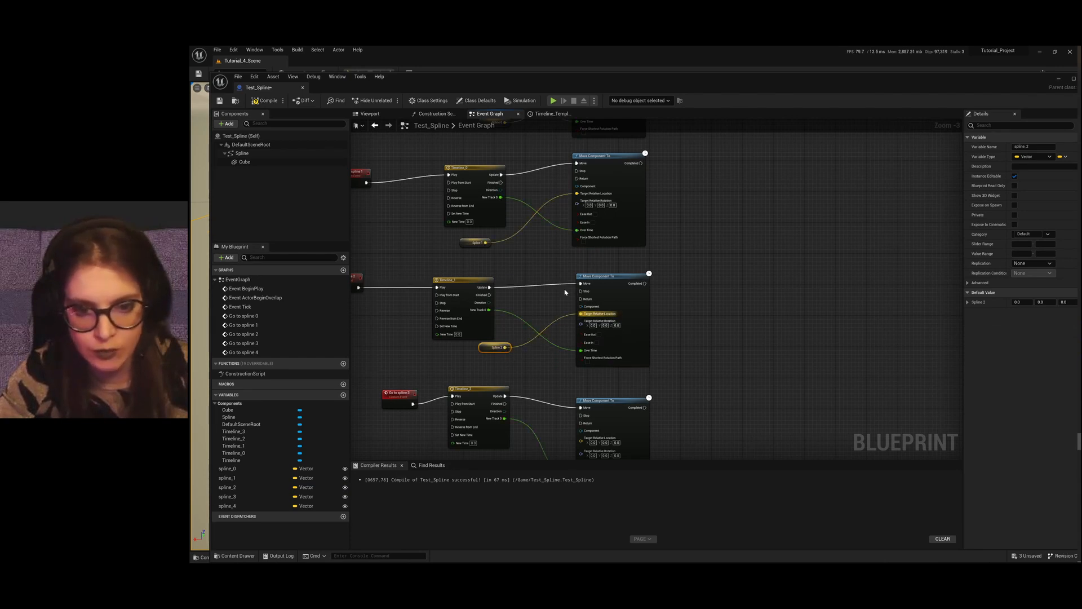
scroll(564, 292, "down", 2)
scroll(556, 311, "up", 5)
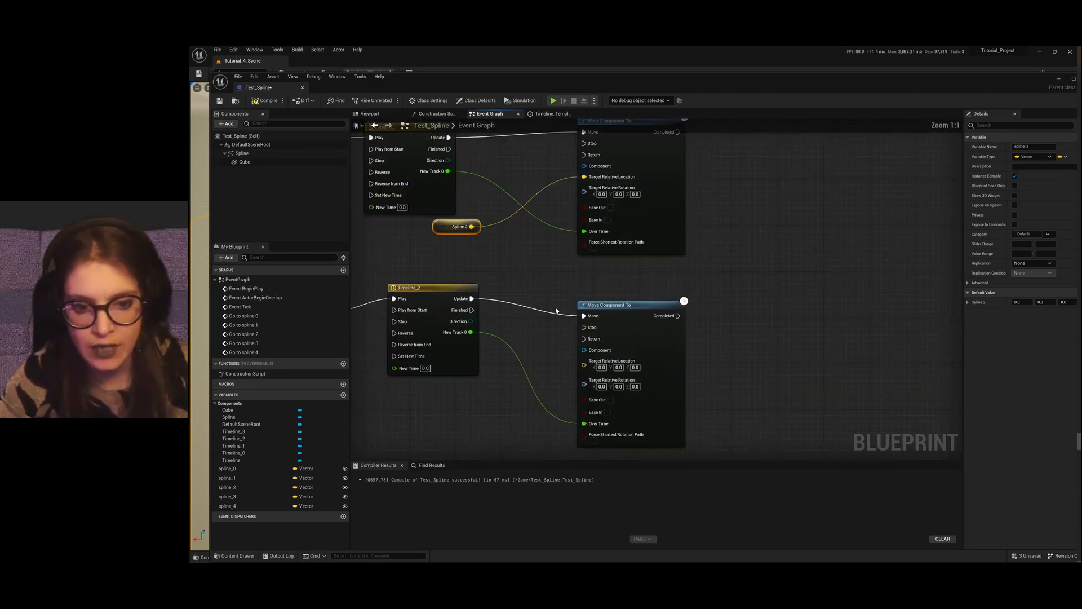
scroll(555, 311, "down", 2)
left_click_drag(236, 499, 588, 349)
left_click(498, 390)
scroll(587, 348, "down", 2)
scroll(566, 383, "up", 2)
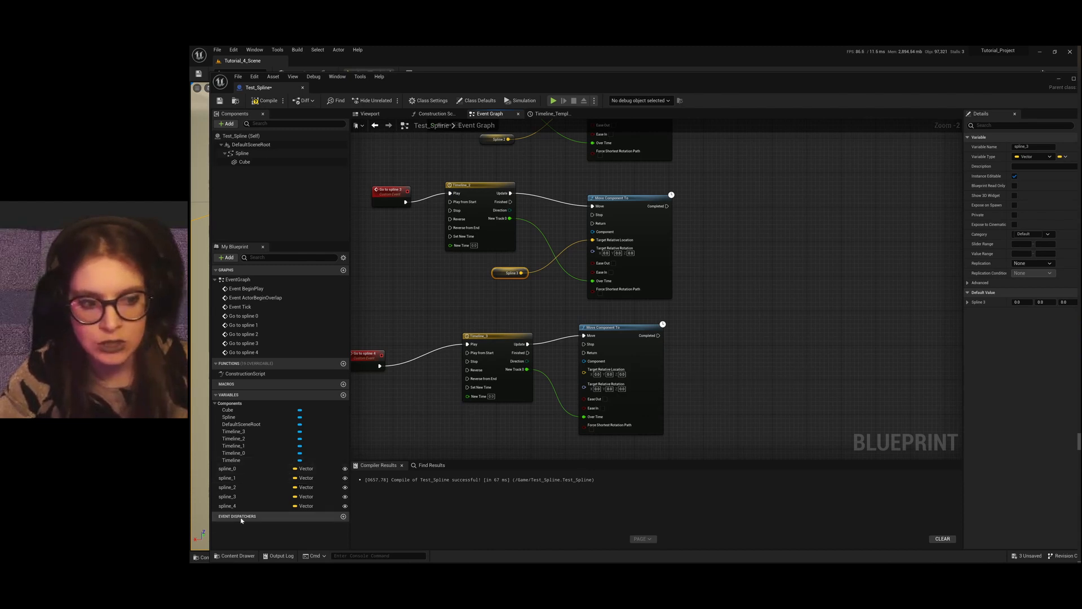
Step: Add a spline_4 getter and connect it to Target Relative Location on the fifth Move Component To node
left_click_drag(236, 505, 341, 478)
left_click_drag(468, 438, 584, 373)
left_click(490, 420)
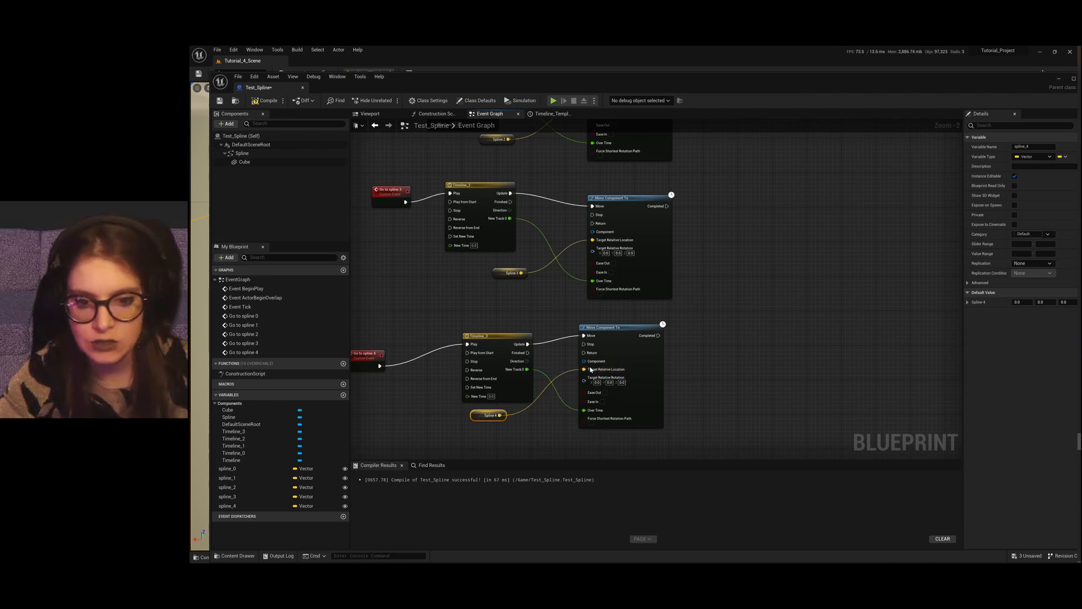
scroll(581, 341, "down", 7)
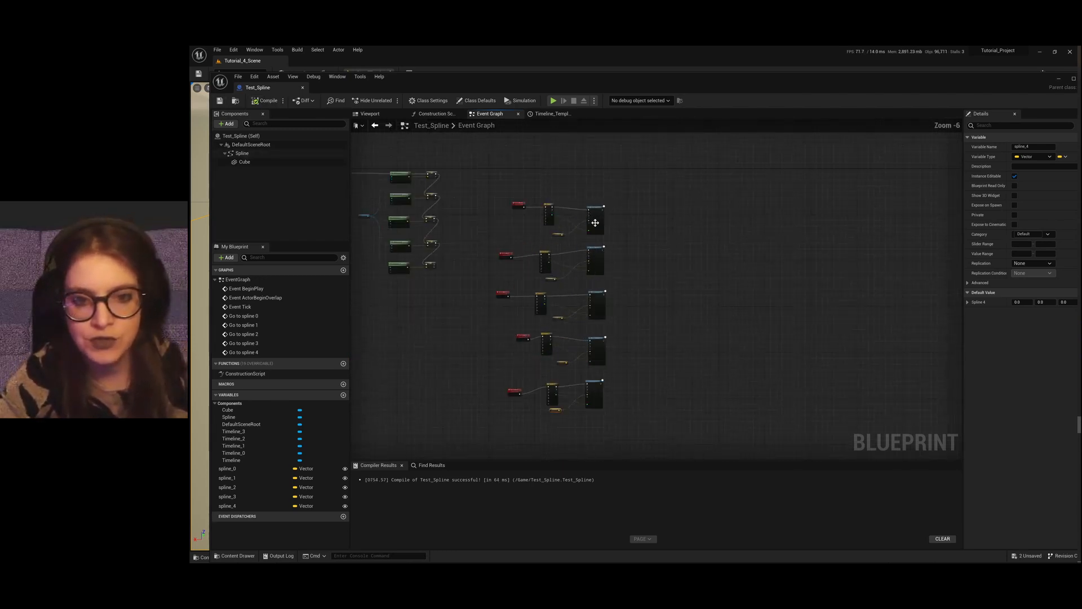
Step: Add a Cube reference to the graph and connect it to the Component inputs of the first four Move Component To nodes
scroll(595, 222, "up", 4)
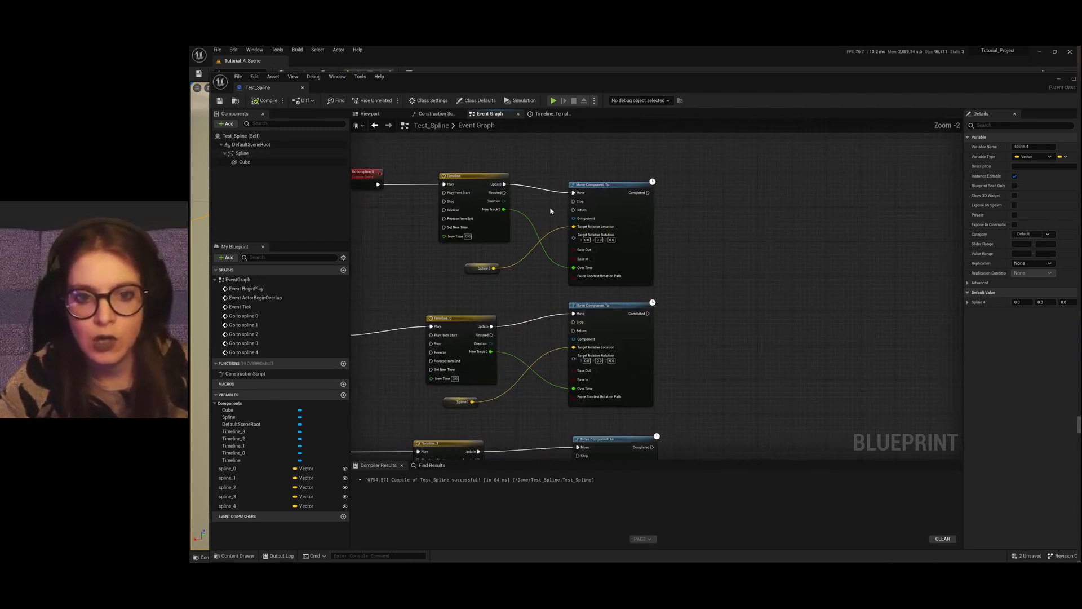
scroll(619, 251, "down", 2)
scroll(623, 234, "up", 2)
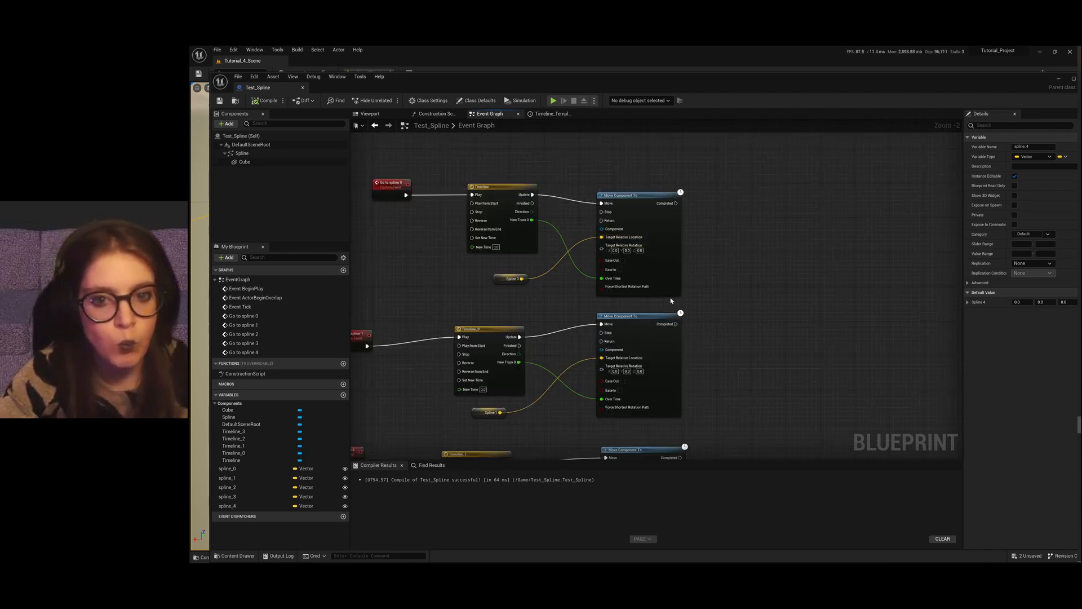
left_click_drag(244, 162, 602, 229)
scroll(529, 148, "down", 2)
left_click_drag(519, 224, 575, 373)
left_click_drag(520, 225, 578, 442)
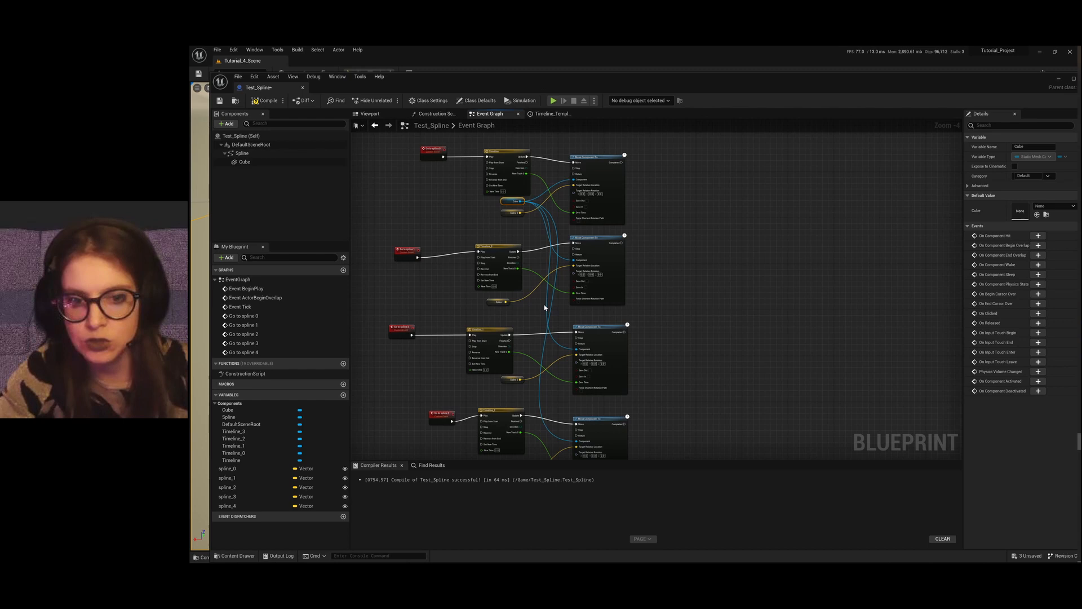
Step: Connect the Cube reference to the fifth Move Component To node's Component input and place it beside the third node
scroll(544, 307, "down", 3)
scroll(531, 164, "up", 3)
left_click_drag(511, 187, 564, 338)
scroll(596, 340, "down", 3)
scroll(550, 176, "up", 2)
left_click_drag(532, 173, 552, 280)
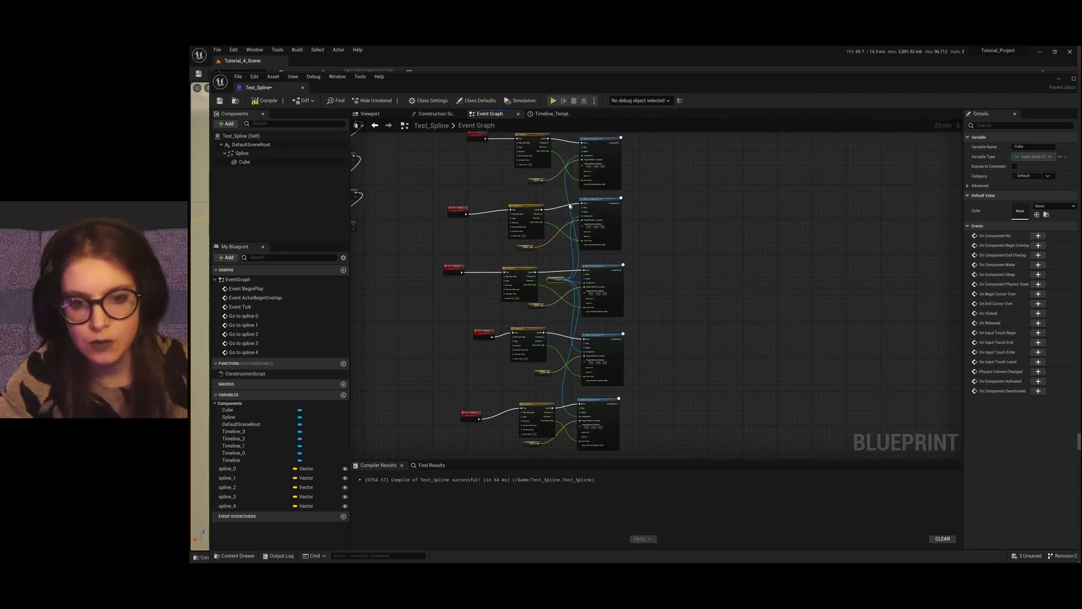
Step: Move the five Move Component To nodes further from the Timeline nodes and bring the Cube reference closer to them
scroll(569, 206, "down", 2)
left_click_drag(618, 374, 684, 169)
scroll(614, 359, "down", 3)
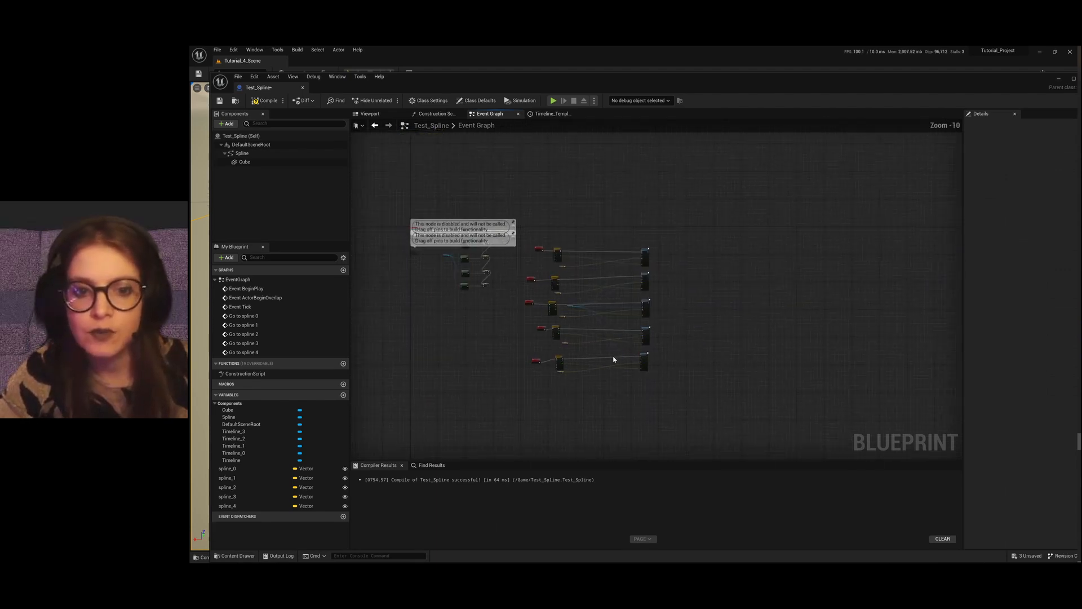
scroll(584, 333, "up", 5)
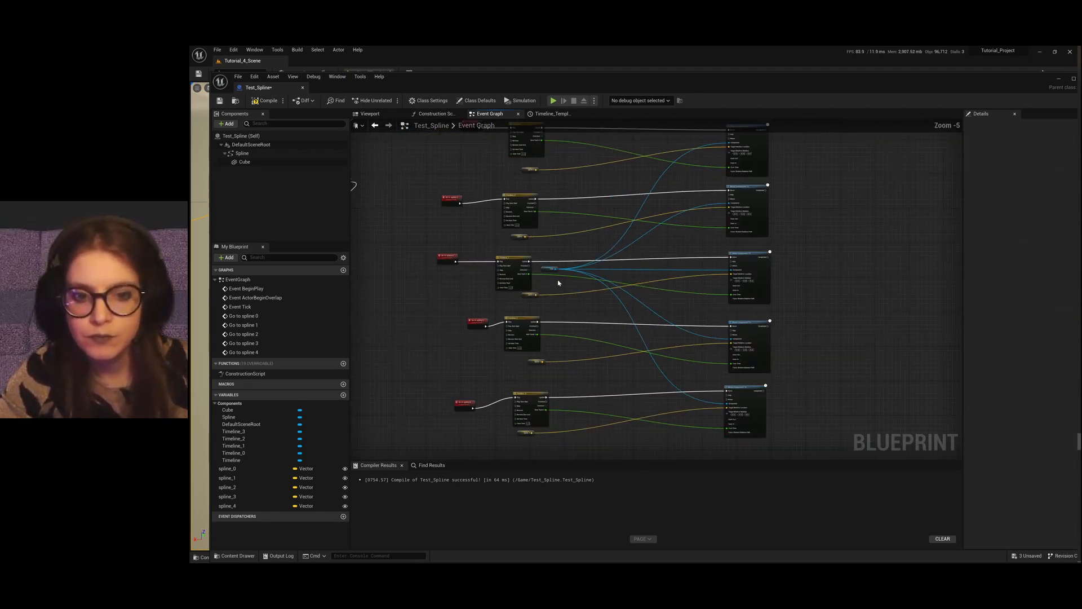
left_click_drag(551, 271, 654, 249)
scroll(601, 252, "down", 5)
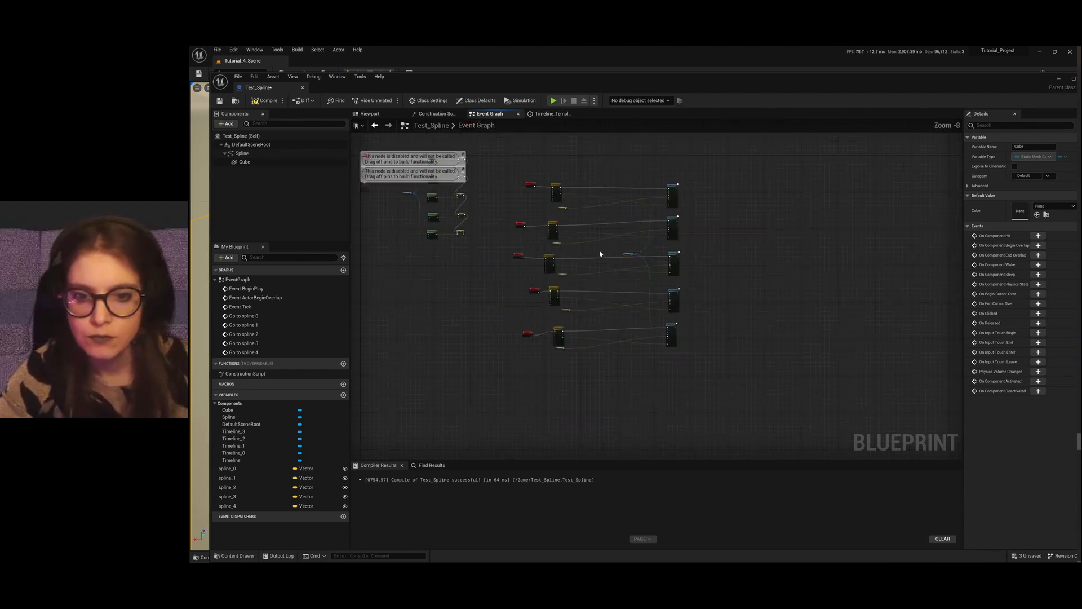
Step: Straighten the connections in each event row, working from Go to spline 4 up to Go to spline 0
scroll(678, 307, "up", 4)
left_click_drag(714, 385, 468, 338)
left_click_drag(709, 327, 475, 287)
key("q")
mouse_move(706, 279)
left_mouse_down()
mouse_move(615, 255)
mouse_move(462, 245)
left_mouse_up()
key("q")
left_click_drag(690, 238, 485, 210)
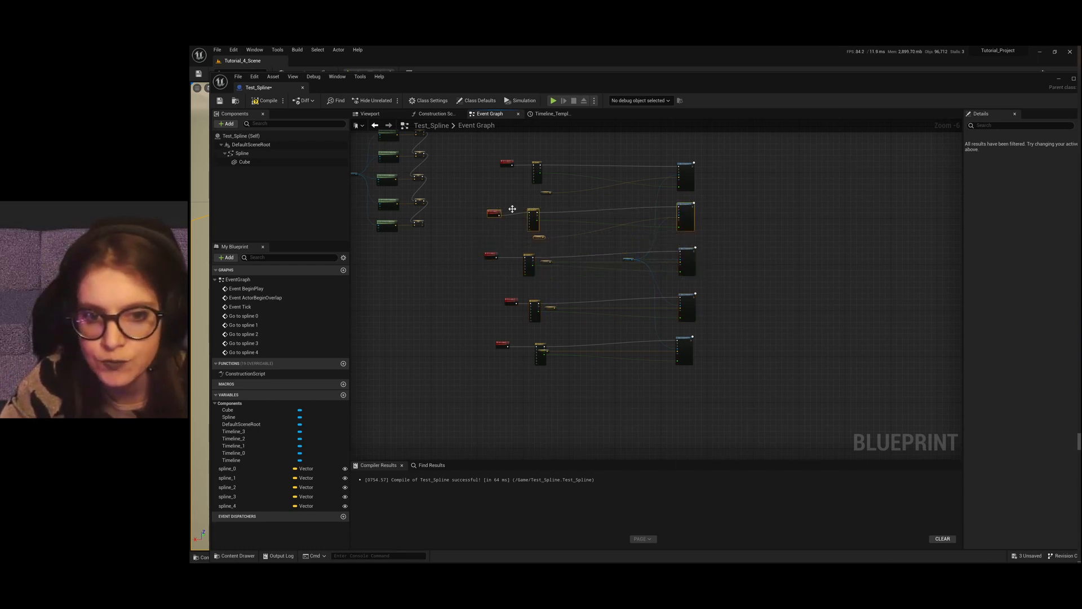
left_click_drag(690, 203, 496, 144)
key("q")
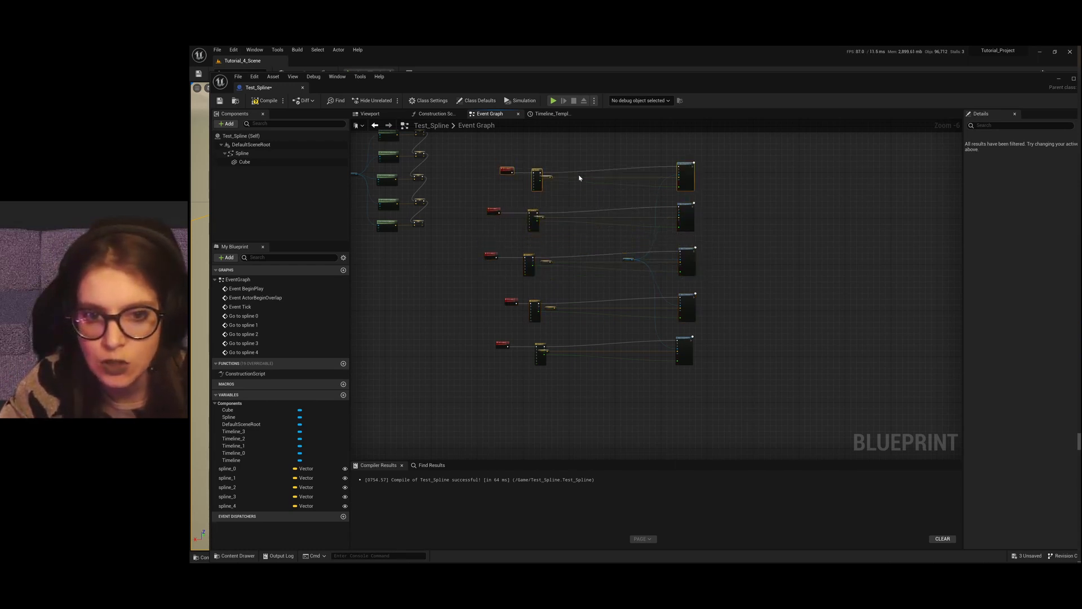
Step: Move the spline getters clear of the Timeline nodes and select the Go to spline 4 and 3 rows to tidy them
left_click(591, 148)
left_click_drag(546, 193, 573, 176)
left_click_drag(543, 352, 577, 352)
left_click(728, 381)
left_click_drag(729, 381, 477, 341)
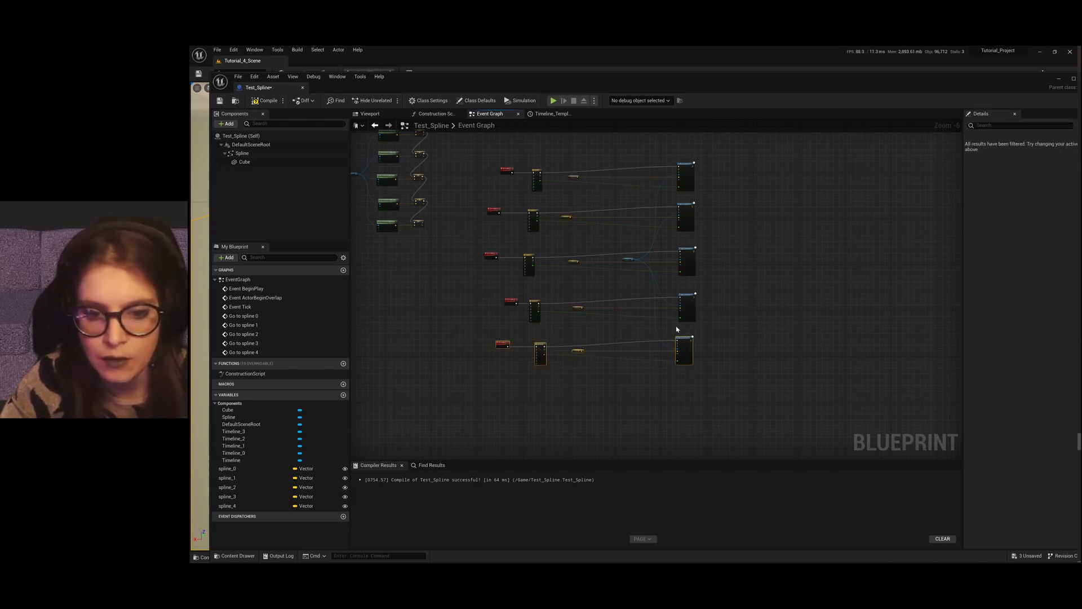
left_click_drag(704, 325, 515, 293)
left_click(718, 321)
Step: Examine the wiring of the five Go to spline rows from their events to the Move Component To nodes
scroll(571, 162, "up", 2)
scroll(589, 169, "down", 2)
scroll(555, 248, "up", 1)
scroll(478, 272, "down", 2)
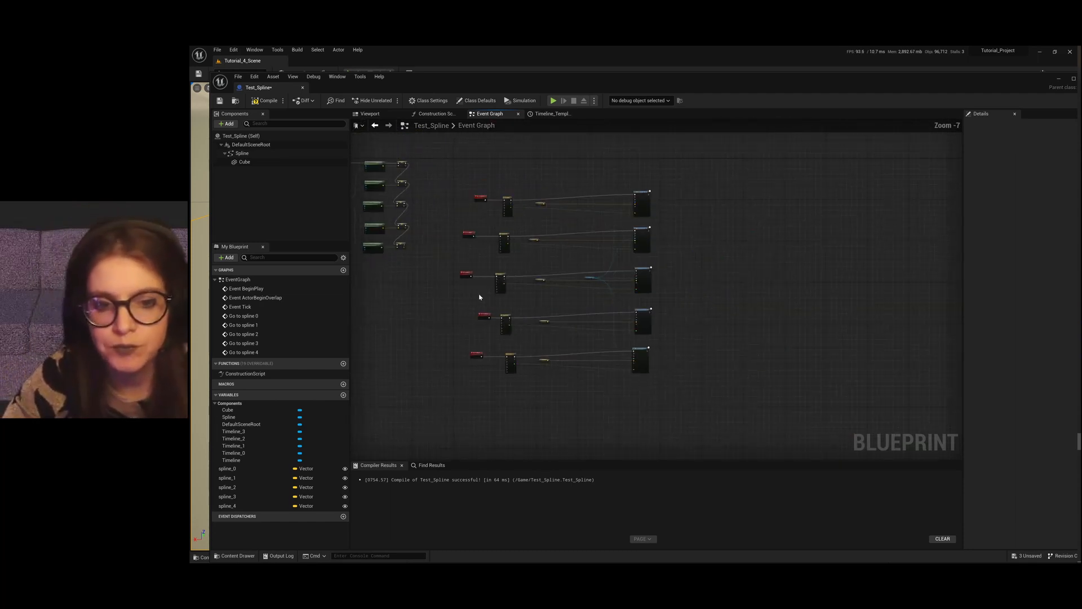
scroll(494, 278, "up", 2)
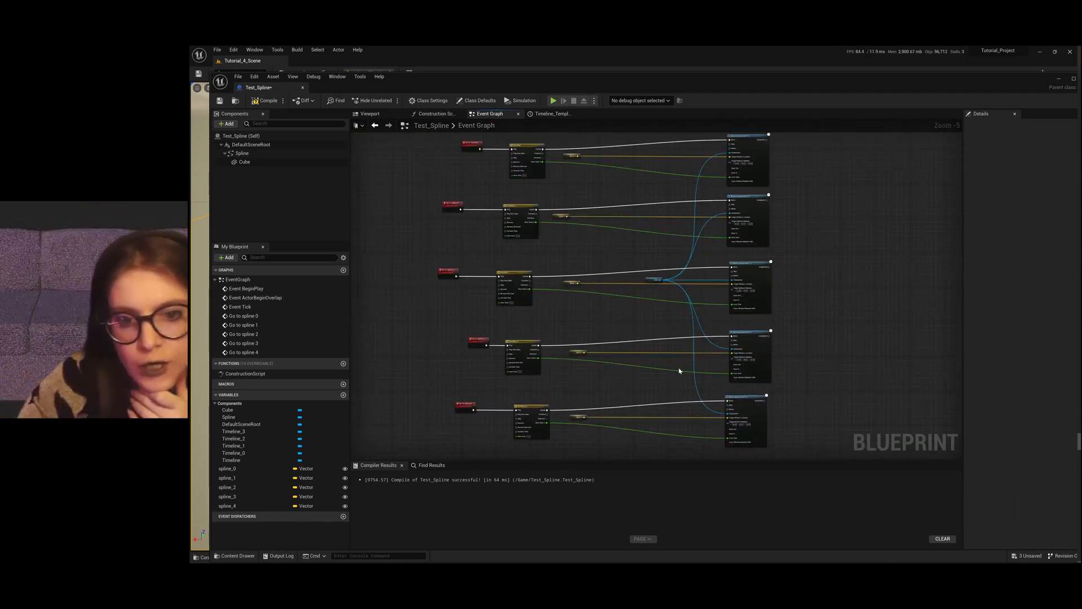
scroll(578, 320, "down", 2)
scroll(547, 252, "up", 6)
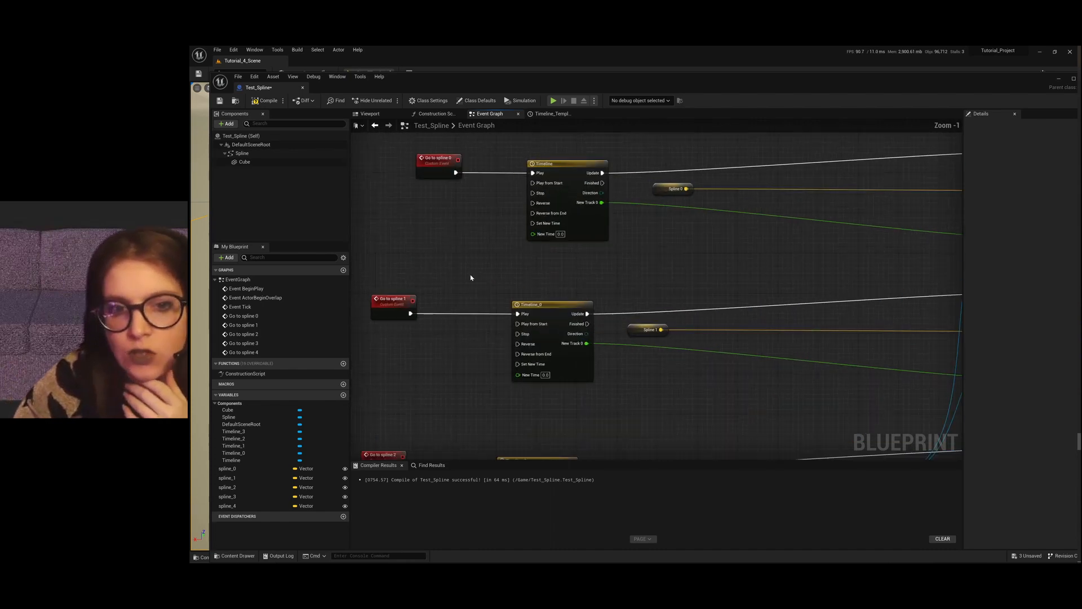
scroll(372, 238, "down", 2)
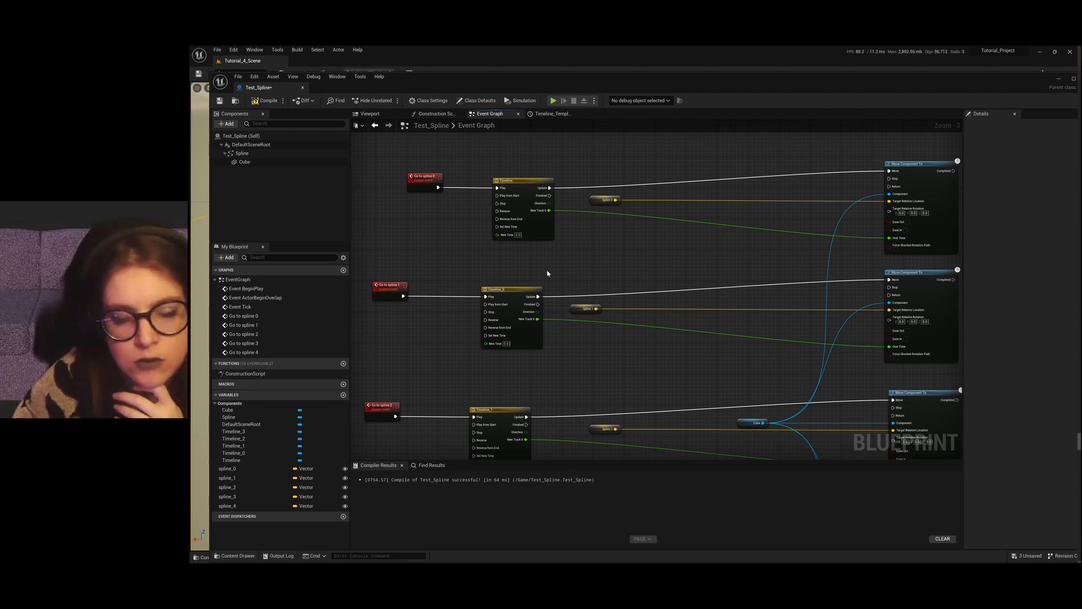
scroll(547, 273, "down", 4)
scroll(558, 180, "up", 3)
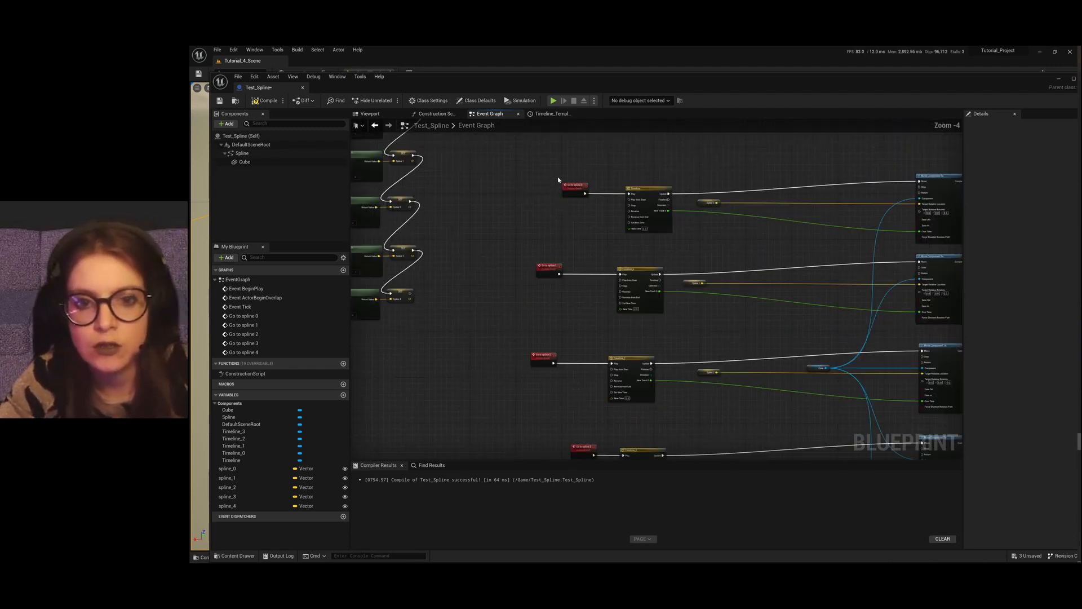
Step: Copy the Go to spline 0 event's name and use it to add a Go To Spline 0 call node beside that event
right_click(575, 188)
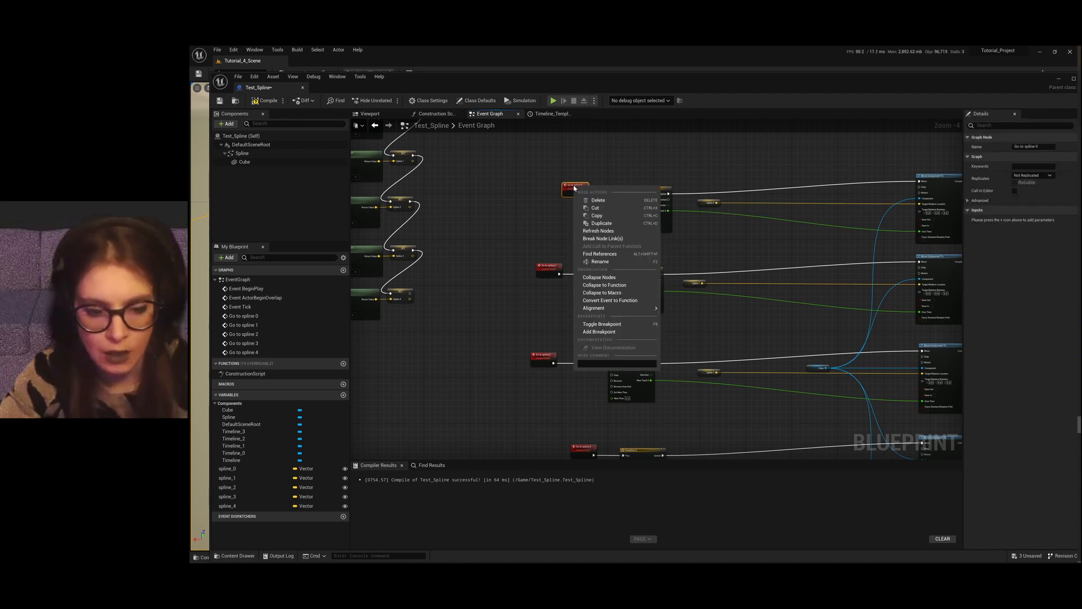
left_click(600, 262)
key("ctrl+c")
left_click(514, 208)
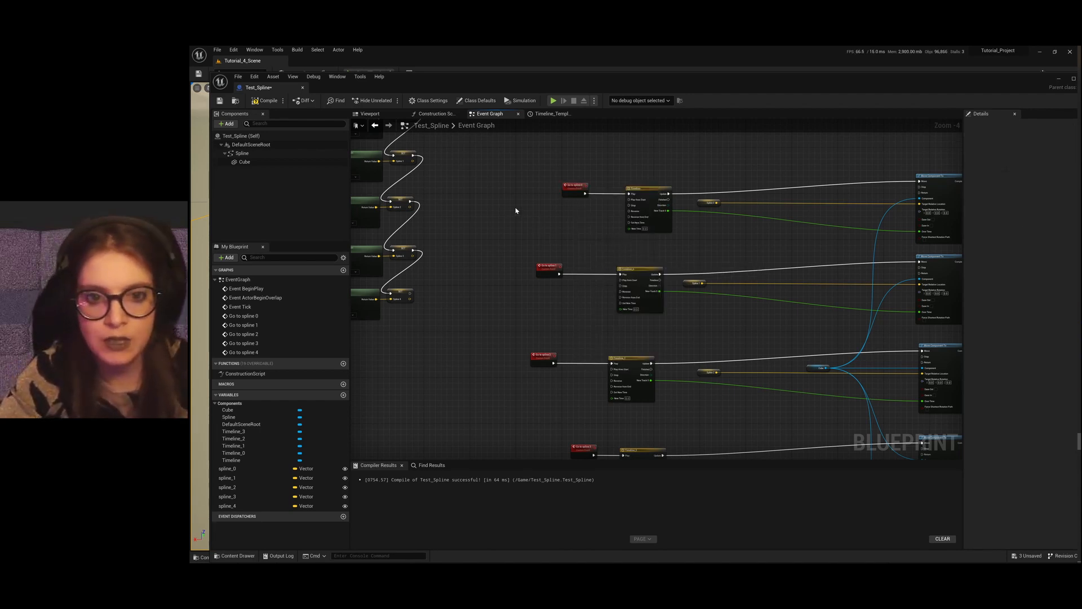
right_click(510, 206)
key("ctrl+v")
left_click(552, 234)
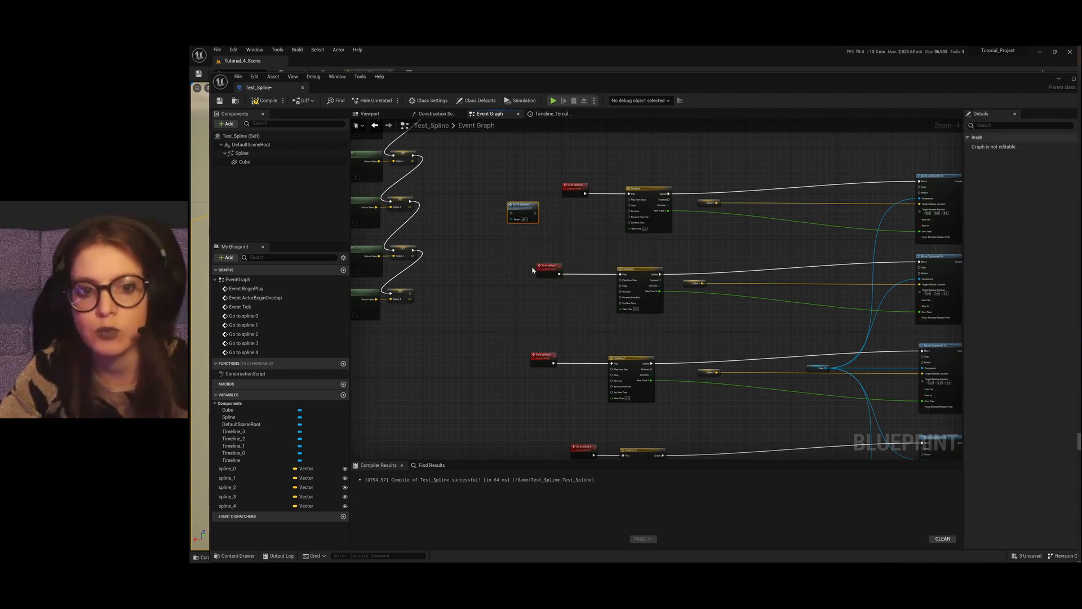
Step: Add a Go To Spline 1 call node near the Go to spline 1 event, searching by the event's copied name
right_click(546, 270)
left_click(602, 346)
left_click(527, 304)
right_click(495, 280)
type("Go to spline 1")
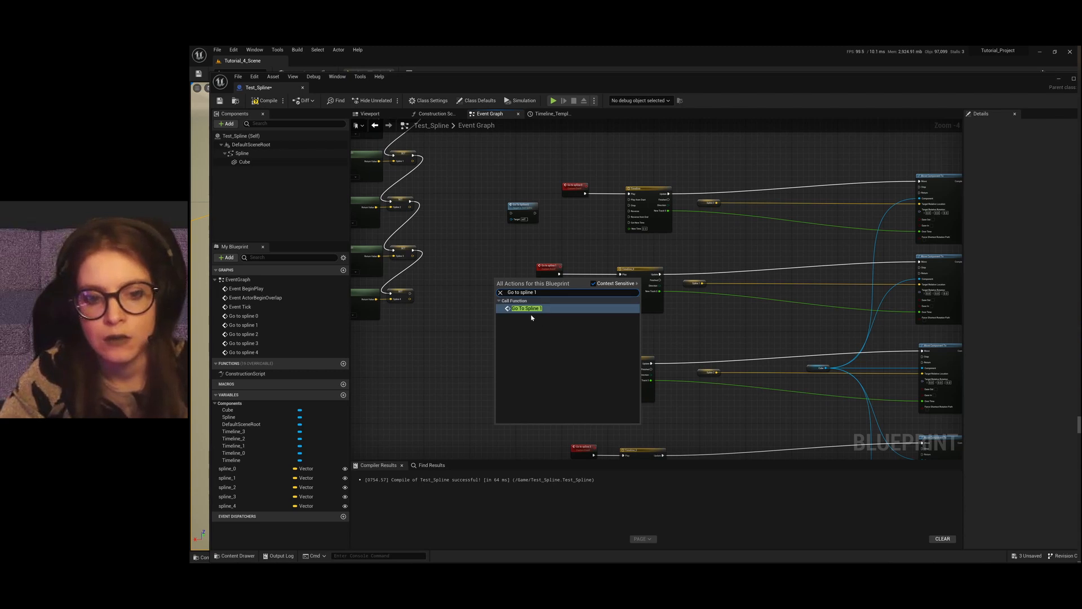
left_click(531, 310)
Step: Add a Go To Spline 2 call node from the event's copied name and place it just before the Go to spline 2 event
scroll(510, 296, "up", 2)
scroll(536, 239, "down", 3)
scroll(514, 341, "up", 3)
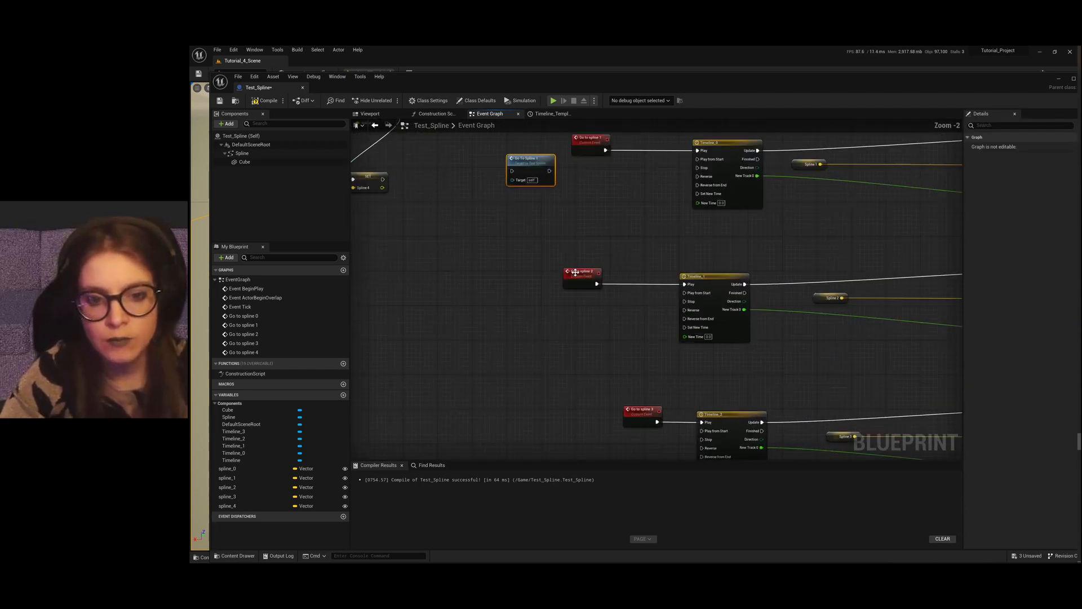
right_click(575, 273)
left_click(600, 346)
key("ctrl+c")
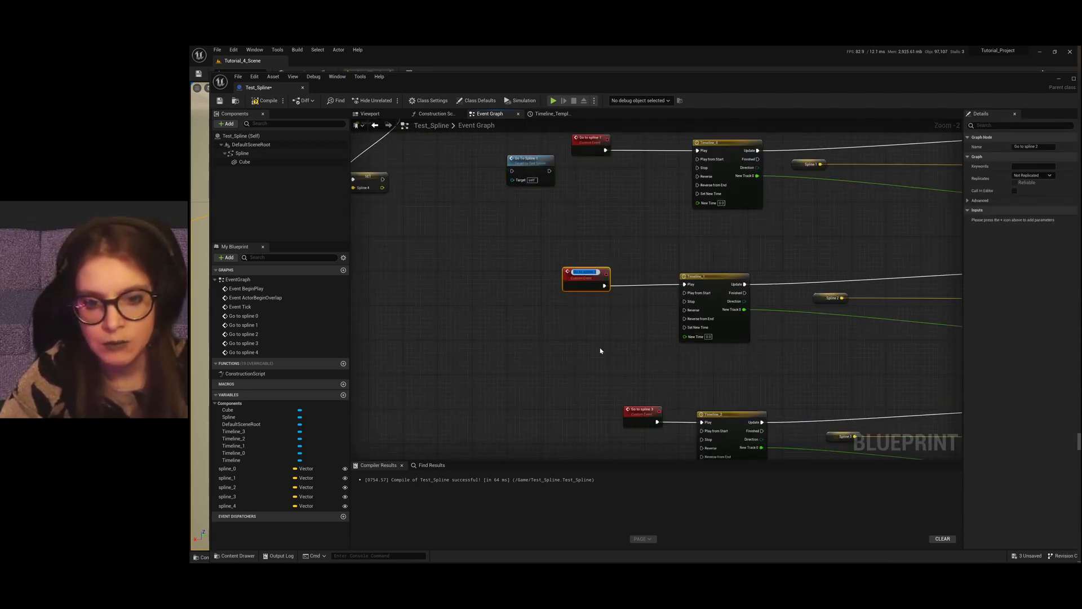
right_click(562, 319)
key("ctrl+v")
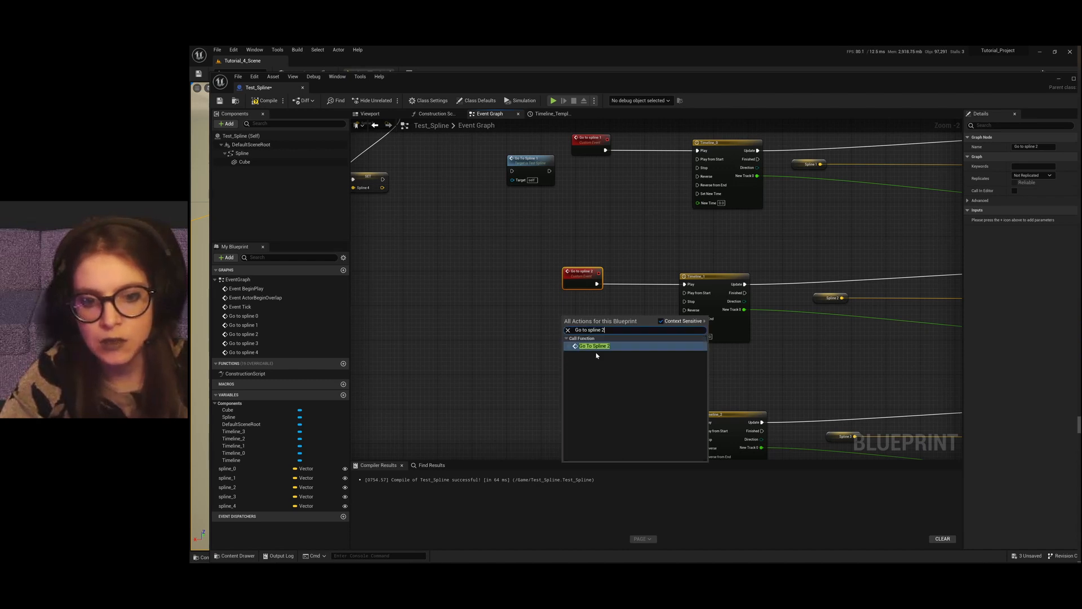
left_click(597, 352)
left_click_drag(578, 333, 504, 297)
Step: Copy the Go to spline 3 event's name and add a Go To Spline 3 call node near that event
right_click(627, 408)
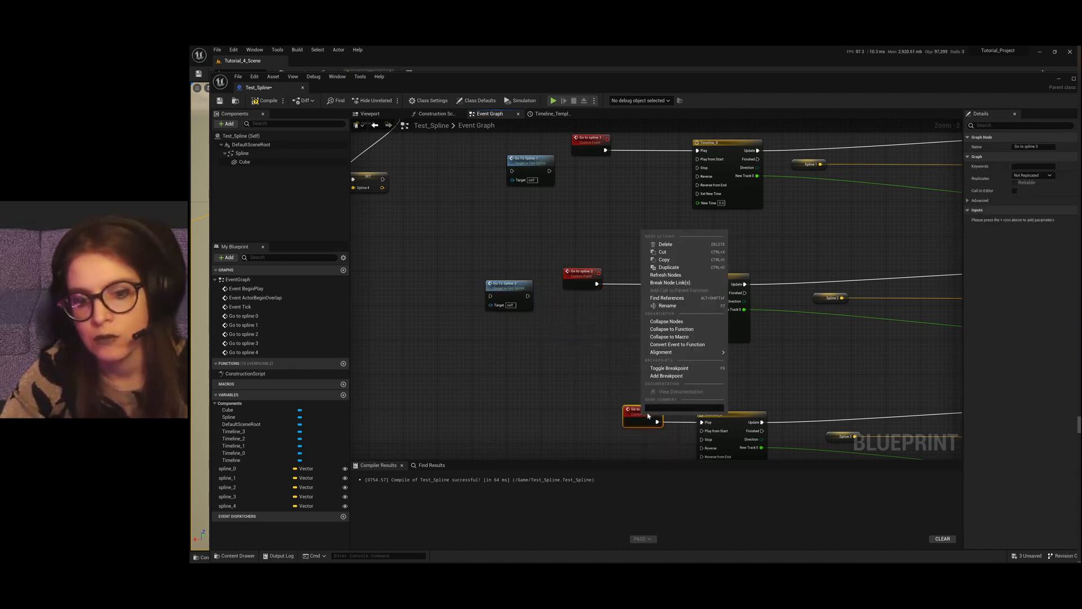
left_click(668, 307)
key("ctrl+c")
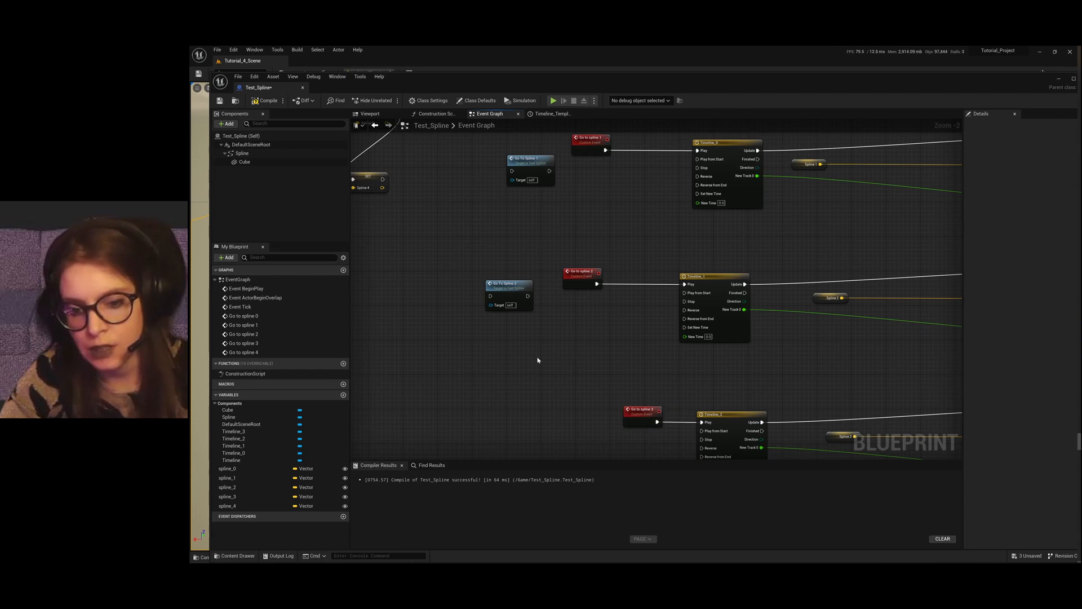
right_click(539, 361)
key("ctrl+v")
left_click(573, 390)
Step: Copy the Go to spline 4 event's name and use it to add a Go To Spline 4 call node near that event
scroll(502, 248, "down", 4)
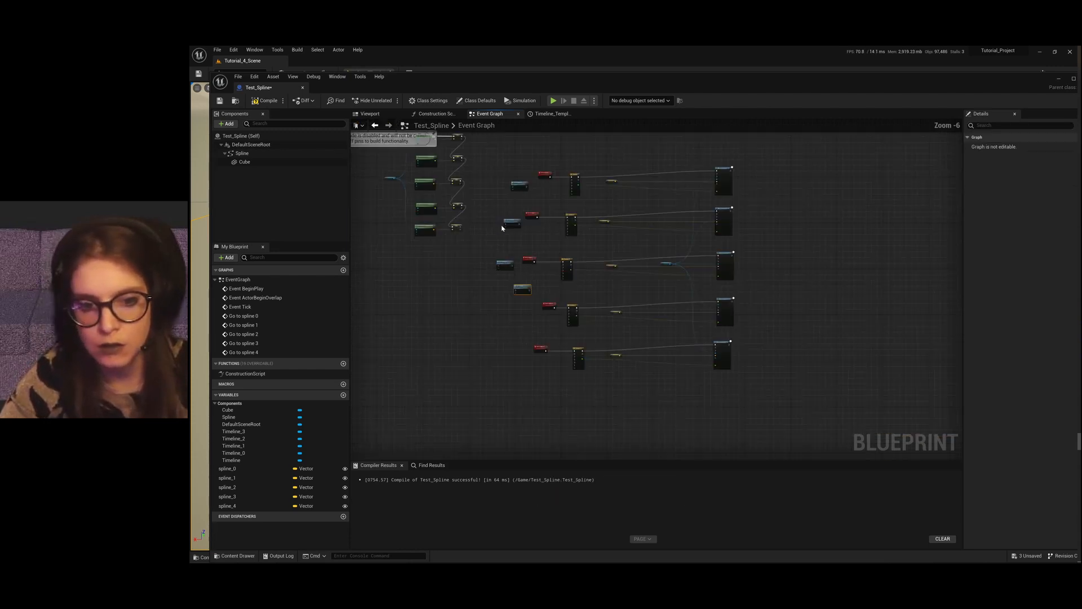
scroll(548, 362, "up", 3)
right_click(531, 285)
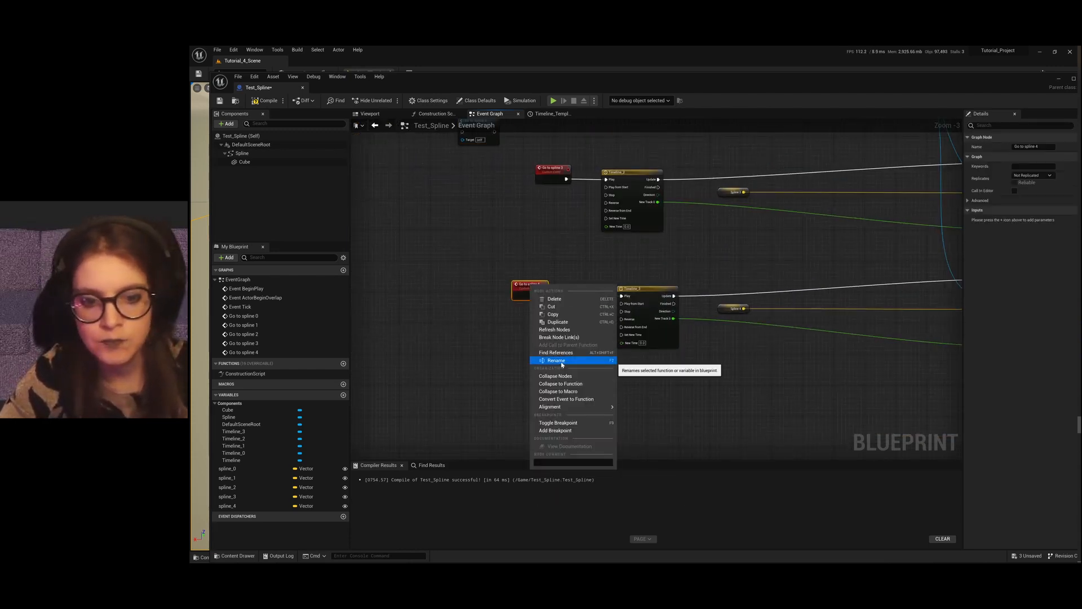
left_click(471, 285)
right_click(479, 260)
key("ctrl+v")
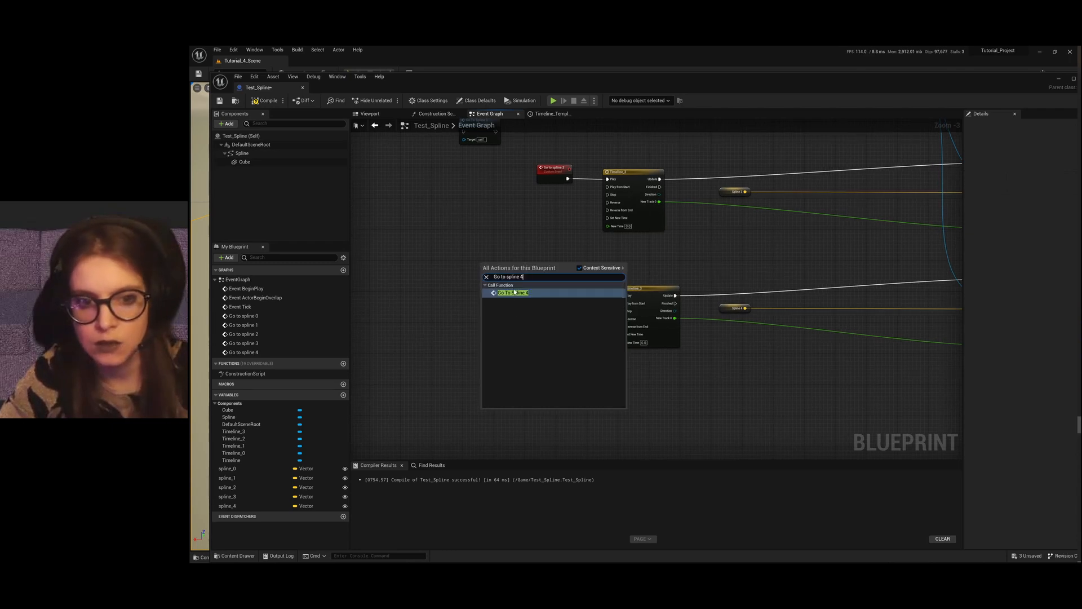
left_click(519, 292)
Step: Stack the Go To Spline 0 to 4 call nodes in numerical order in one column
scroll(536, 266, "down", 3)
left_click_drag(522, 304, 512, 267)
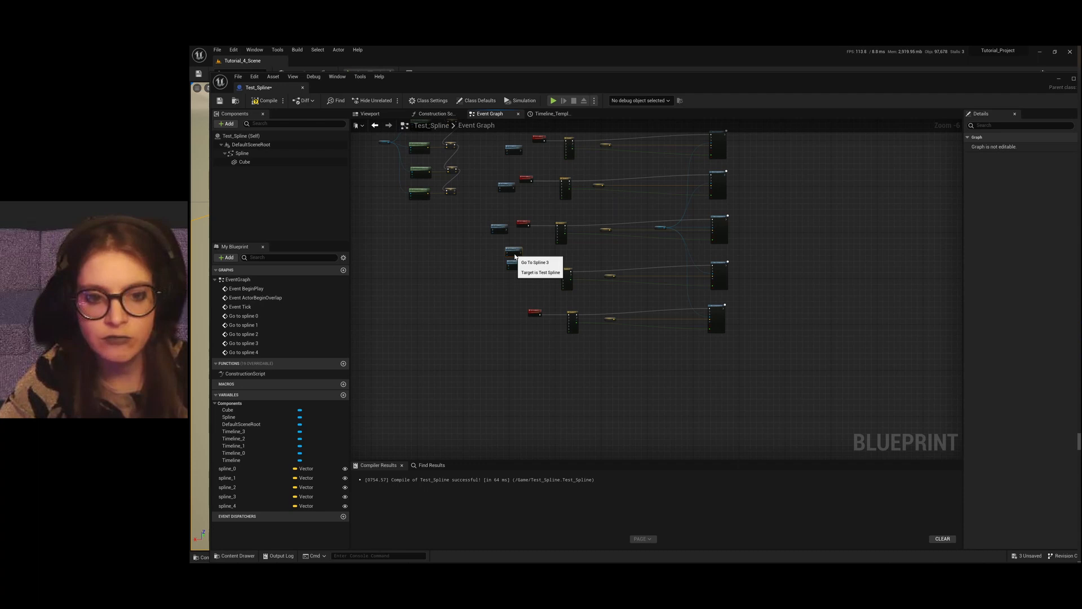
left_click_drag(500, 232, 514, 241)
left_click_drag(506, 186, 514, 220)
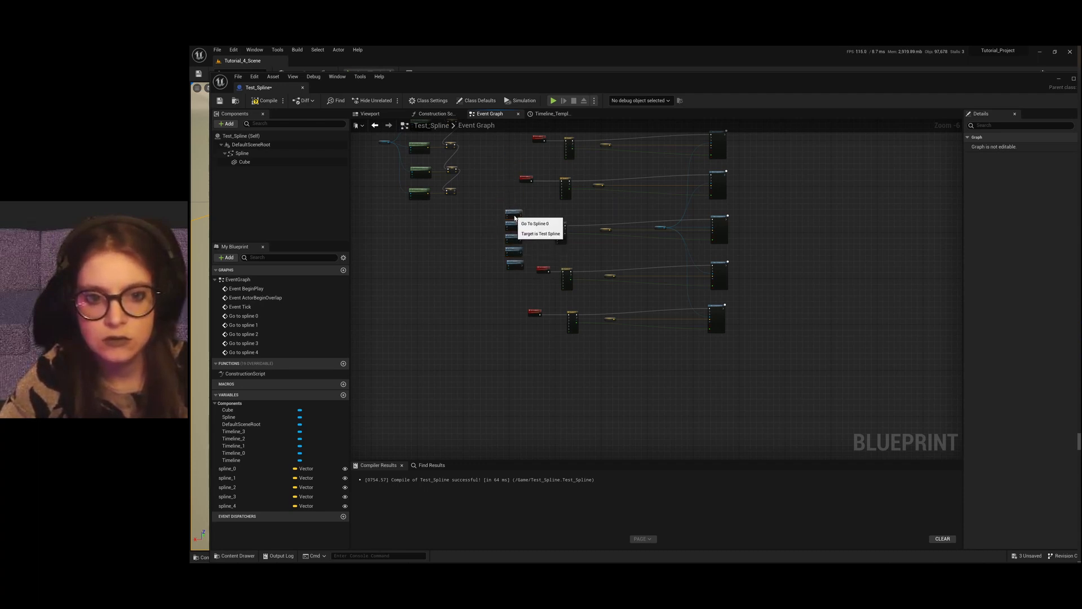
Step: Select the five stacked Go To Spline call nodes and move them together to an empty area of the graph
scroll(538, 236, "down", 4)
scroll(519, 185, "up", 4)
left_click_drag(523, 330, 438, 318)
right_click_drag(450, 309, 509, 289)
scroll(478, 294, "down", 1)
key("Home")
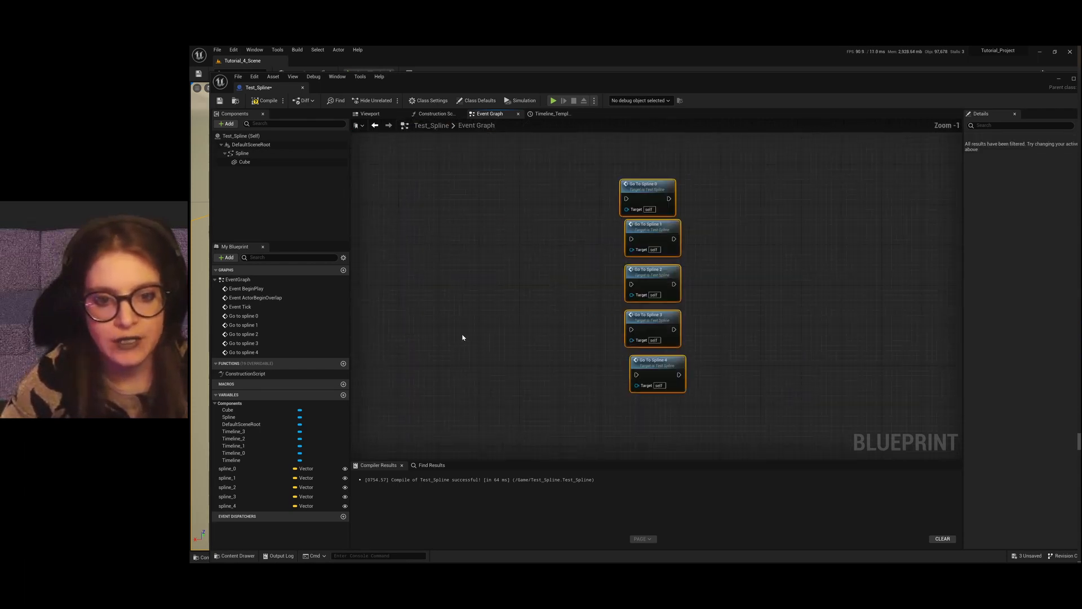
Step: Create an Integer variable named Move_On_Int
left_click(226, 257)
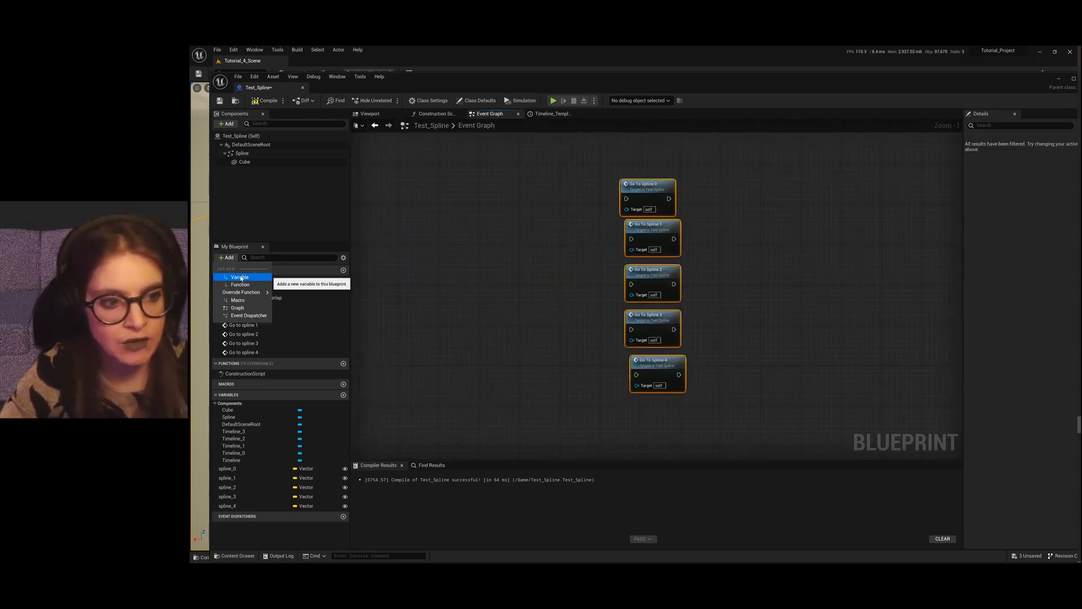
left_click(234, 277)
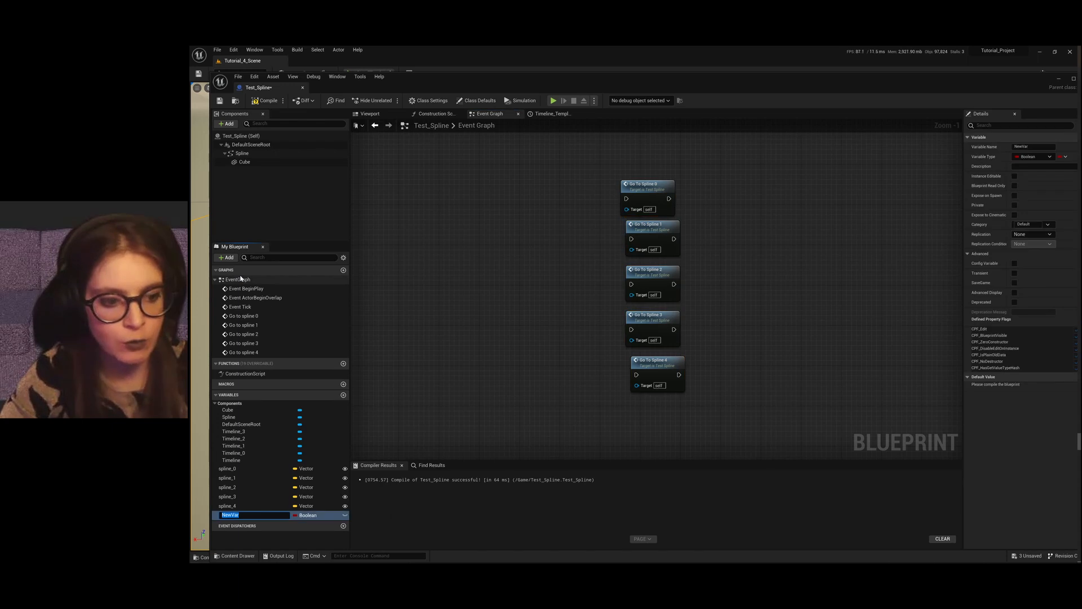
left_click(307, 515)
left_click(327, 376)
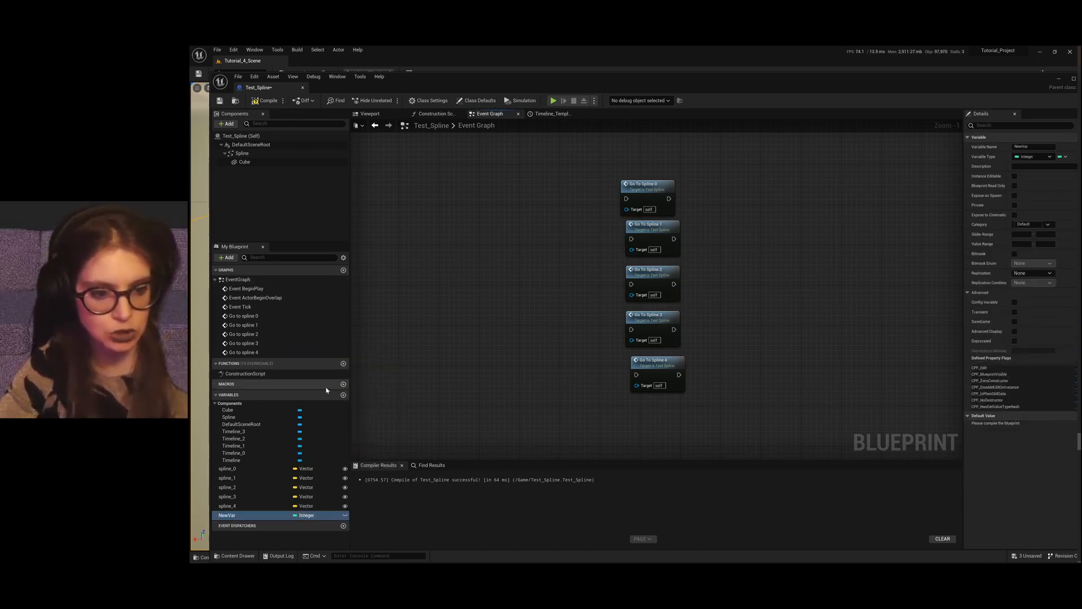
right_click(234, 520)
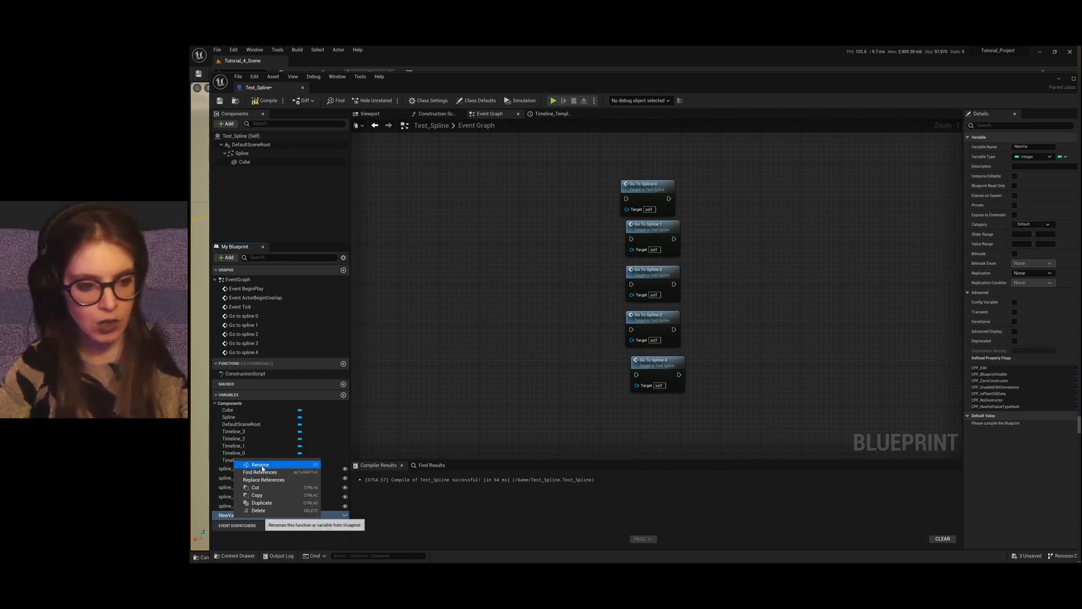
left_click(263, 468)
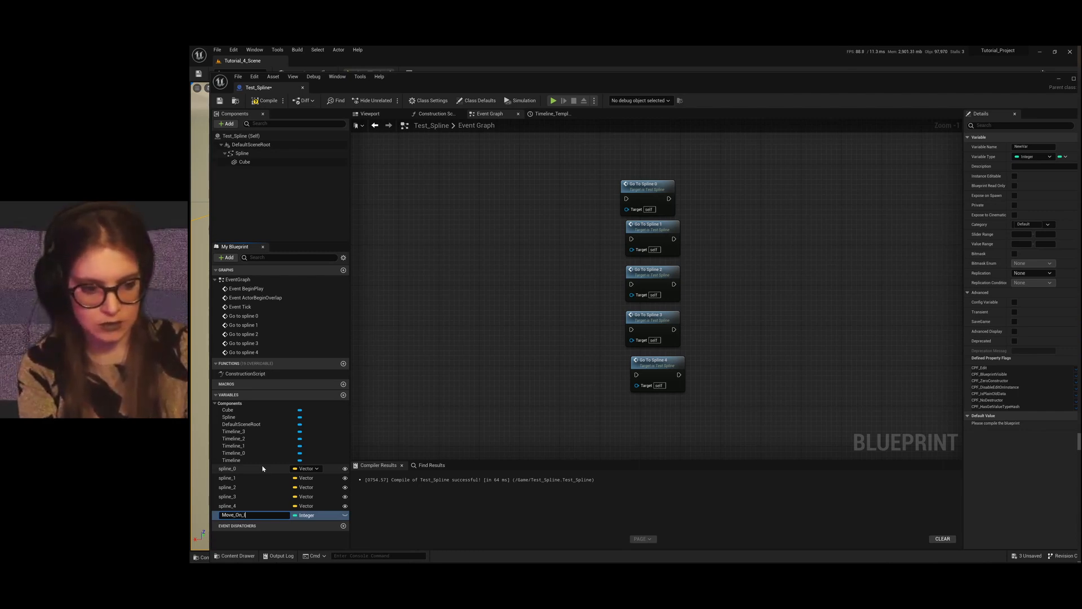
type("Move_On_Int")
key("Return")
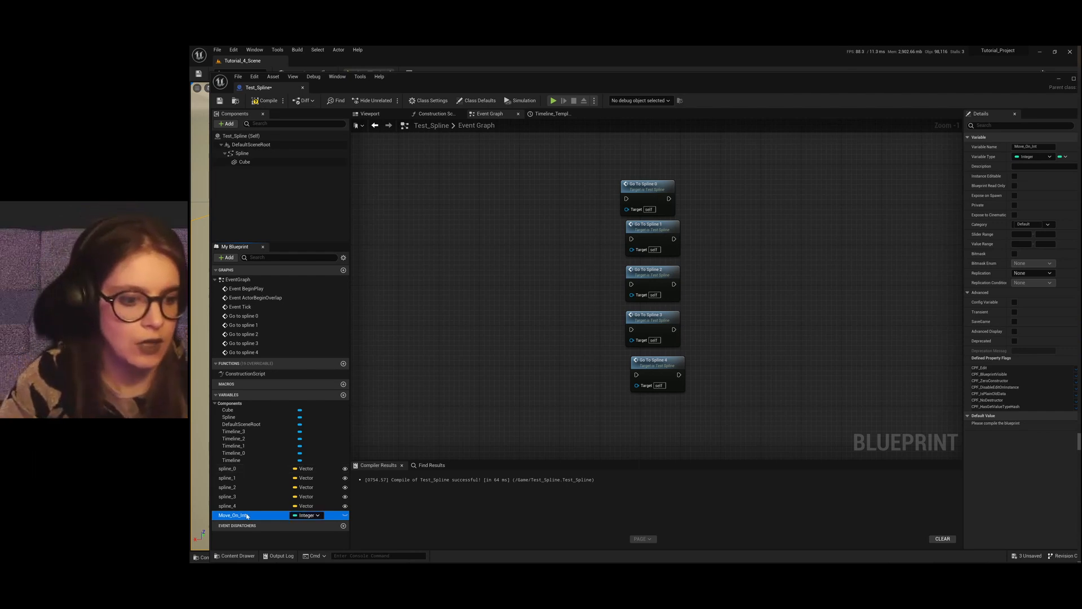
Step: Place a Move_On_Int getter and a Switch on Int node before the Go To Spline call nodes
left_click_drag(523, 219, 523, 220)
left_click(543, 227)
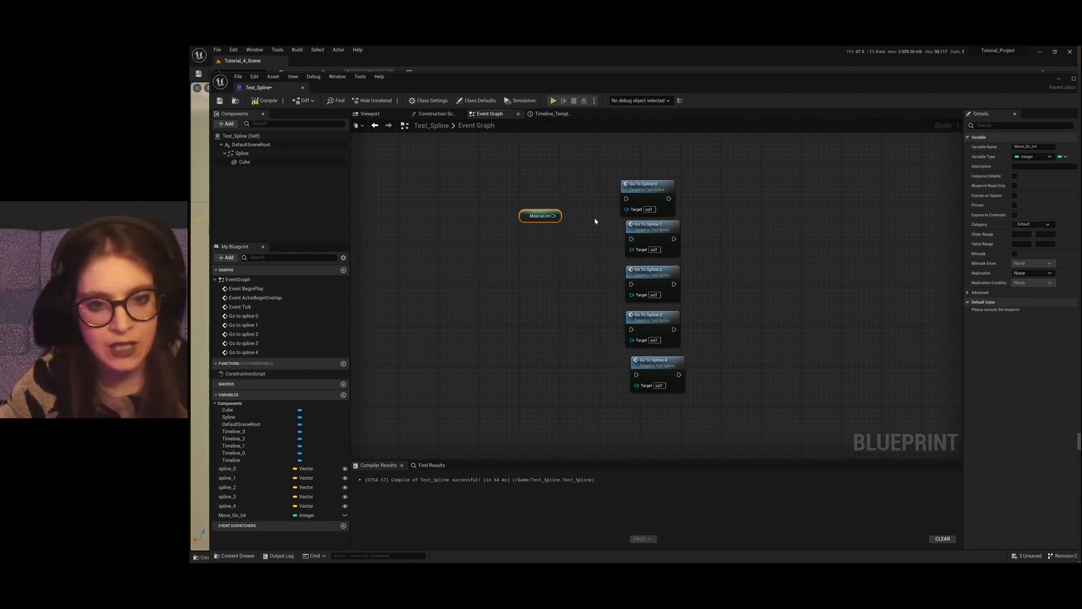
scroll(572, 197, "up", 1)
right_click(552, 199)
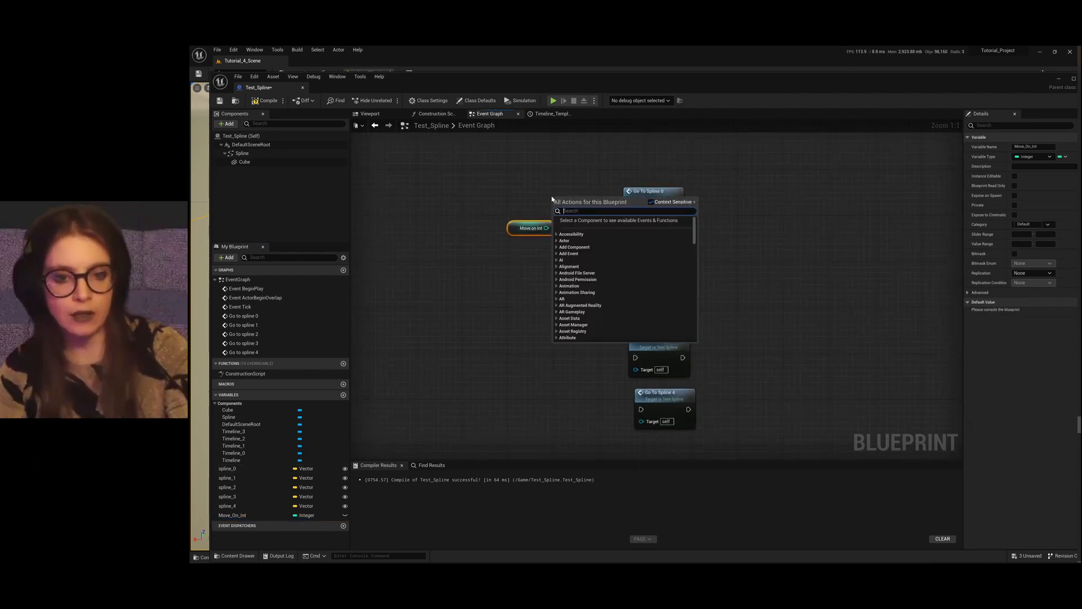
type("switch on int")
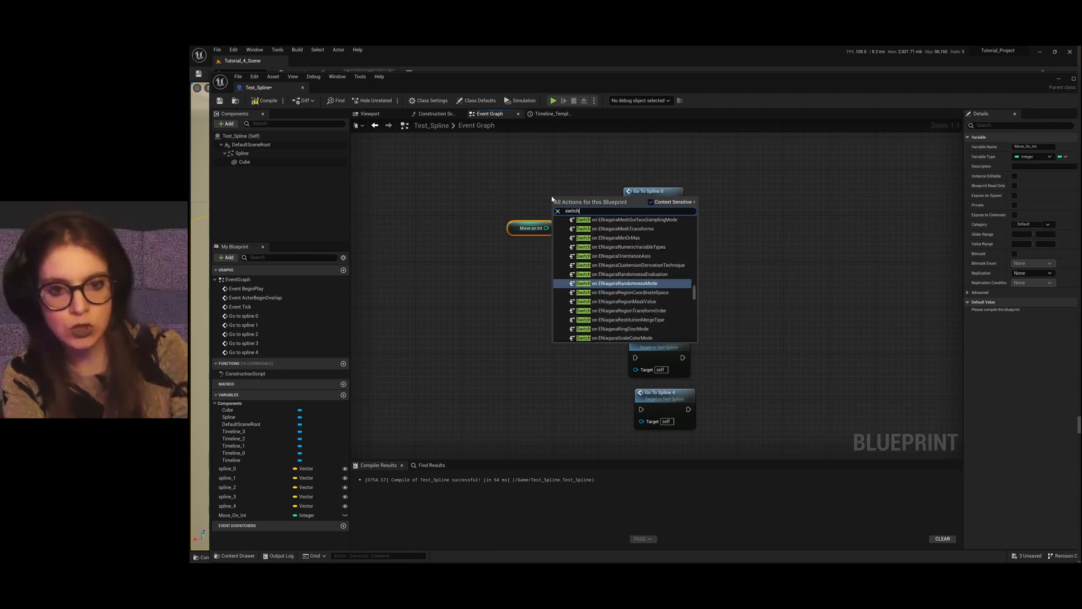
key("Return")
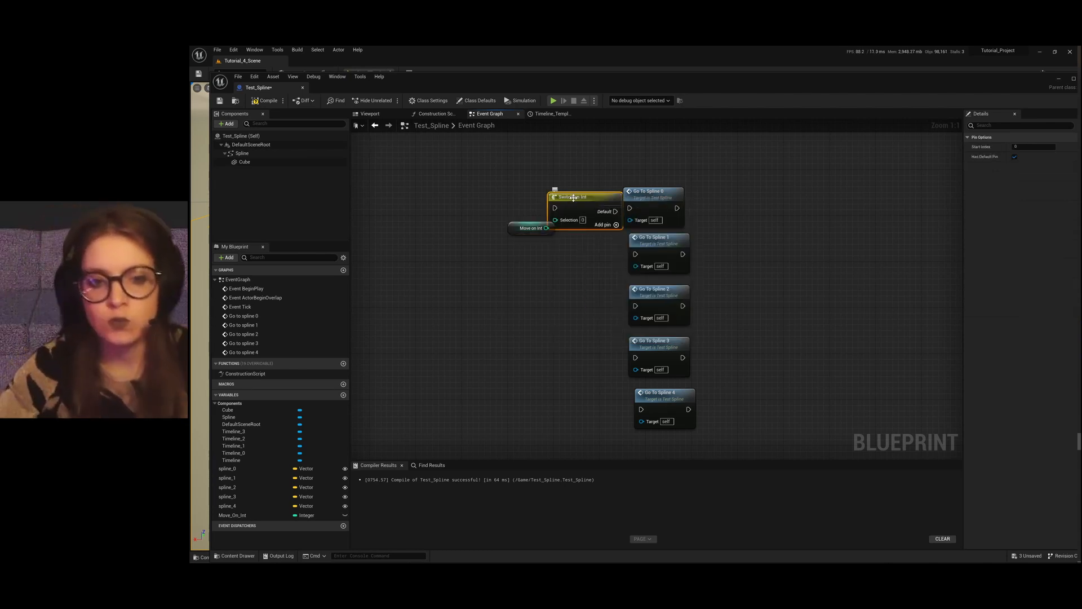
left_click_drag(514, 230, 479, 223)
left_click_drag(605, 224, 588, 211)
Step: Add five output pins, 0 to 4, to the Switch on Int node
left_click(599, 214)
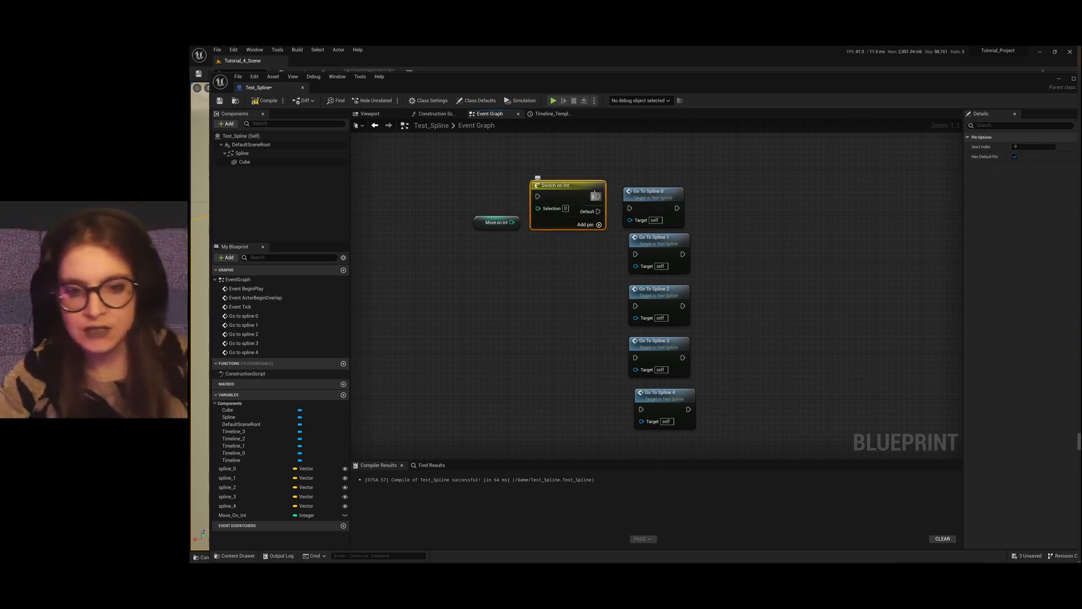
left_click(599, 225)
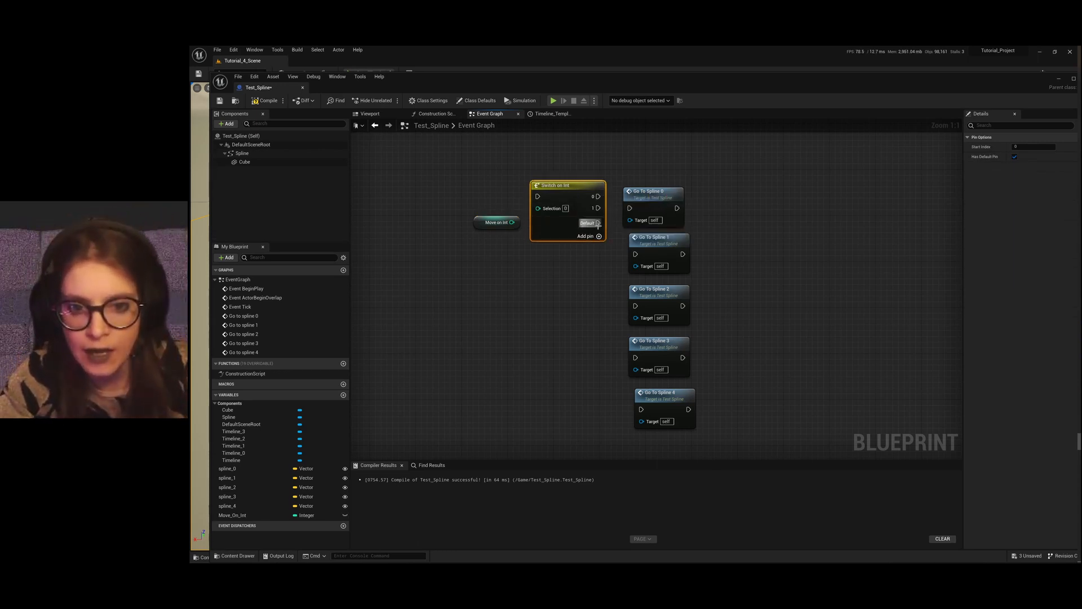
left_click(599, 236)
left_click(599, 247)
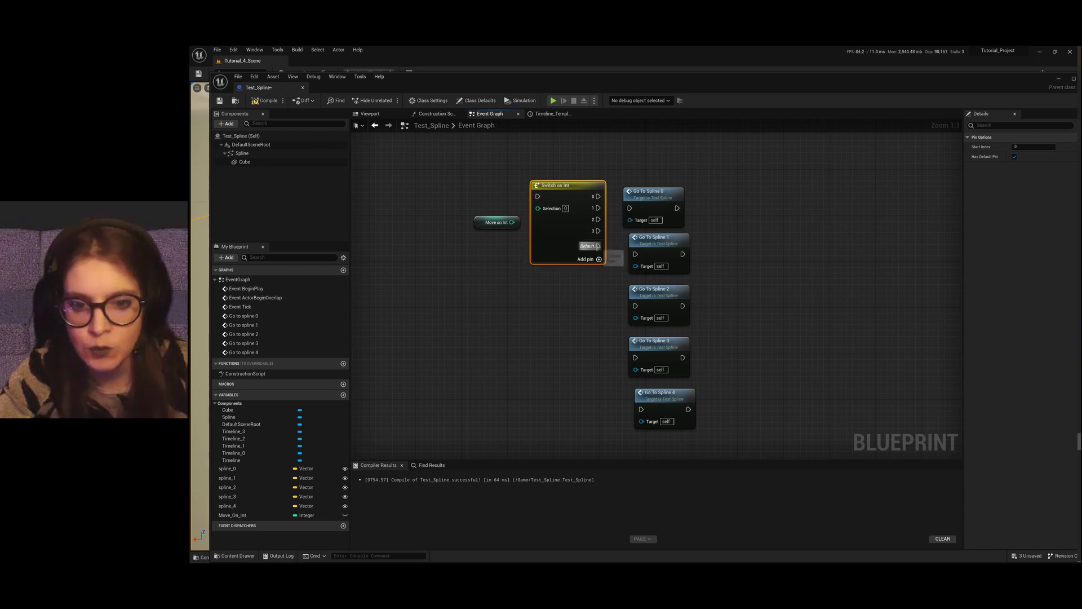
left_click(599, 259)
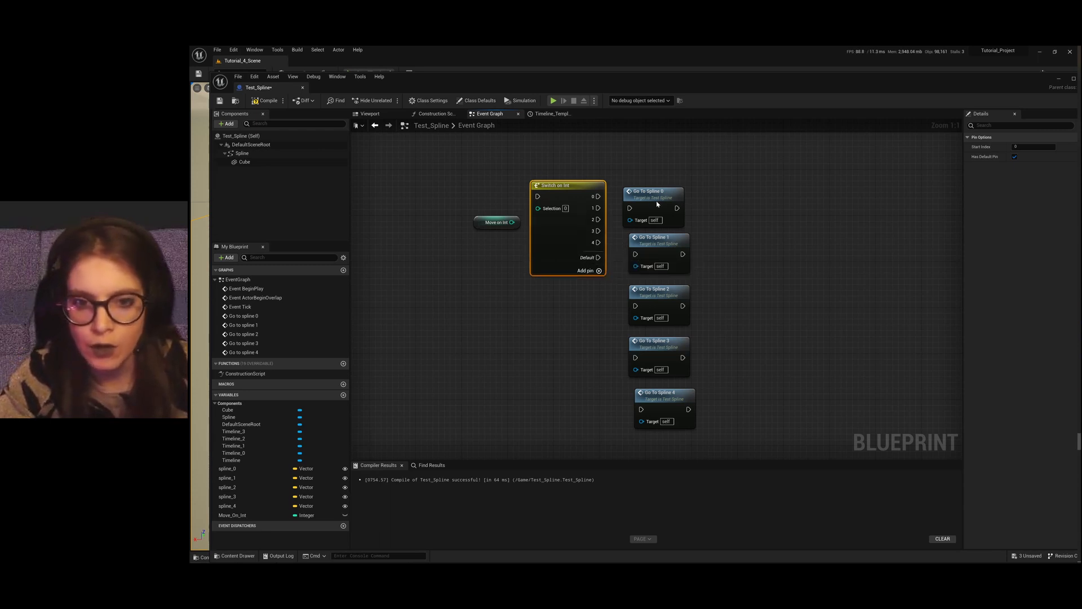
Step: Connect Move_On_Int to the switch's Selection and outputs 0 to 4 to the matching Go To Spline call nodes
left_click_drag(657, 204, 663, 198)
left_click_drag(491, 222, 540, 210)
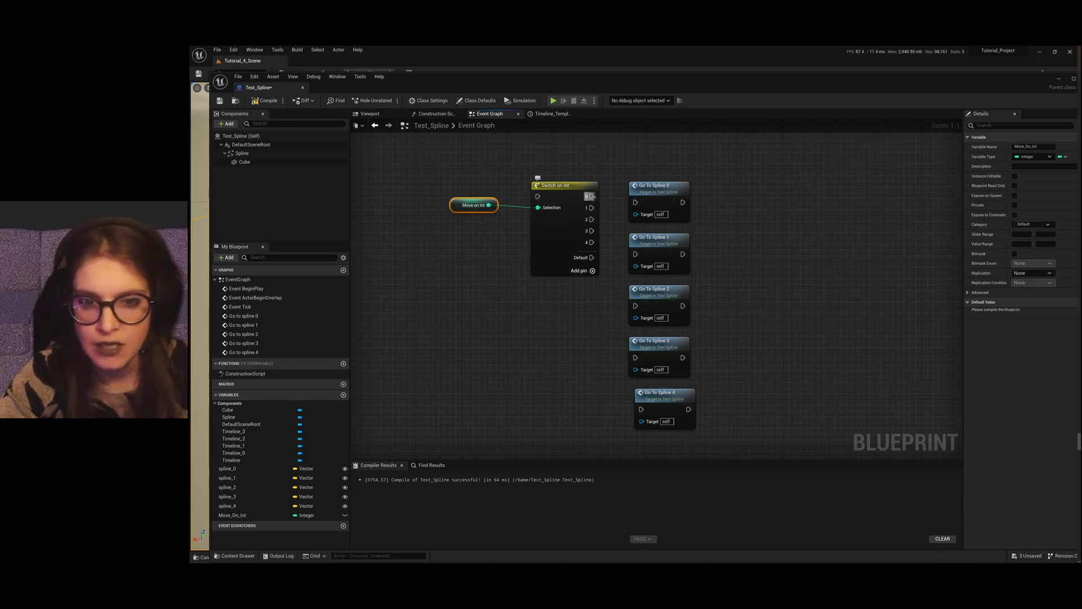
left_click_drag(598, 199, 635, 254)
left_click_drag(592, 219, 636, 306)
left_click_drag(632, 357, 635, 357)
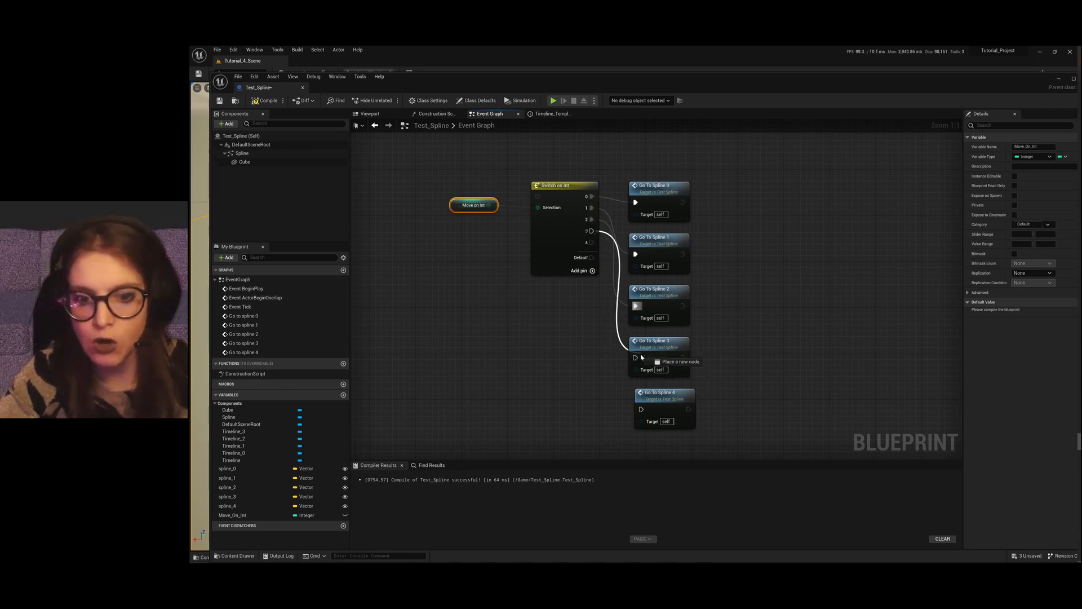
left_click_drag(591, 242, 641, 410)
scroll(688, 236, "down", 3)
scroll(645, 202, "up", 3)
scroll(648, 204, "down", 3)
scroll(572, 202, "up", 3)
left_click_drag(596, 219, 538, 163)
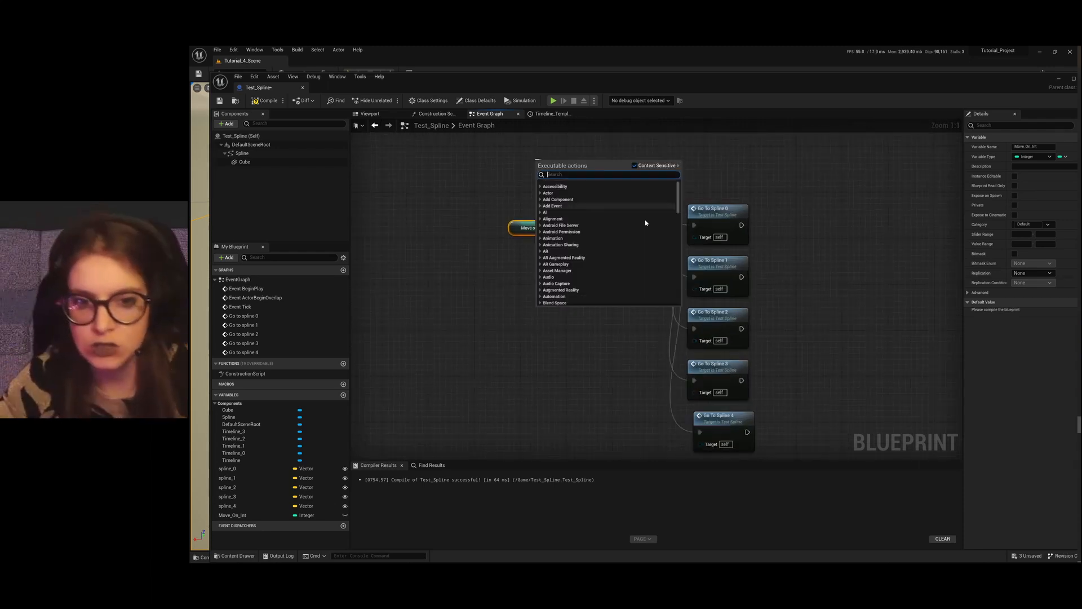
left_click(500, 162)
scroll(643, 223, "down", 3)
scroll(512, 185, "up", 3)
left_click_drag(660, 238, 575, 175)
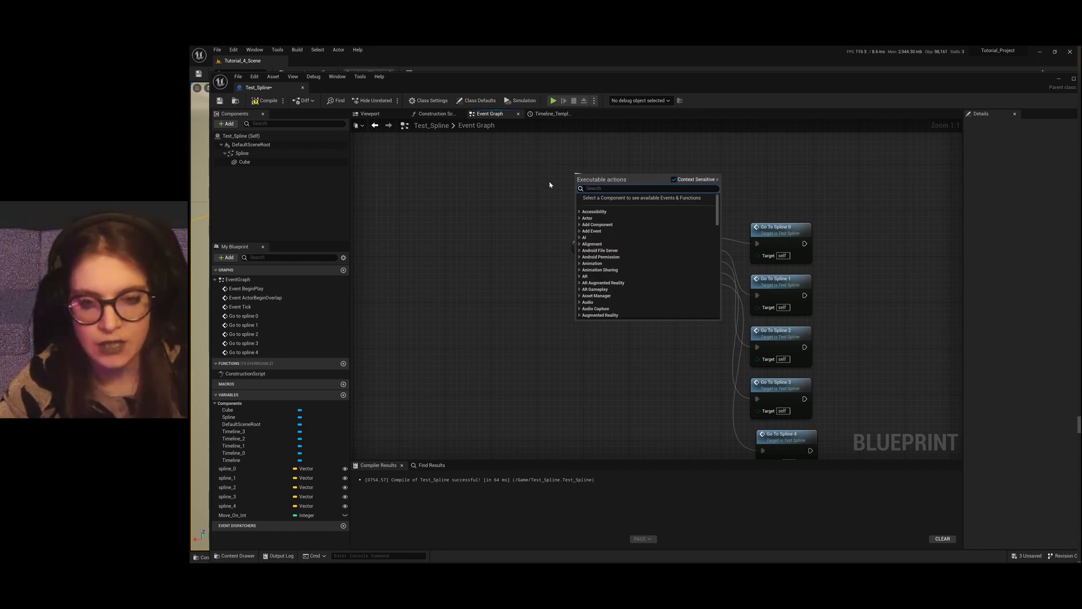
left_click(509, 180)
Step: Add a custom event named Move On Switch that feeds the Switch on Int node's execution input
left_click_drag(659, 238, 583, 163)
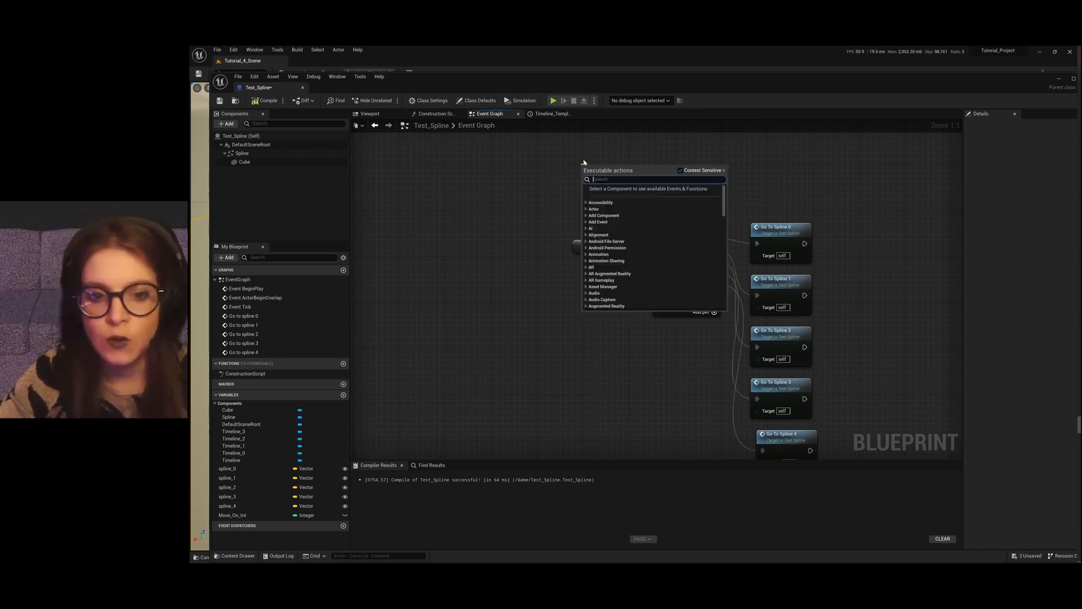
type("custom")
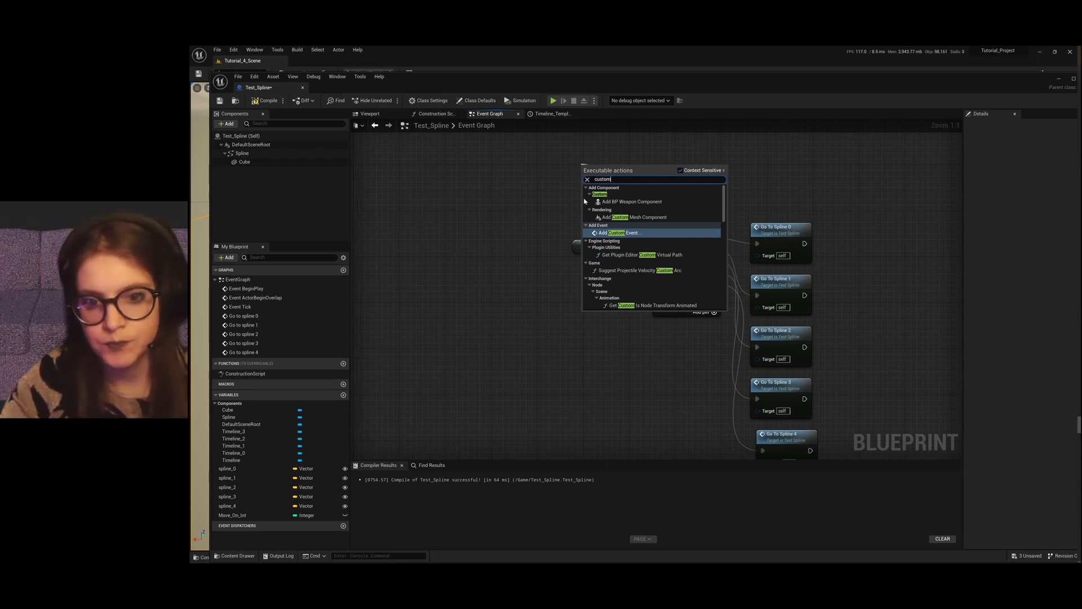
left_click(624, 233)
type("M")
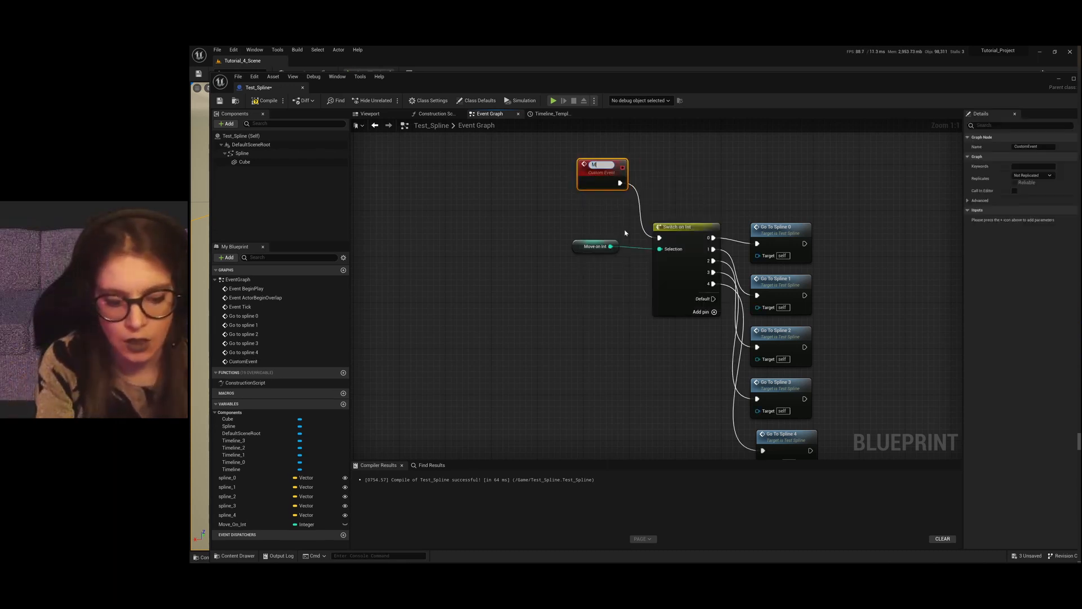
type("ove On")
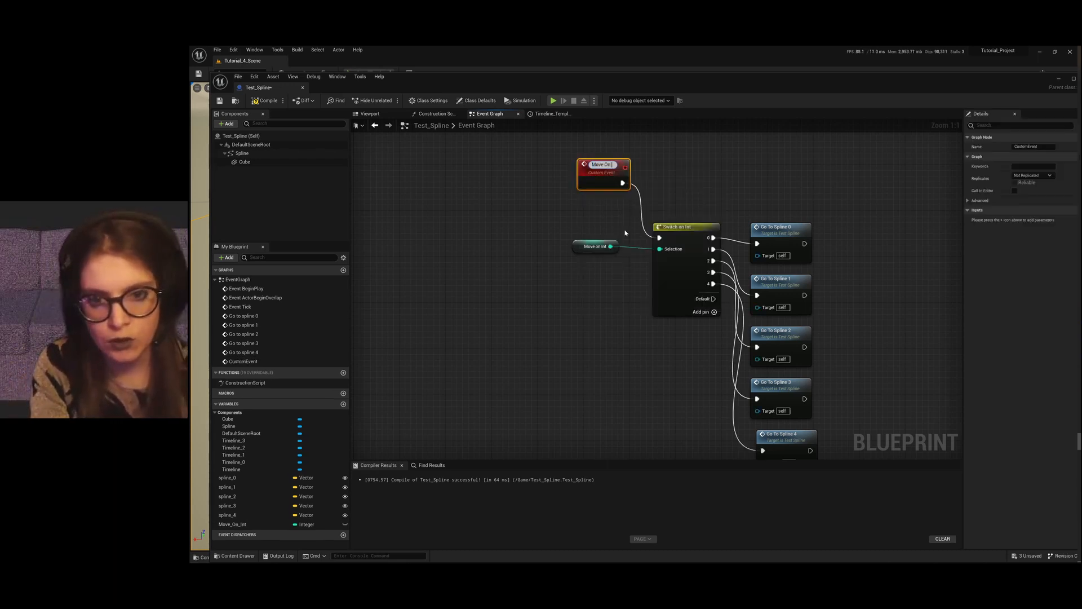
type(" Switch")
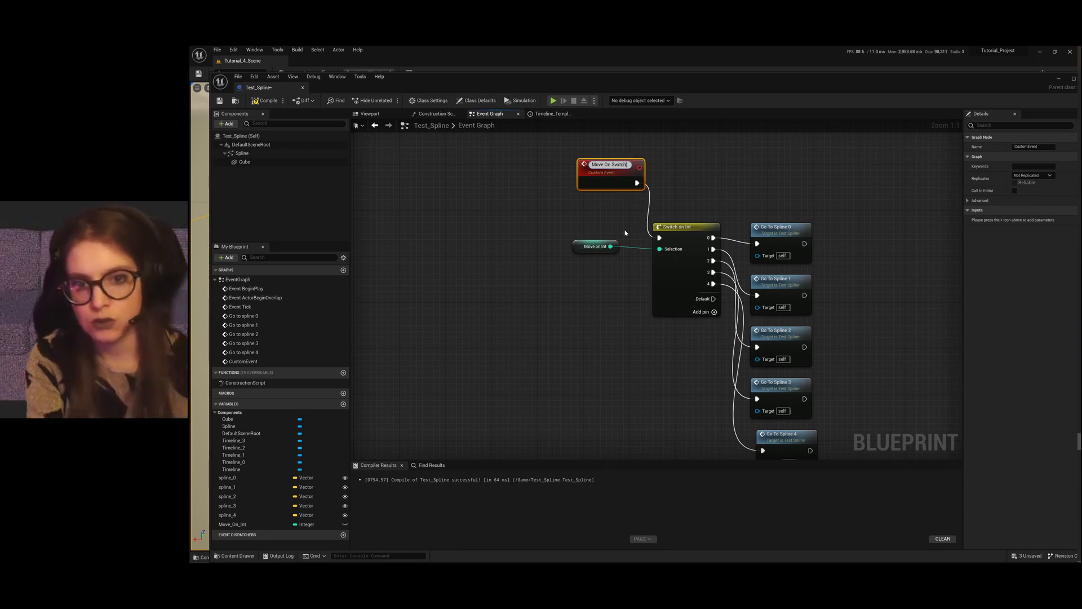
key("Return")
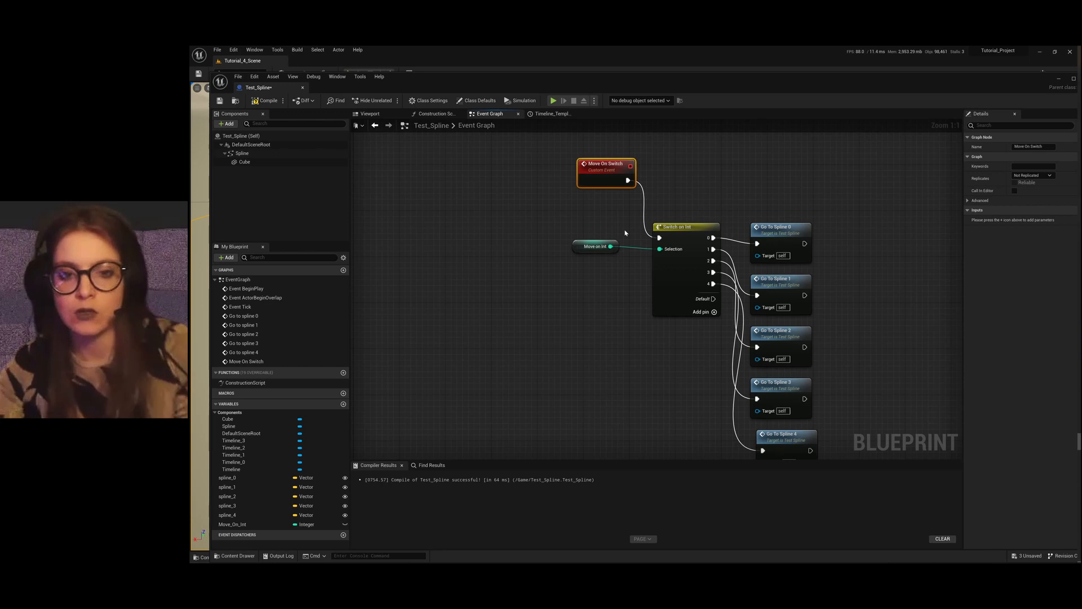
Step: Add a Move On Switch call node using the event's copied name and connect it to Event Tick
right_click(606, 172)
left_click(624, 242)
key("ctrl+c")
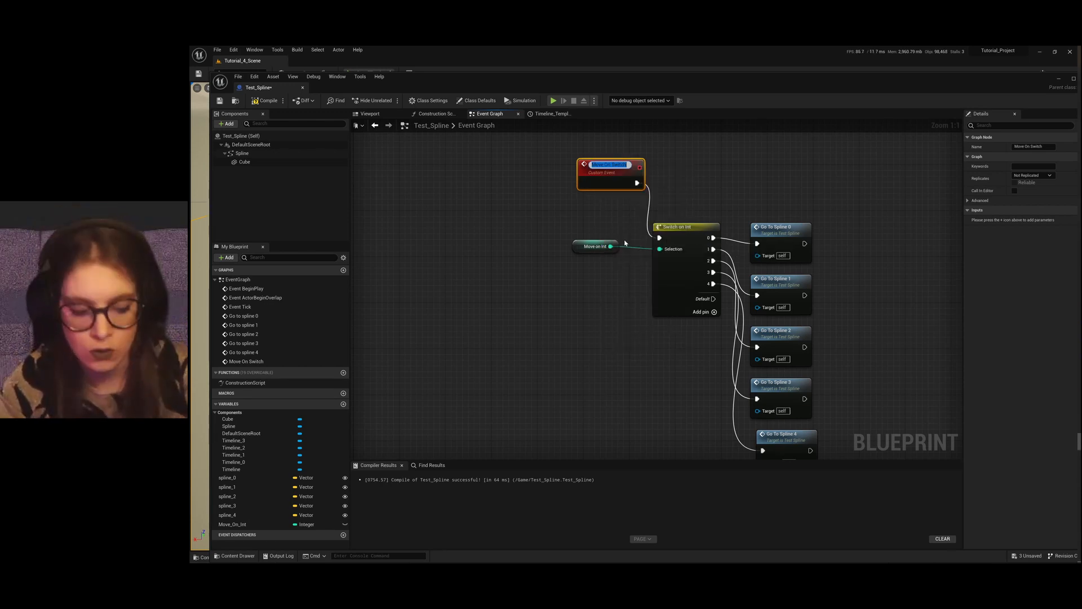
left_click(530, 205)
right_click(510, 200)
key("ctrl+v")
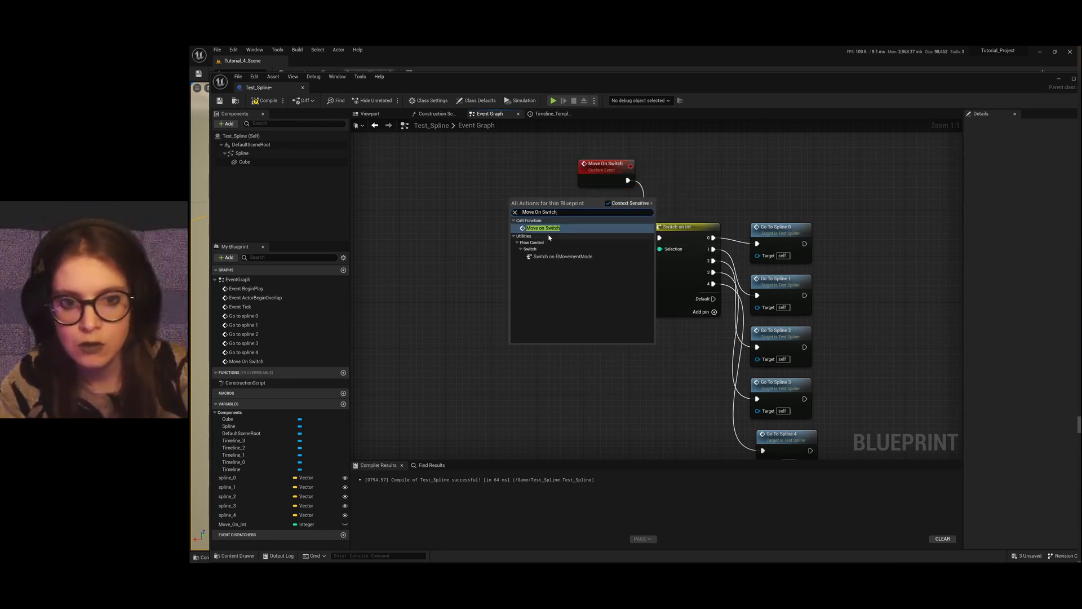
left_click(551, 228)
left_click_drag(536, 202, 512, 324)
scroll(624, 299, "down", 4)
scroll(535, 355, "up", 3)
scroll(536, 319, "up", 1)
Step: Compile and save the Test_Spline blueprint, and review the finished node layout
left_click(265, 100)
left_click(220, 100)
scroll(526, 292, "down", 6)
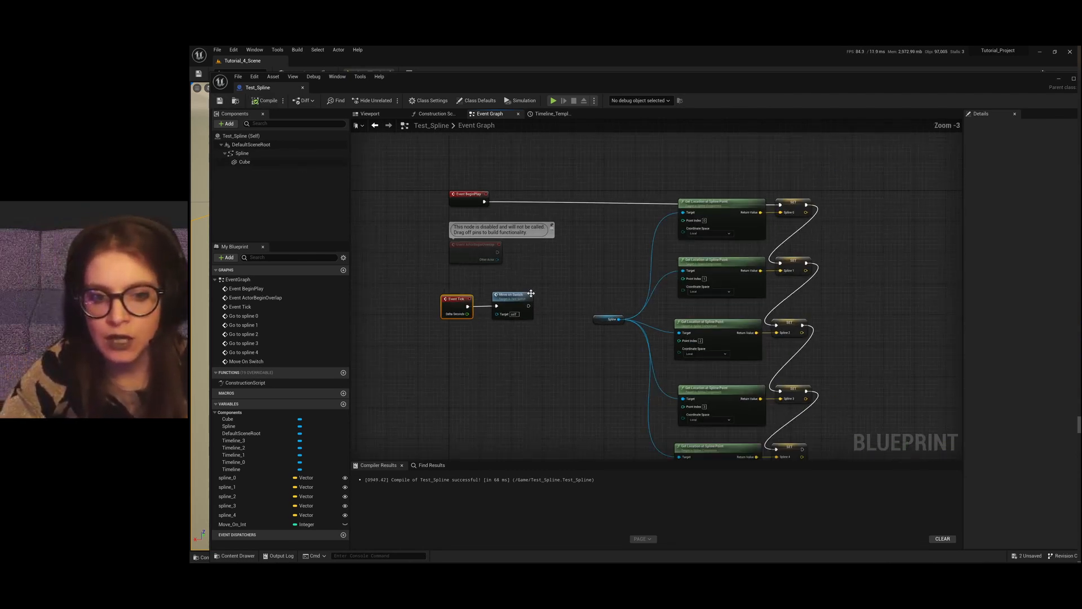
scroll(518, 280, "down", 3)
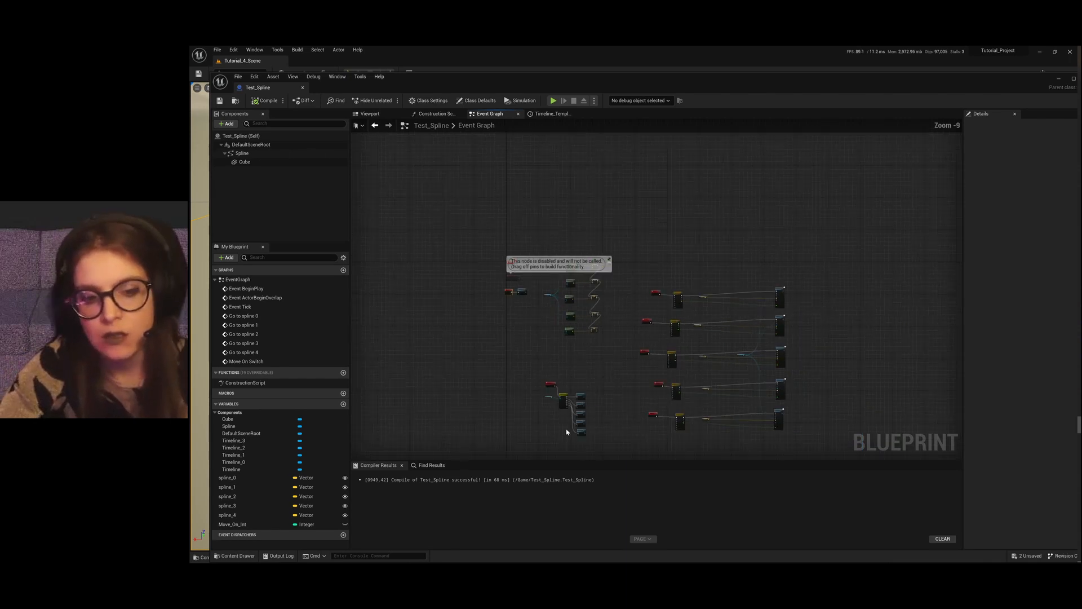
scroll(567, 431, "up", 4)
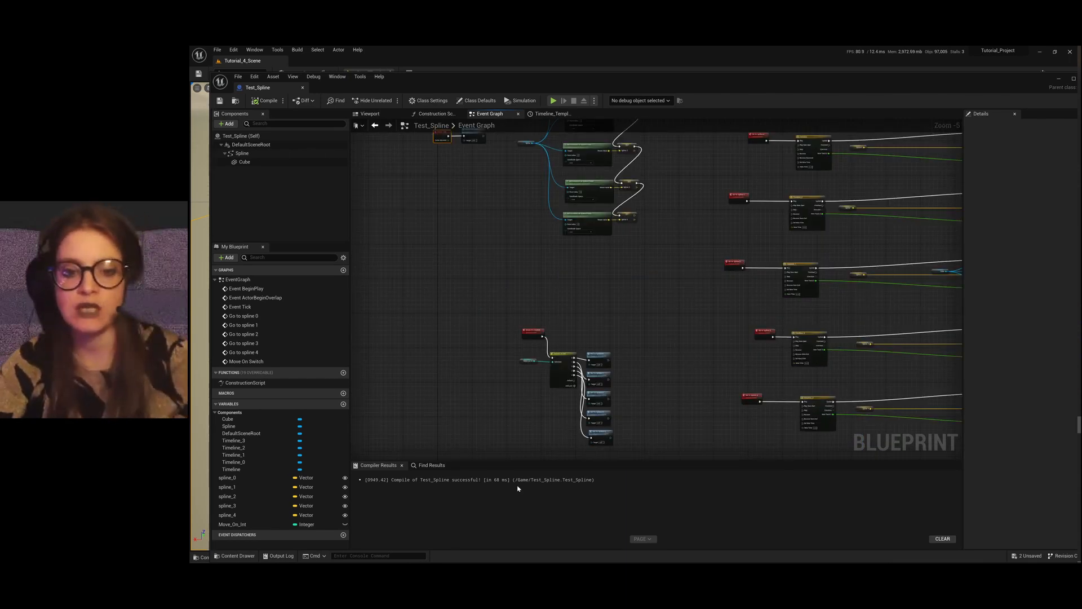
Step: Move the five Go To Spline call nodes farther from the Switch on Int node to spread out their wires
scroll(543, 339, "down", 4)
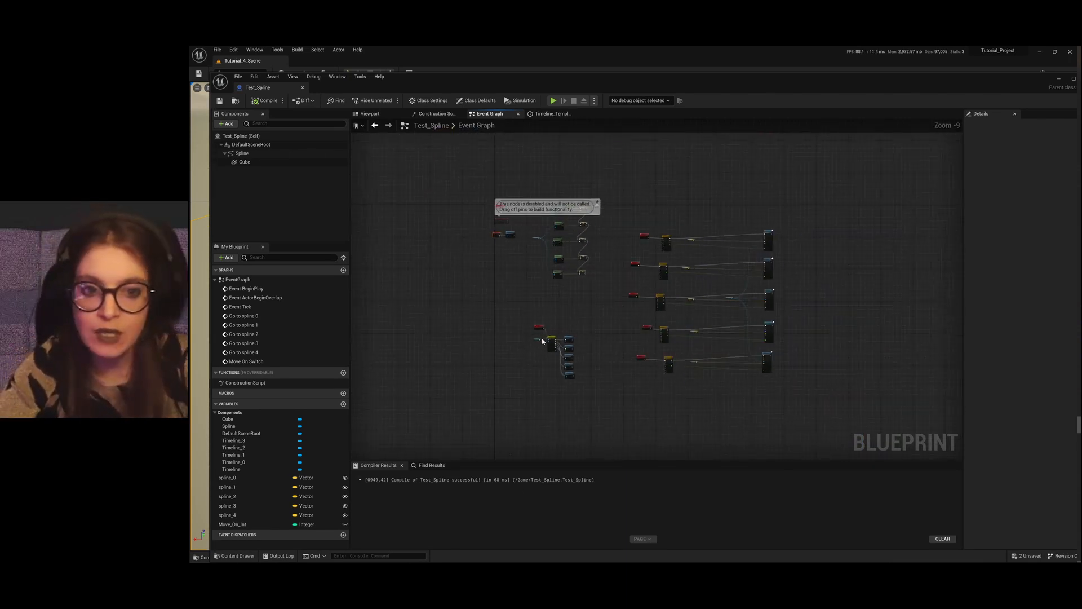
scroll(556, 335, "up", 3)
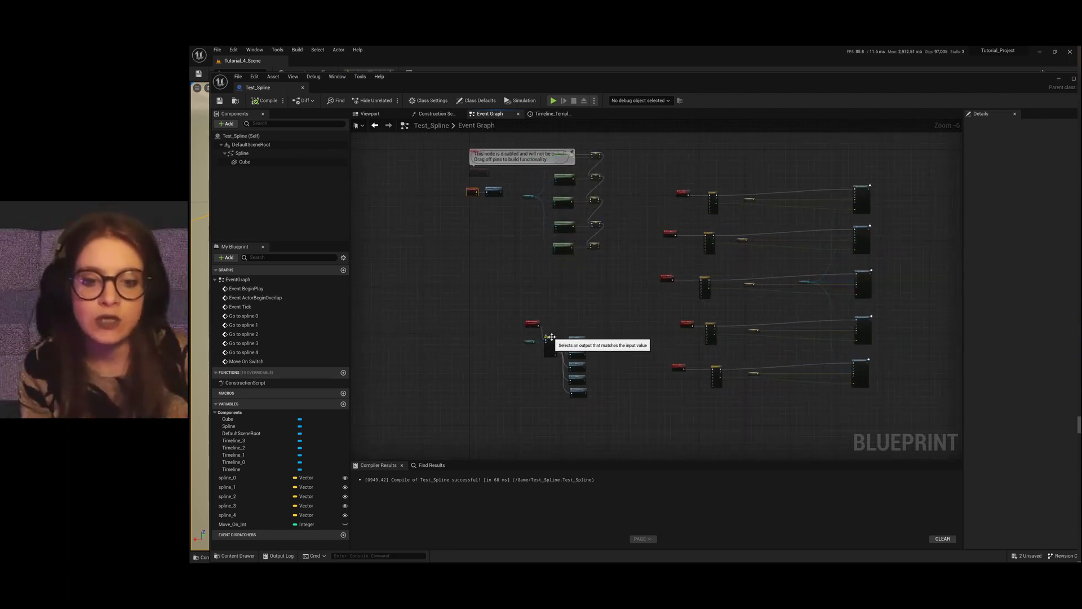
scroll(550, 337, "up", 2)
scroll(575, 377, "down", 2)
scroll(573, 283, "up", 2)
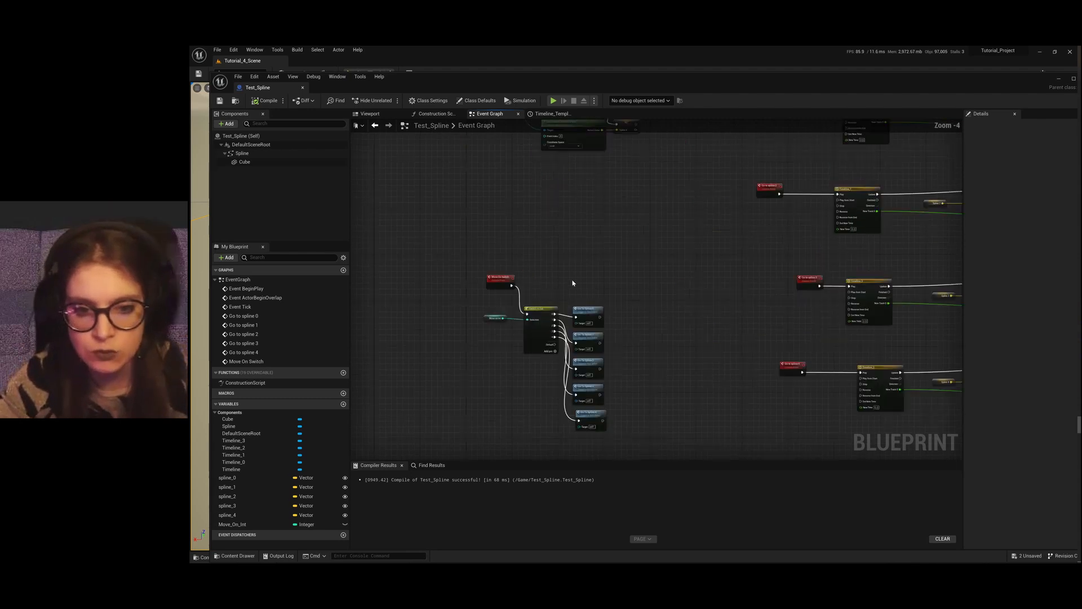
scroll(496, 341, "up", 1)
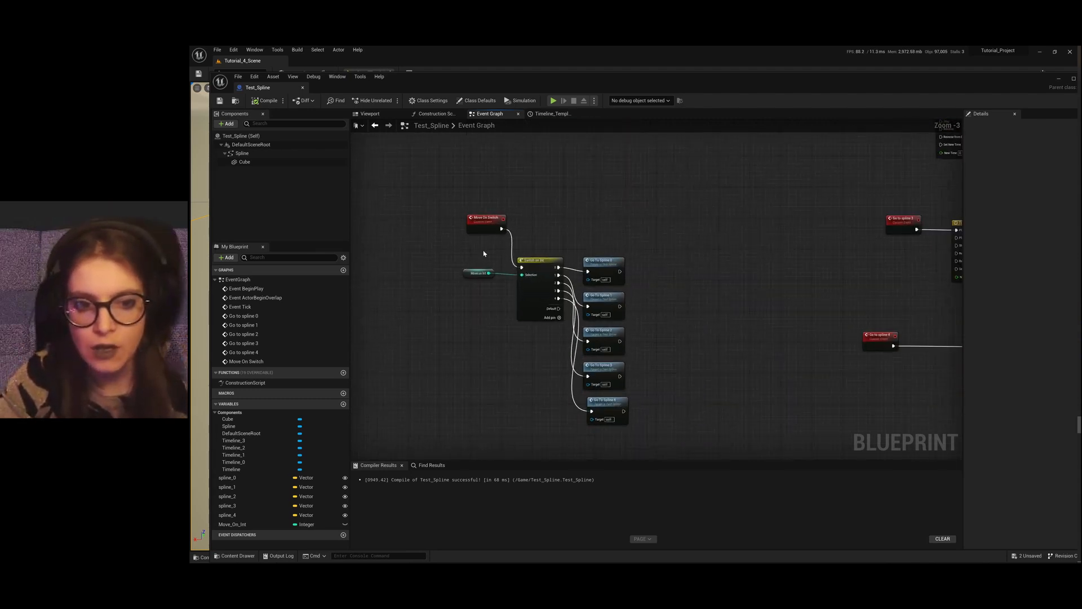
left_click_drag(661, 454, 698, 241)
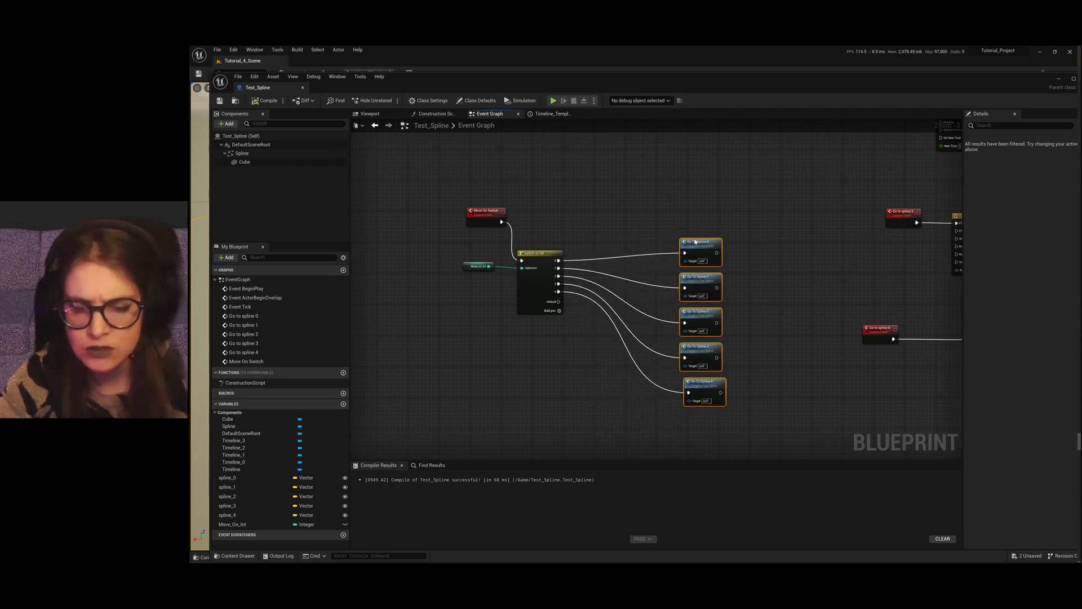
left_click(618, 195)
Step: Examine the Move On Switch event, its Switch on Int connections and the surrounding event graph layout
scroll(535, 207, "down", 4)
scroll(603, 206, "up", 5)
scroll(521, 325, "down", 4)
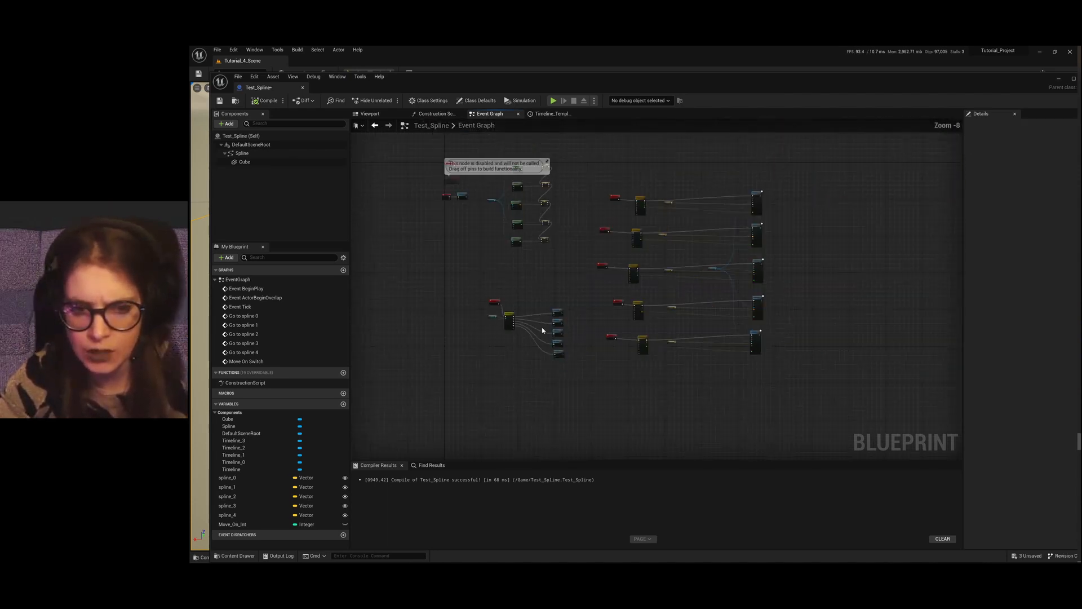
scroll(550, 330, "up", 4)
scroll(465, 338, "down", 2)
scroll(466, 337, "up", 1)
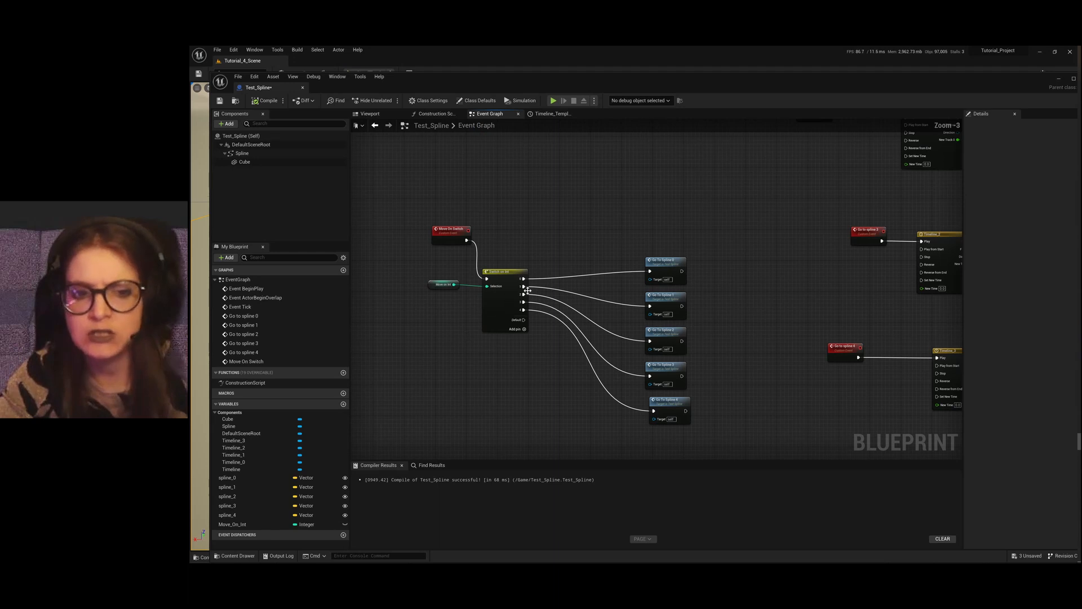
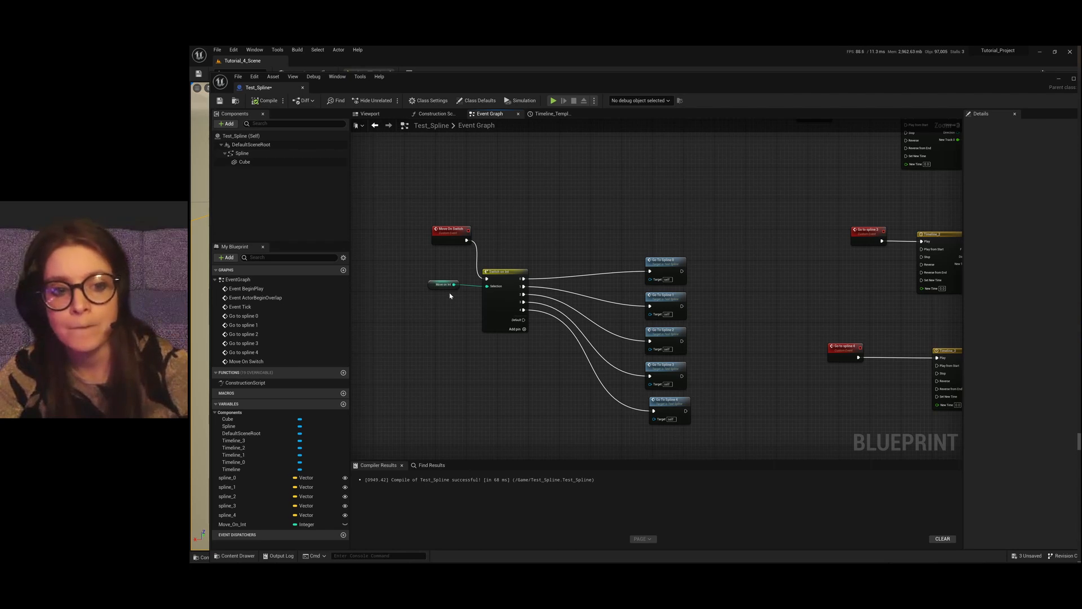
scroll(549, 265, "down", 3)
scroll(578, 293, "up", 3)
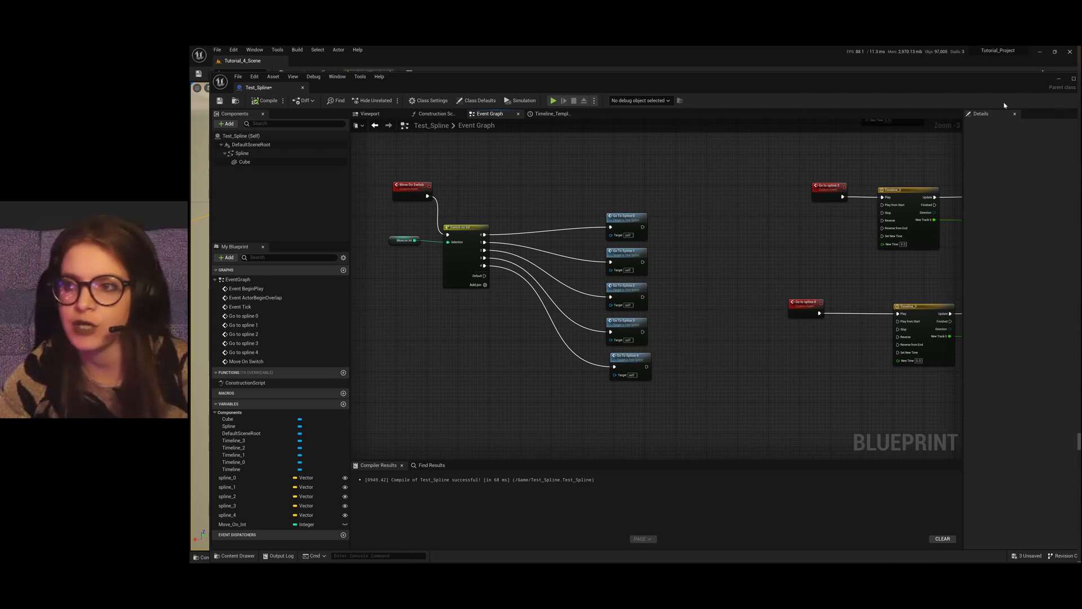
scroll(832, 283, "down", 1)
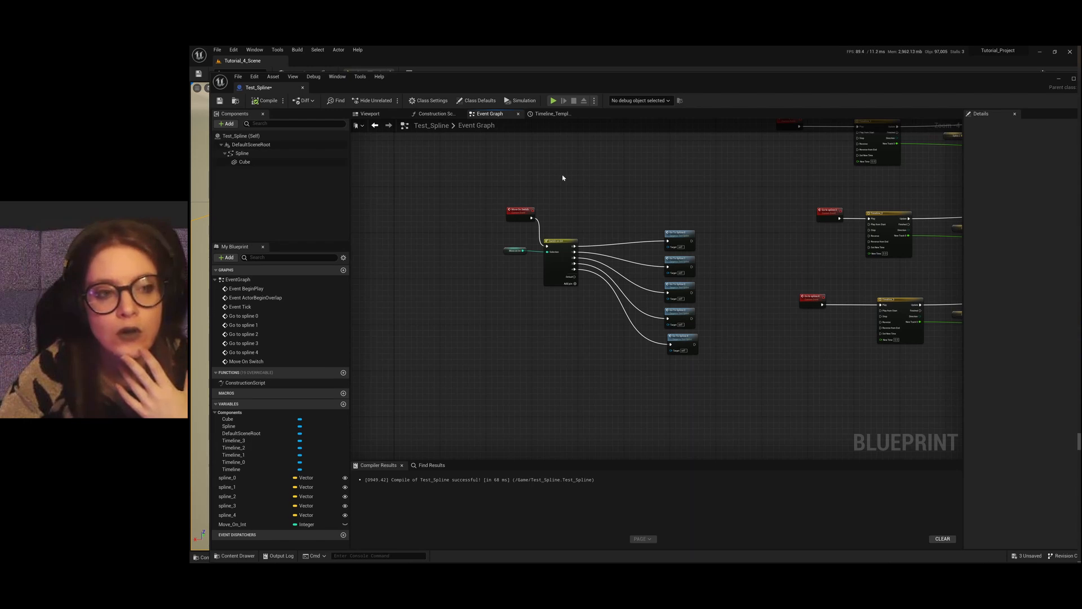
Step: In the blueprint's 3D view, move the spline's end point away from the cube along X to about 733
left_click(370, 113)
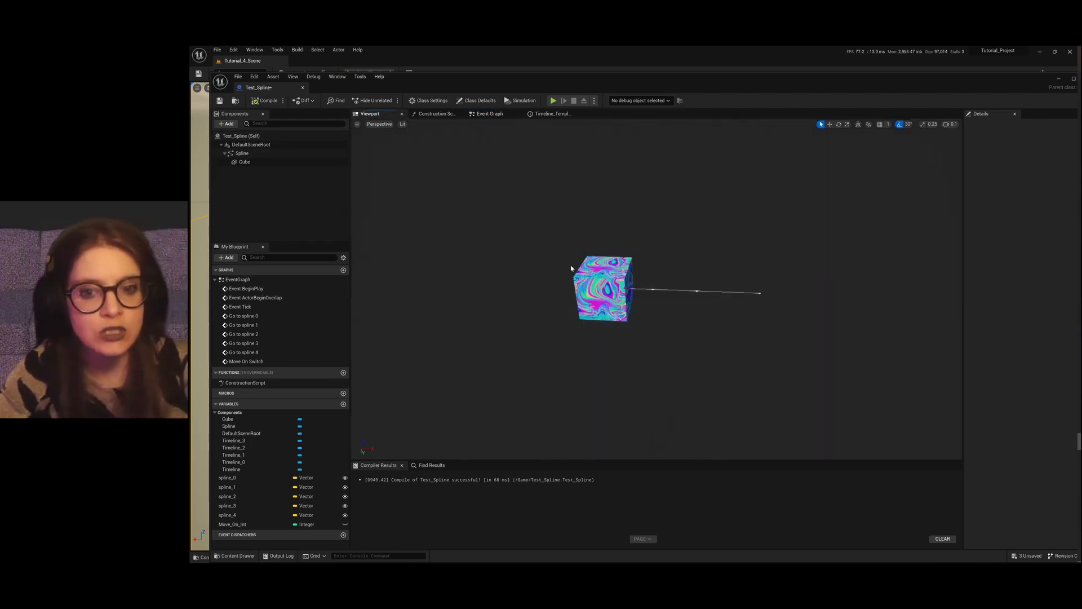
left_click(245, 162)
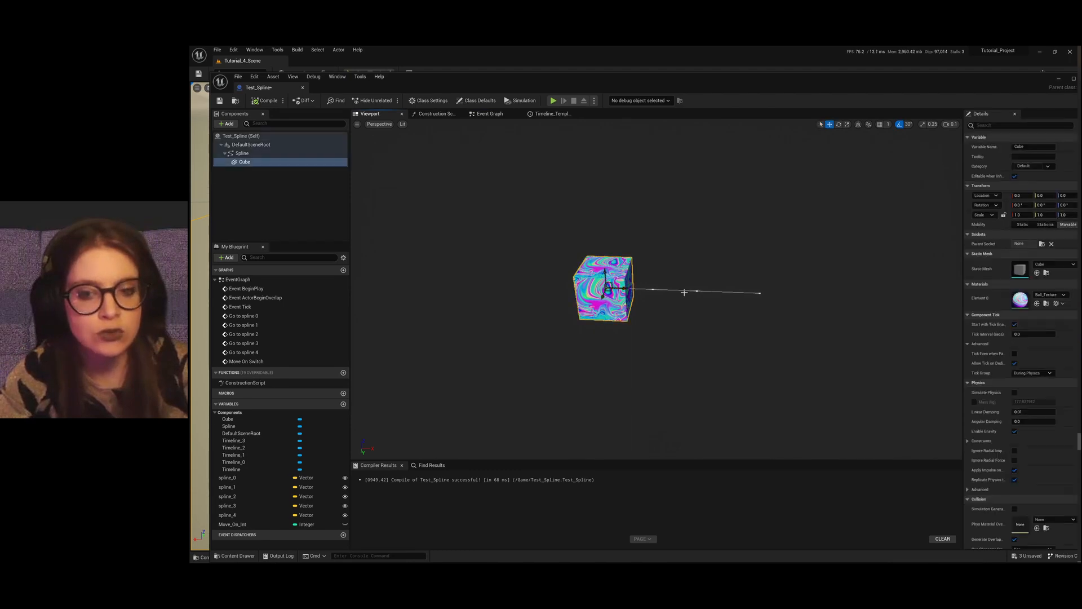
left_click(760, 293)
scroll(733, 293, "down", 1)
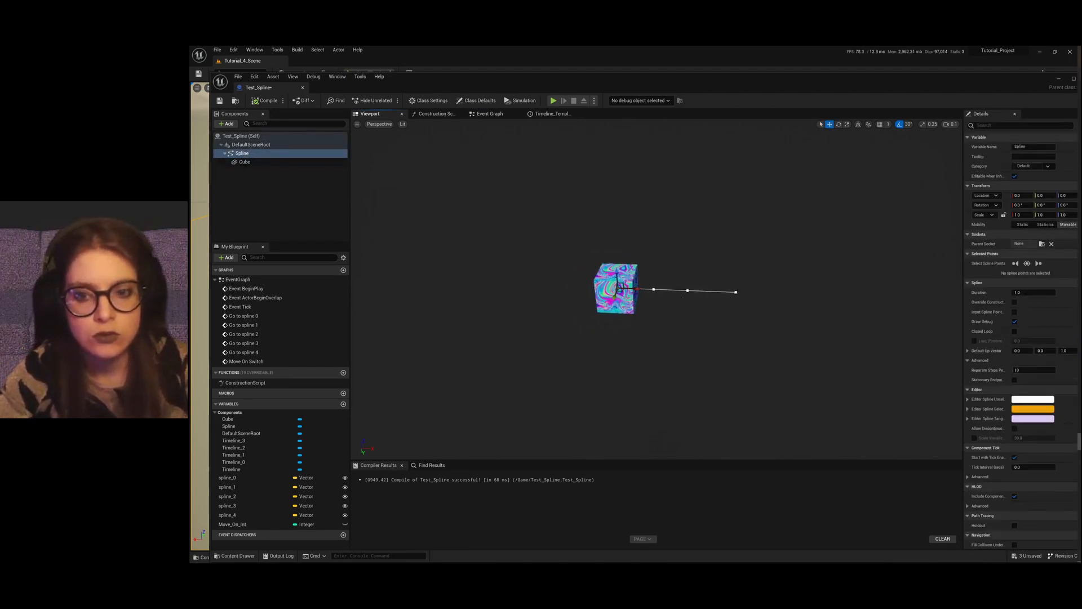
left_click(736, 293)
left_click_drag(754, 293, 850, 314)
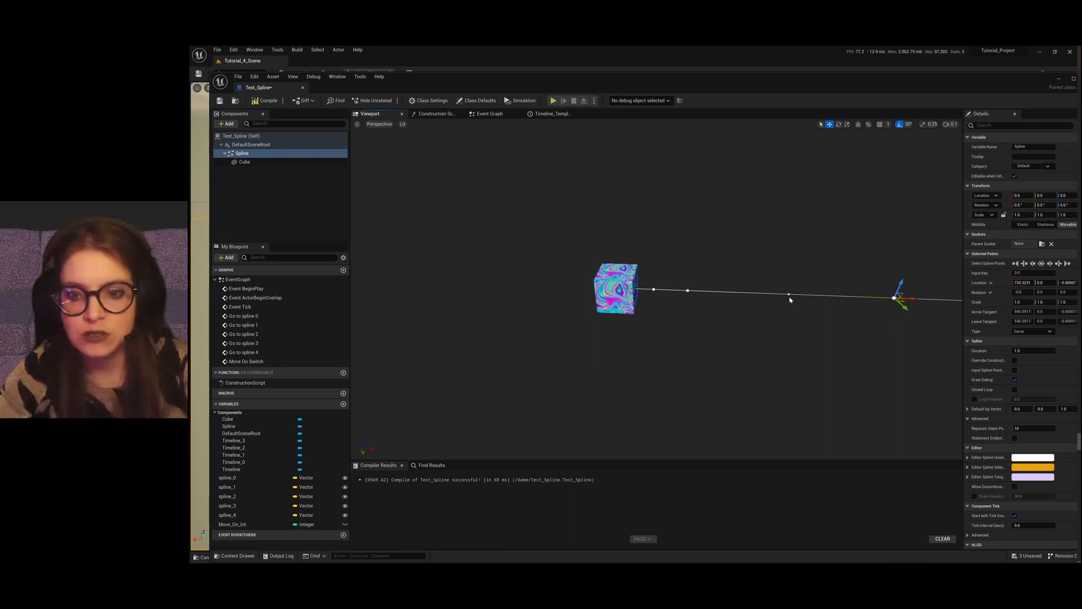
Step: Move the spline's first point along X to about -473 on the cube's opposite side, and select the Cube component
left_click(626, 289)
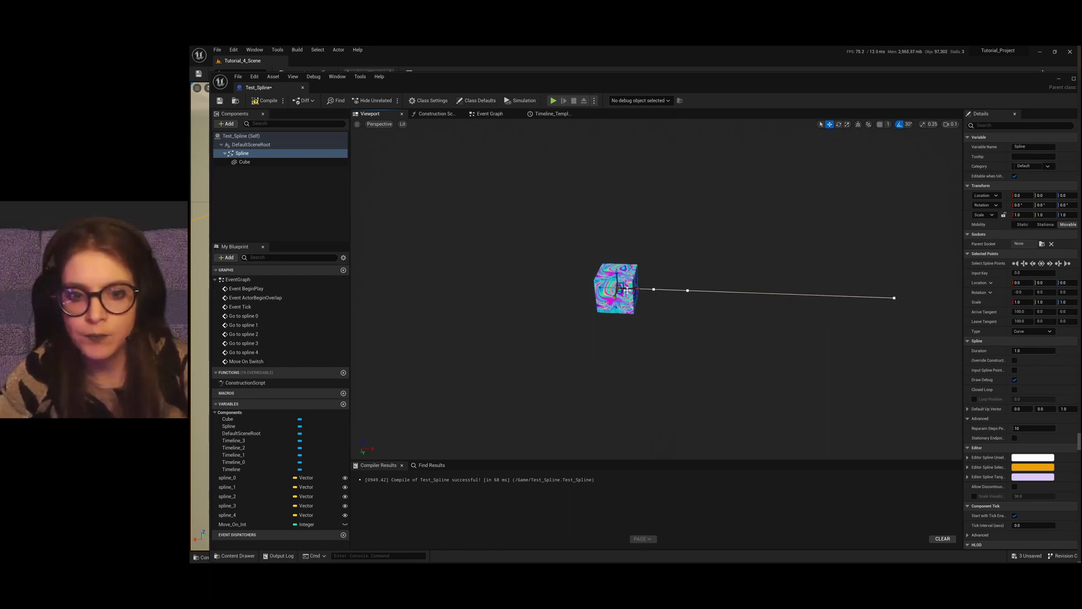
left_click_drag(639, 289, 454, 282)
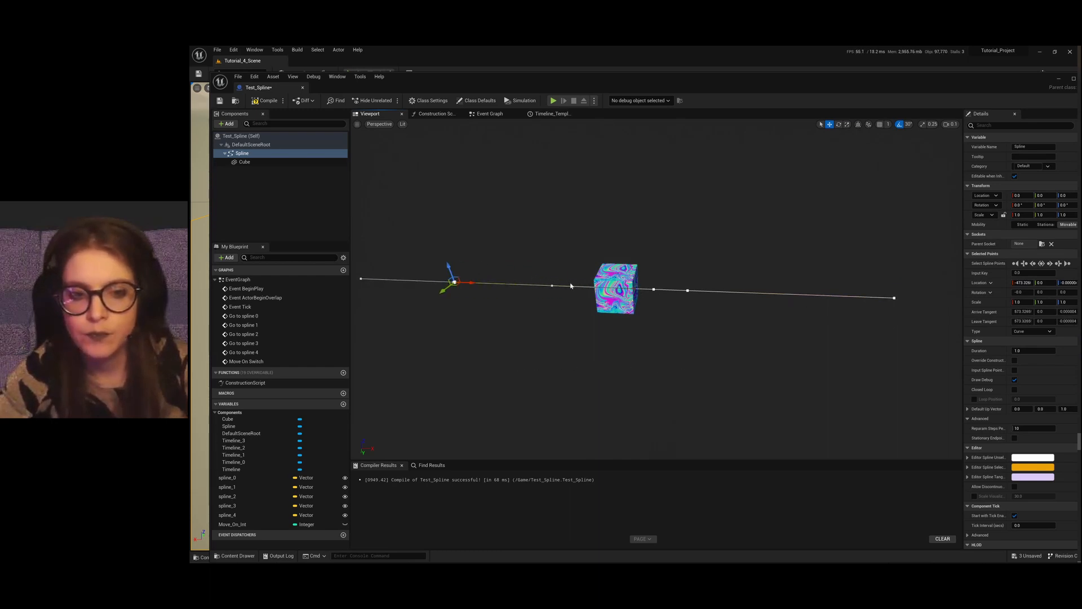
left_click(616, 288)
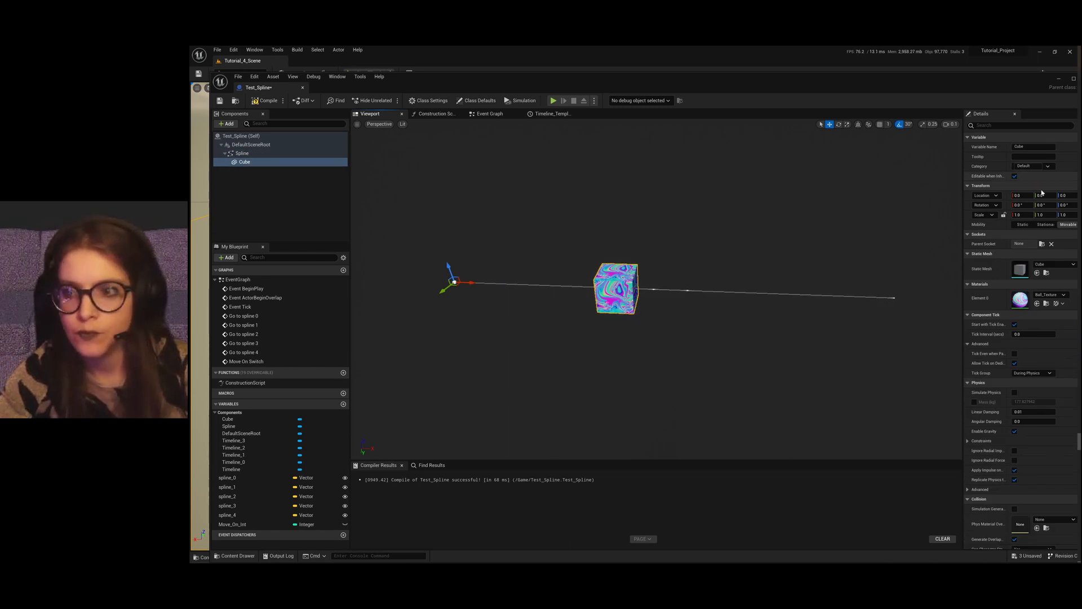
Step: Set the first spline point's X and Z location to 0 so that it sits at the origin
scroll(867, 310, "down", 2)
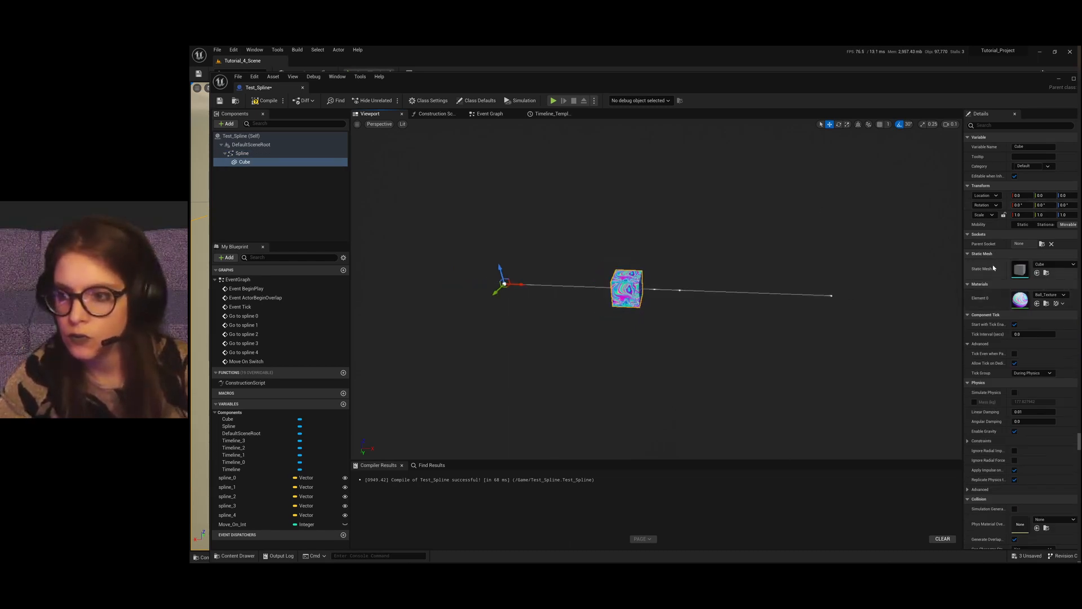
left_click_drag(965, 262, 870, 264)
left_click(242, 152)
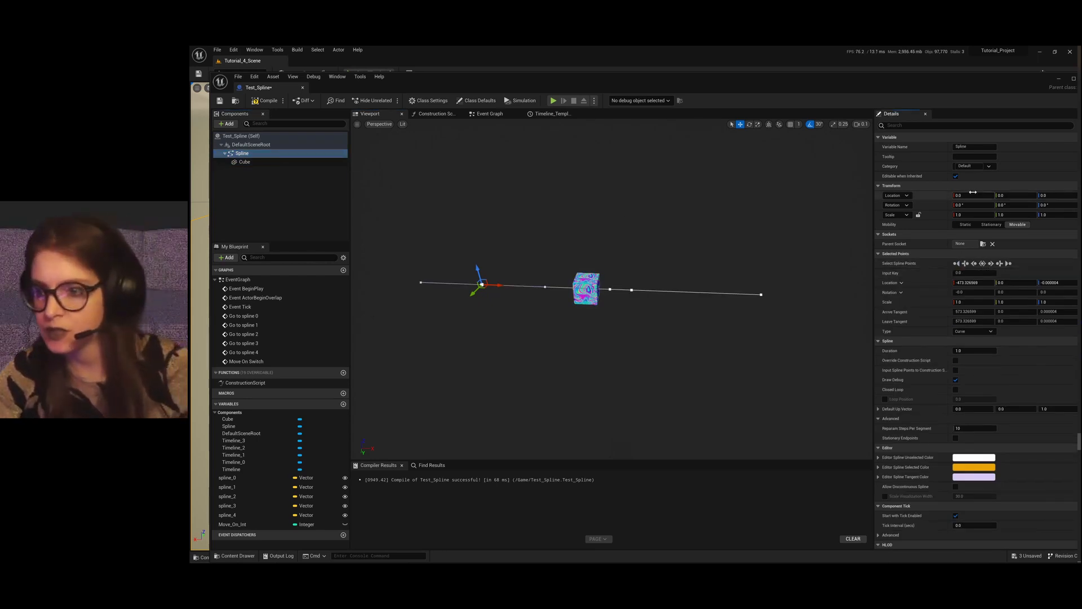
left_click(971, 283)
type("0")
key("Tab")
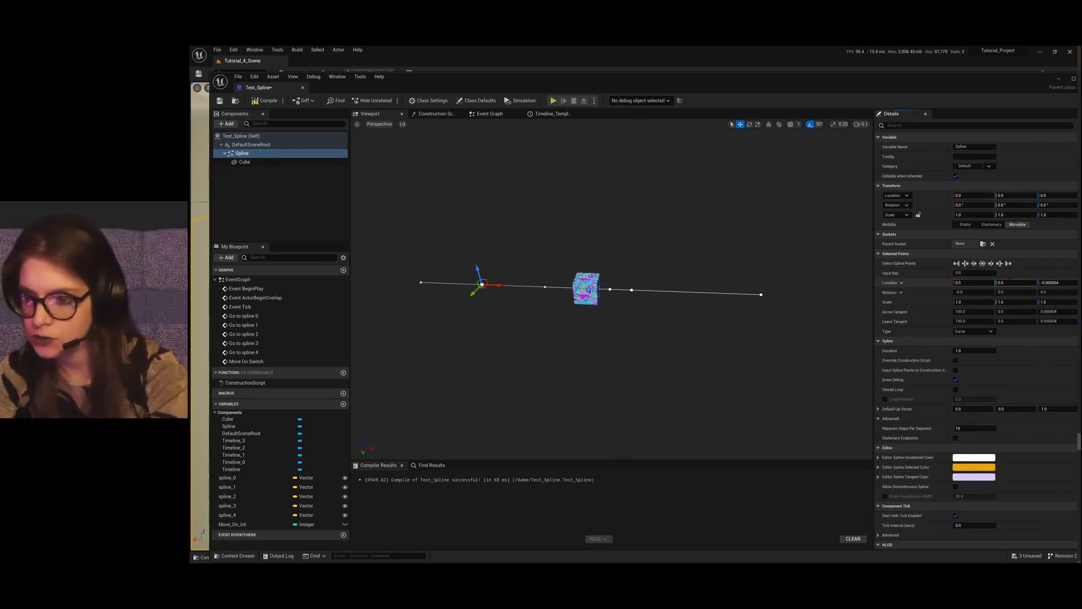
key("Tab")
type("0")
key("Return")
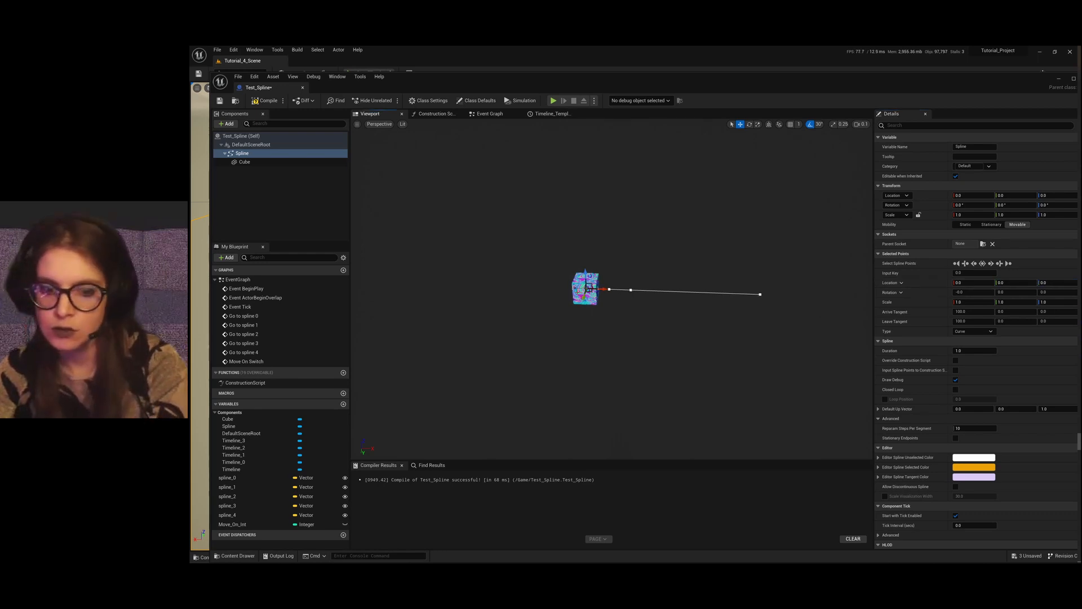
Step: Move the second and third spline points further along X, to about 410 and about 753
left_click(993, 265)
mouse_move(628, 291)
right_mouse_down()
mouse_move(704, 289)
mouse_move(608, 290)
right_mouse_up()
left_click_drag(614, 290, 688, 289)
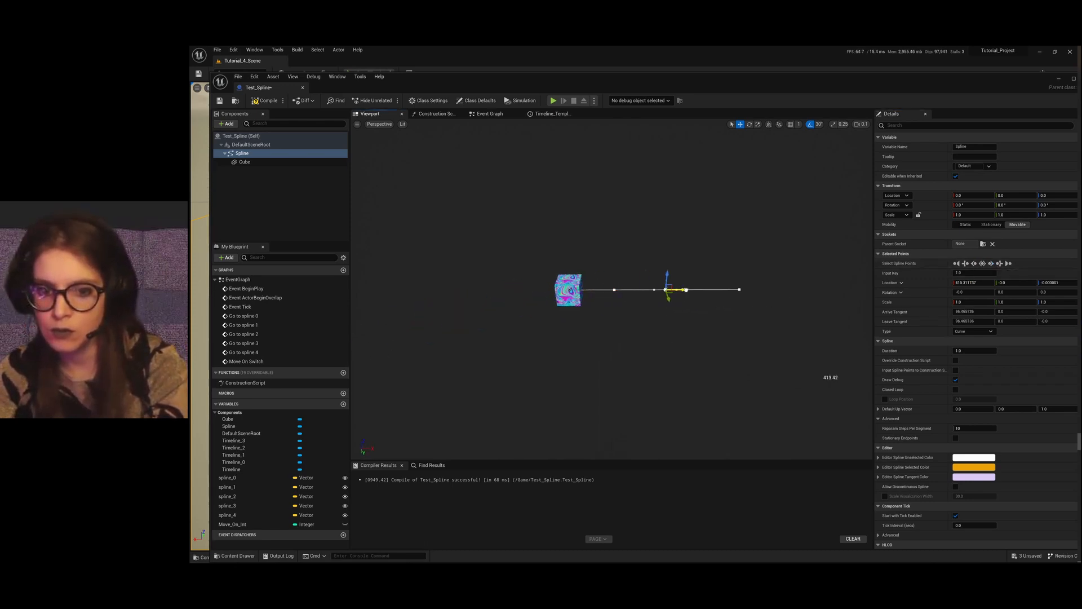
left_click(993, 265)
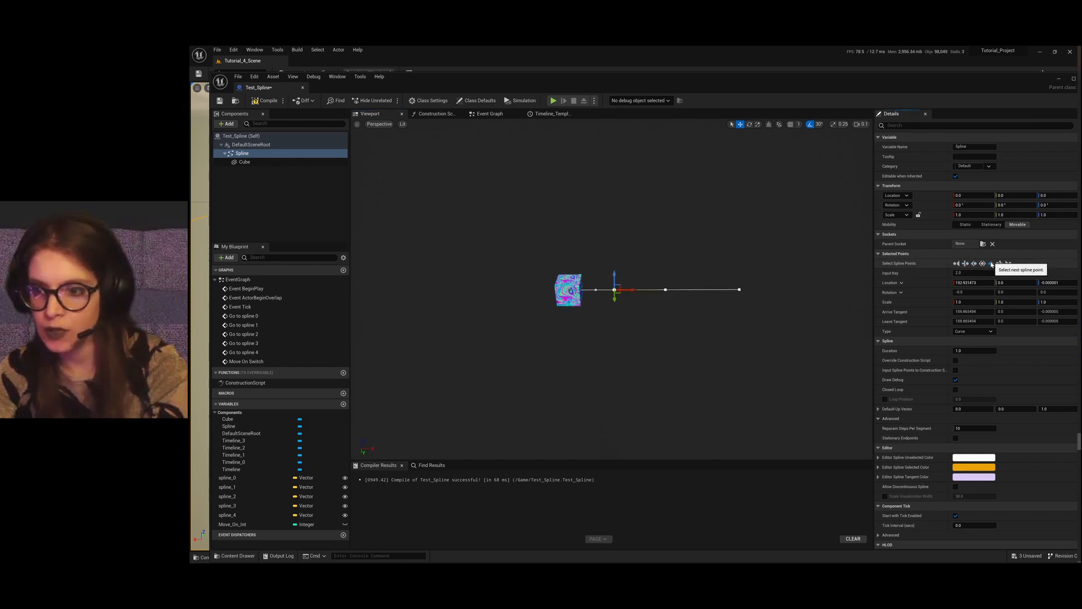
right_click_drag(636, 294, 663, 292)
left_click_drag(662, 293, 788, 300)
Step: Move the fourth spline point further along X, to about 1567
left_click(992, 265)
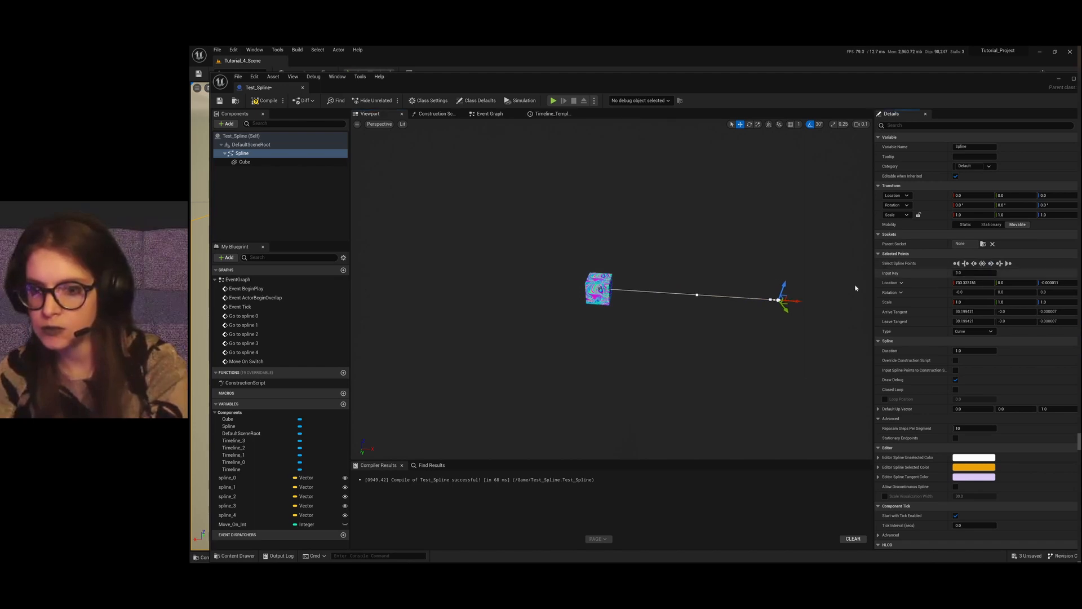
left_click_drag(792, 301, 848, 361)
scroll(727, 298, "down", 4)
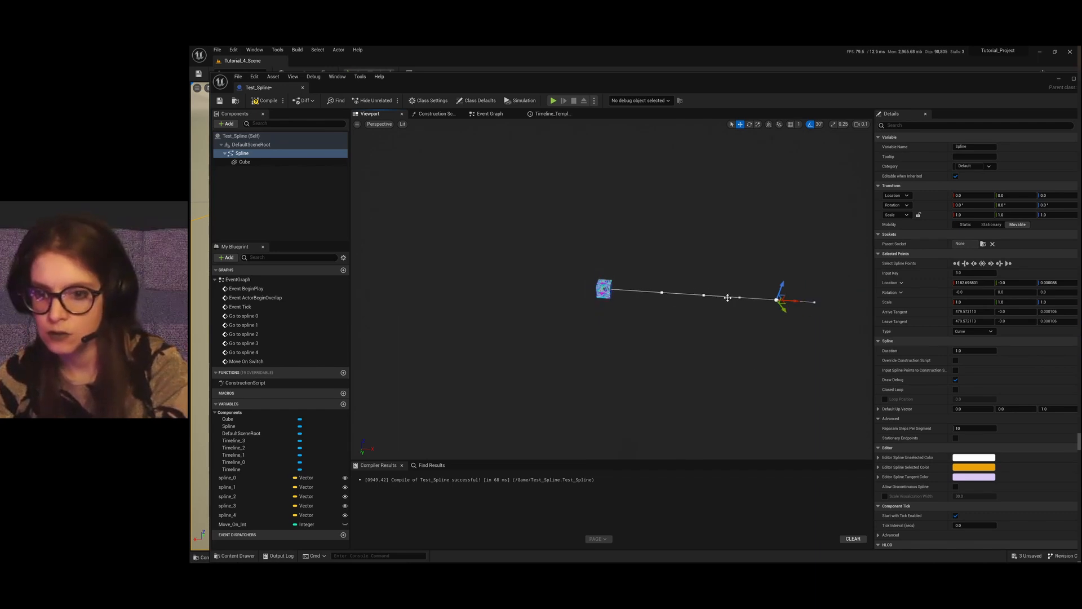
mouse_move(805, 307)
left_mouse_down()
mouse_move(868, 308)
mouse_move(799, 310)
left_mouse_up()
right_click_drag(768, 331, 771, 331)
scroll(655, 320, "up", 1)
scroll(655, 319, "up", 1)
right_click_drag(601, 319, 696, 322)
Step: Add a Box Collision component under the Spline, keeping its default name Box
left_click(226, 123)
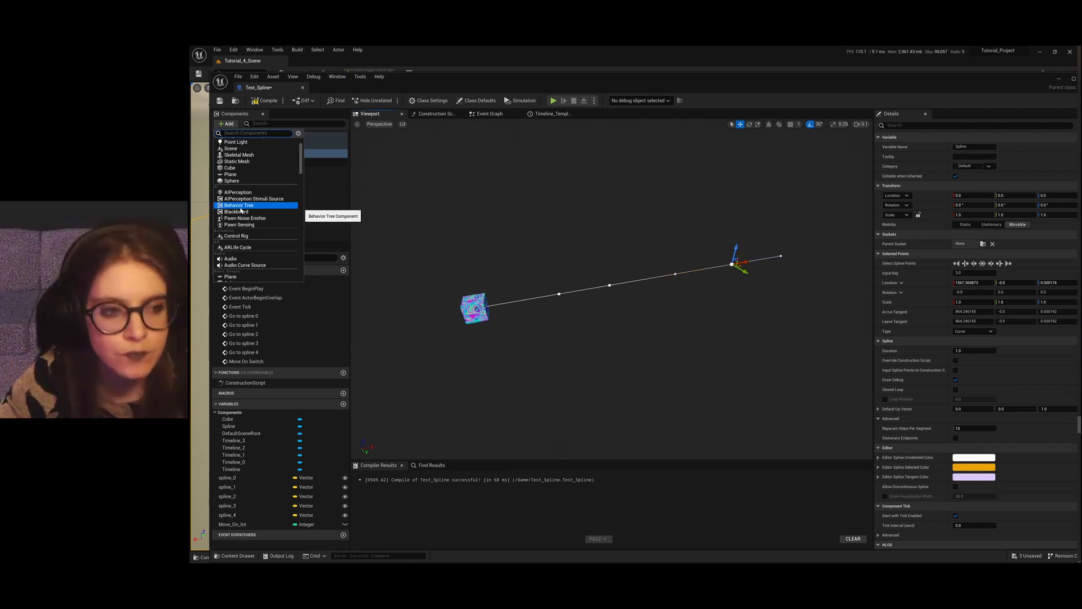
scroll(265, 240, "down", 3)
scroll(266, 241, "down", 2)
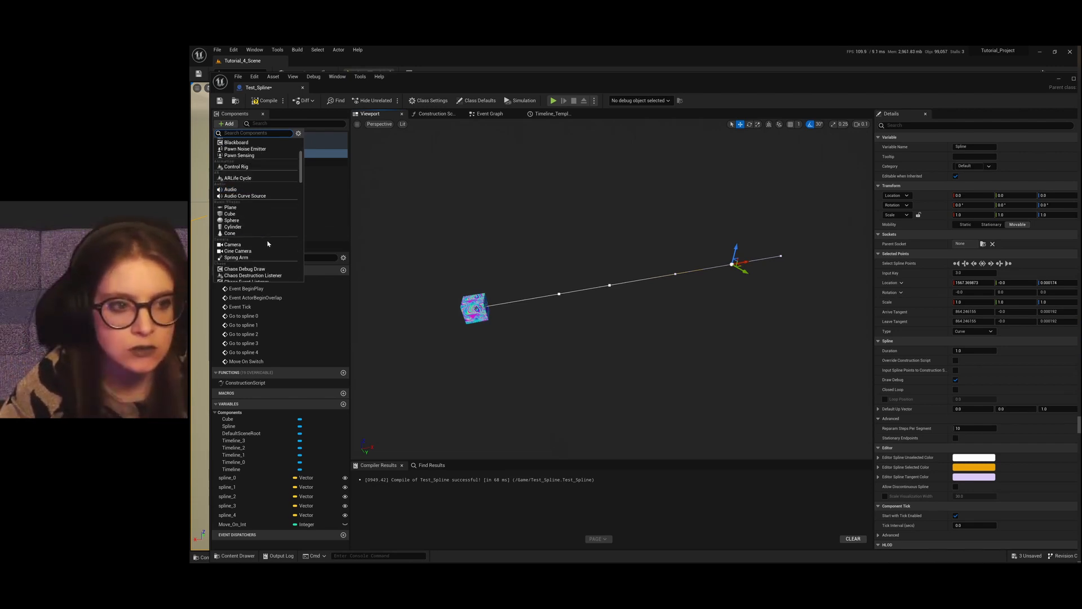
scroll(268, 244, "up", 4)
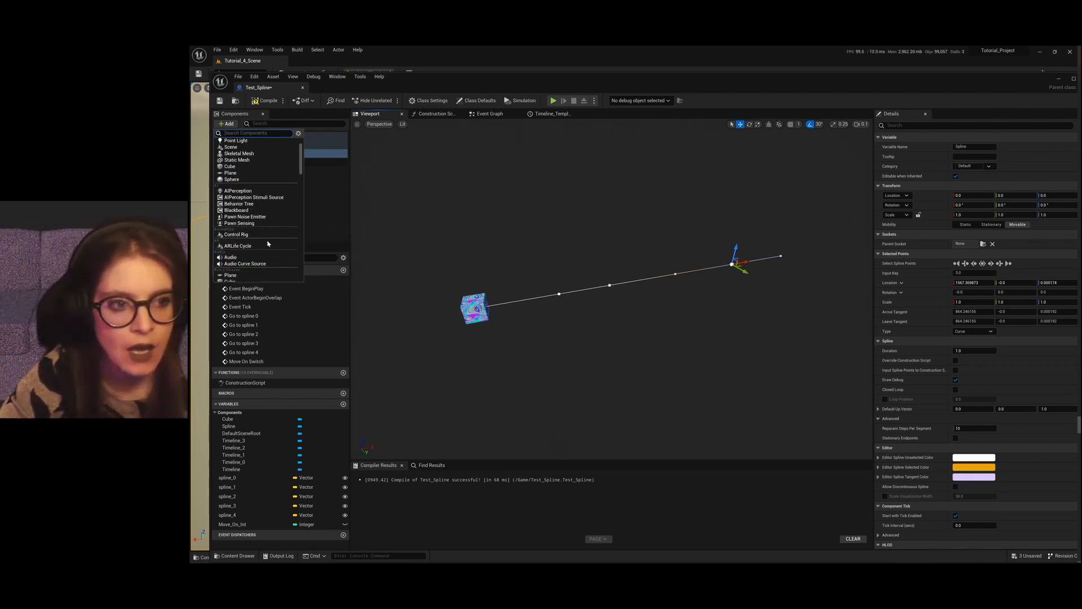
scroll(268, 243, "up", 1)
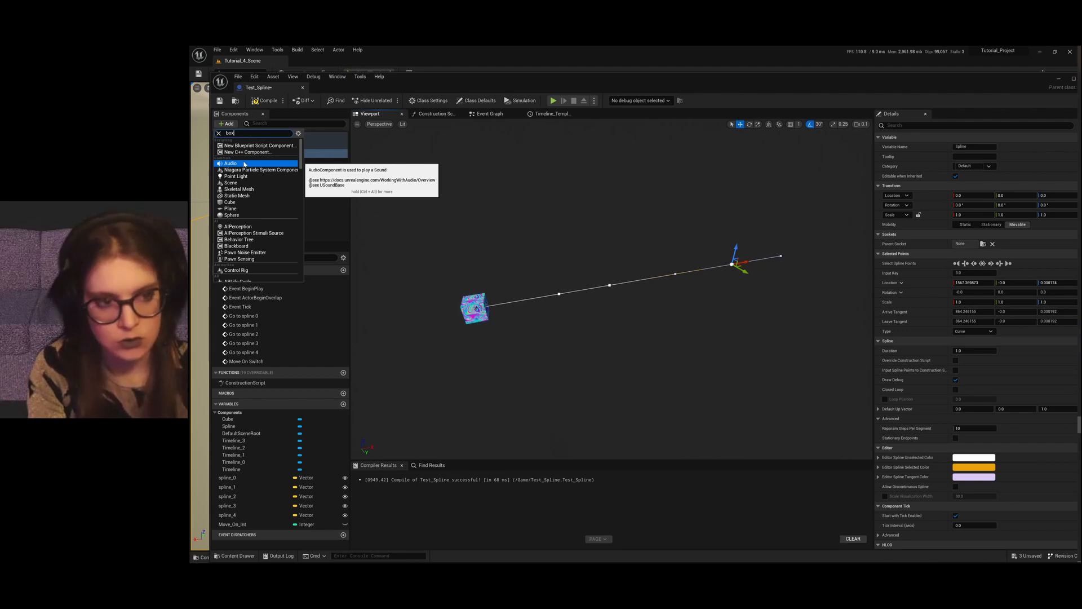
left_click(244, 164)
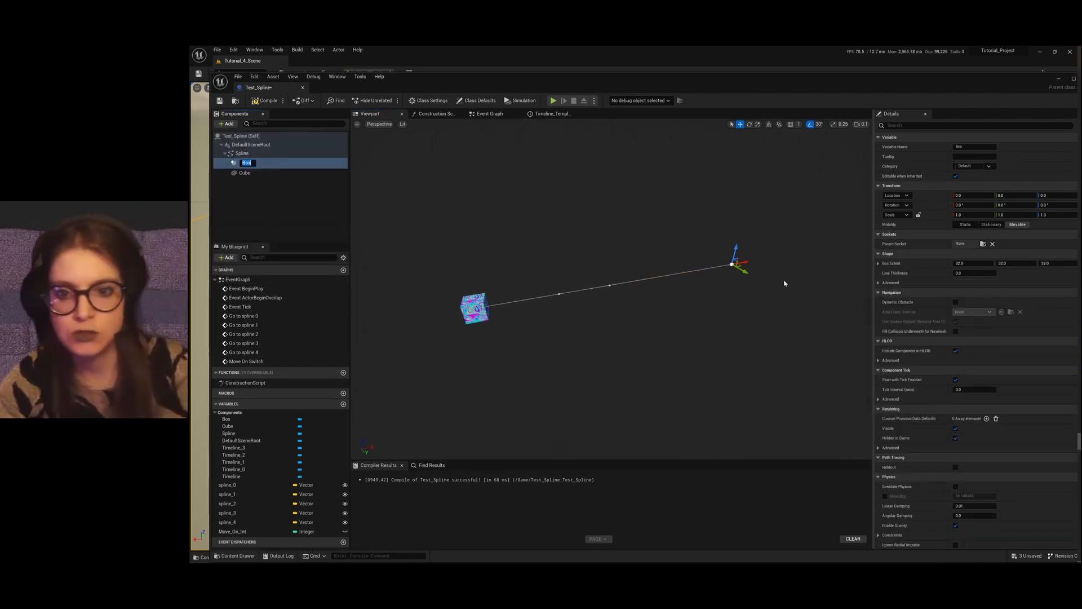
left_click(287, 186)
Step: Place the Box collision over the cube at the start of the spline, at about -3.2 on X
left_click(251, 163)
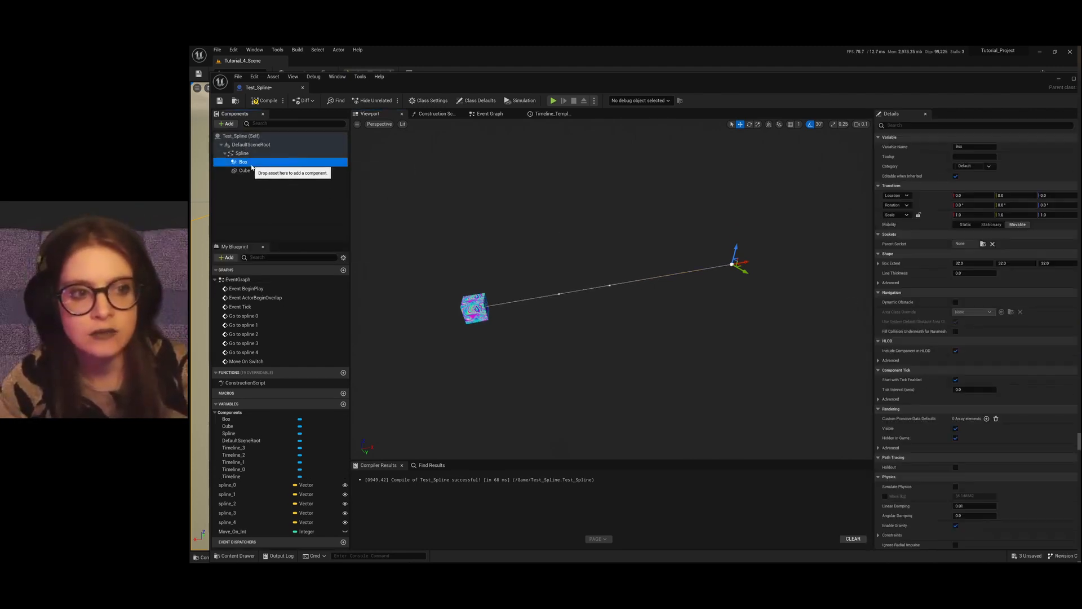
left_click_drag(730, 319, 694, 319, "alt")
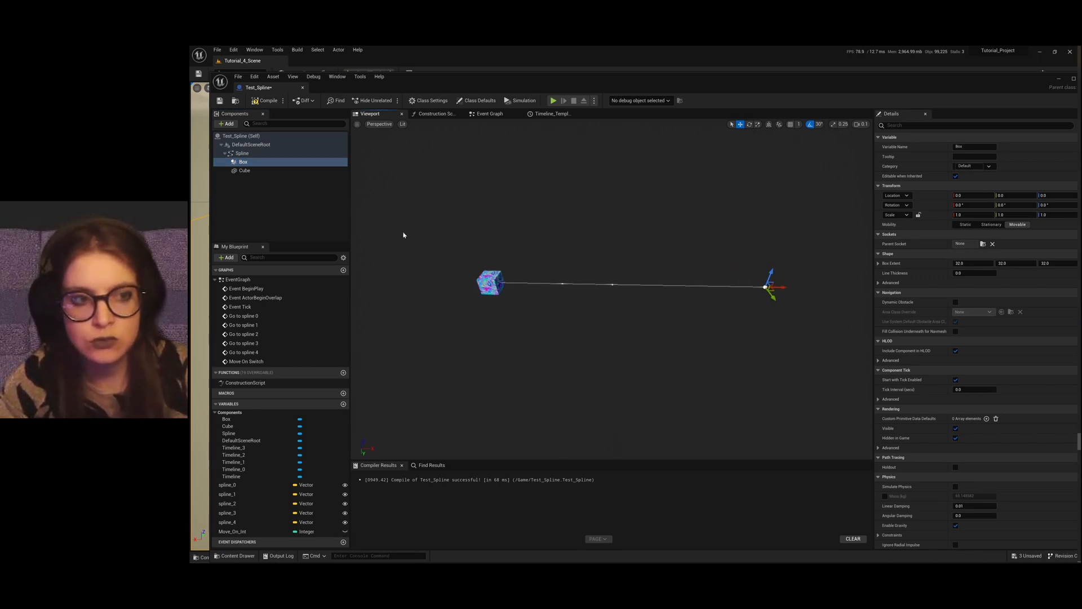
left_click(244, 162)
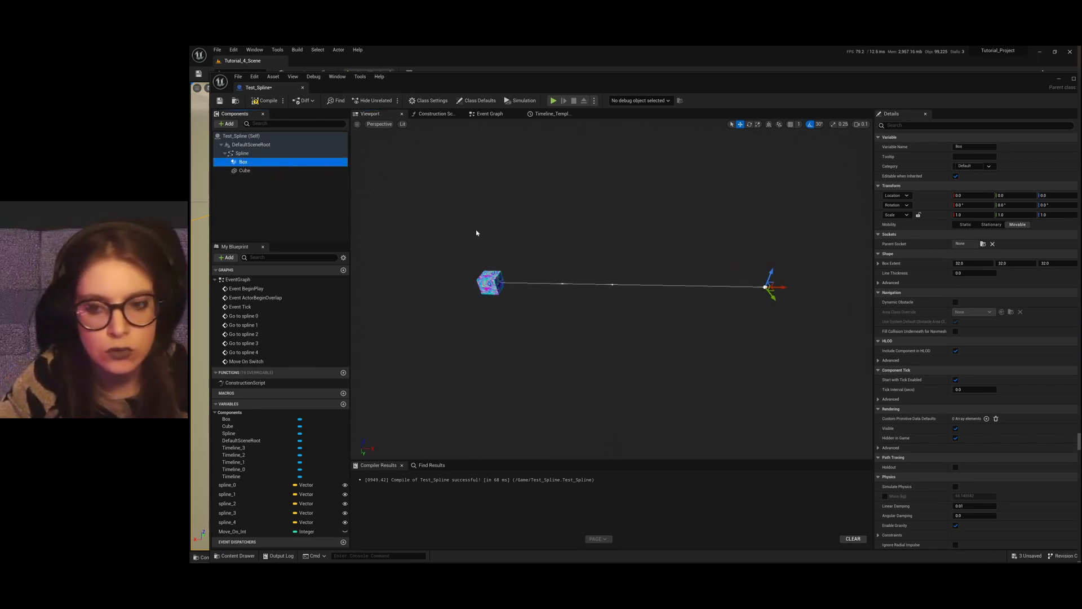
left_click_drag(783, 288, 835, 289)
key("ctrl+z")
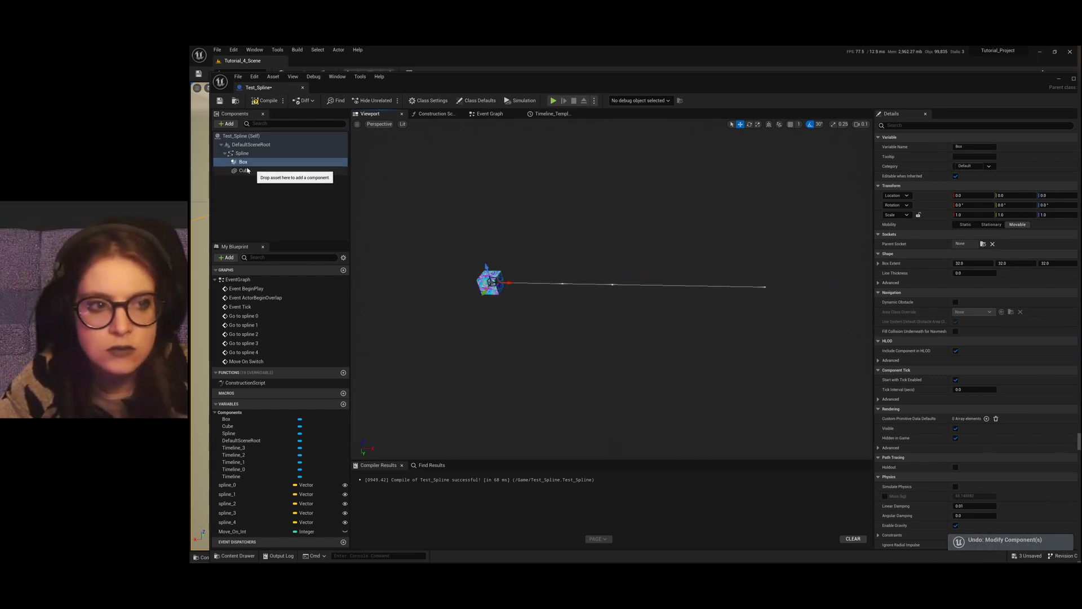
mouse_move(509, 288)
left_mouse_down()
mouse_move(579, 288)
mouse_move(509, 284)
left_mouse_up()
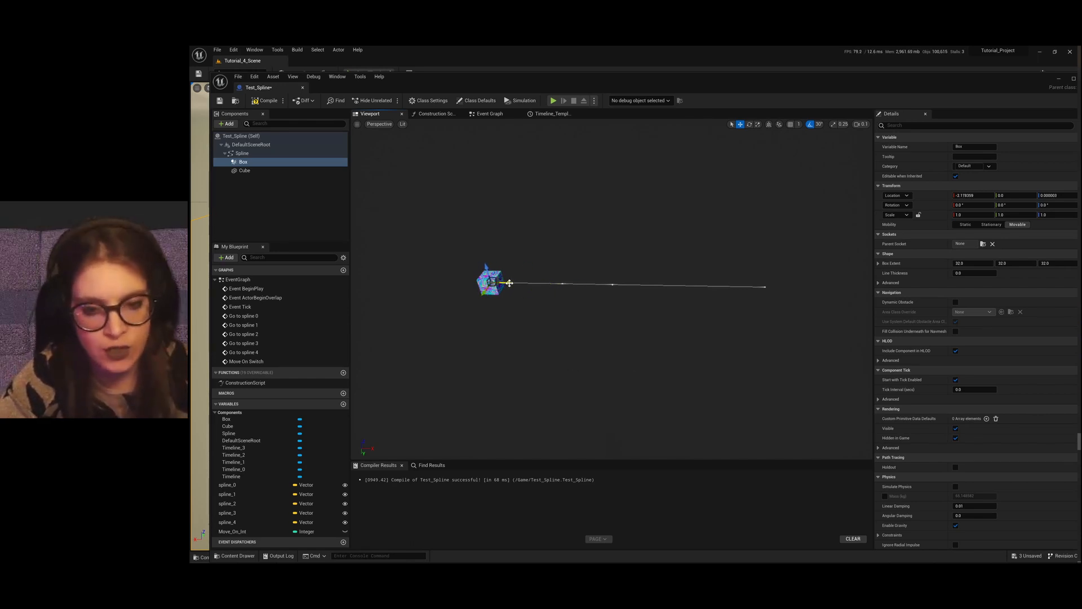
Step: Duplicate the box collision four times, spreading the copies over the spline's second, third and fourth points
key("ctrl+d")
key("Return")
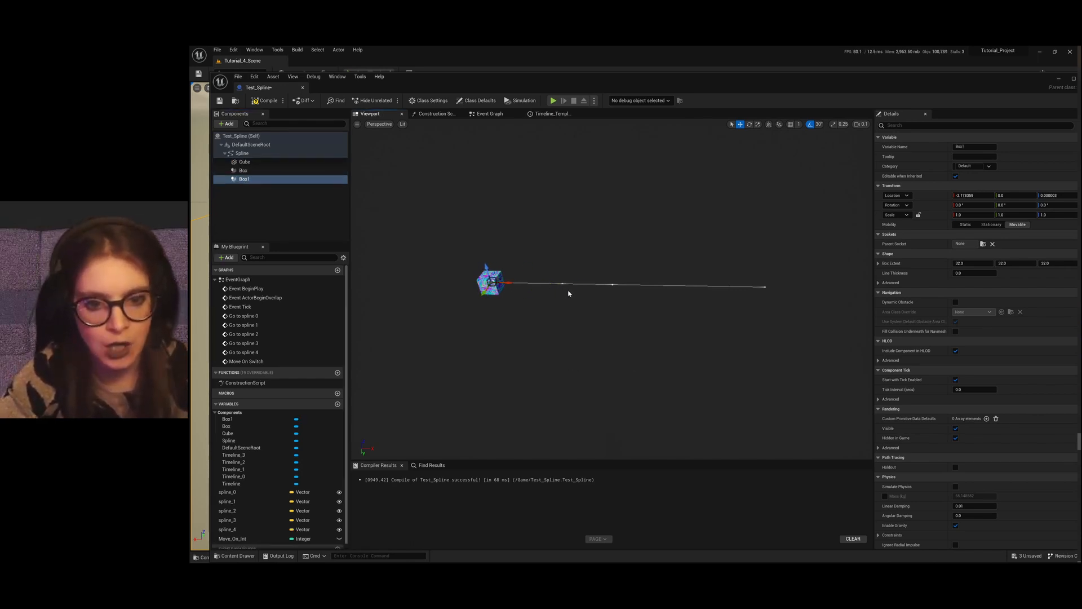
left_click_drag(510, 284, 777, 287)
key("ctrl+d")
key("Return")
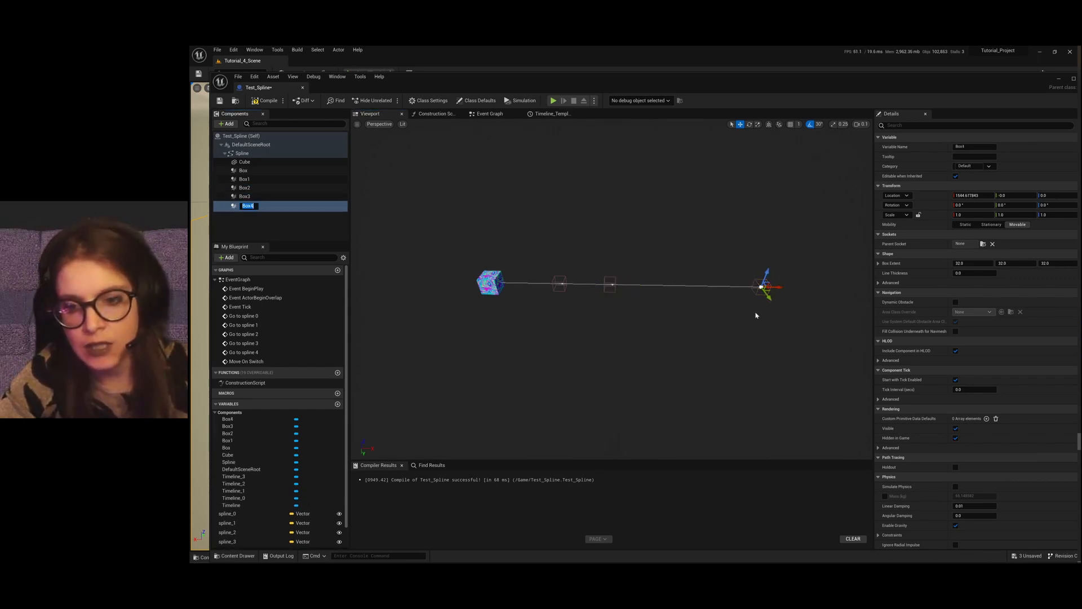
key("Return")
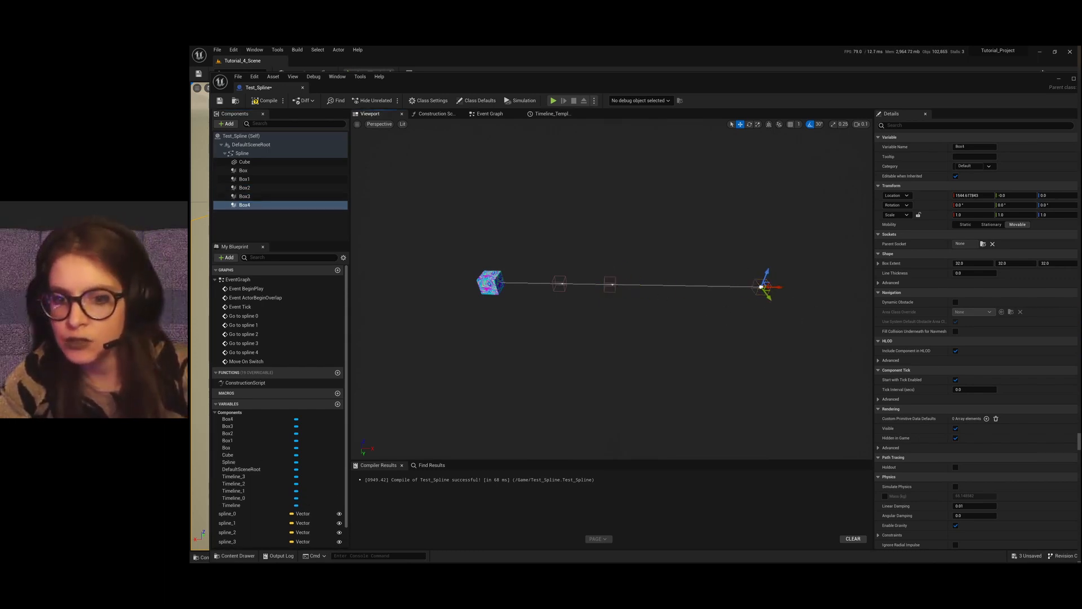
Step: Extend the spline along X by duplicating its end point and pulling the new point outward
left_click(765, 288)
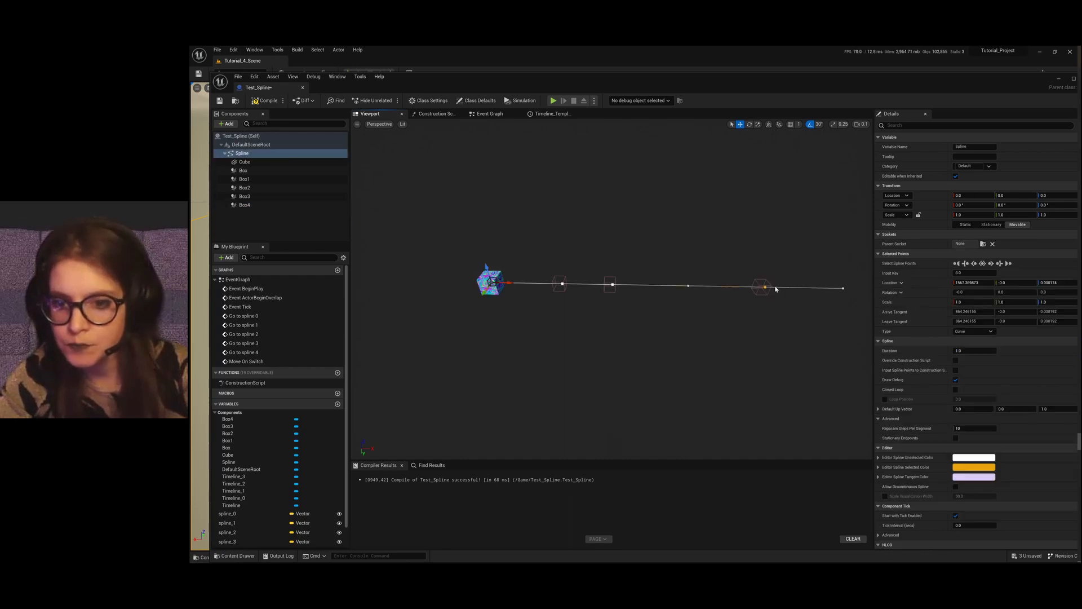
left_click(767, 288)
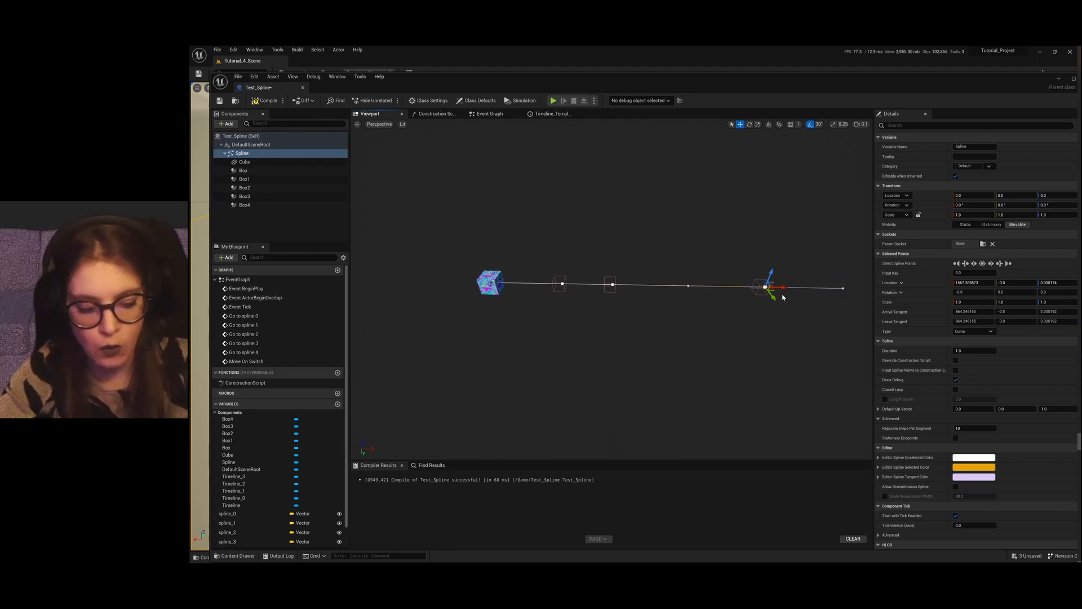
left_click_drag(783, 297, 882, 294, "alt")
scroll(731, 301, "down", 3)
scroll(741, 300, "down", 1)
left_click(713, 288)
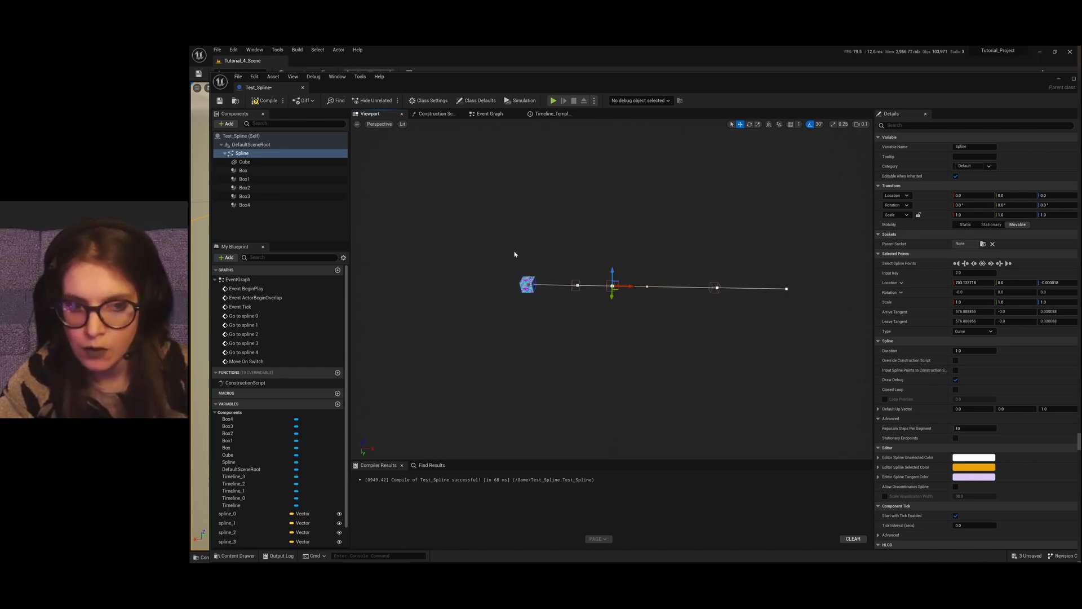
Step: Duplicate the Box4 collision and try to move the copy along X to the spline's new end point
left_click(245, 205)
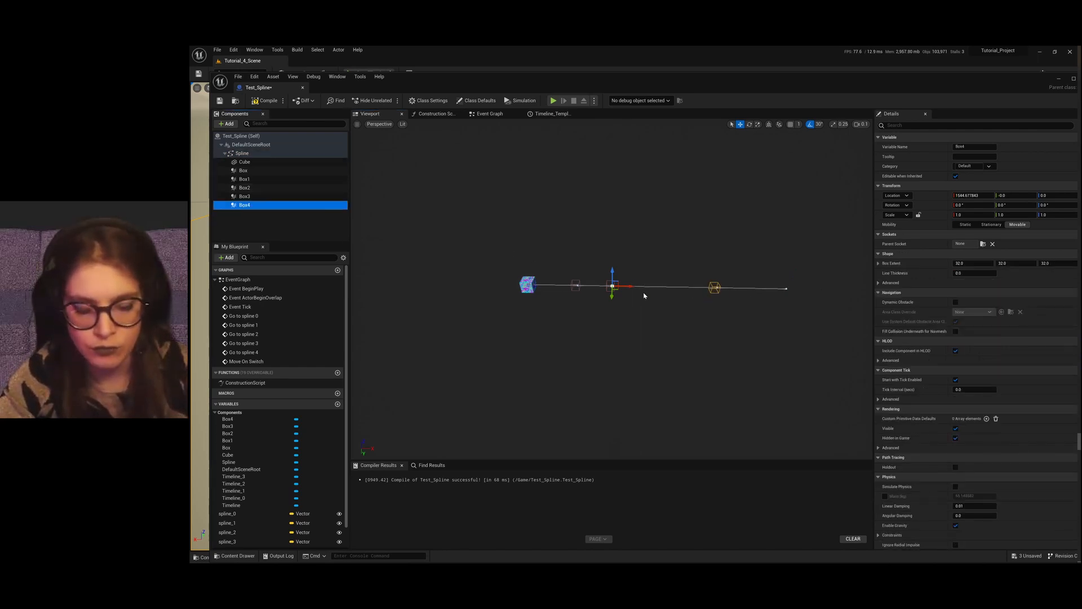
key("ctrl+d")
left_click_drag(631, 287, 846, 296)
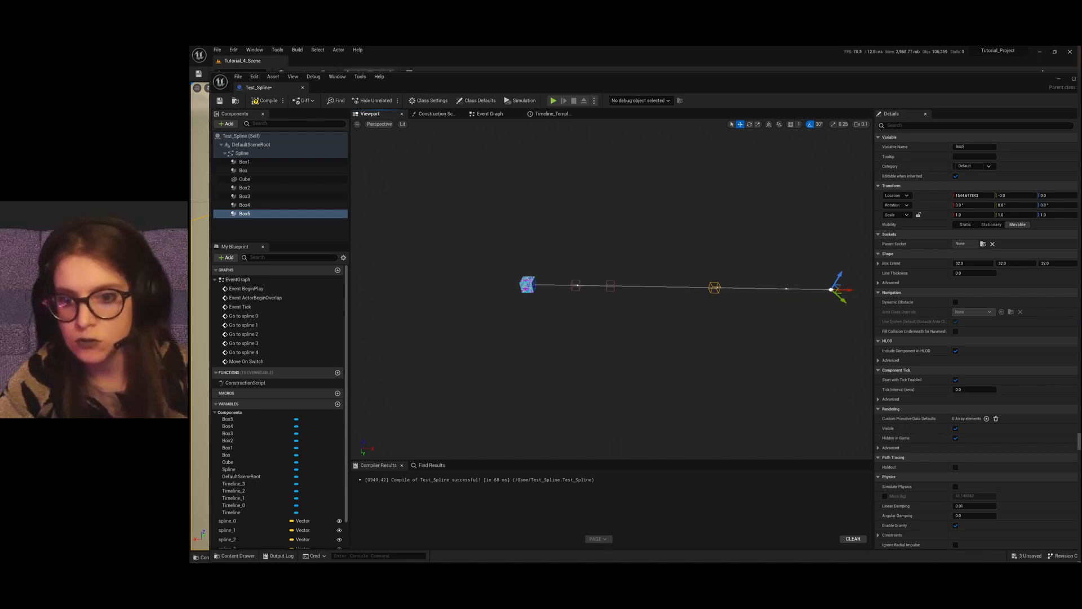
Step: Select the box collisions in turn and check where each one sits along the spline
left_click(244, 196)
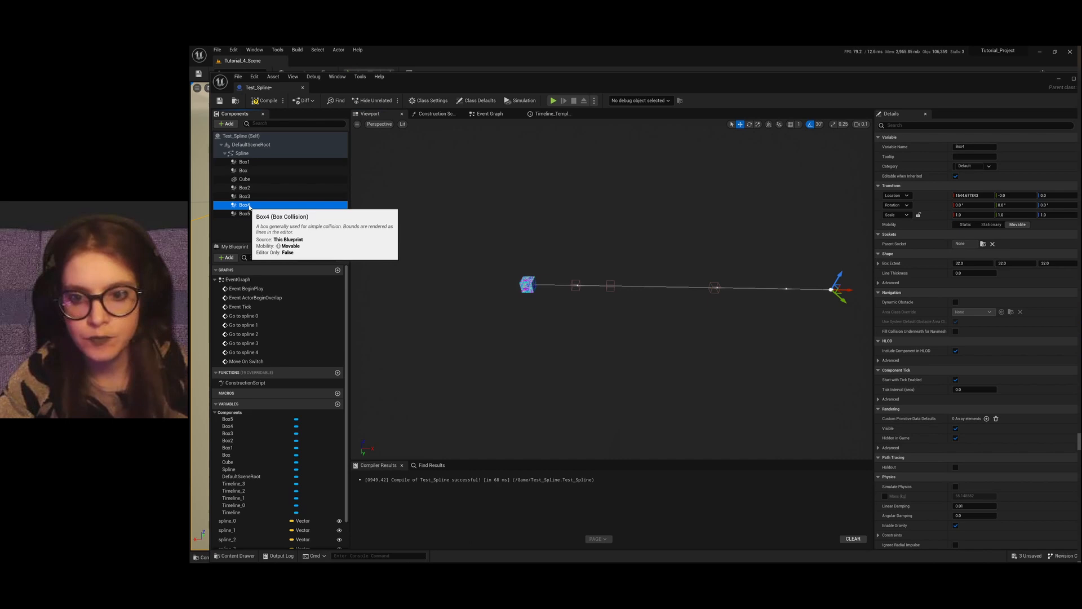
left_click(262, 161)
scroll(689, 304, "up", 5)
scroll(665, 317, "down", 3)
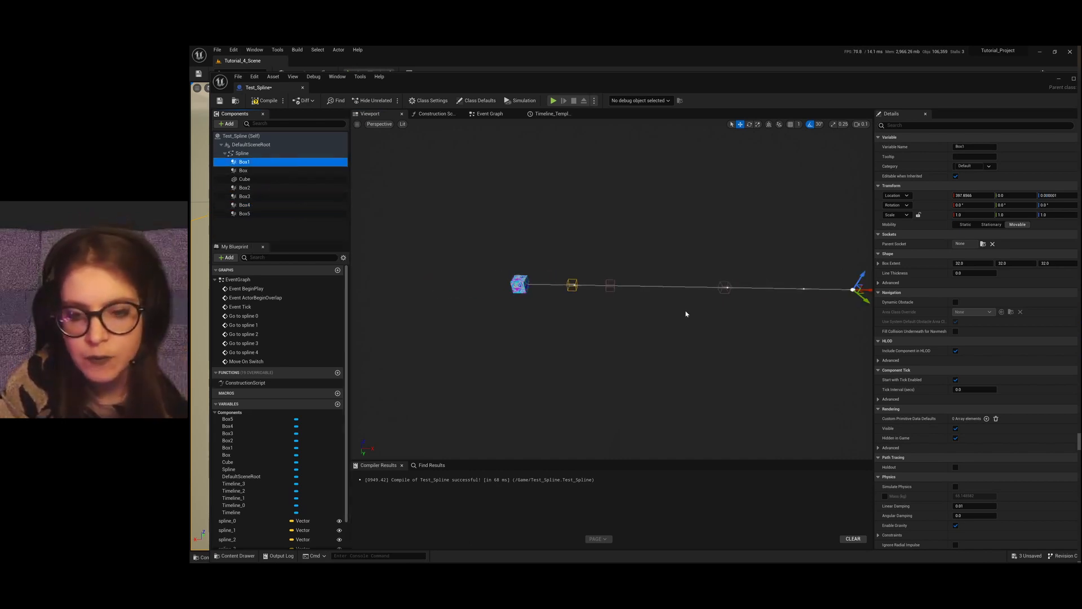
right_click_drag(666, 304, 676, 305)
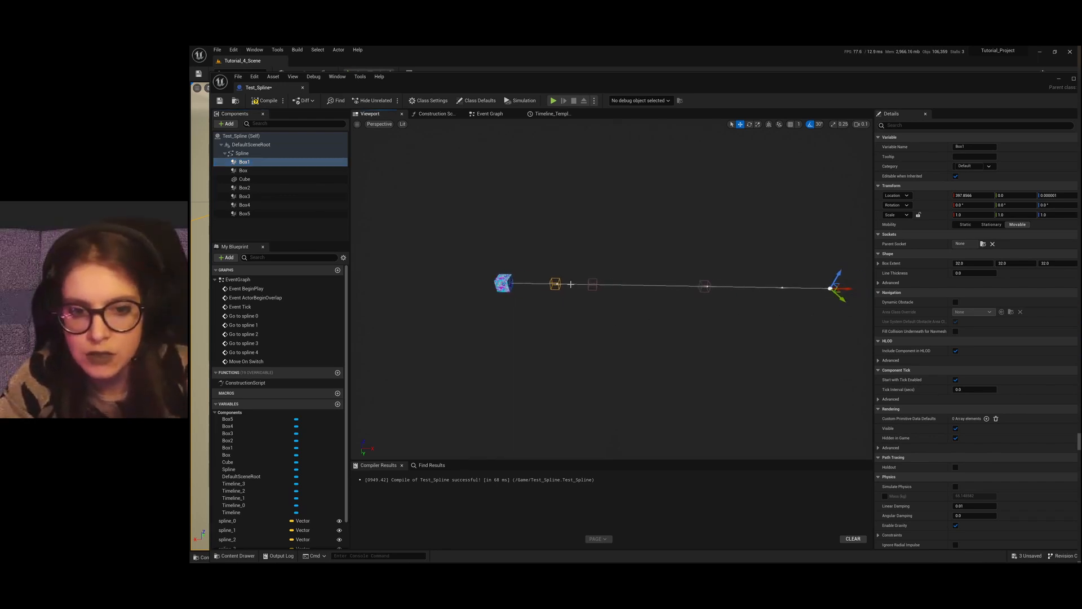
left_click(240, 163)
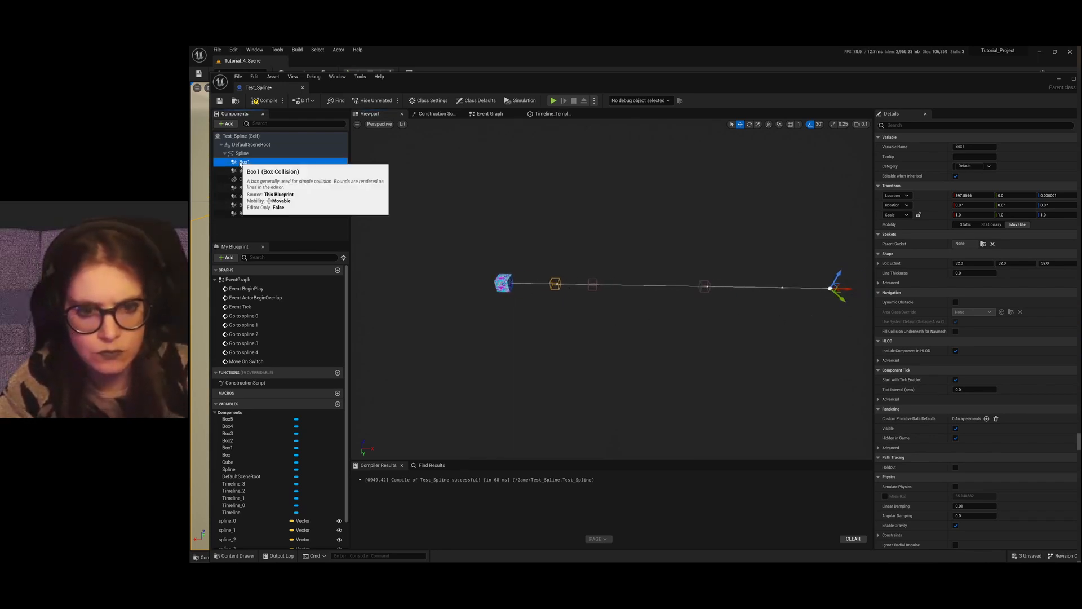
left_click(252, 171)
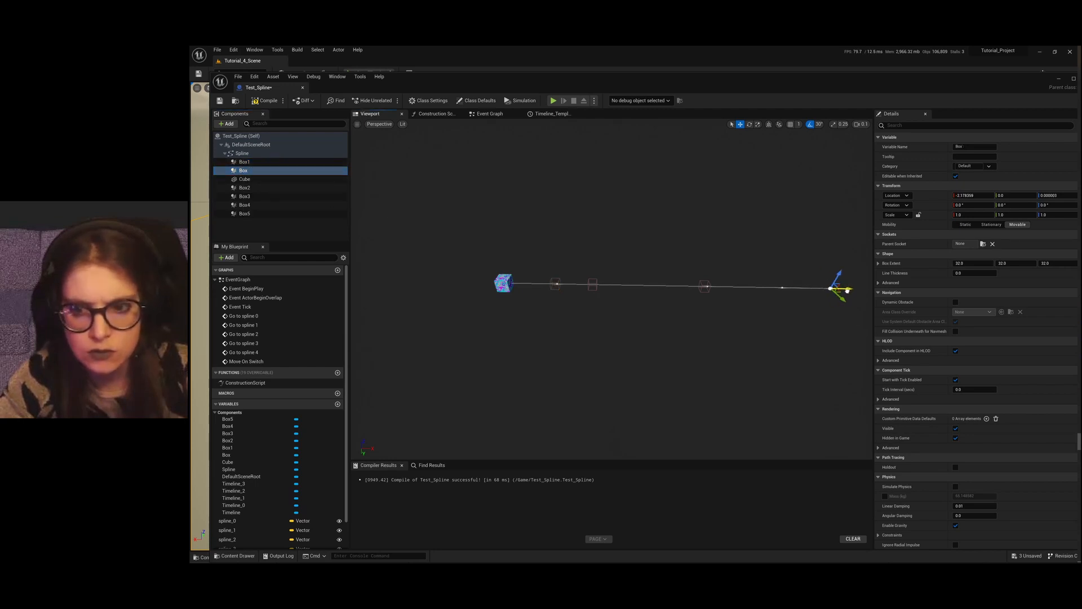
Step: Select all of the spline's points, and check the box collisions and the cube against the spline
left_click(253, 155)
left_click(982, 264)
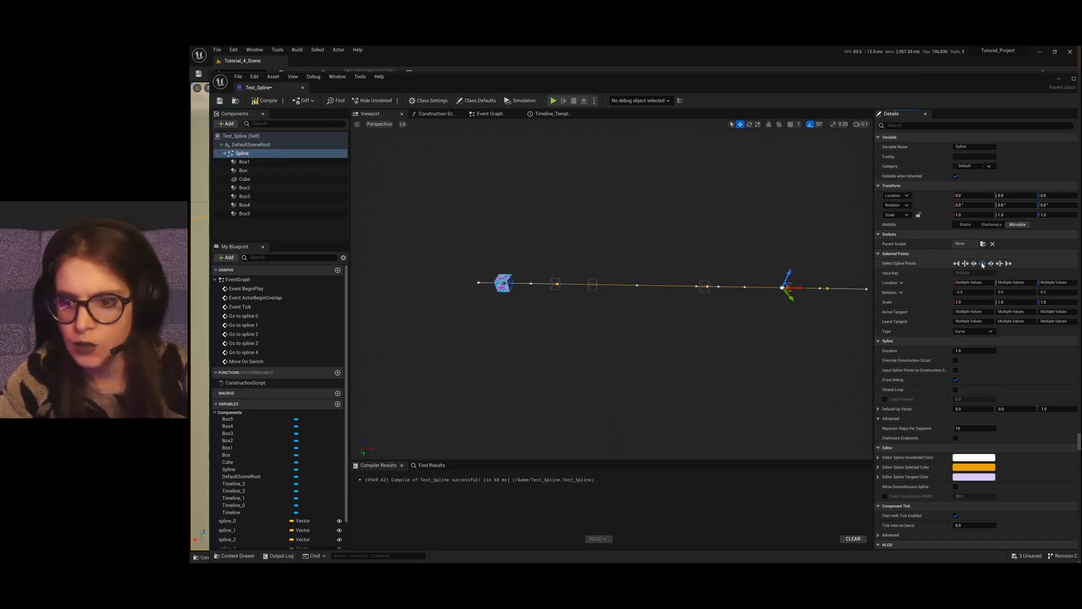
left_click(243, 171)
left_click(243, 179)
left_click(242, 189)
left_click(252, 214)
left_click(245, 179)
left_click(244, 162)
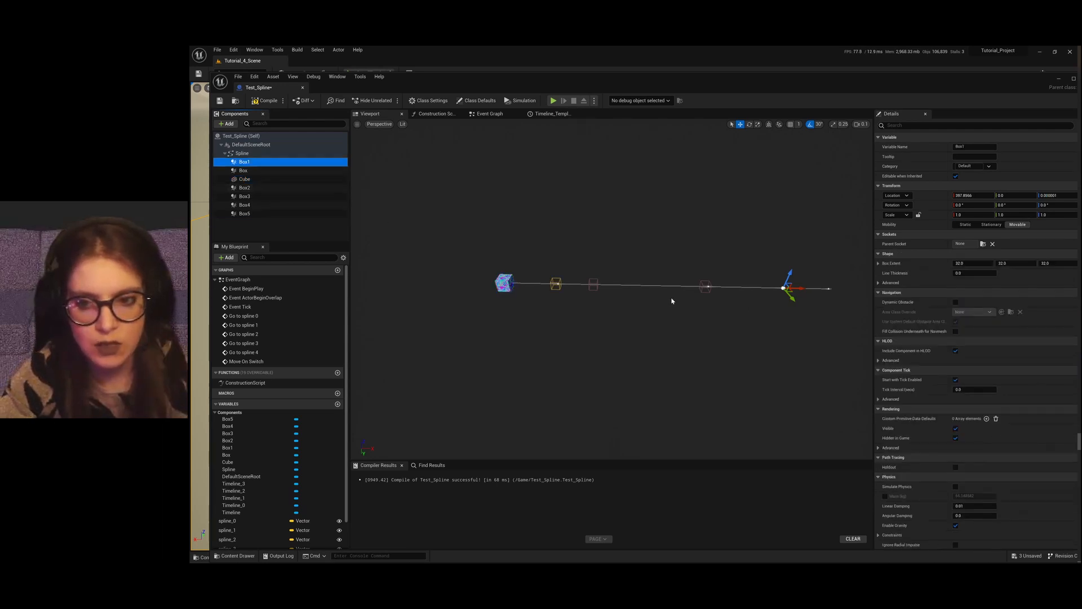
left_click(552, 283)
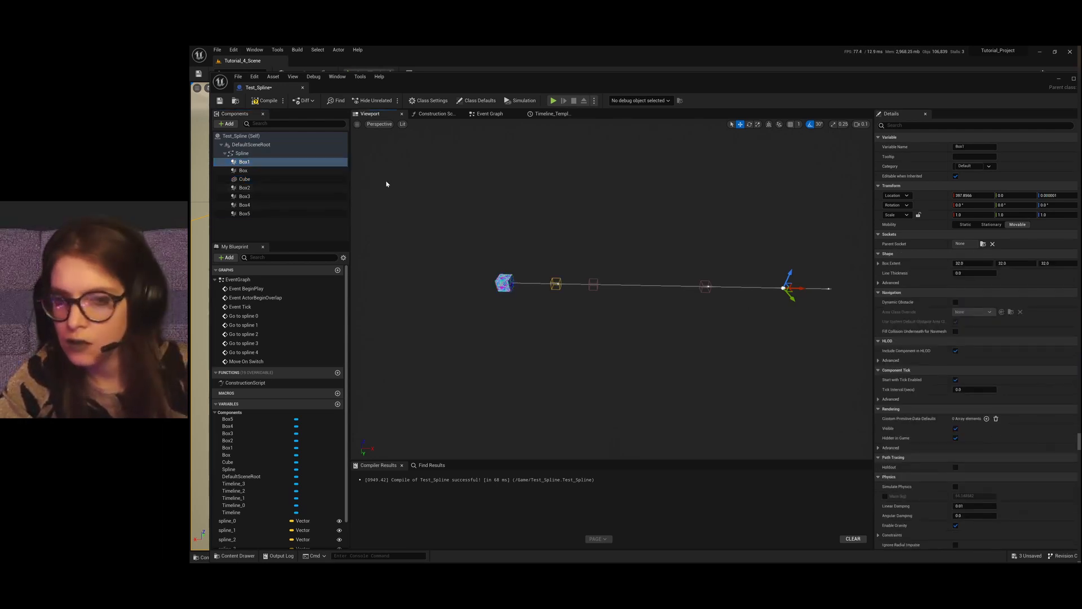
left_click(243, 137)
left_click(244, 162)
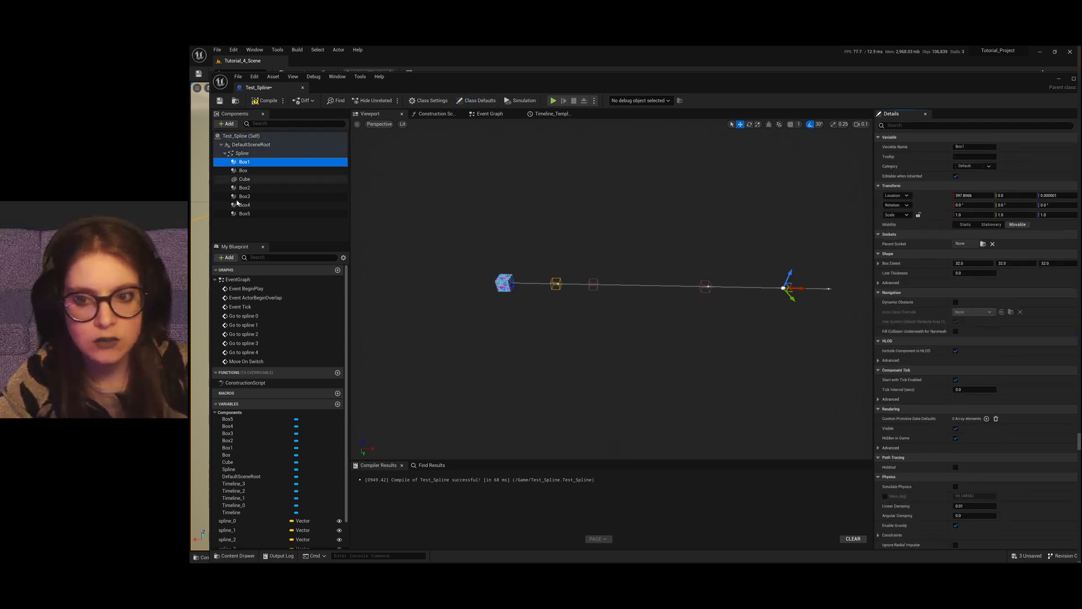
Step: Select all spline points, the first point, and the box collisions in turn to check how they line up
left_click(243, 153)
left_click(983, 264)
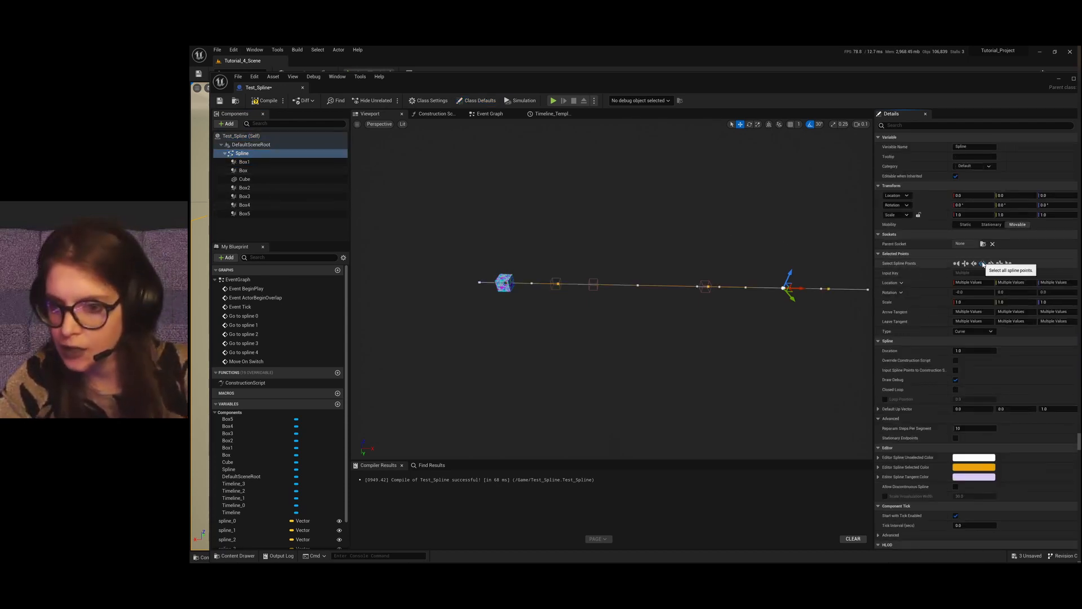
left_click(956, 264)
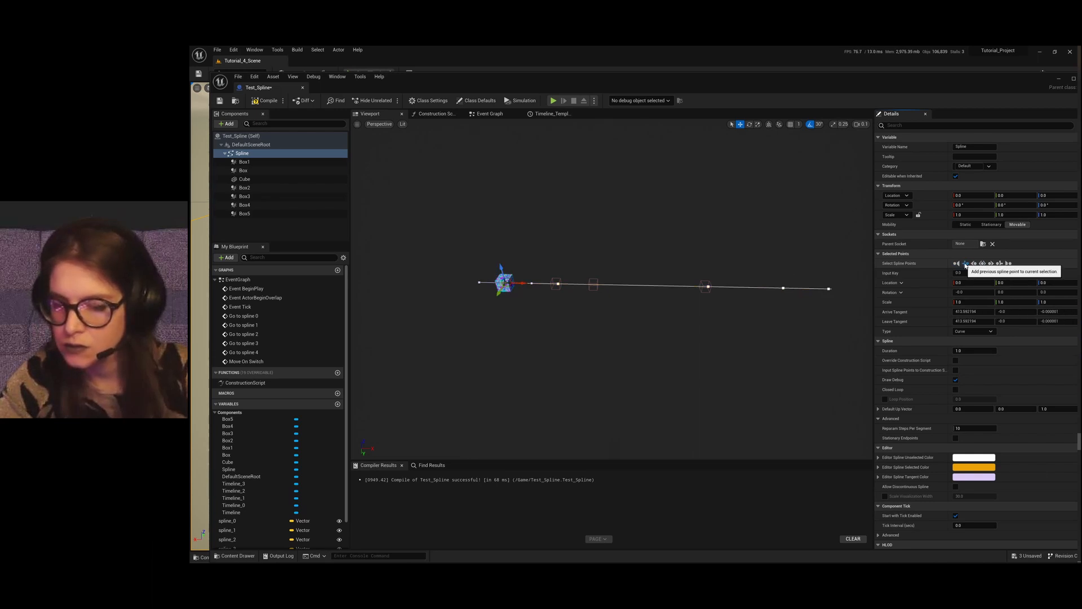
left_click(244, 163)
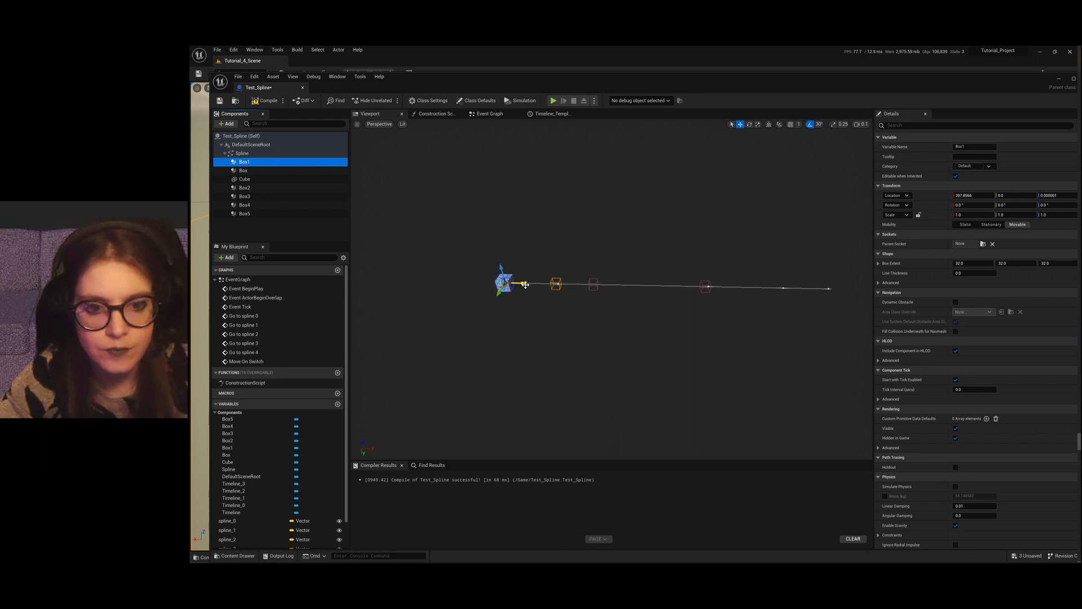
left_click_drag(514, 283, 589, 367)
left_click(253, 171)
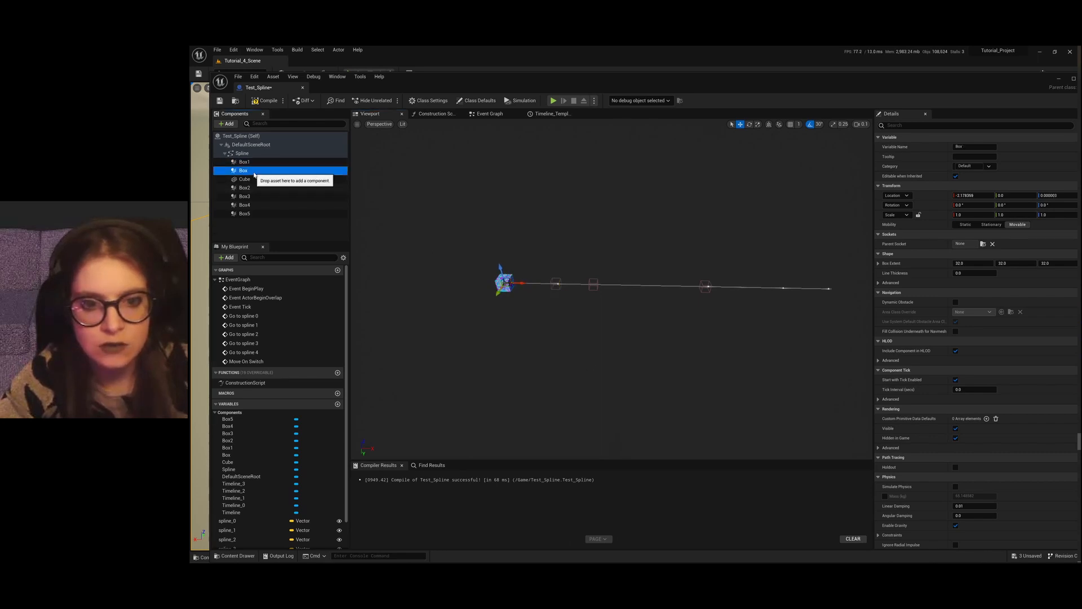
key("Up")
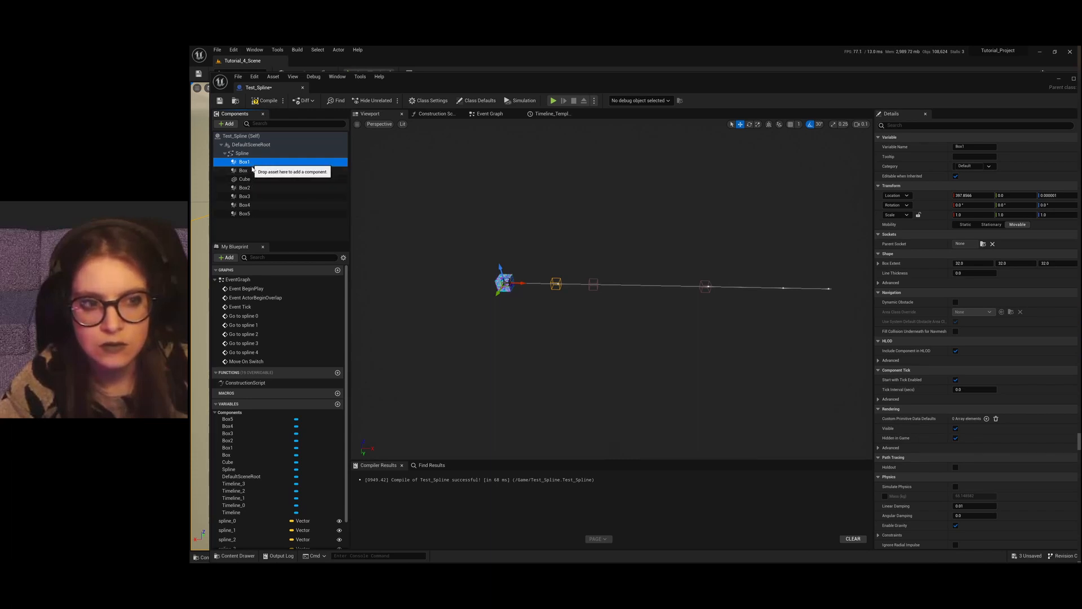
left_click(247, 187)
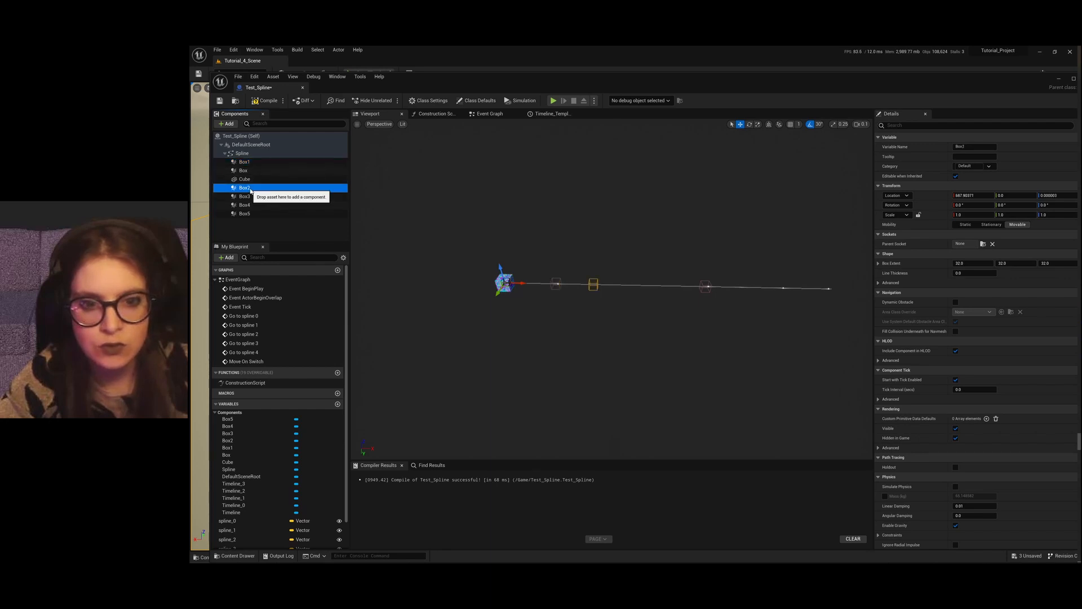
Step: Try to slide Box2 and Box3 along X to match the spline's points
left_click_drag(522, 283, 543, 282)
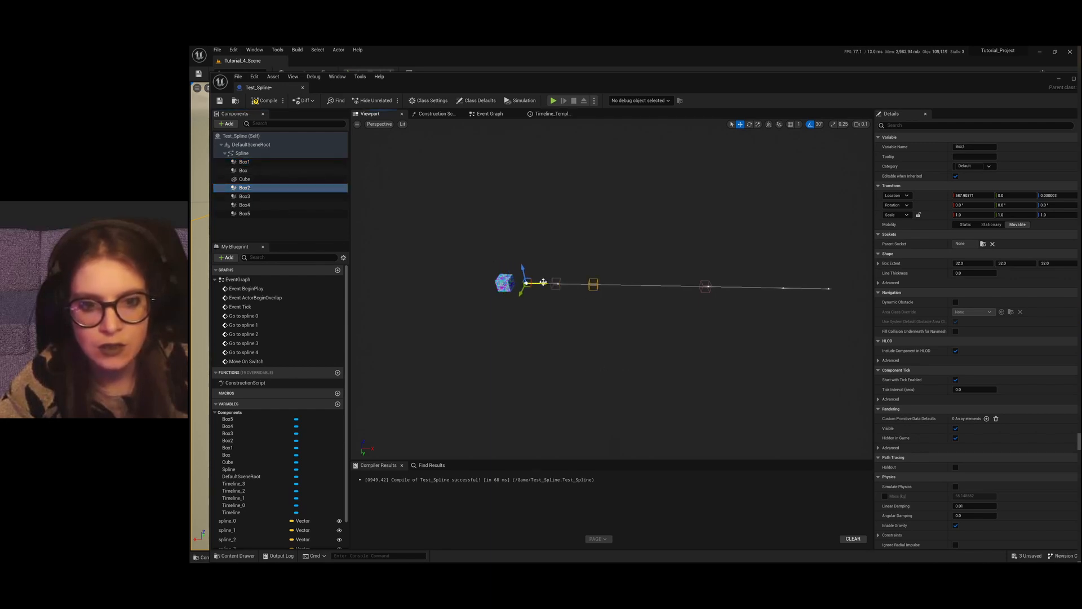
key("ctrl+z")
mouse_move(611, 285)
left_mouse_down()
mouse_move(663, 292)
mouse_move(631, 287)
left_mouse_up()
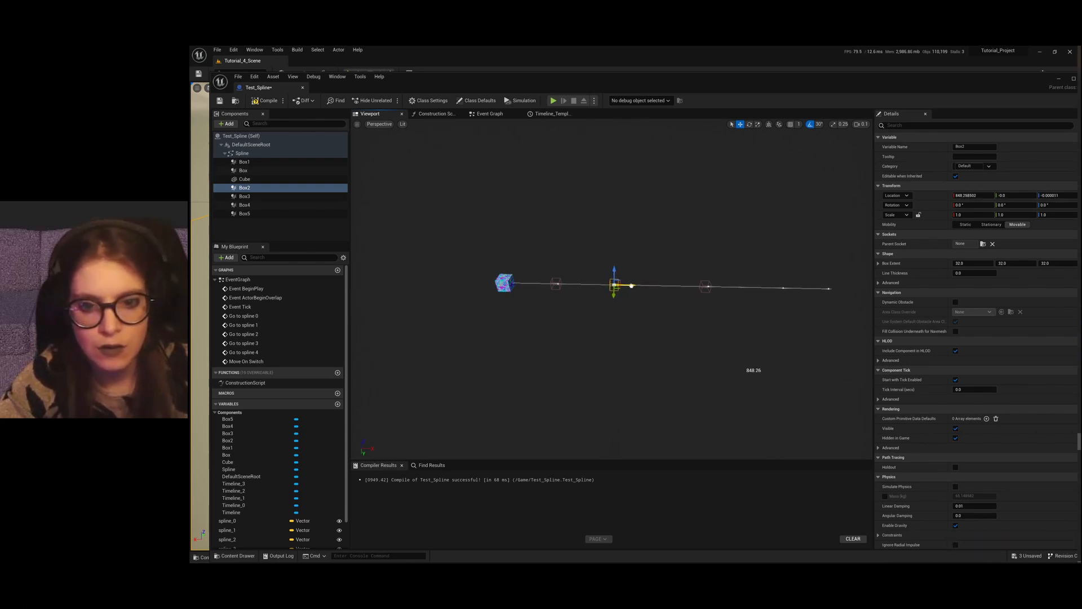
left_click(248, 196)
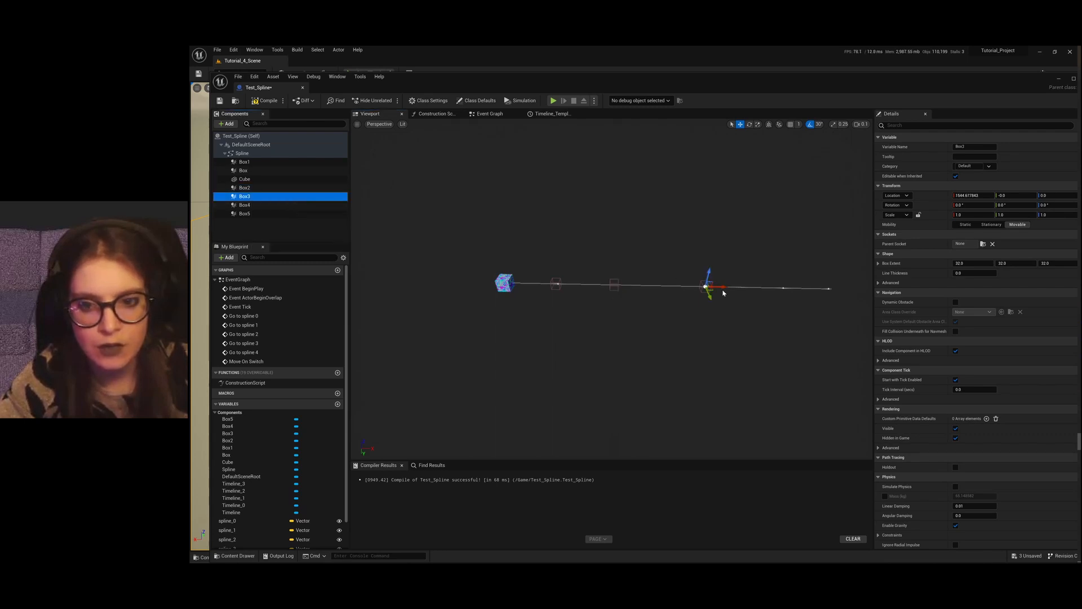
left_click_drag(723, 287, 675, 288)
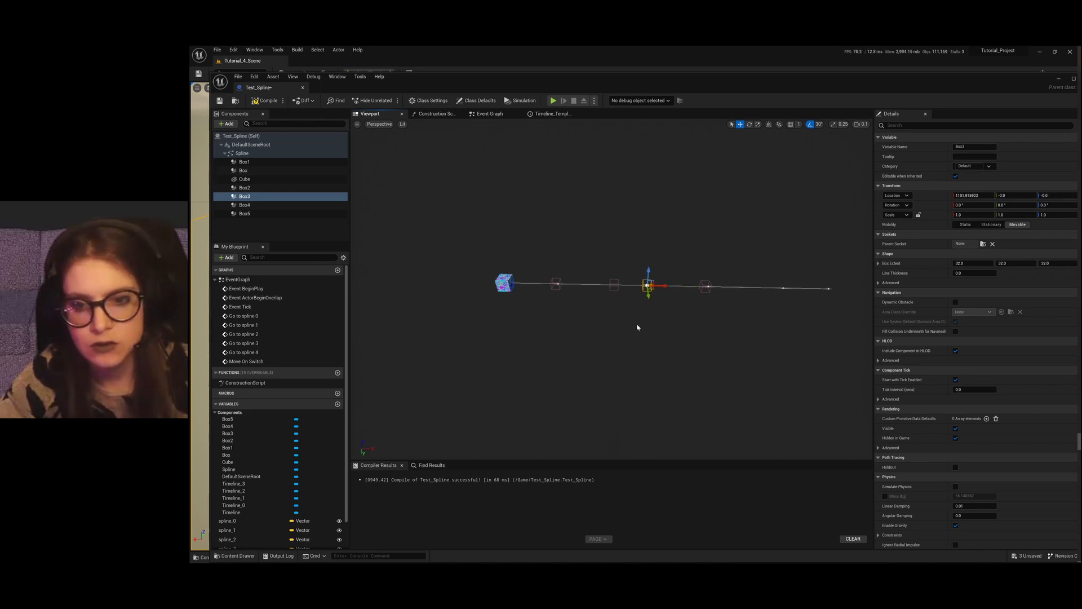
key("ctrl+z")
Step: Delete all of the box collisions, Box and Box1 to Box5, leaving only the cube under the spline
left_click(244, 213)
left_click(250, 187, "shift")
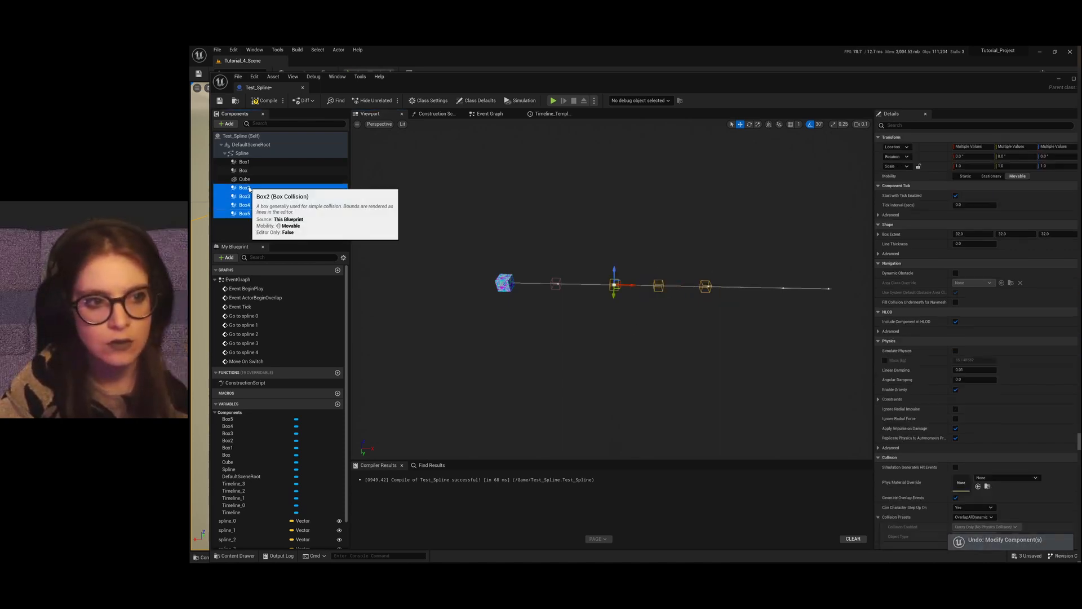
key("Delete")
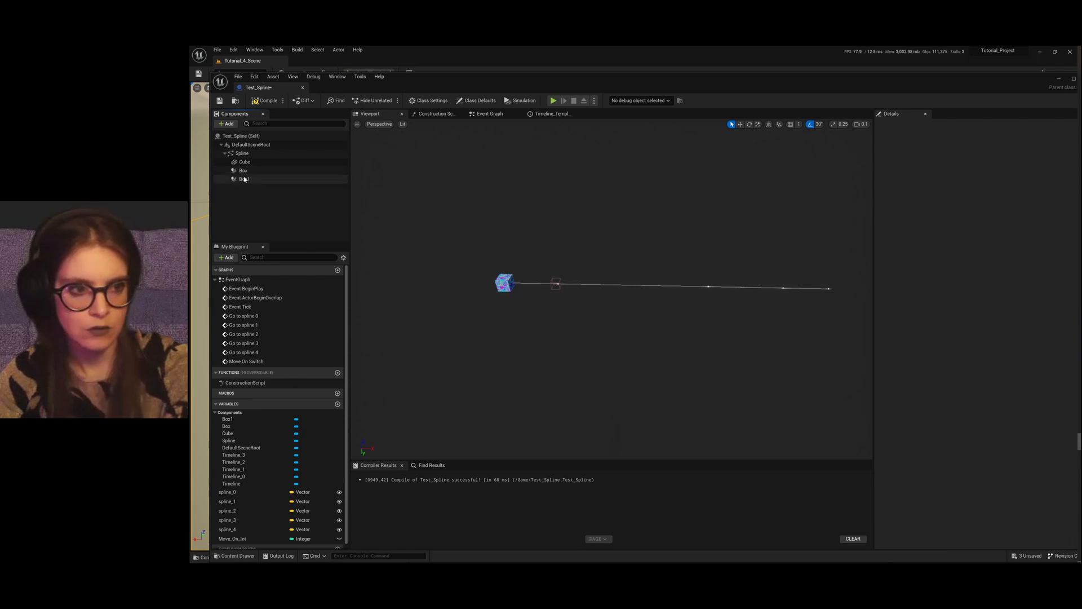
left_click(245, 177)
key("Delete")
left_click(243, 162)
key("Delete")
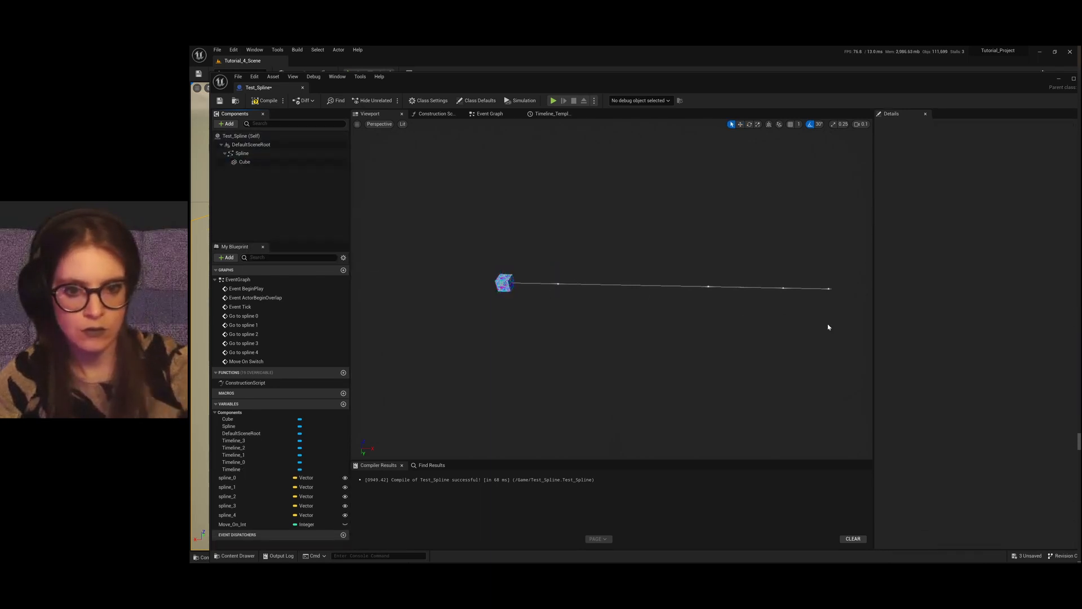
Step: Move the spline's third point to about X 1007 and pull the fourth point back along X to even out the spacing
left_click(710, 287)
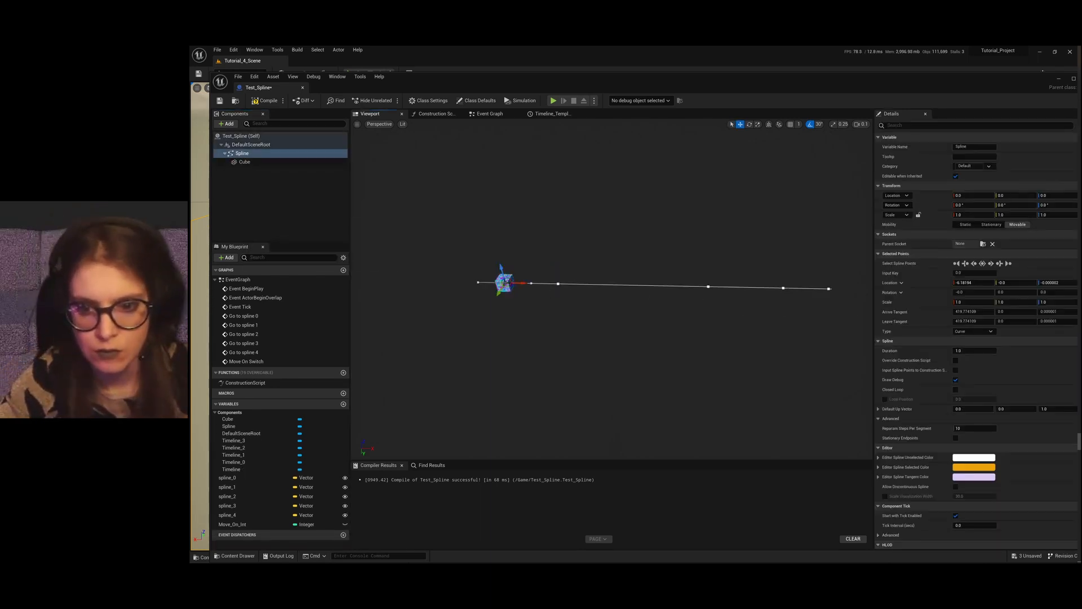
left_click_drag(688, 286, 616, 279)
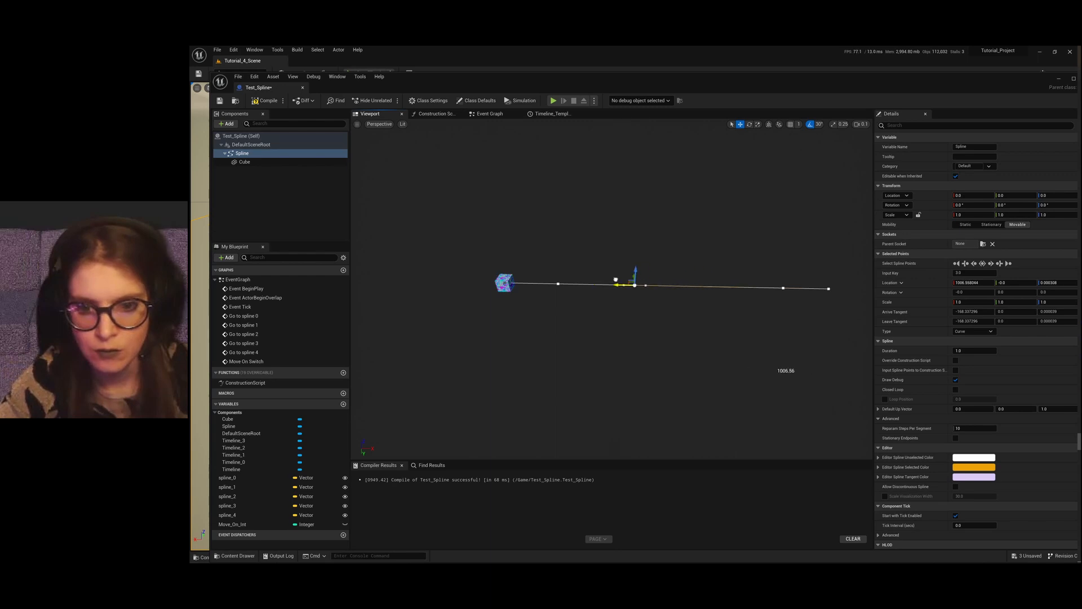
left_click_drag(784, 289, 732, 289)
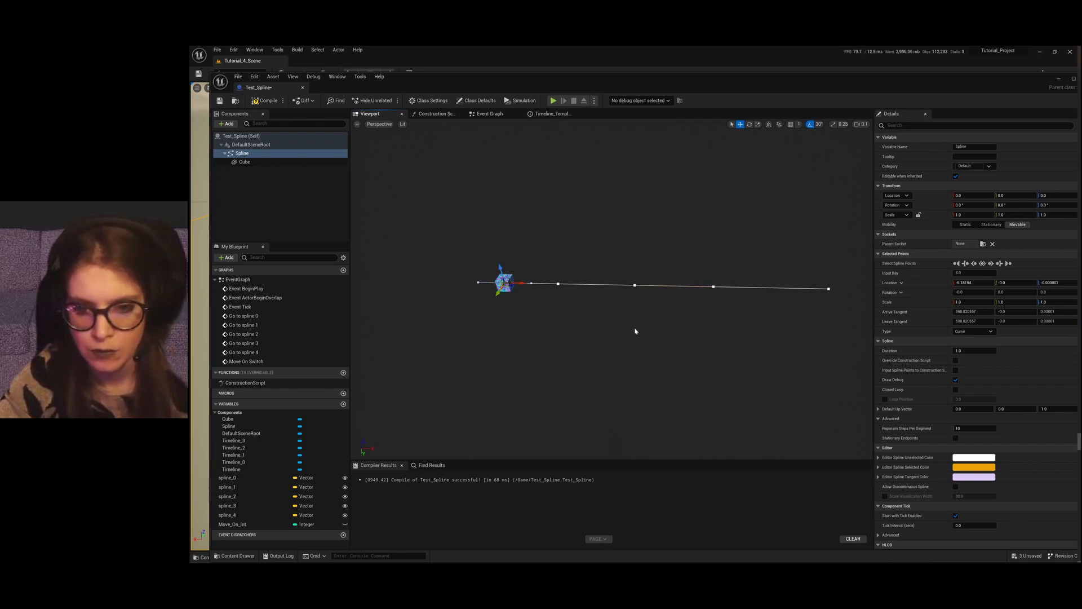
Step: Add a Box Collision component under the cube and duplicate it
left_click(248, 162)
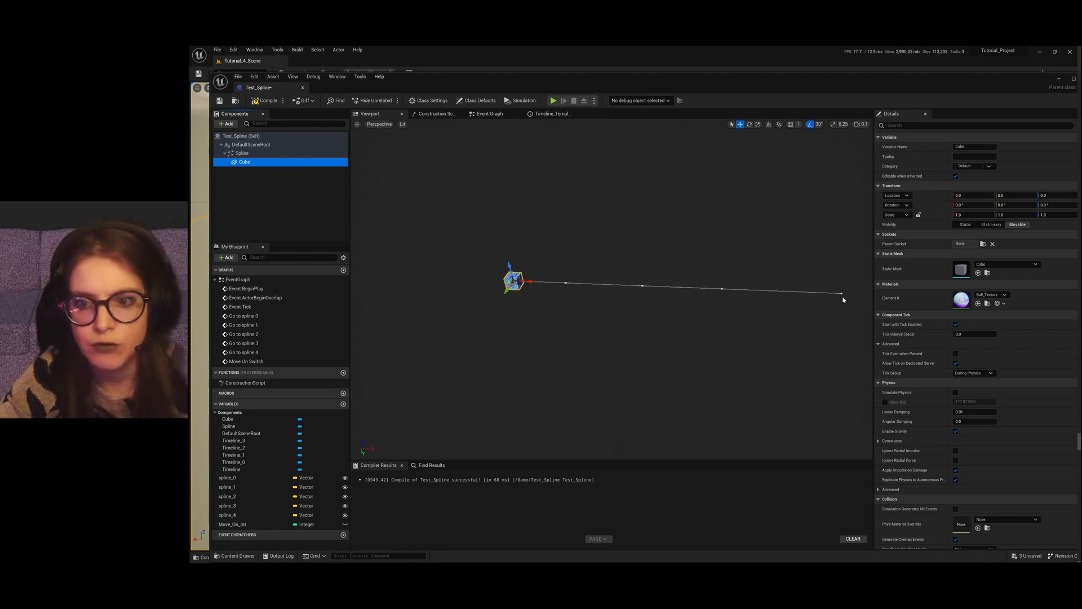
left_click(227, 124)
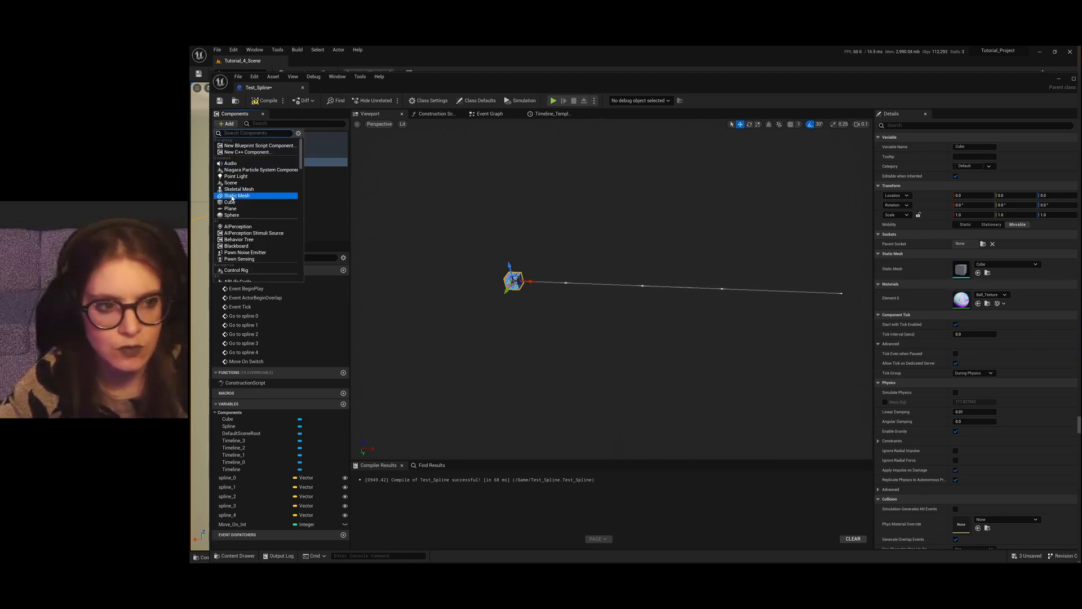
type("box")
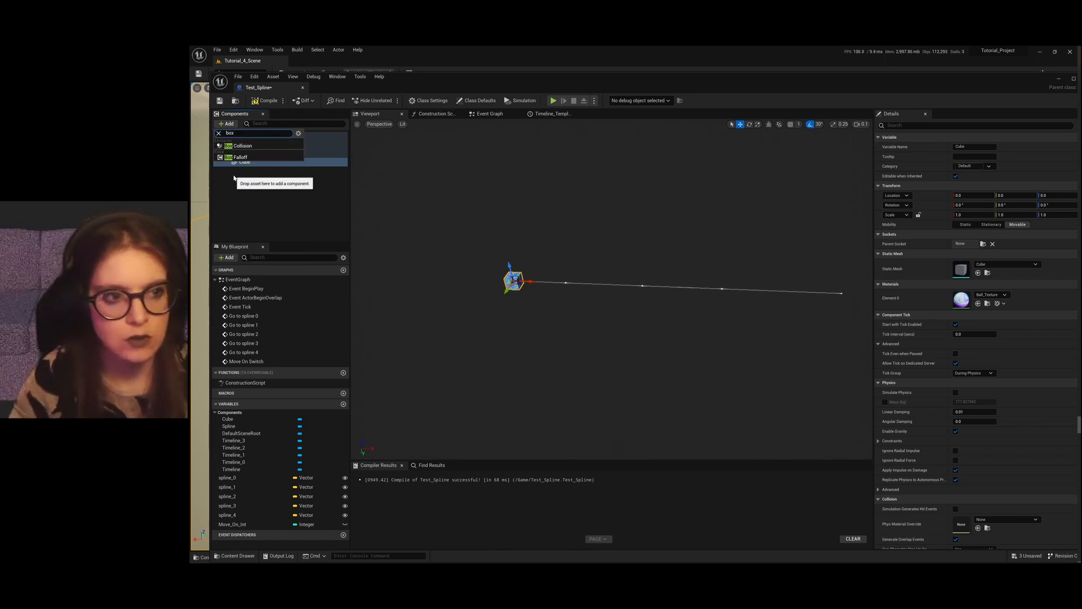
left_click(238, 157)
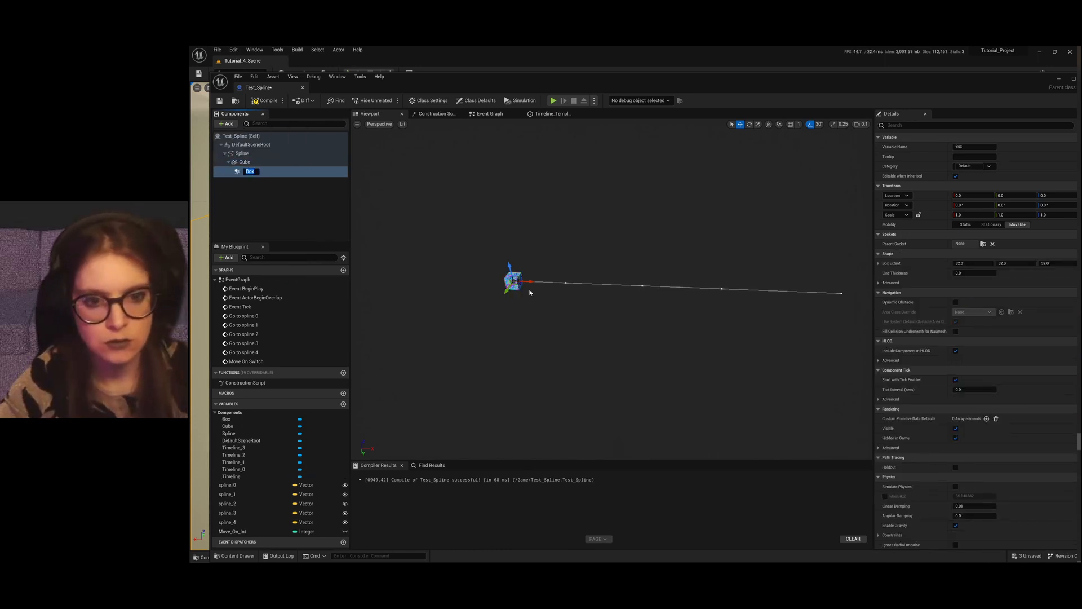
right_click(248, 171)
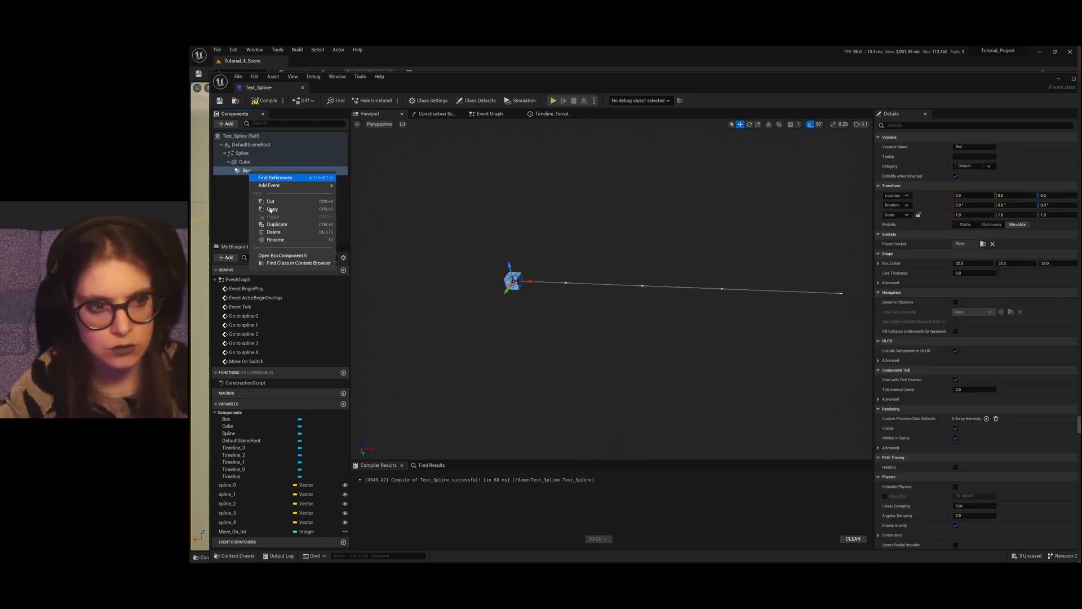
left_click(277, 225)
Step: Try to move the duplicated box collision along X to the spline's second point
left_click(531, 282)
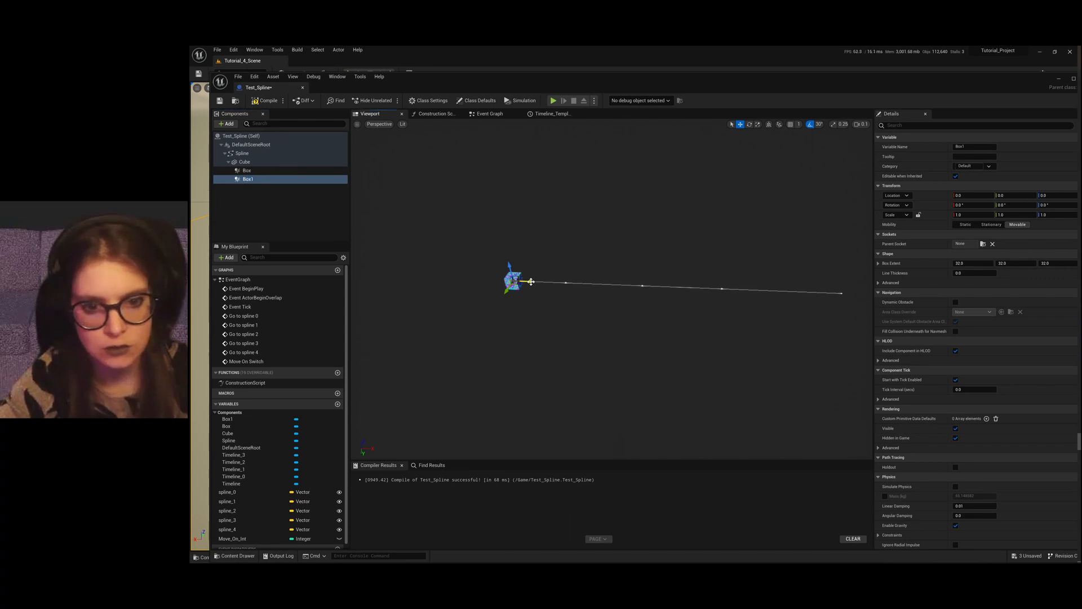
left_click(251, 179)
left_click_drag(531, 282, 583, 289)
key("ctrl+z")
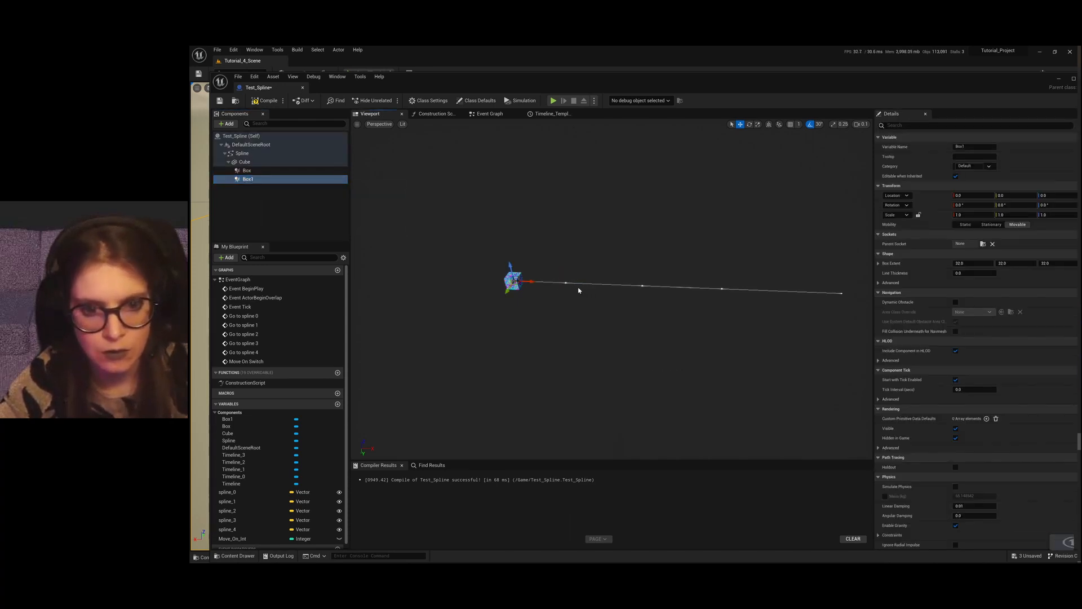
Step: Reparent both box collisions from the cube to DefaultSceneRoot
left_click(245, 172, "ctrl")
left_click_drag(246, 175, 254, 153)
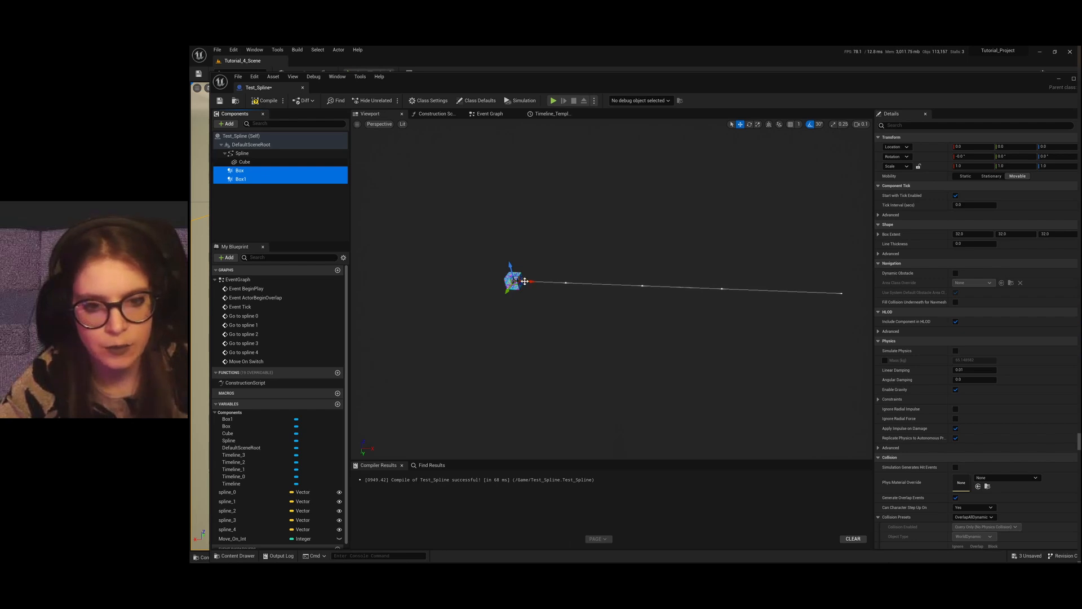
left_click(243, 171)
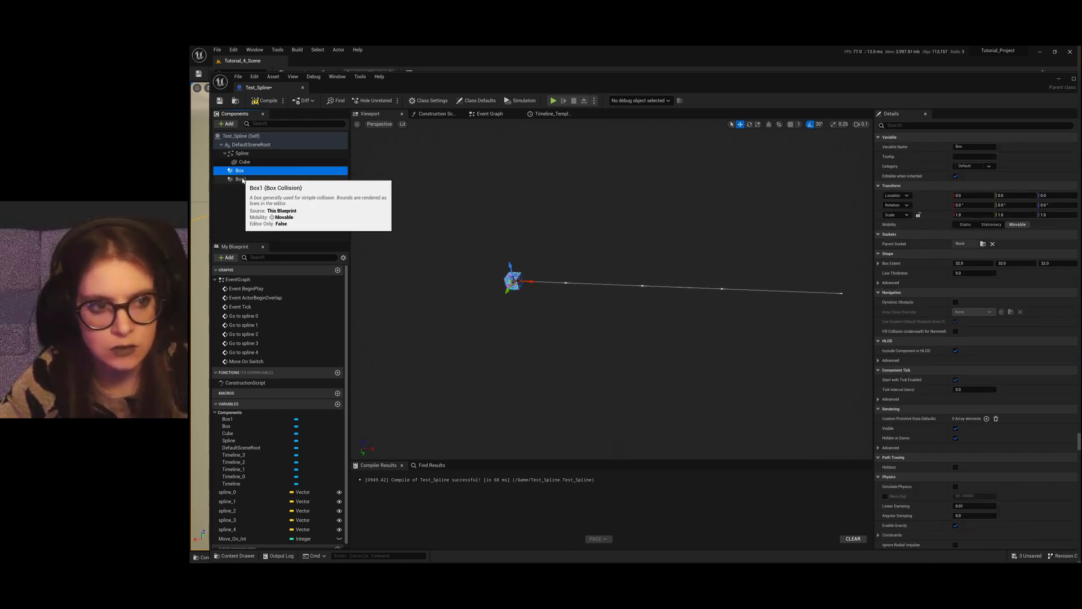
Step: Move Box1 along X and duplicate it for the remaining spline points, placing the last copy at about X 2443, and save the blueprint
left_click(241, 179)
left_click_drag(536, 286, 855, 300)
key("ctrl+d")
key("ctrl+d")
key("ctrl+d")
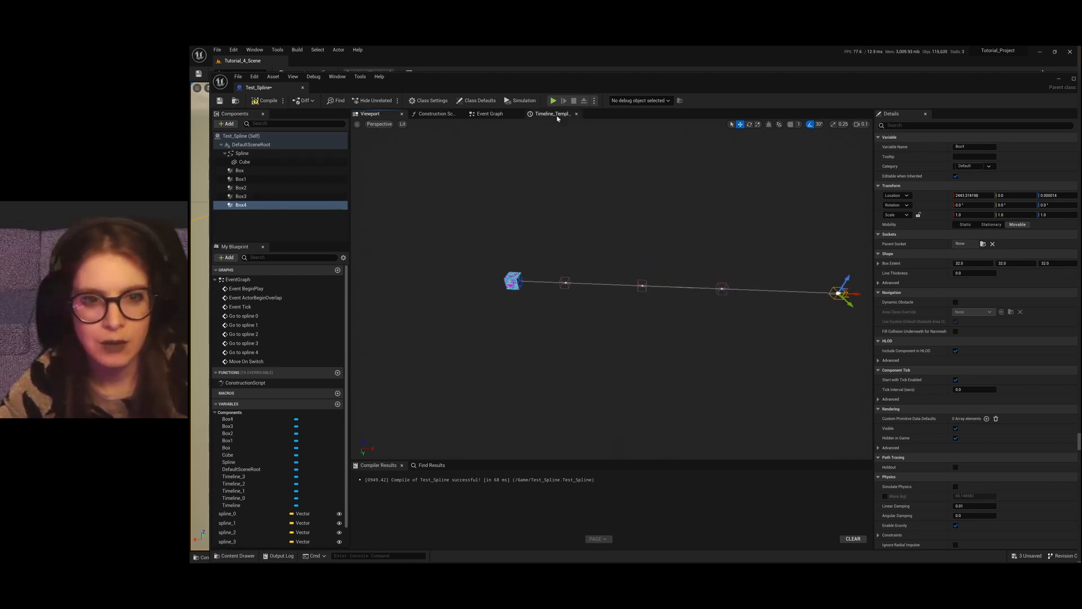
left_click(220, 101)
Step: Review the timeline track and the Event Graph nodes that store each spline point's location
left_click(551, 113)
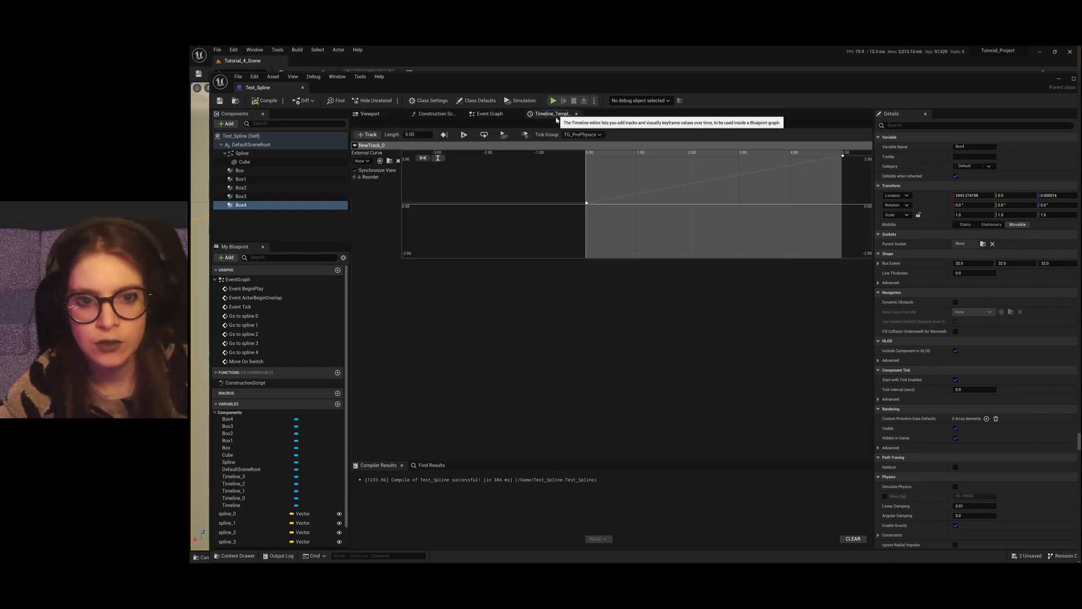
left_click(488, 113)
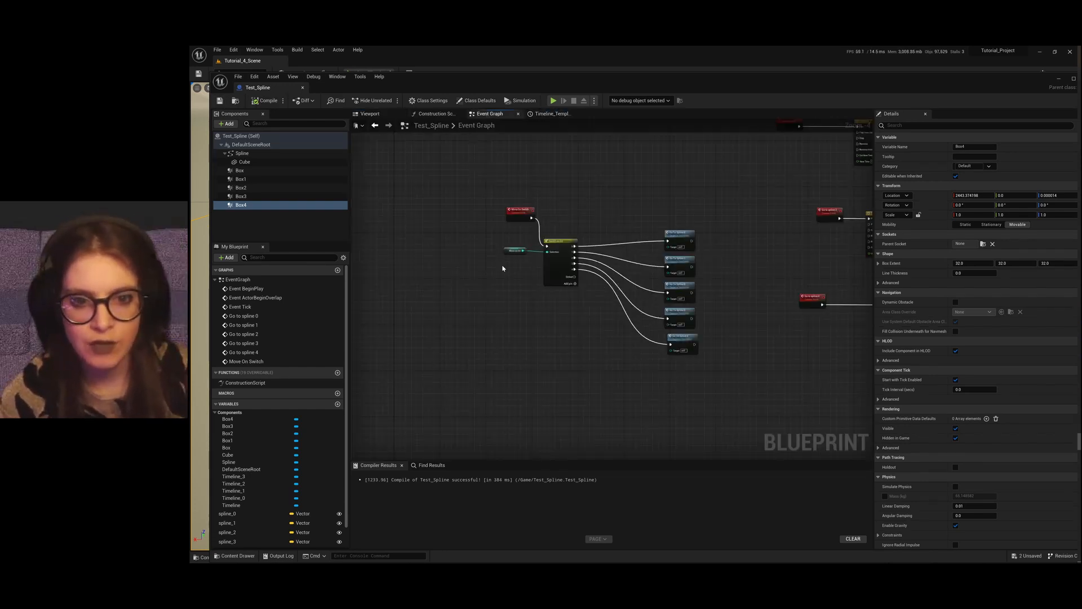
scroll(525, 316, "down", 8)
scroll(547, 318, "up", 8)
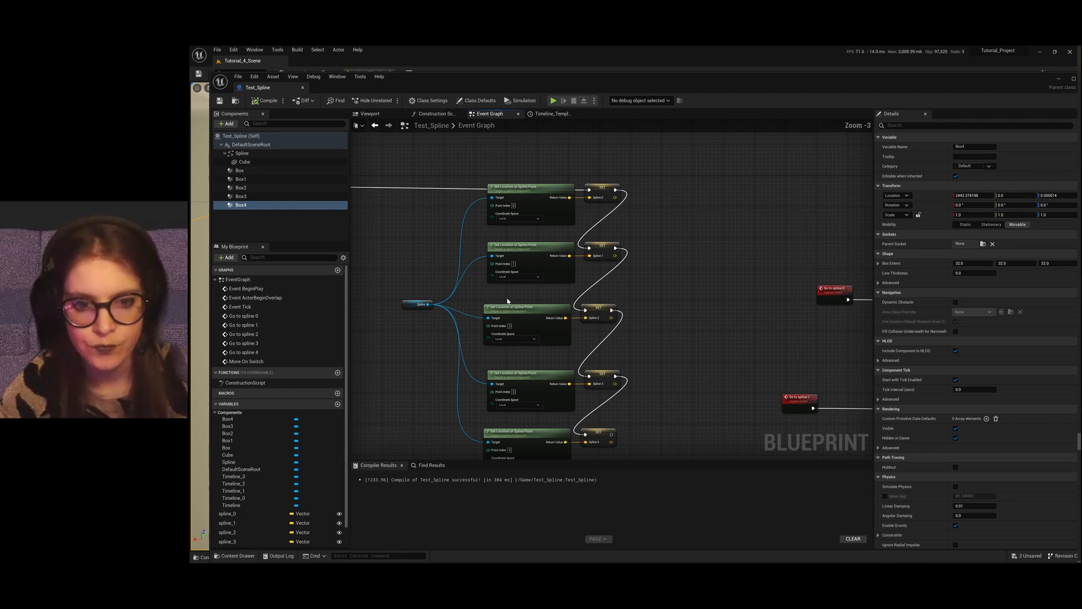
scroll(585, 285, "down", 4)
right_click_drag(585, 285, 468, 259)
scroll(532, 220, "up", 6)
scroll(535, 264, "down", 2)
scroll(510, 251, "down", 2)
scroll(446, 258, "up", 2)
scroll(436, 224, "down", 3)
scroll(550, 320, "up", 5)
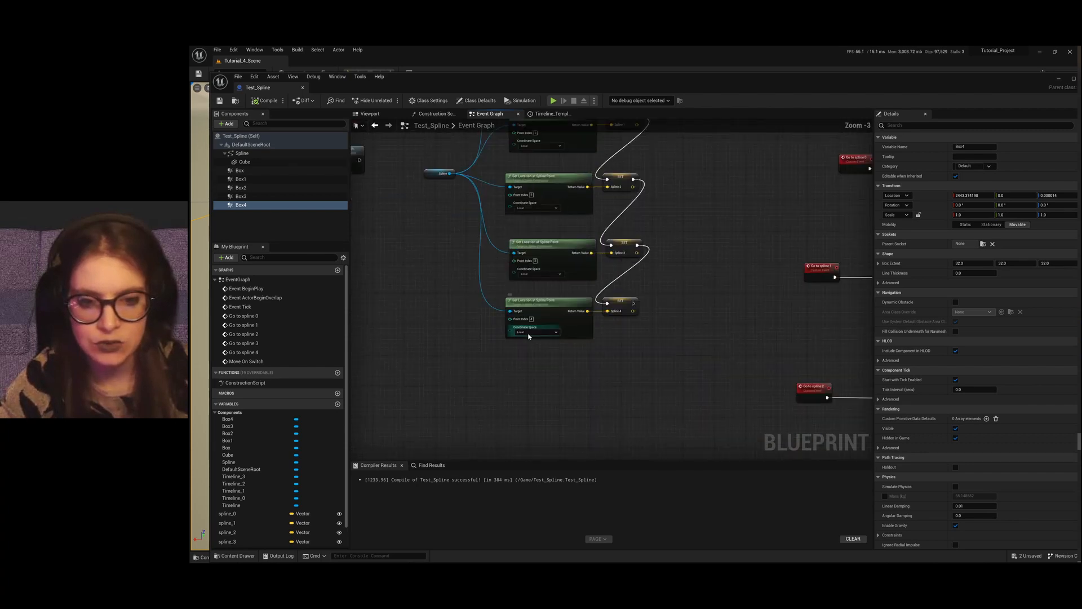
Step: Insert a Sequence node between Event BeginPlay and the first Get Location at Spline Point node
scroll(563, 332, "down", 5)
scroll(626, 360, "up", 5)
left_click_drag(583, 352, 635, 282)
type("sequence")
key("Return")
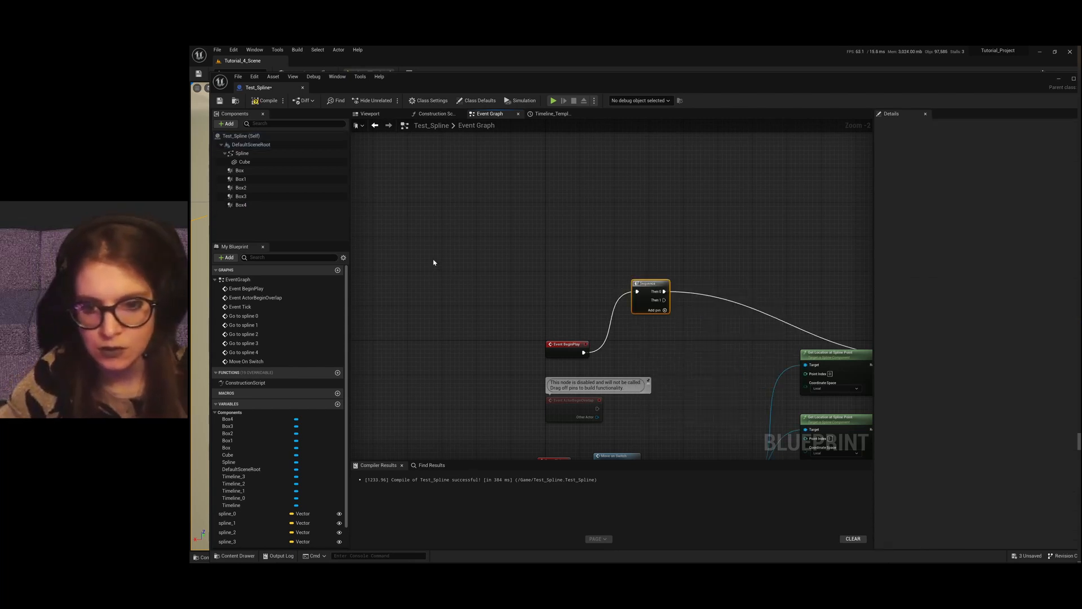
scroll(434, 263, "down", 3)
scroll(654, 314, "up", 2)
left_click_drag(465, 256, 589, 255)
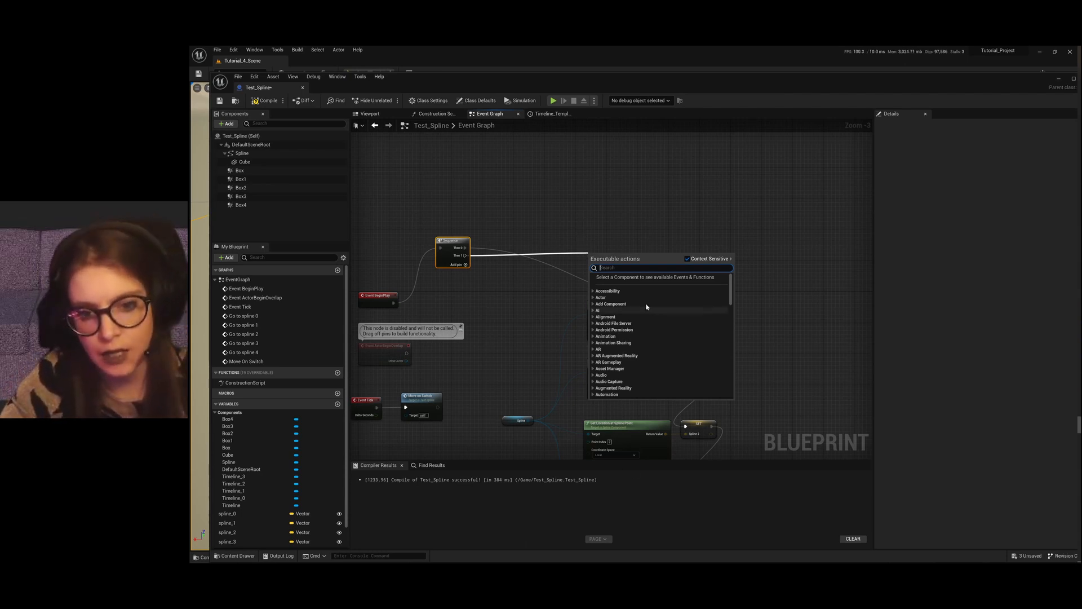
scroll(547, 373, "down", 3)
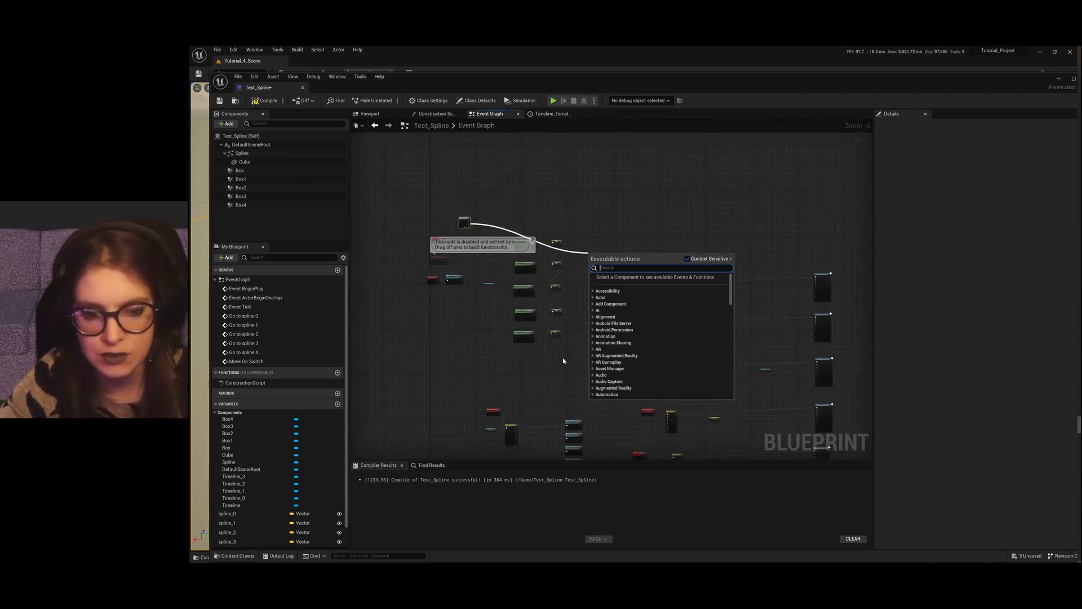
scroll(563, 360, "up", 2)
scroll(525, 301, "up", 1)
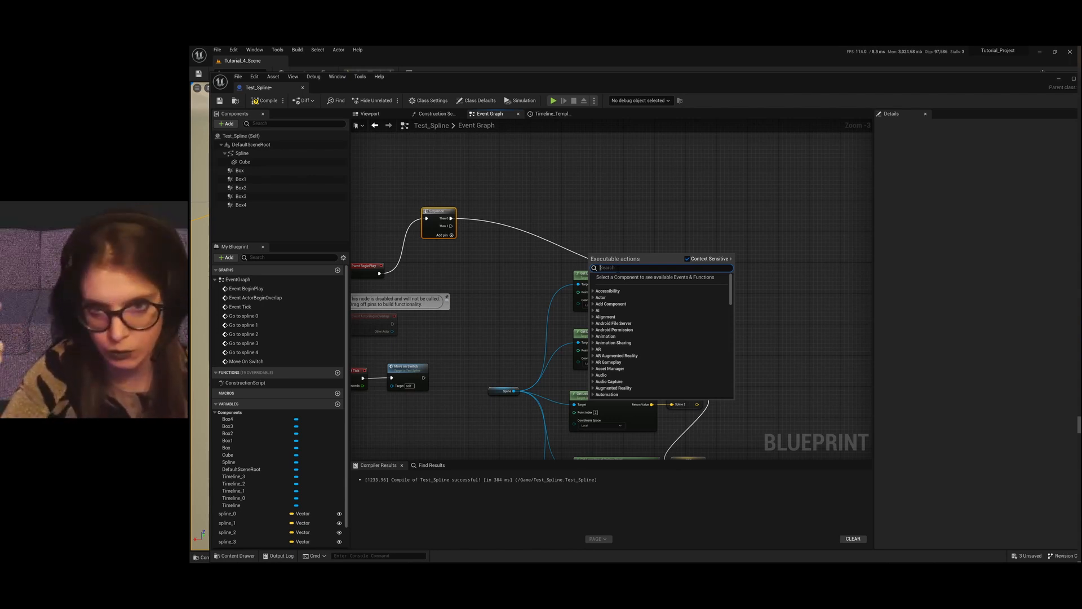
left_click(810, 289)
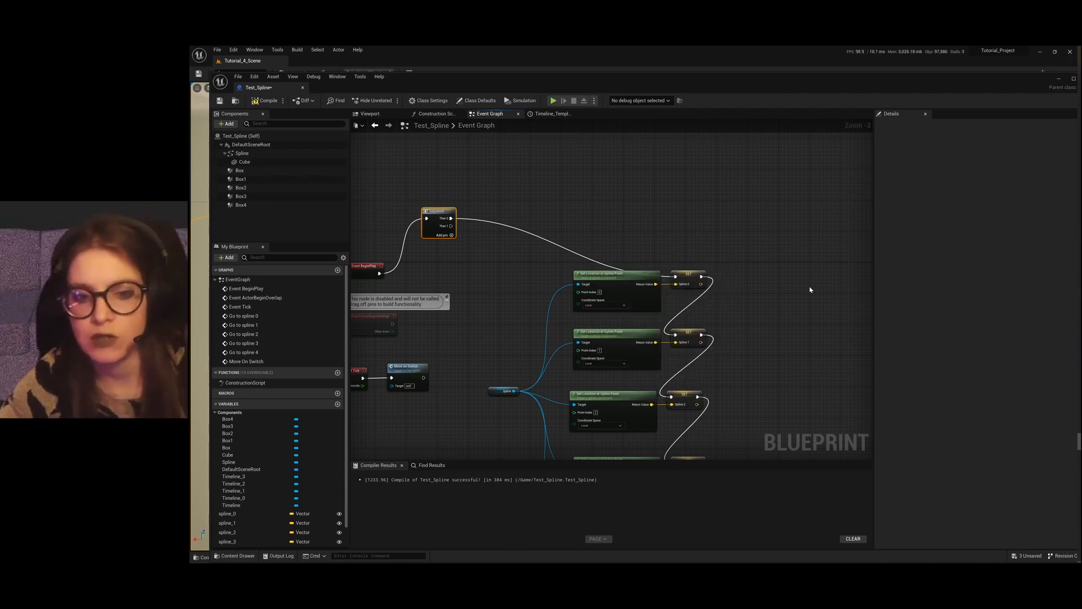
Step: Add a Get Actor Of Class node to the Sequence's Then 1 output with BP_FirstPersonCharacter as its actor class
left_click_drag(447, 228, 587, 214)
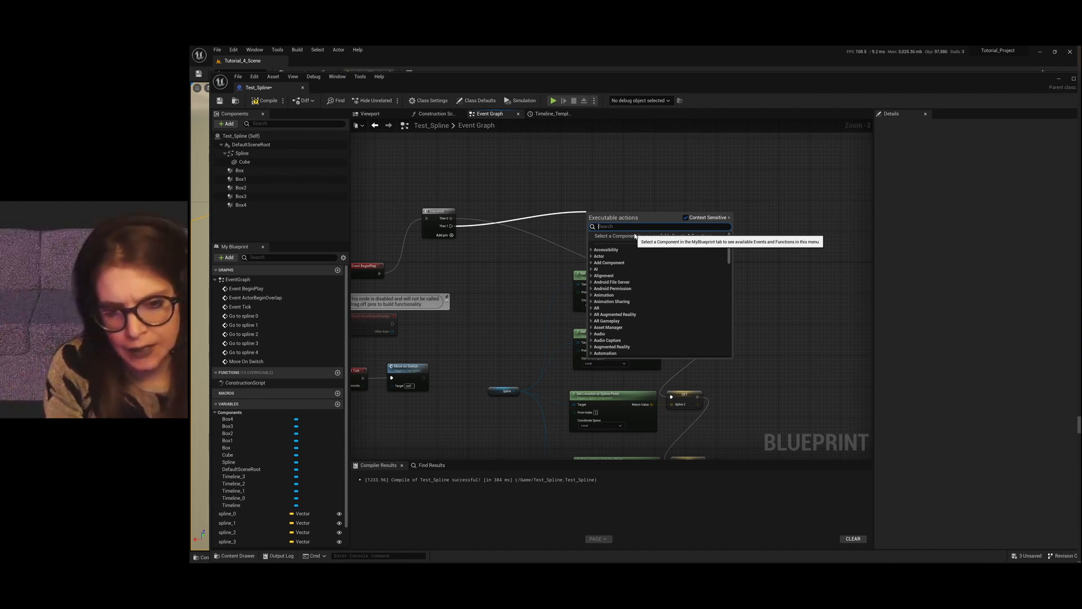
type("get actor of c")
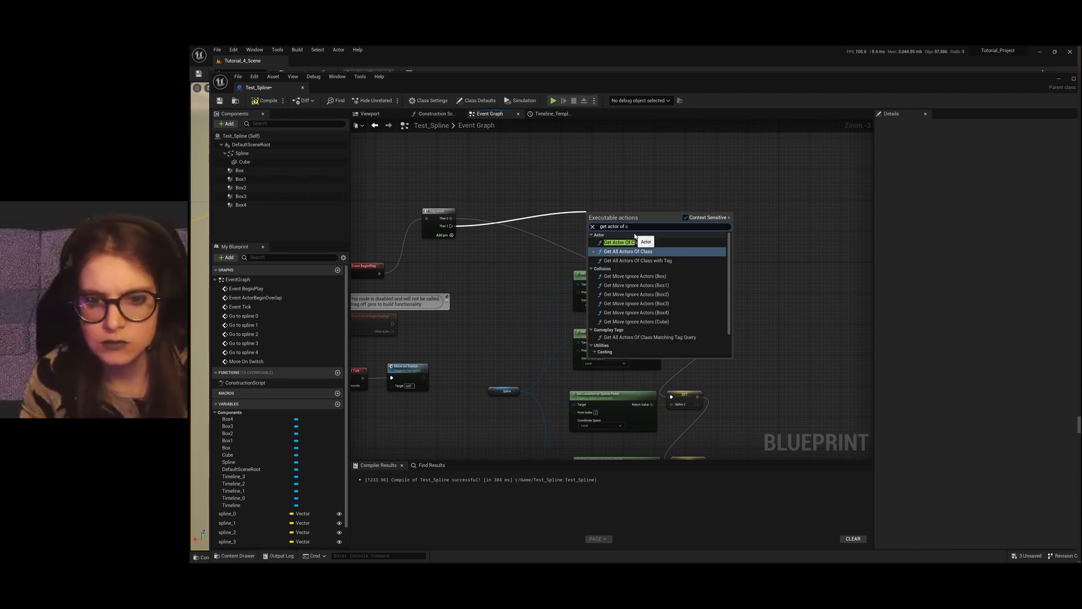
left_click(620, 243)
left_click(604, 234)
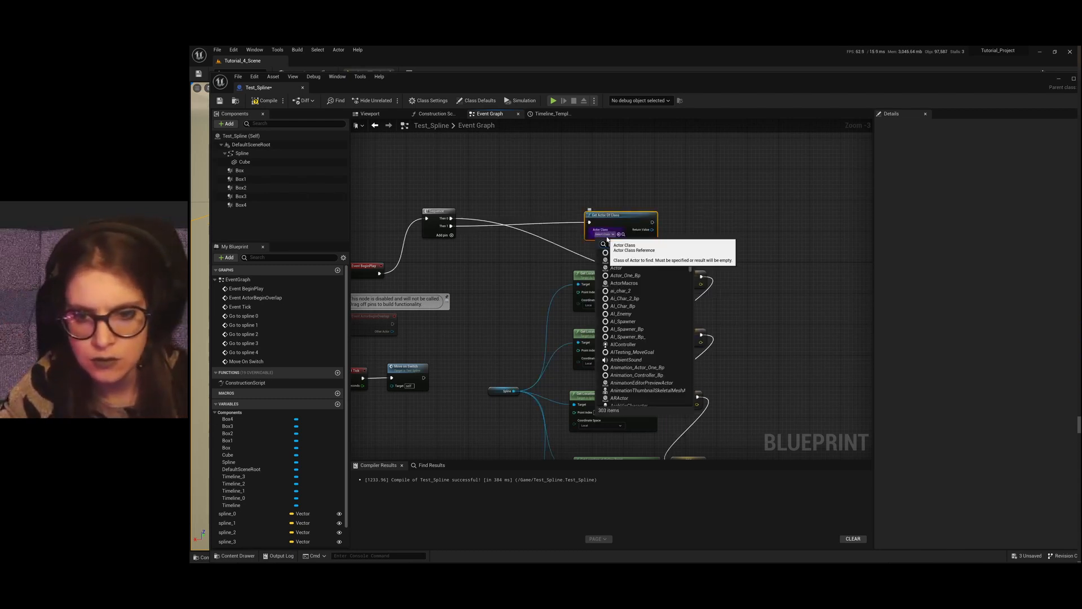
type("b")
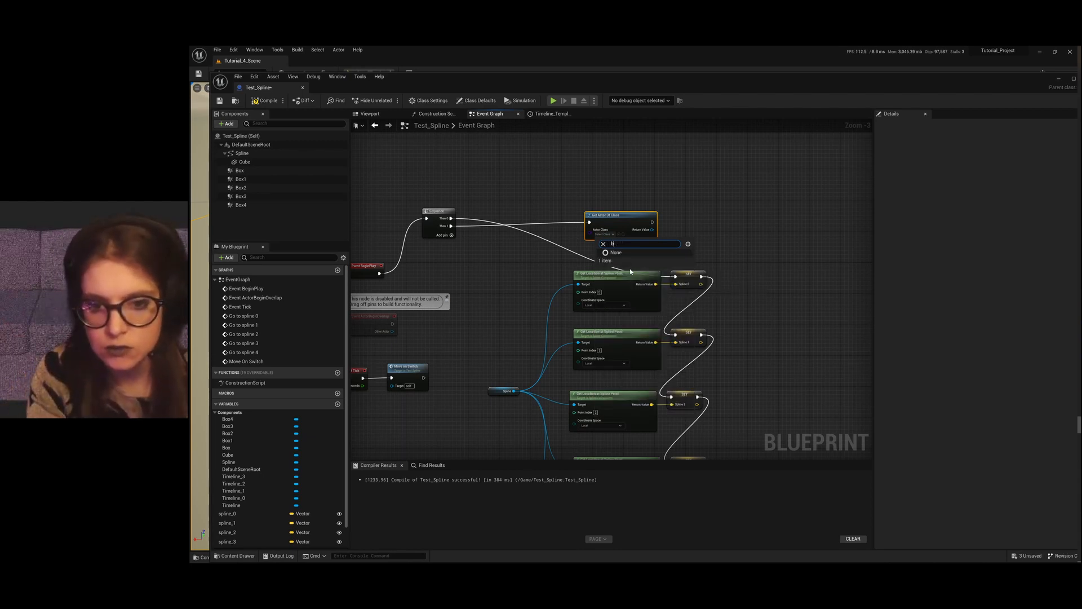
type("pfirir")
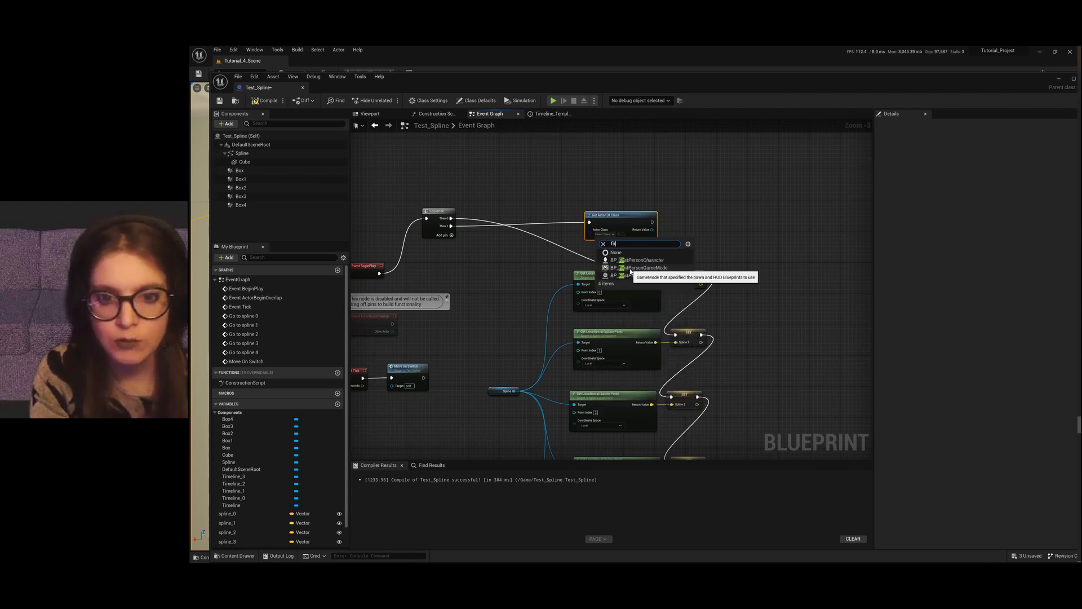
left_click(637, 261)
Step: Promote the Get Actor Of Class return value to a variable named player_actor and align its Set node
scroll(516, 160, "down", 4)
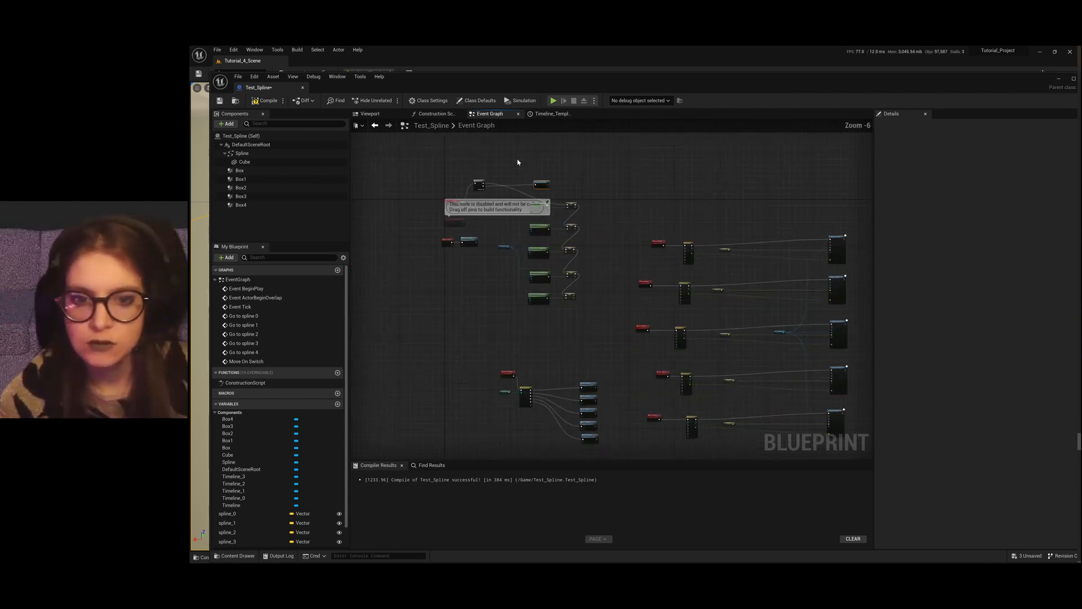
scroll(569, 169, "up", 4)
scroll(497, 216, "up", 3)
right_click(541, 202)
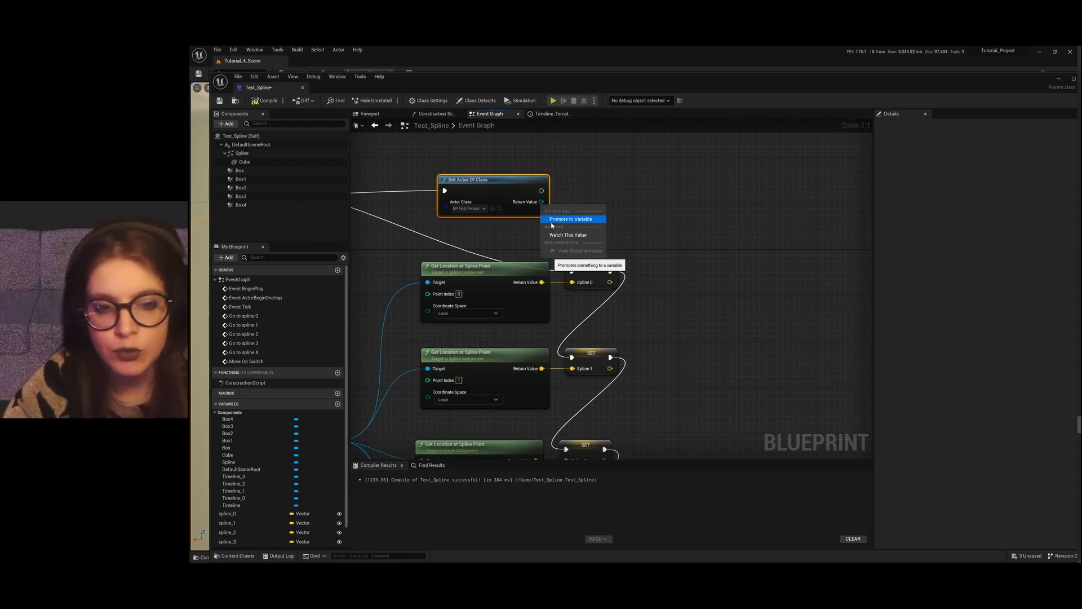
left_click(551, 225)
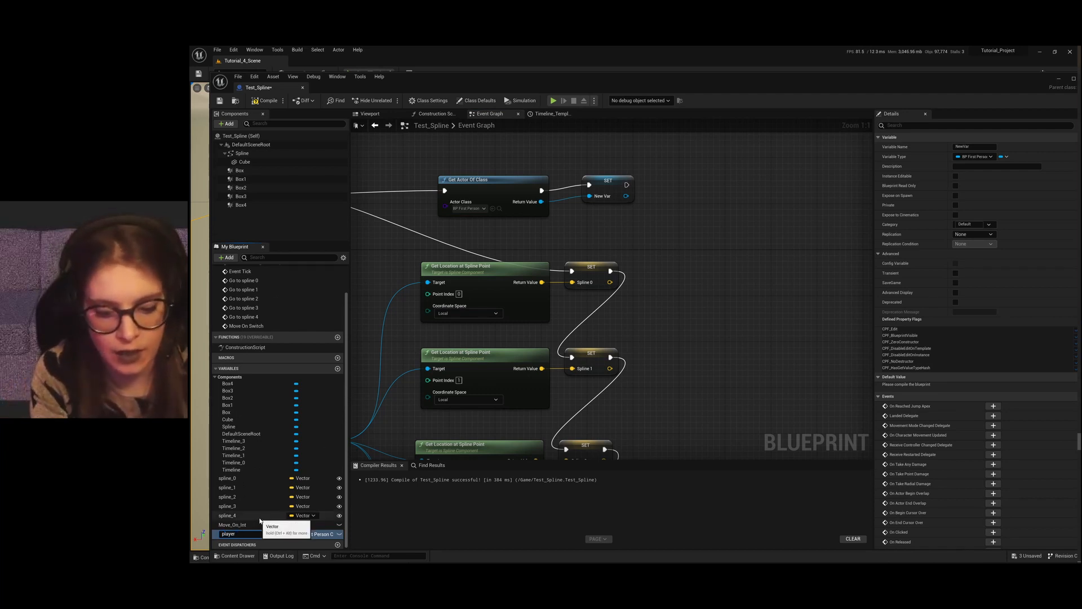
type("player_actor")
key("Return")
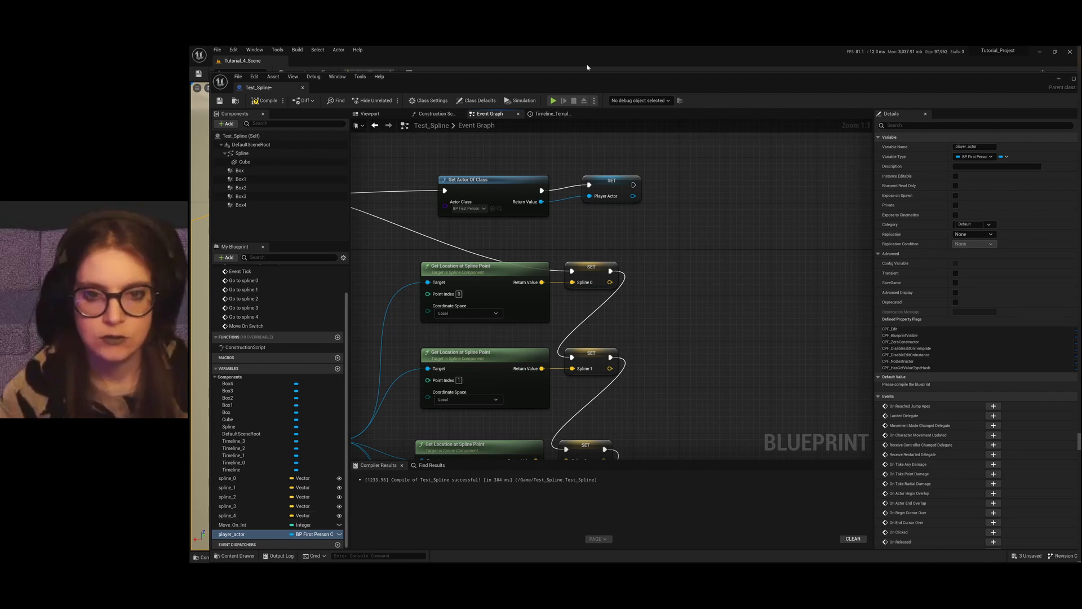
left_click_drag(624, 181, 622, 193)
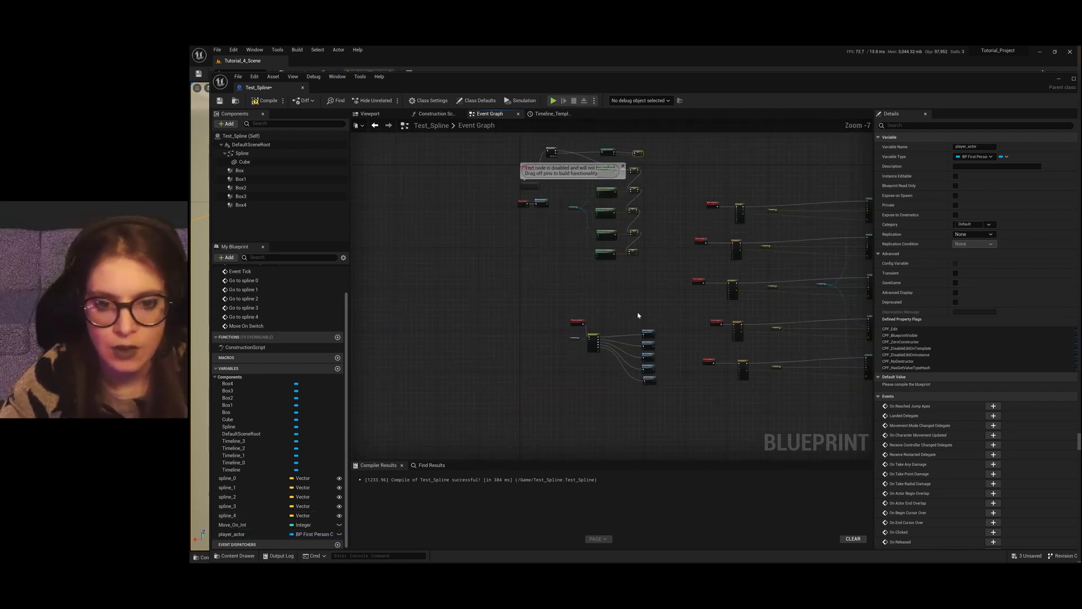
Step: Add an On Component Begin Overlap event for the Box collision component
scroll(639, 316, "down", 1)
left_click(239, 170)
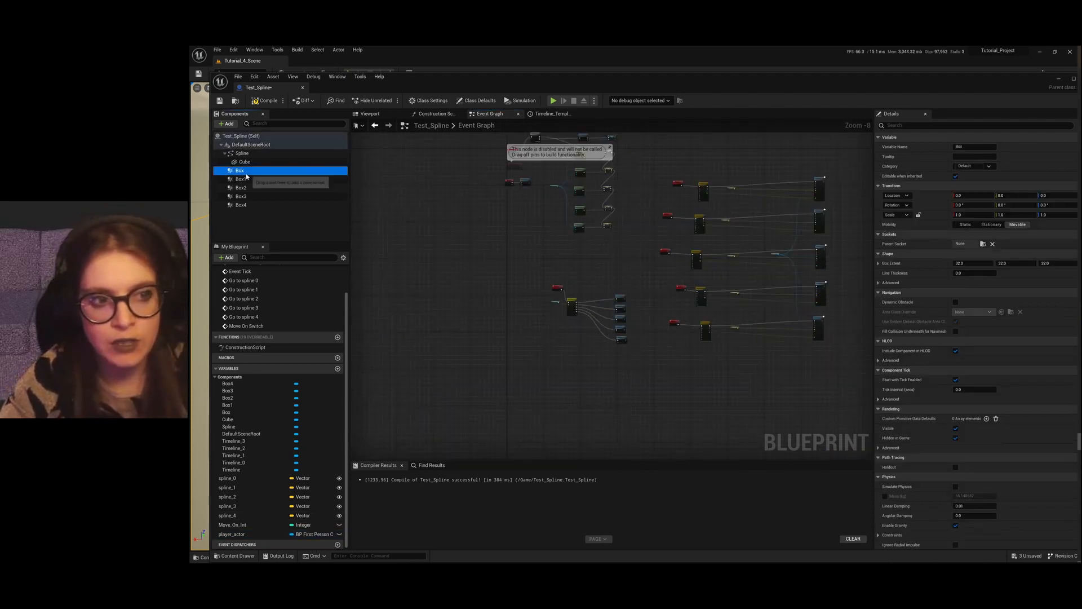
scroll(996, 349, "down", 10)
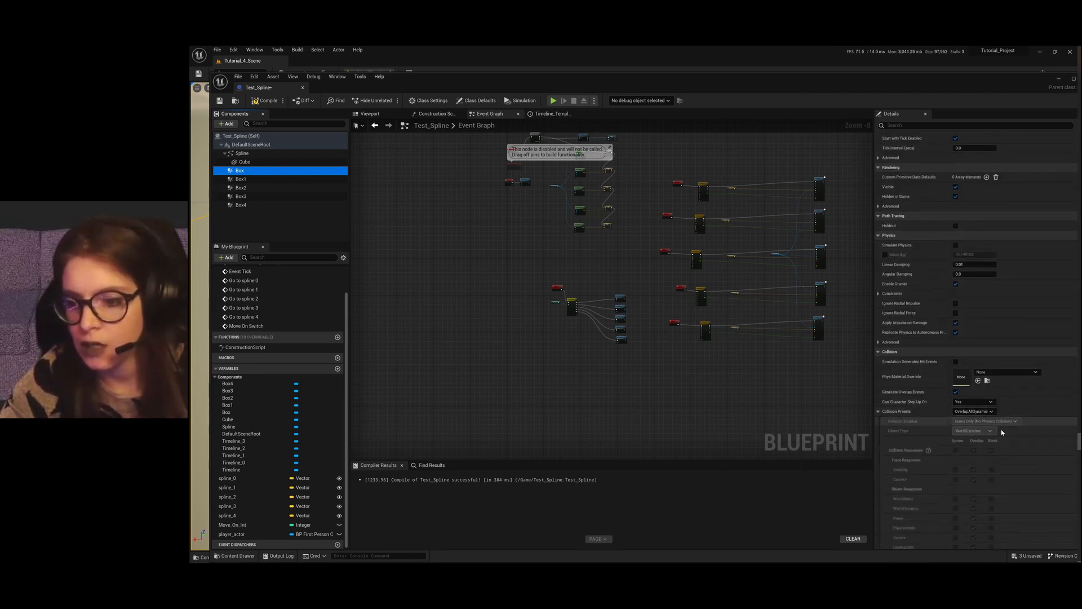
scroll(1001, 439, "down", 4)
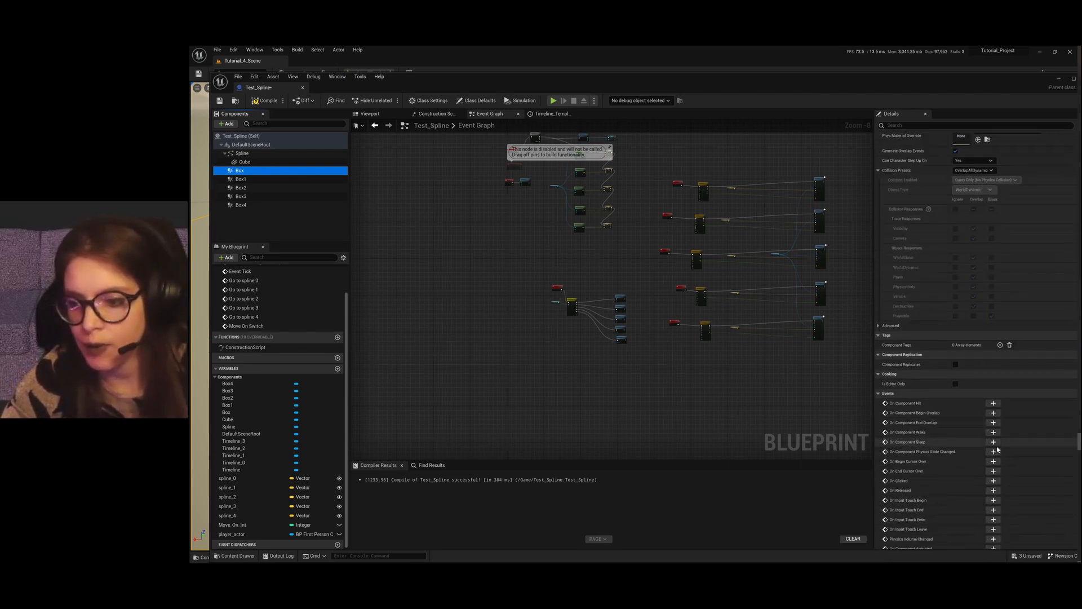
left_click(994, 413)
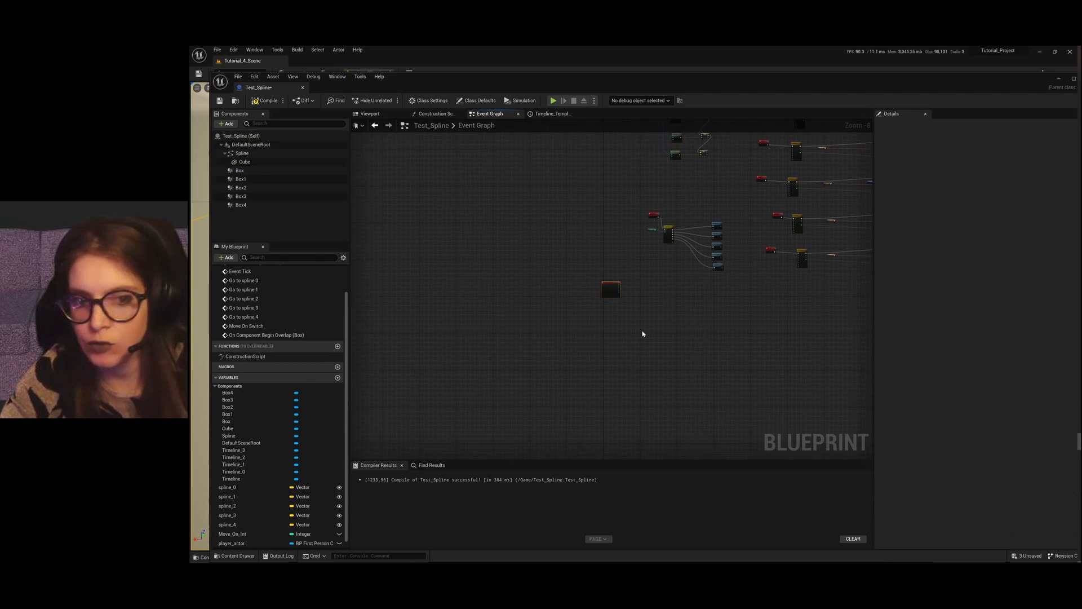
Step: Add On Component Begin Overlap events for Box1, Box2, Box3 and Box4
left_click(242, 180)
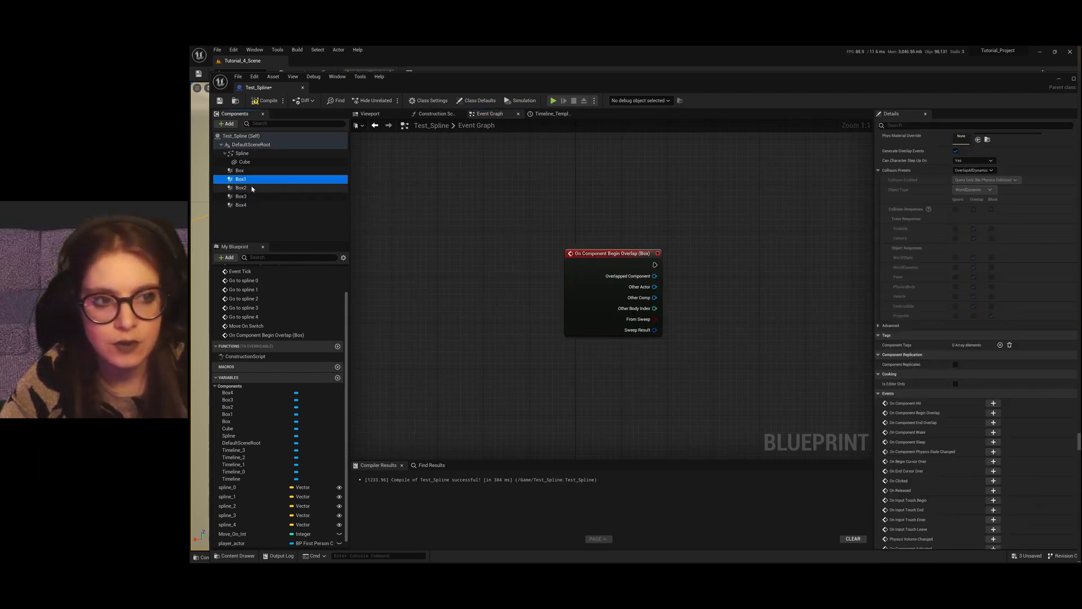
left_click(994, 413)
left_click(241, 188)
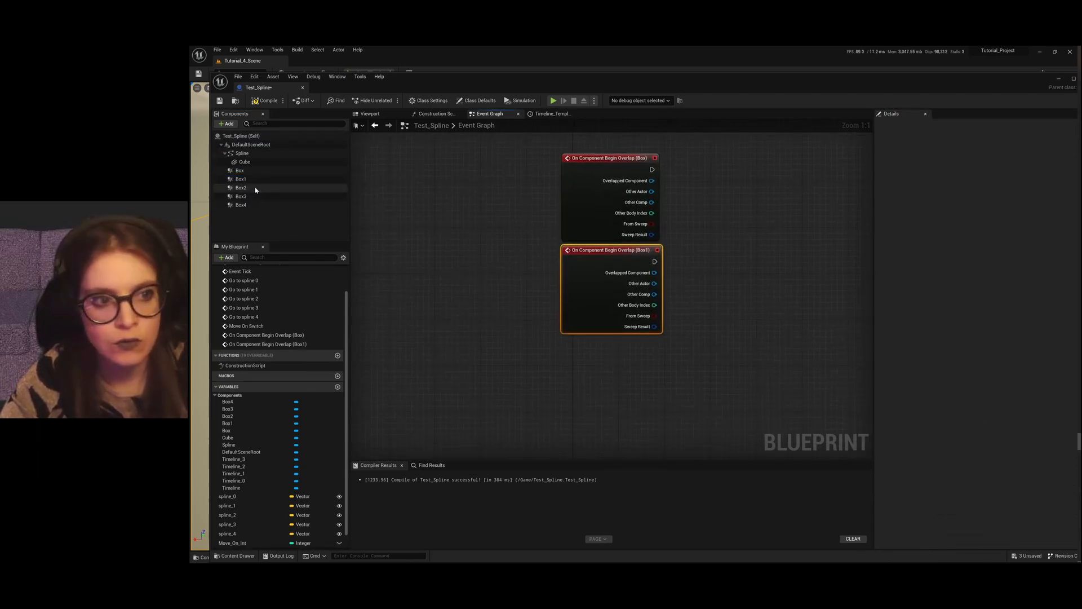
left_click(994, 413)
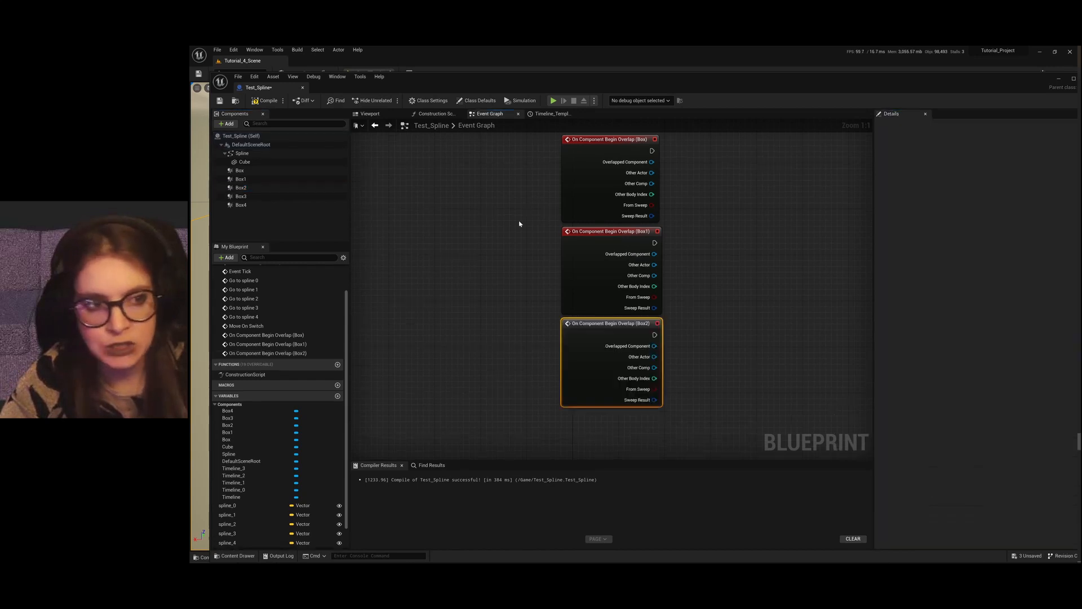
left_click(260, 197)
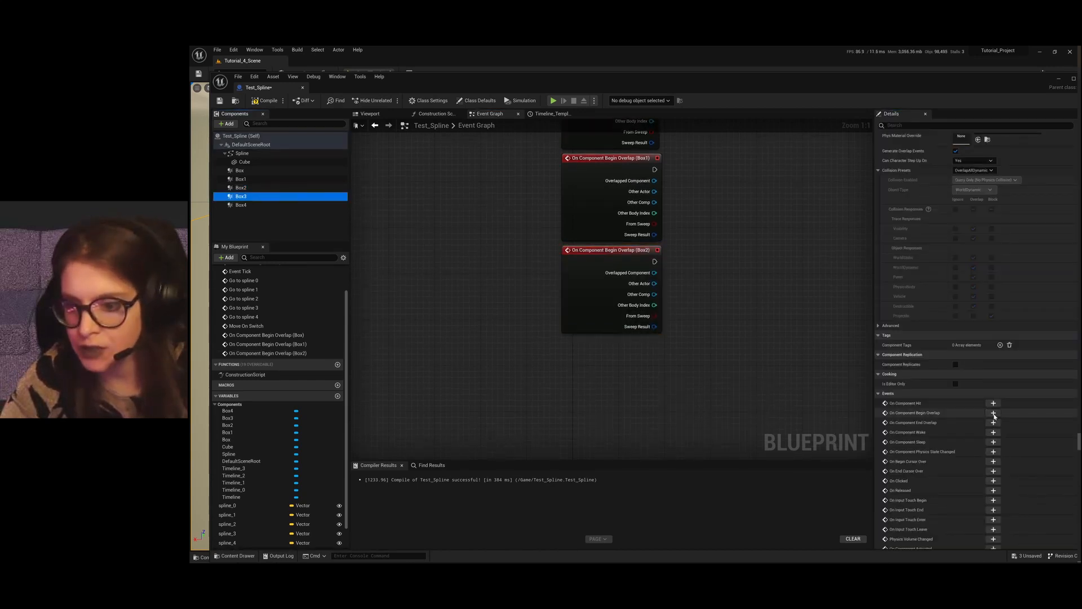
left_click(994, 420)
left_click(240, 205)
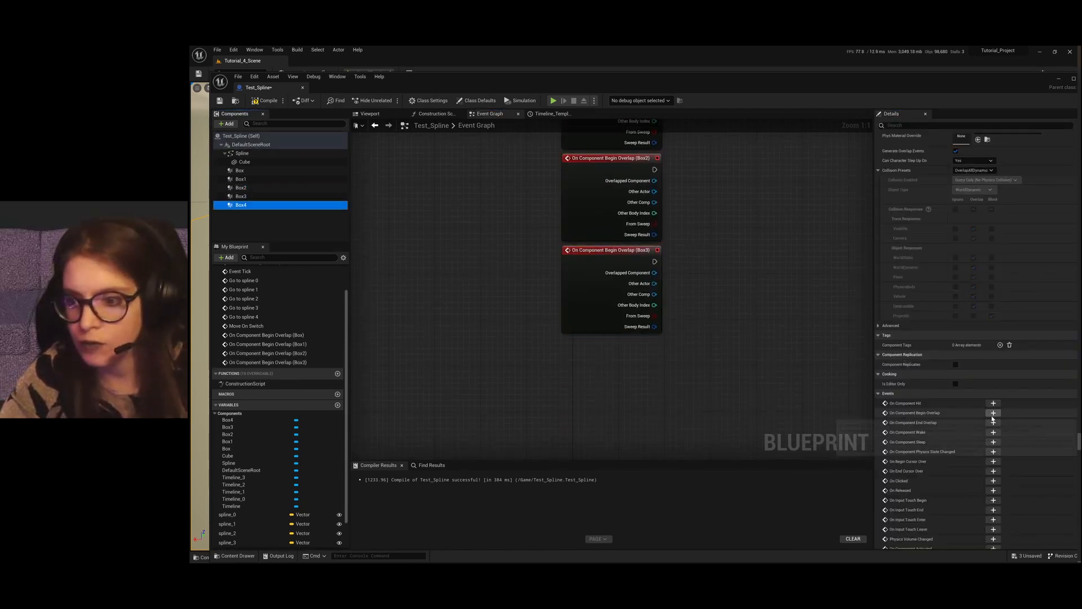
left_click(994, 419)
Step: Move the five overlap event nodes together into the empty graph area above the Go to spline events
scroll(655, 389, "down", 4)
left_click_drag(680, 398, 624, 144)
left_click_drag(631, 159, 756, 199)
scroll(598, 227, "down", 5)
scroll(721, 302, "up", 2)
scroll(678, 287, "down", 1)
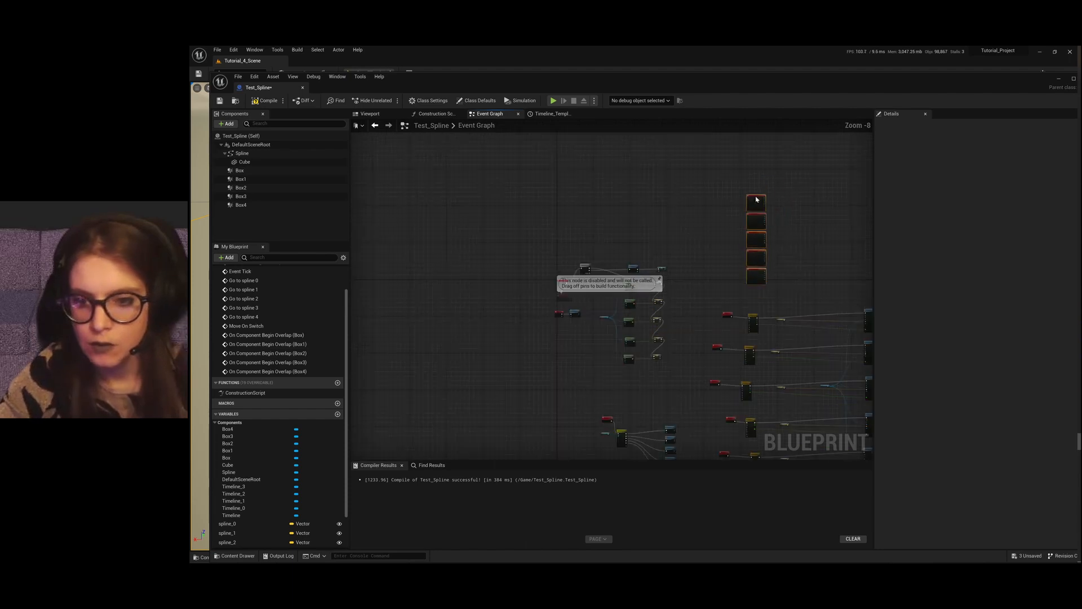
scroll(792, 200, "up", 5)
scroll(781, 209, "up", 3)
scroll(530, 149, "down", 2)
scroll(567, 194, "up", 2)
scroll(510, 171, "down", 3)
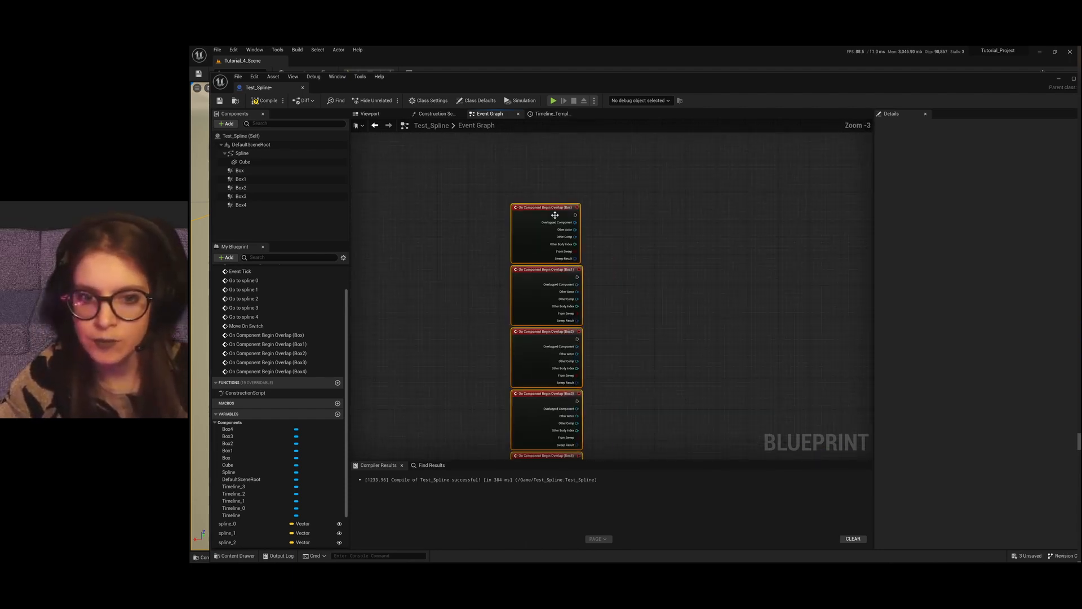
scroll(551, 175, "down", 1)
scroll(571, 239, "up", 2)
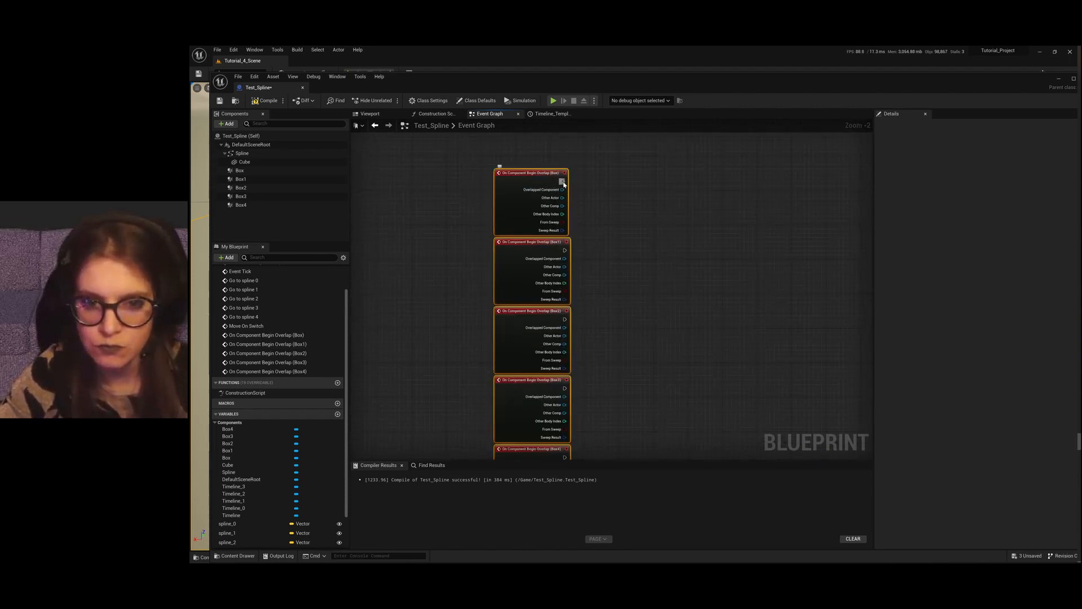
Step: Add a Cast To BP_FirstPersonCharacter node to the execution output of the Box overlap event
left_click_drag(621, 194, 621, 195)
type("cast to")
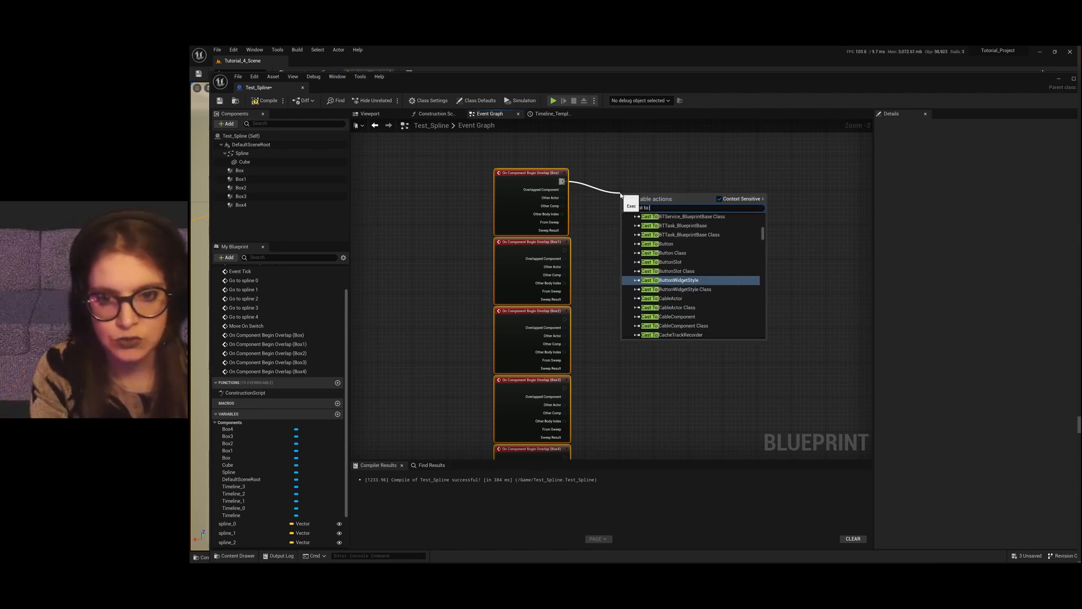
type(" fir")
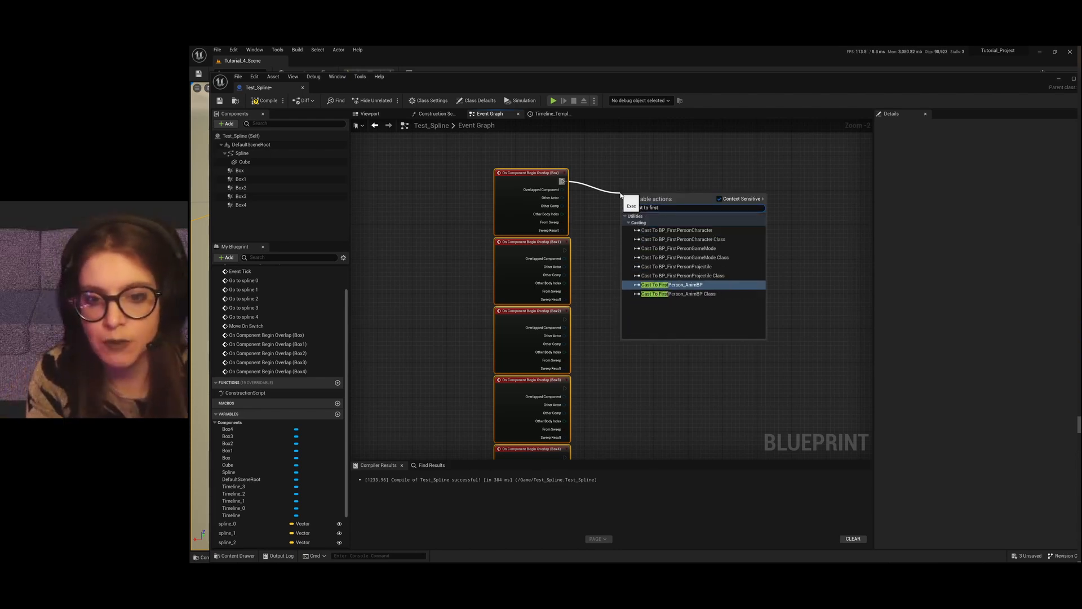
type("st")
left_click(677, 230)
Step: Duplicate the Cast To BP_FirstPersonCharacter node so each overlap event has one, and connect their execution pins
left_click_drag(632, 193, 693, 309)
key("ctrl+d")
key("ctrl+d")
key("ctrl+d")
scroll(694, 305, "down", 3)
scroll(645, 200, "up", 3)
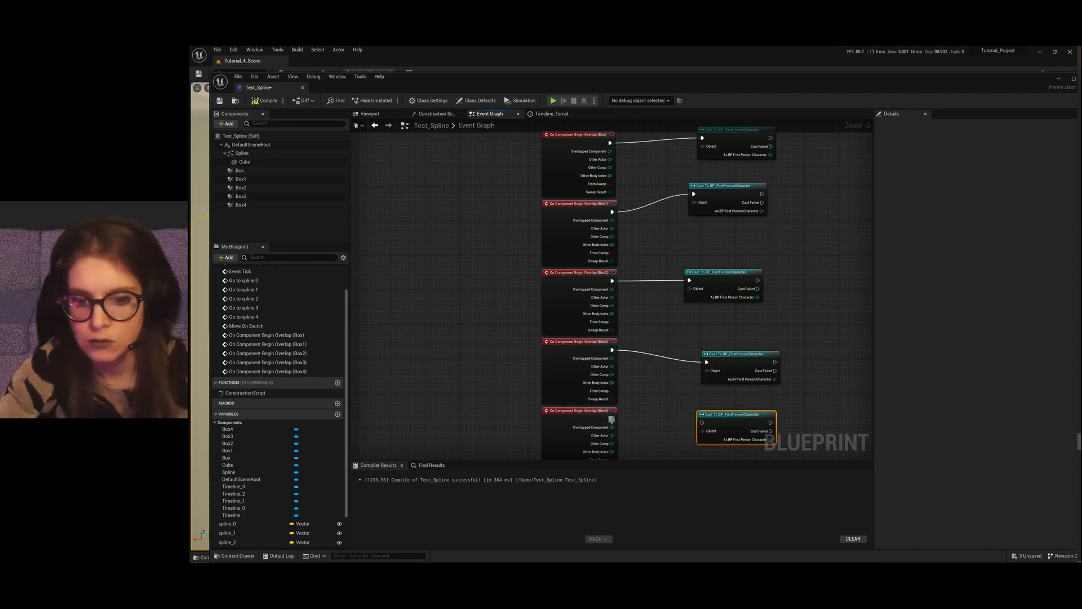
Step: Connect the Other Actor output of each overlap event to the Object input of its cast node
left_click_drag(609, 160, 701, 149)
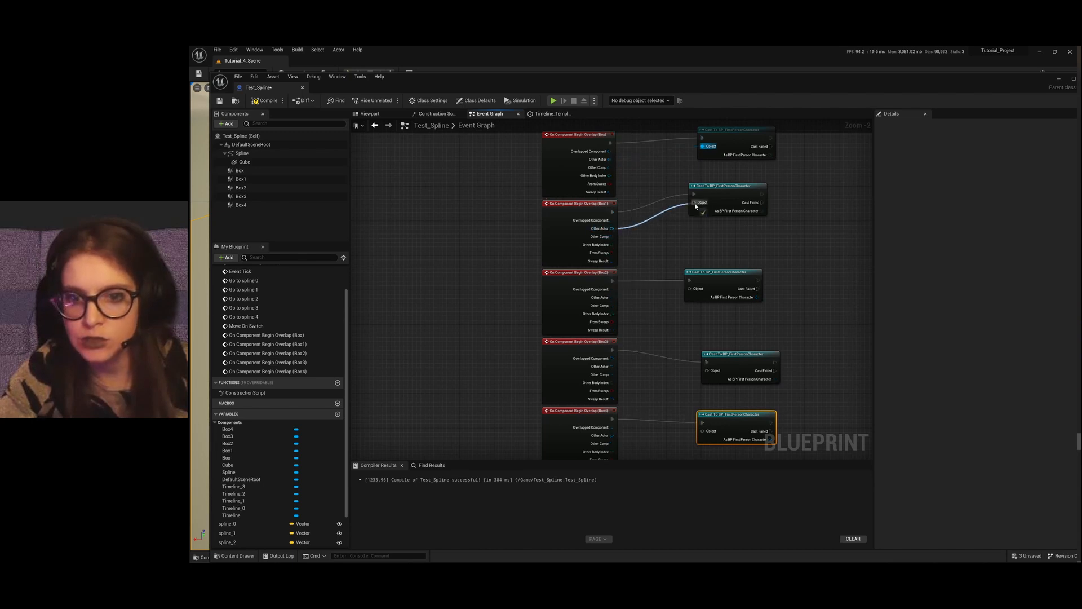
left_click_drag(613, 297, 625, 299)
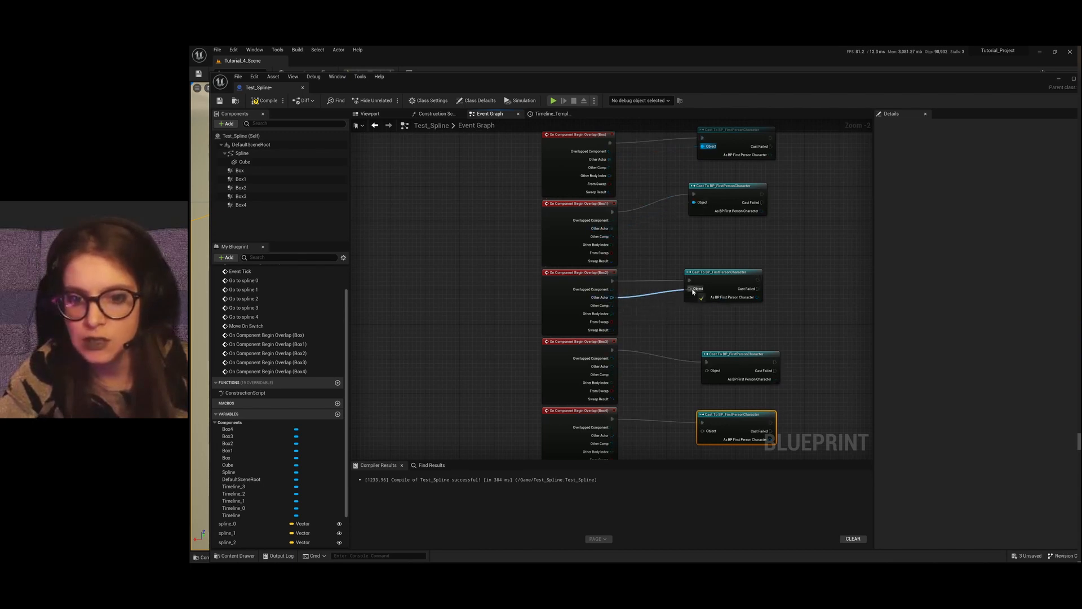
left_click_drag(612, 366, 665, 372)
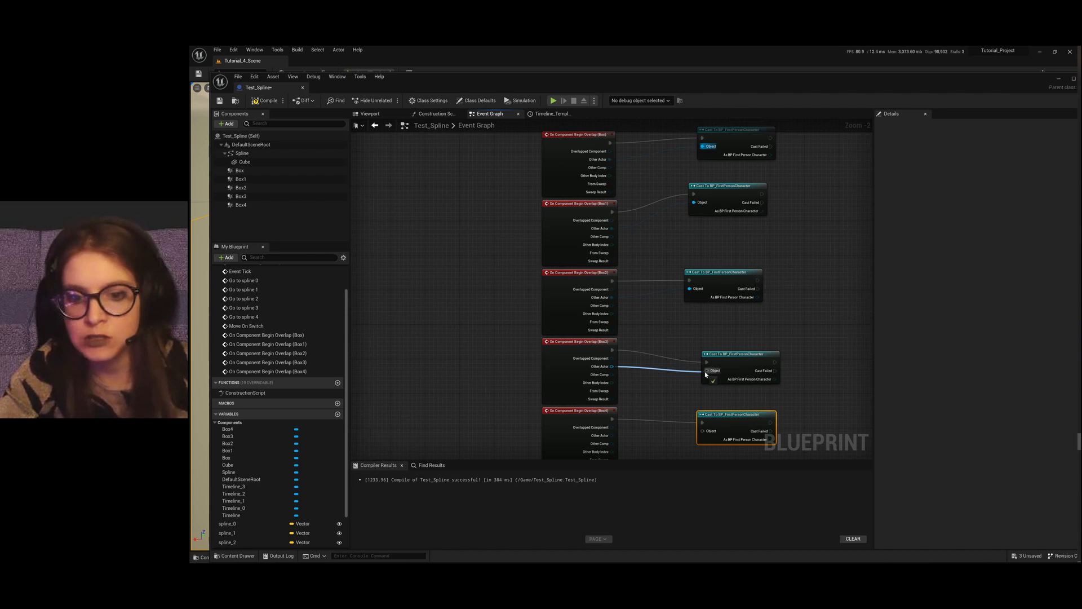
scroll(612, 196, "down", 1)
scroll(622, 398, "up", 1)
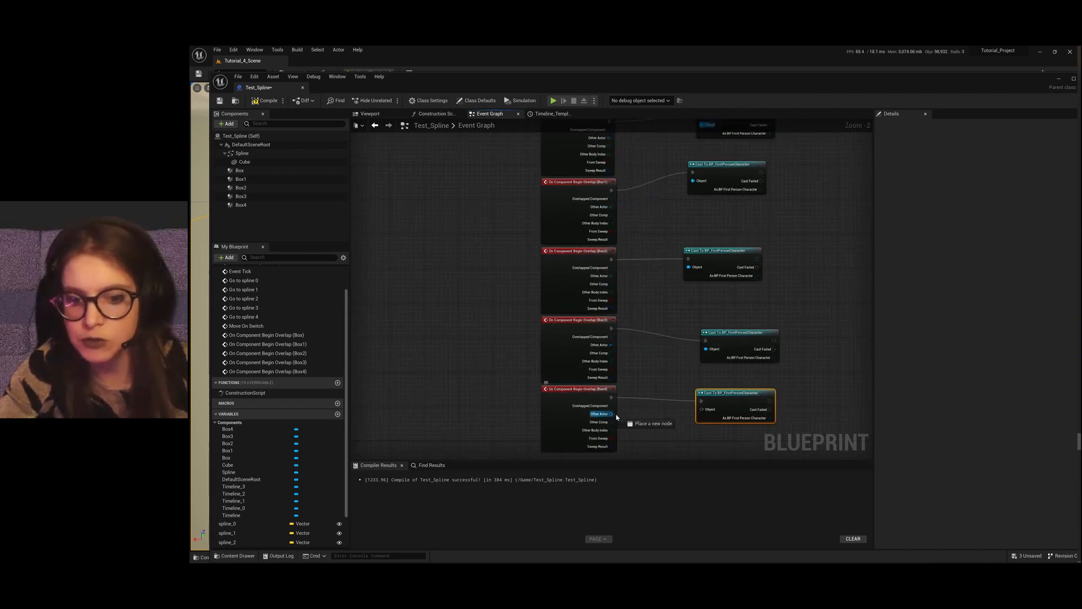
left_click_drag(705, 413, 704, 413)
Step: Examine the Move On Switch event and how its switch node branches to the Go to spline calls
scroll(564, 349, "down", 7)
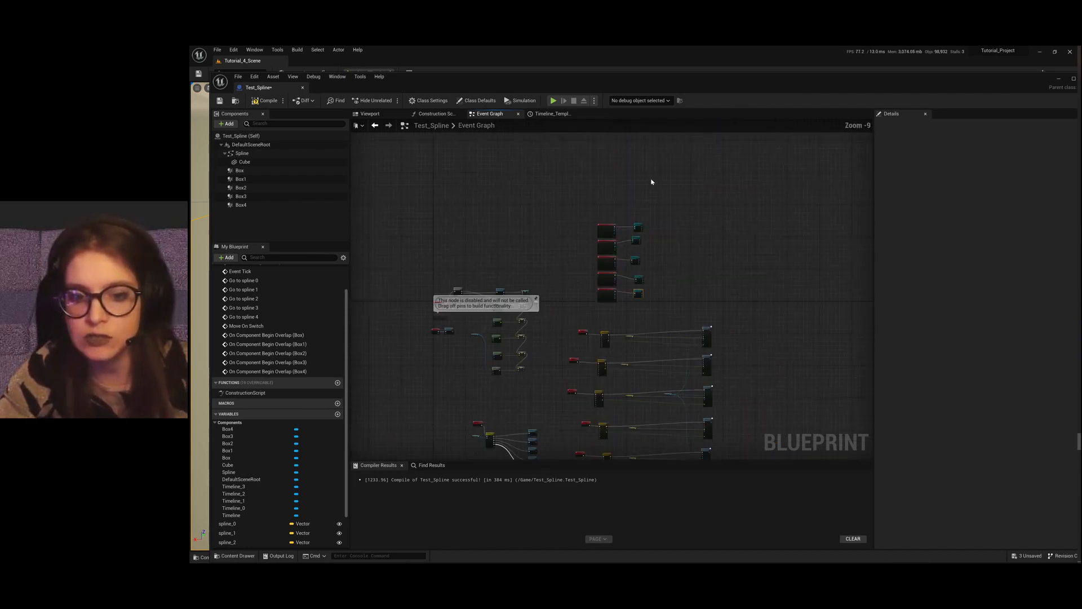
right_click_drag(623, 319, 618, 260)
scroll(536, 404, "up", 2)
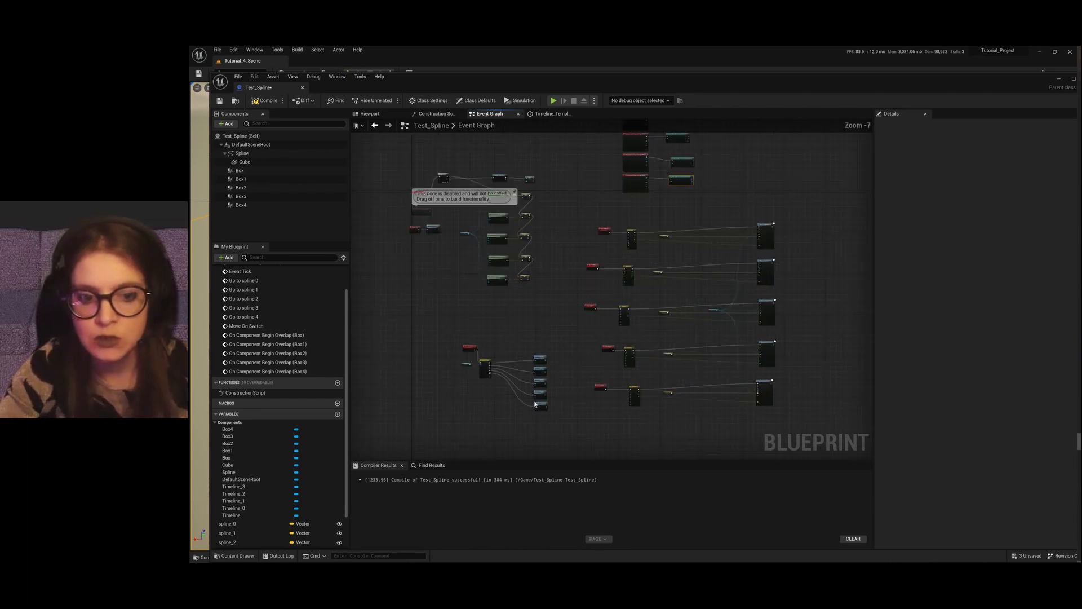
scroll(465, 373, "up", 6)
scroll(466, 365, "down", 8)
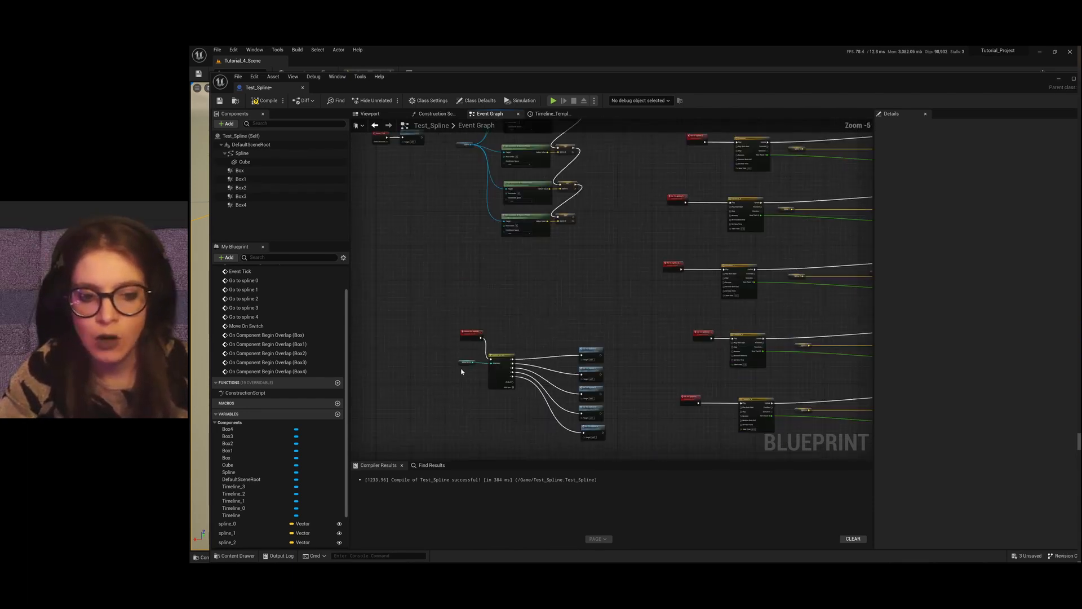
scroll(612, 294, "up", 5)
scroll(612, 294, "down", 2)
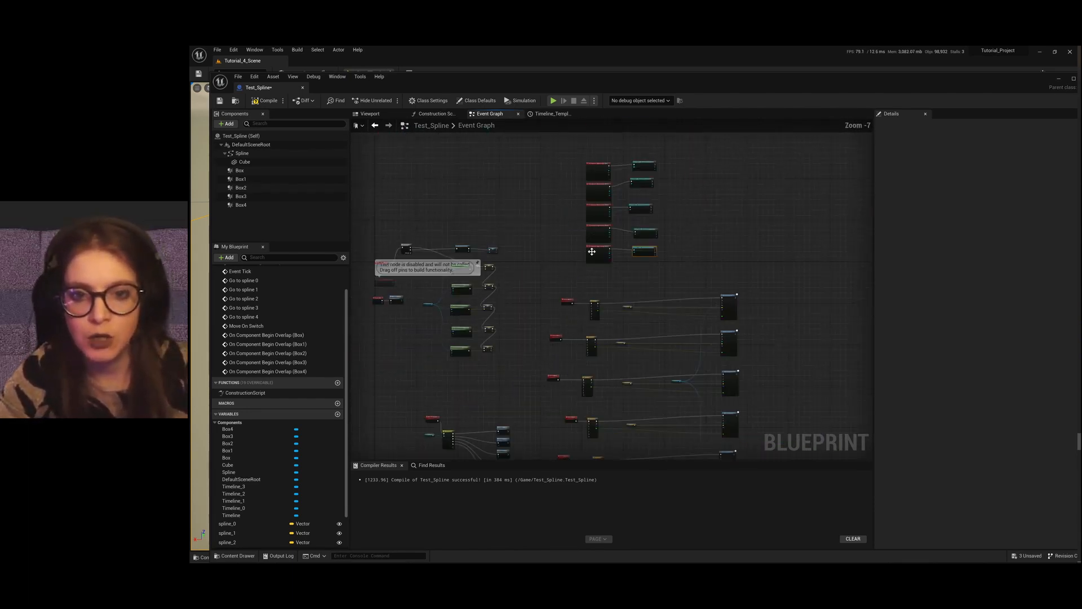
Step: Add a Set Move_On_Int node to the event graph beside the Cast To BP_FirstPersonCharacter nodes
scroll(682, 187, "up", 3)
scroll(254, 517, "down", 2)
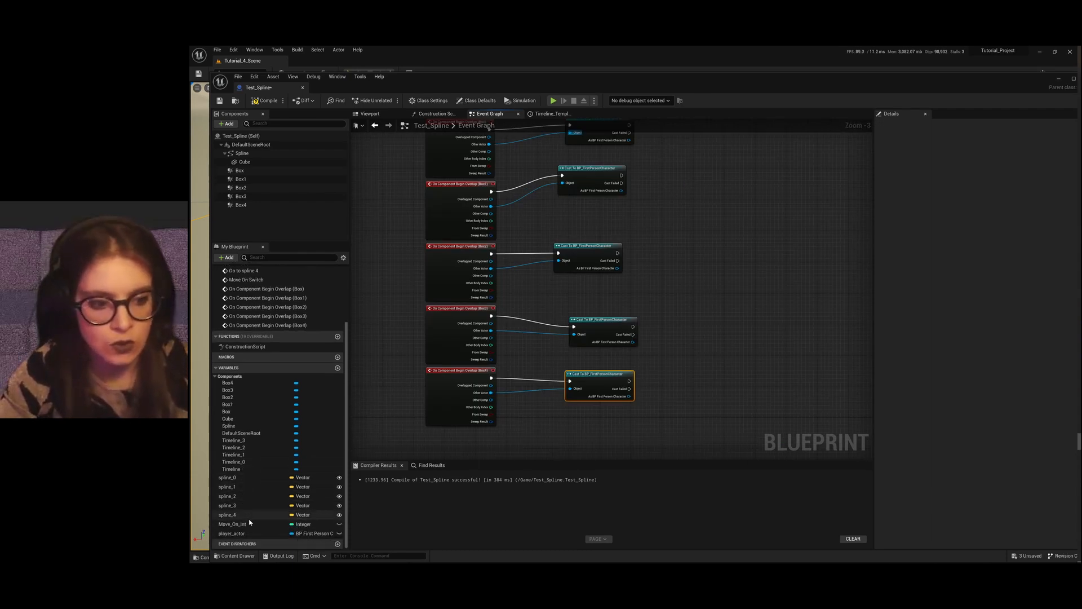
left_click_drag(237, 529, 698, 181)
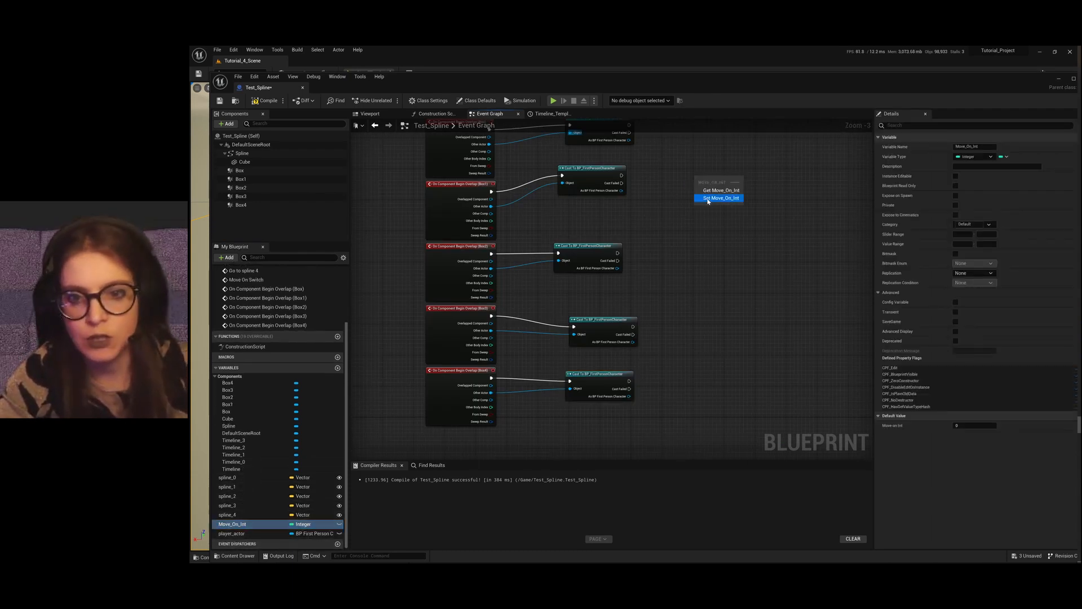
left_click(716, 198)
Step: Duplicate the Set Move_On_Int node and place the copies so each of the five cast nodes has one beside it
right_click_drag(741, 139, 679, 259)
scroll(679, 254, "up", 1)
left_click_drag(637, 308, 641, 363)
key("ctrl+d")
key("ctrl+d")
left_click_drag(679, 258, 648, 411)
left_click_drag(706, 341, 651, 317)
scroll(642, 343, "down", 3)
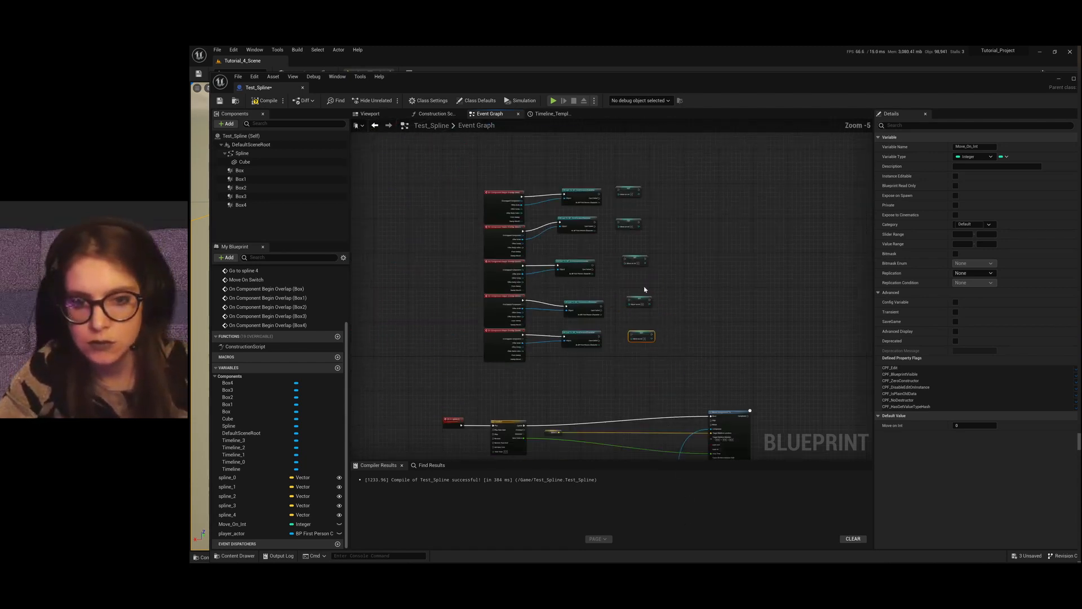
Step: Connect the execution output of each Cast To BP_FirstPersonCharacter node to its neighbouring Set Move_On_Int node
scroll(614, 219, "up", 3)
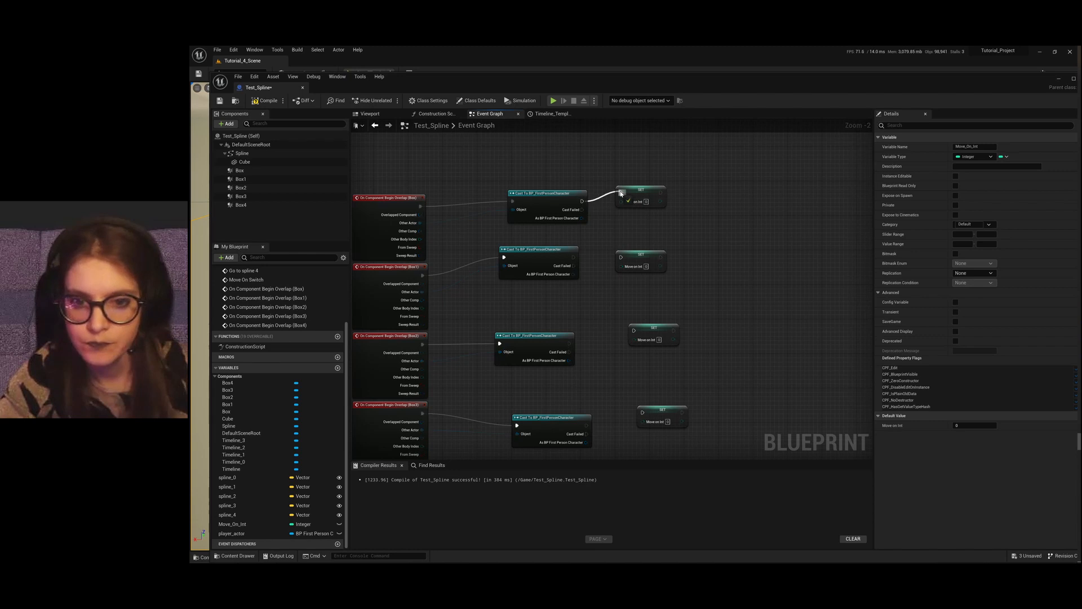
left_click_drag(569, 344, 579, 346)
left_click_drag(586, 425, 630, 416)
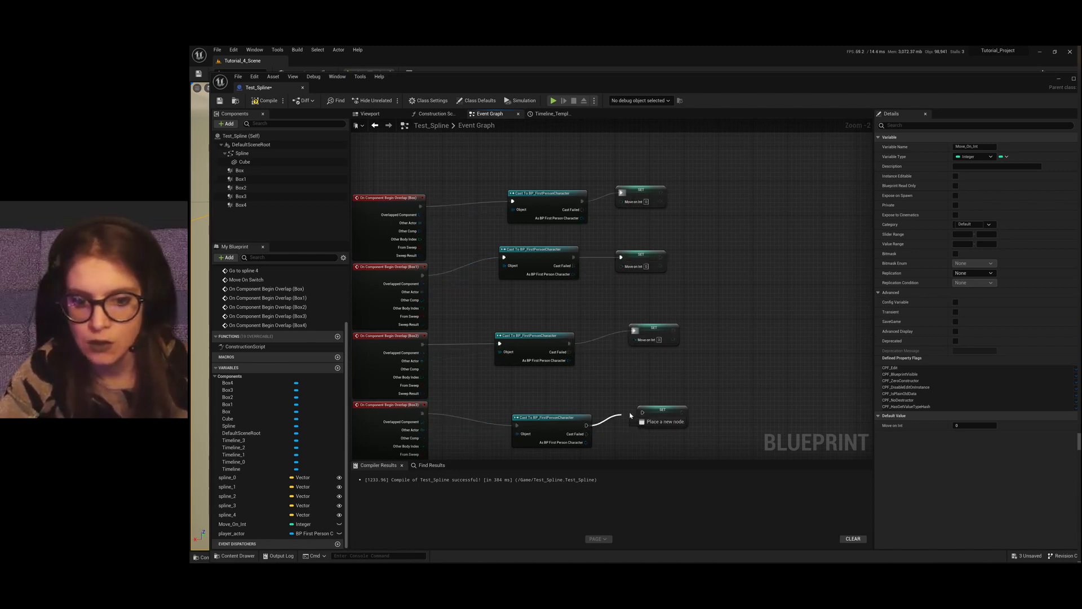
scroll(611, 197, "down", 3)
scroll(606, 374, "up", 2)
left_click_drag(584, 321, 637, 317)
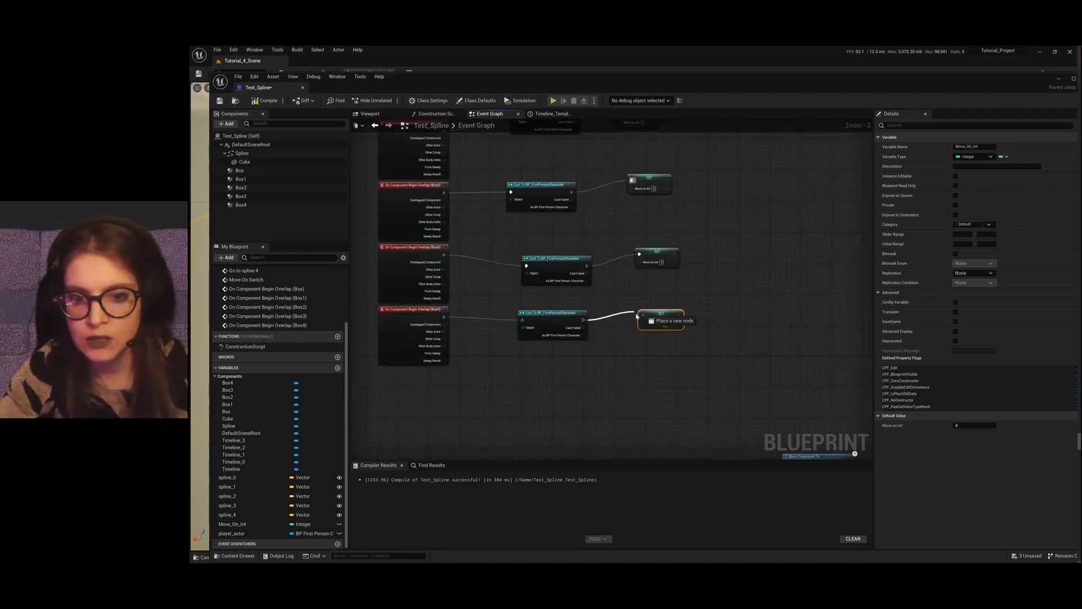
scroll(625, 357, "down", 2)
Step: Give each Set Move_On_Int node the value matching its box, and compile the Test_Spline blueprint
scroll(653, 201, "up", 3)
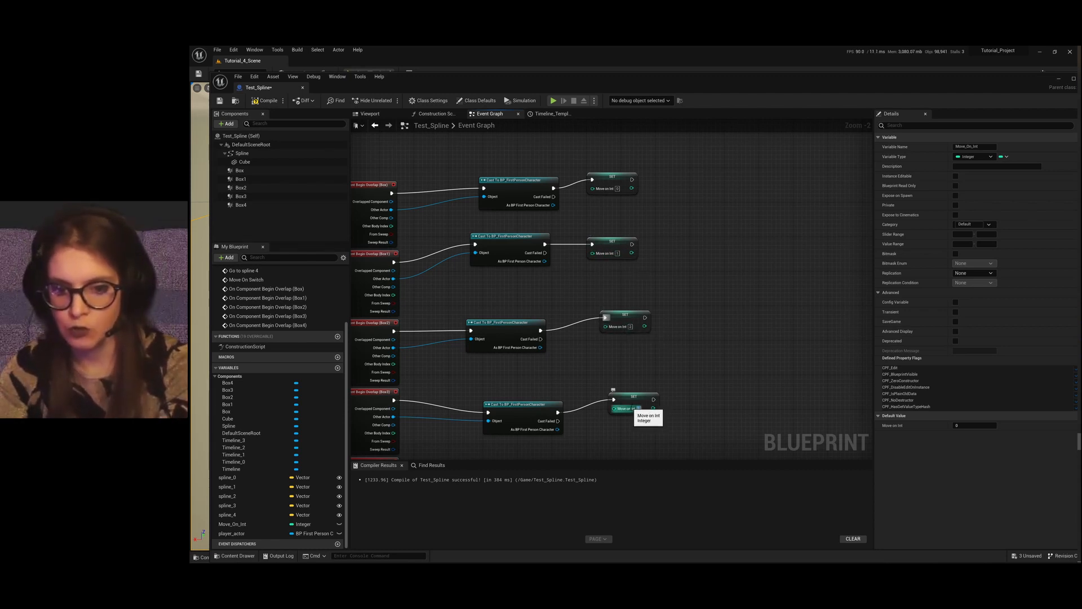
scroll(632, 409, "down", 3)
scroll(611, 230, "up", 3)
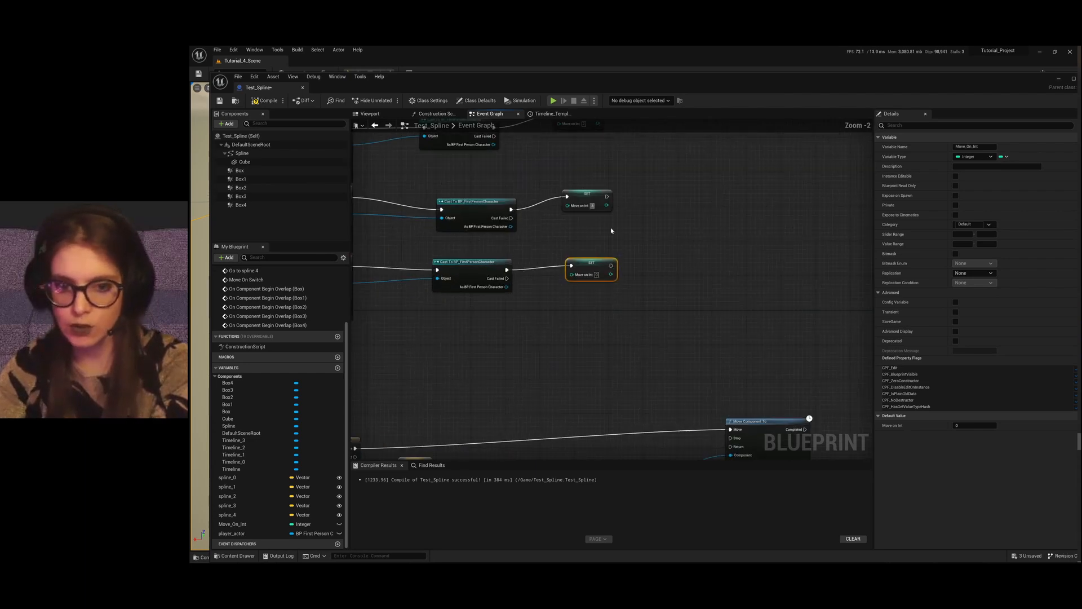
left_click(599, 292)
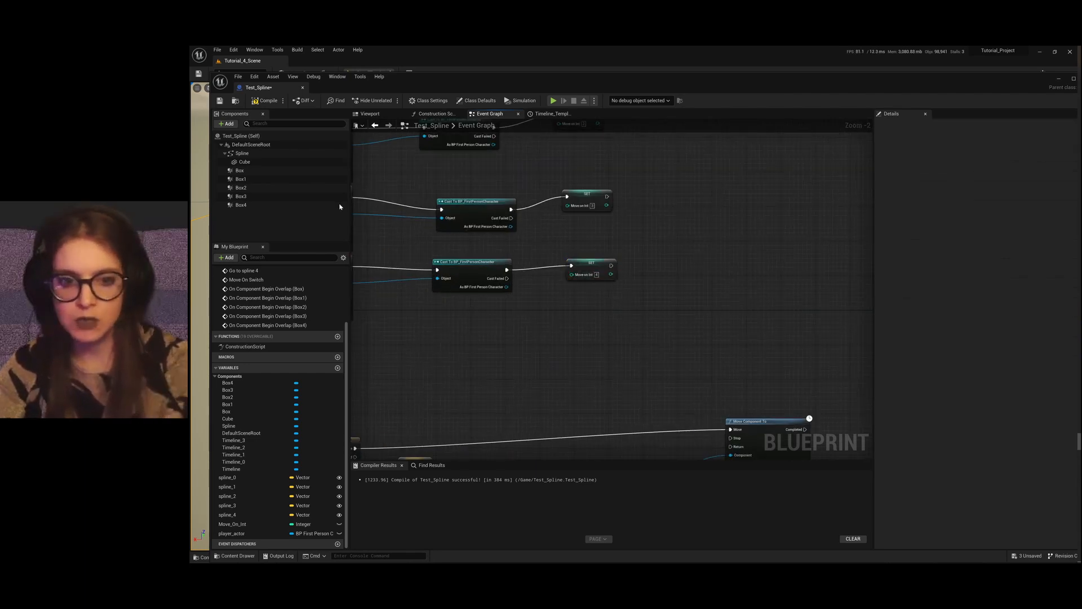
left_click(265, 100)
scroll(601, 295, "down", 8)
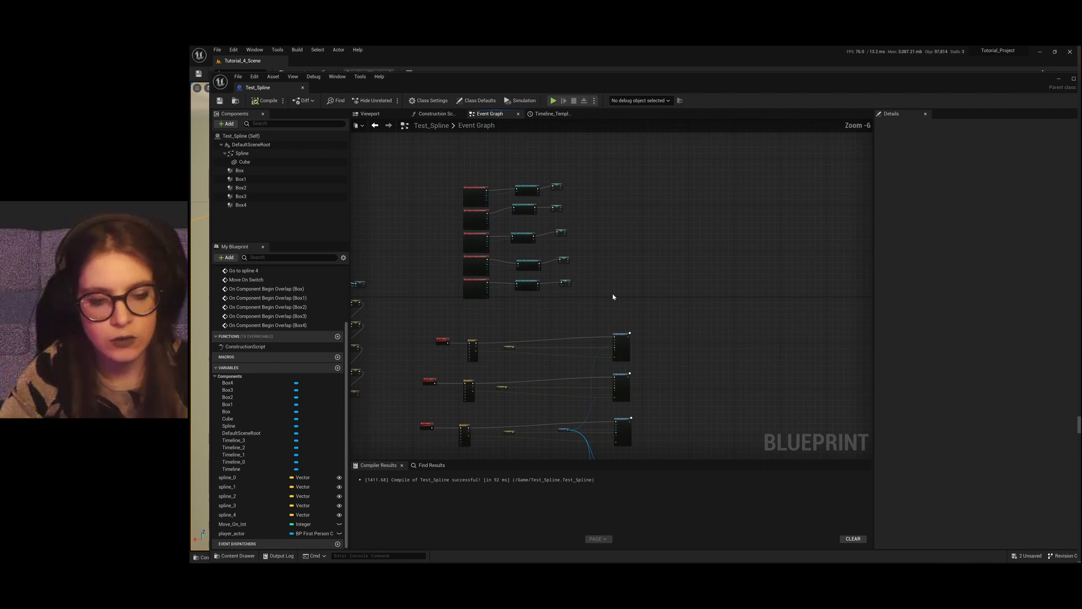
scroll(589, 237, "down", 2)
scroll(485, 237, "up", 3)
scroll(600, 308, "up", 5)
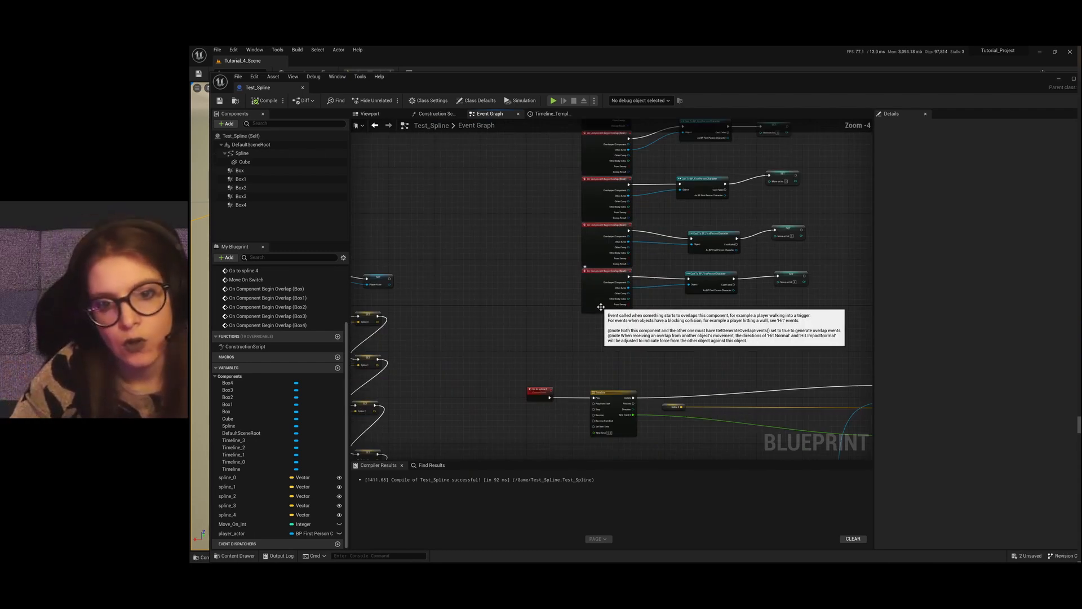
Step: Return to the level and delete the existing Test_Spline actor
left_click(1058, 82)
scroll(544, 307, "down", 5)
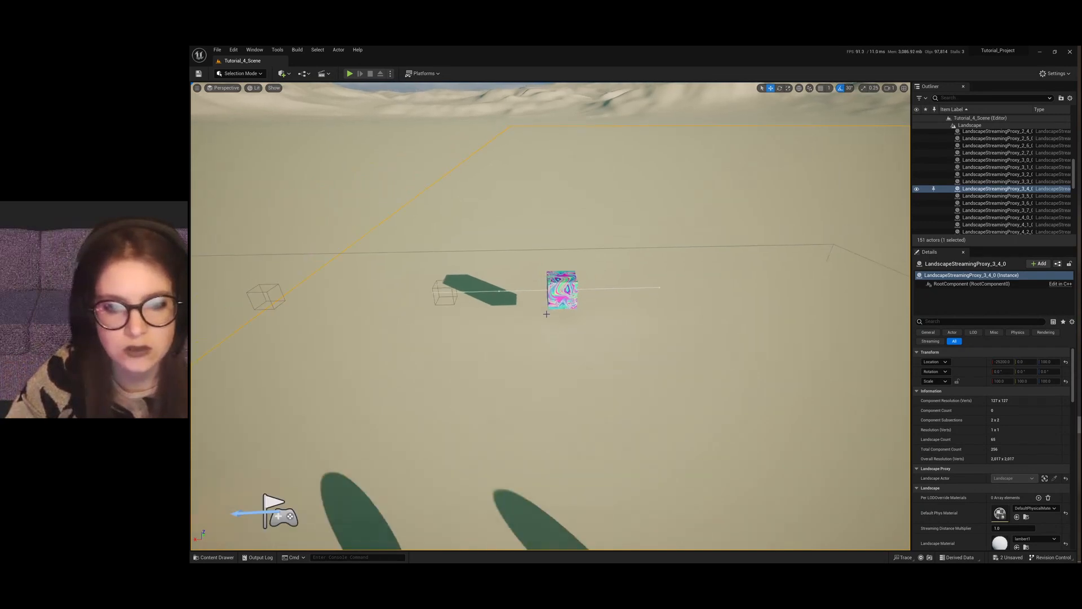
scroll(545, 308, "down", 3)
middle_click_drag(544, 308, 699, 312)
left_click(728, 310)
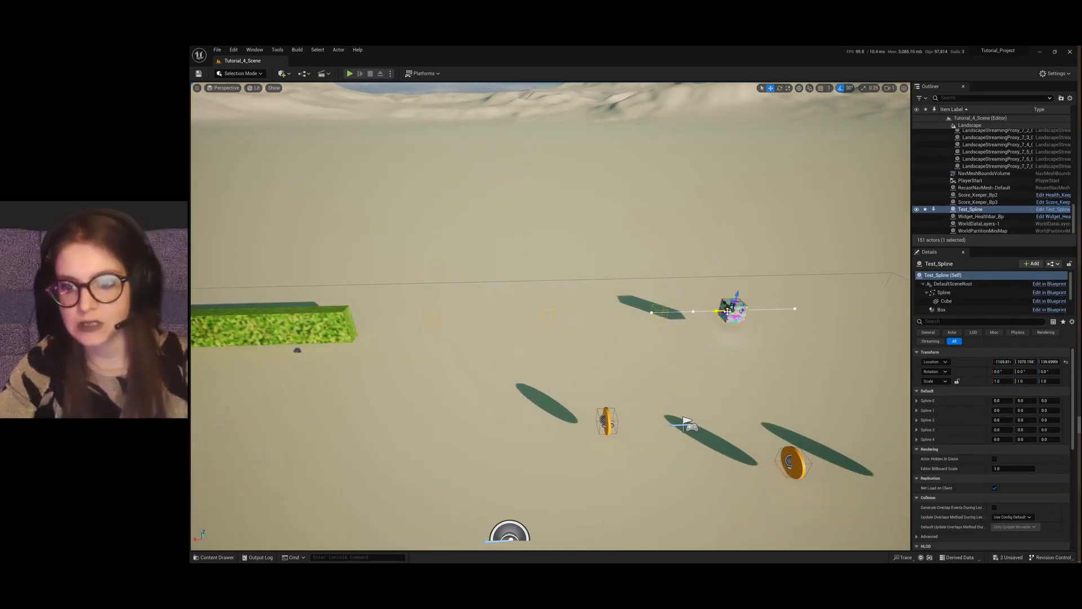
key("Delete")
Step: Place a fresh Test_Spline instance from the project content in the level and shift it along the ground
left_click(212, 557)
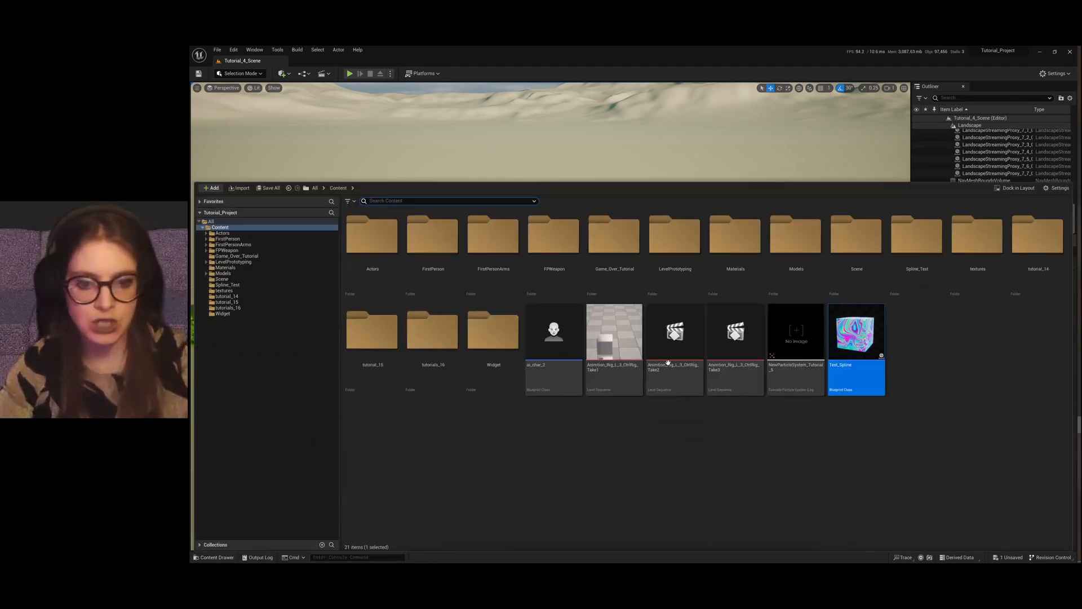
left_click_drag(855, 356, 633, 336)
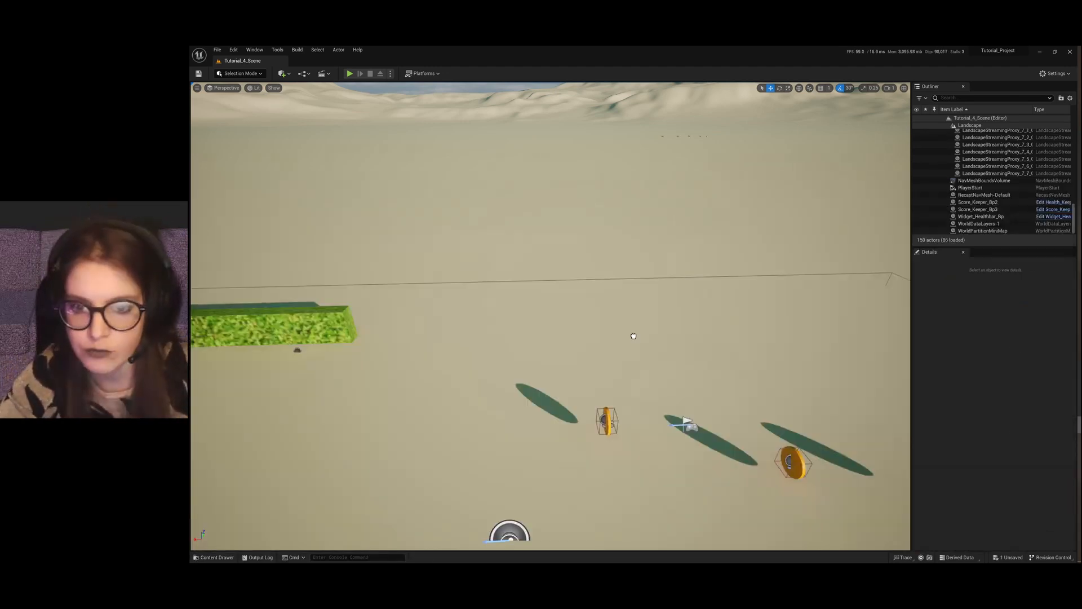
left_click_drag(774, 313, 857, 312)
key("f")
mouse_move(680, 307)
right_mouse_down()
mouse_move(679, 319)
mouse_move(502, 324)
right_mouse_up()
Step: Delete the Health_Pick_Up actors standing near the player start
left_click(263, 295)
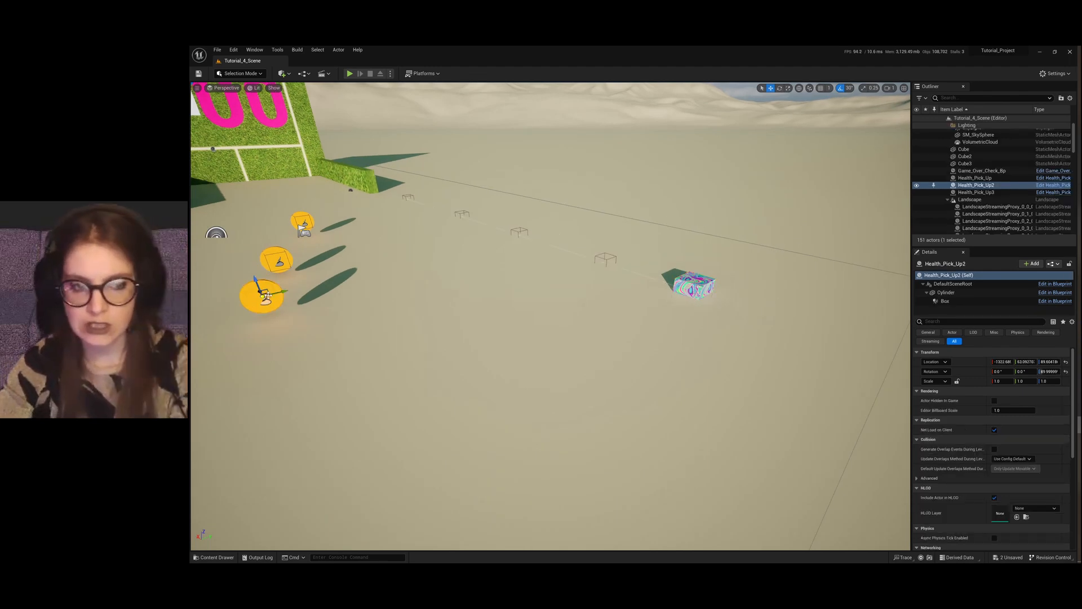
key("Delete")
right_click_drag(333, 251, 337, 251)
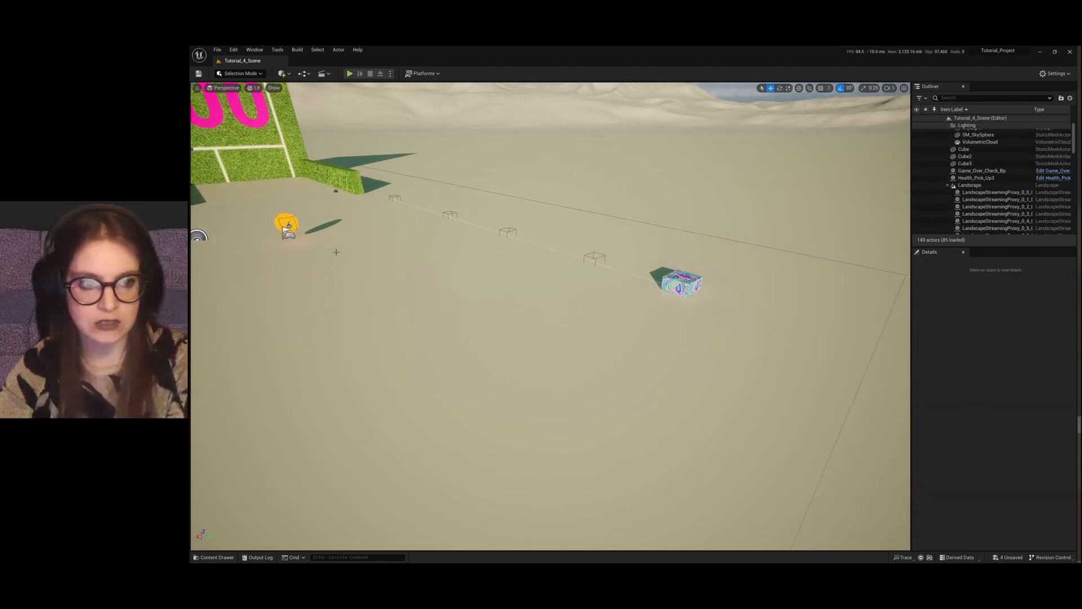
left_click(286, 224)
key("Delete")
mouse_move(400, 290)
right_mouse_down()
mouse_move(316, 290)
mouse_move(443, 287)
right_mouse_up()
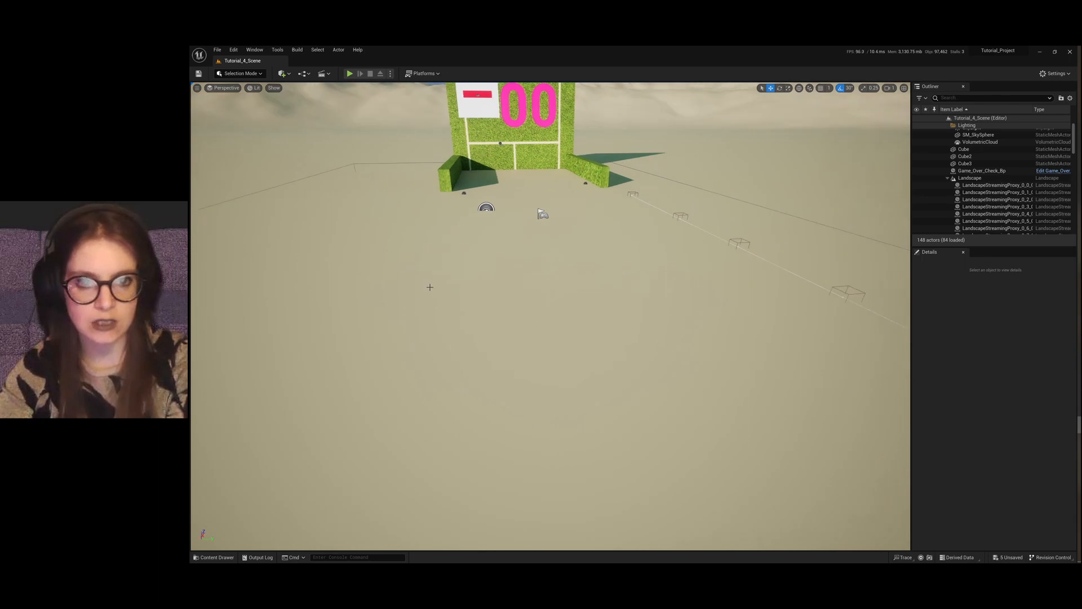
Step: Delete the health bar widget, the score display and the hedge wall cubes to clear the level
left_click(478, 103)
key("Delete")
left_click(524, 110)
key("Delete")
left_click(524, 139)
key("Delete")
left_click(587, 172)
key("Delete")
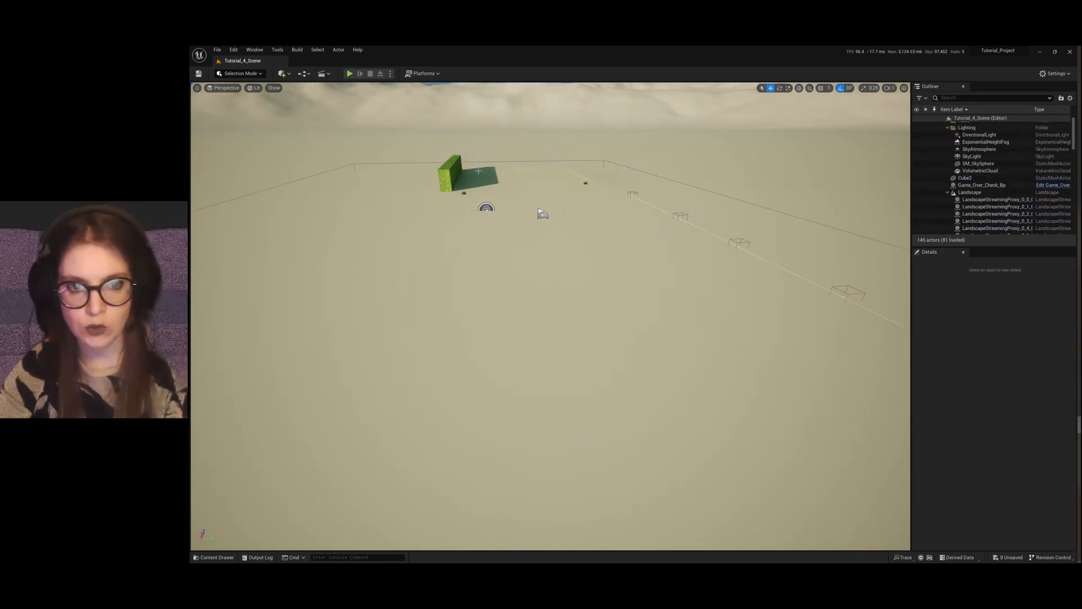
left_click(457, 176)
key("Delete")
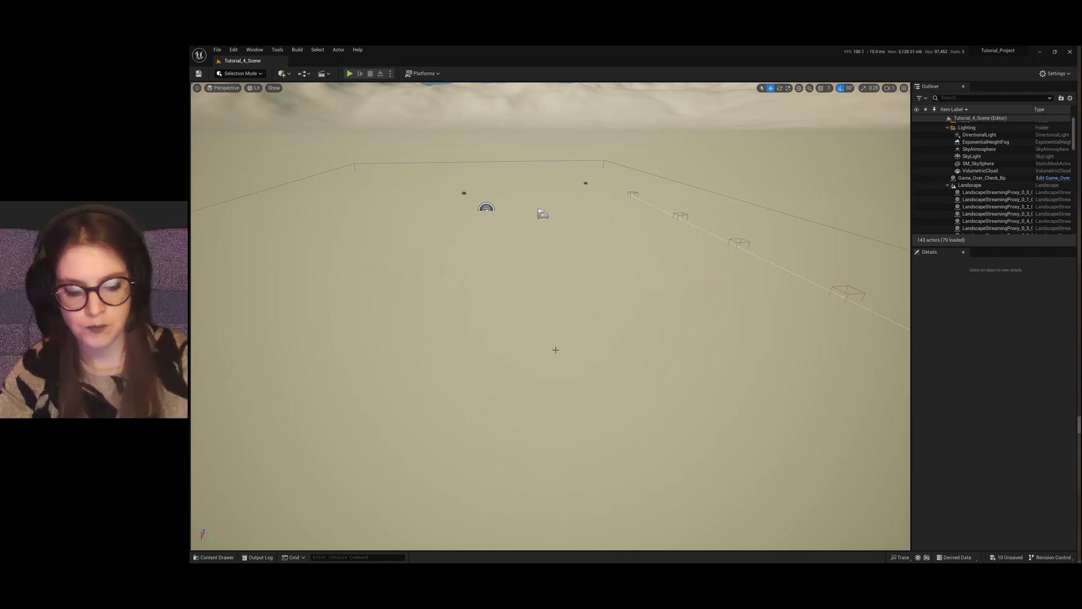
Step: Play the level and walk the character toward the cube to test the spline, and end the session
left_click(542, 214)
key("f")
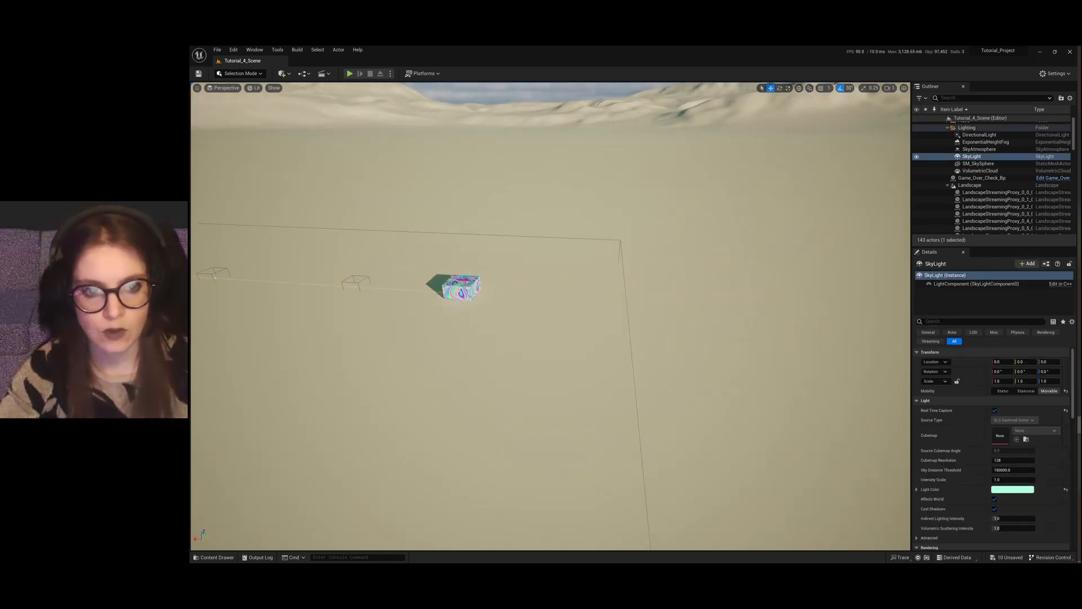
key("a")
right_click_drag(494, 337, 488, 337)
scroll(493, 338, "down", 1)
key("d")
key("w")
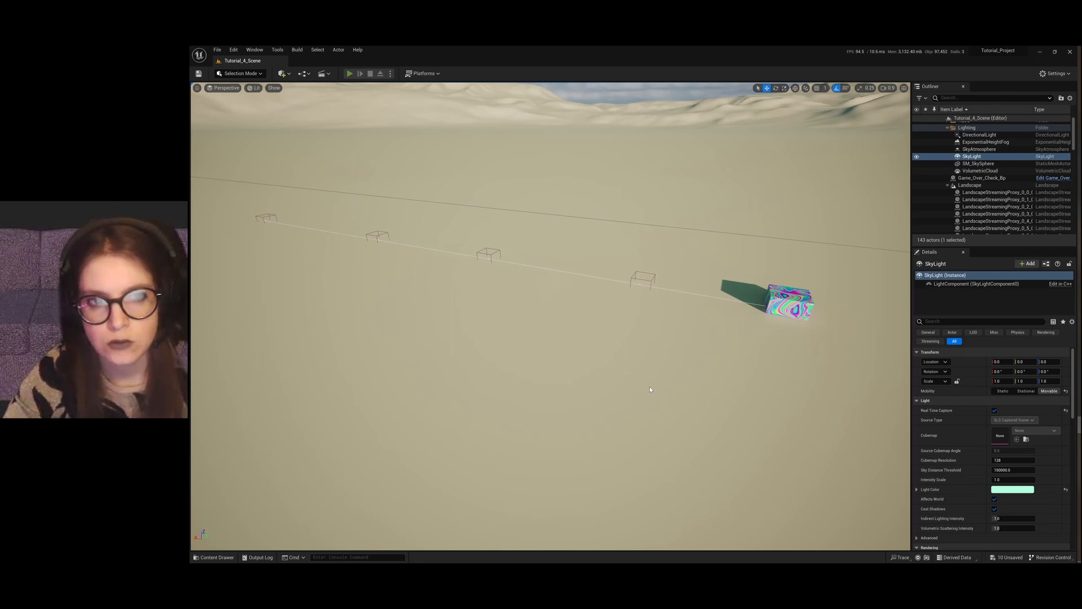
key("alt+p")
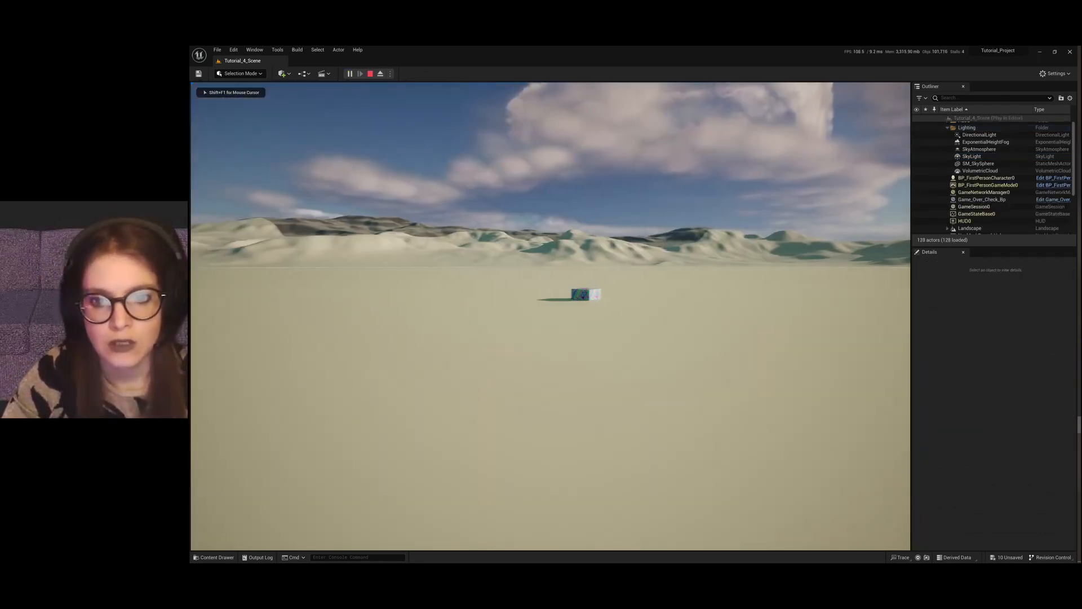
key("w")
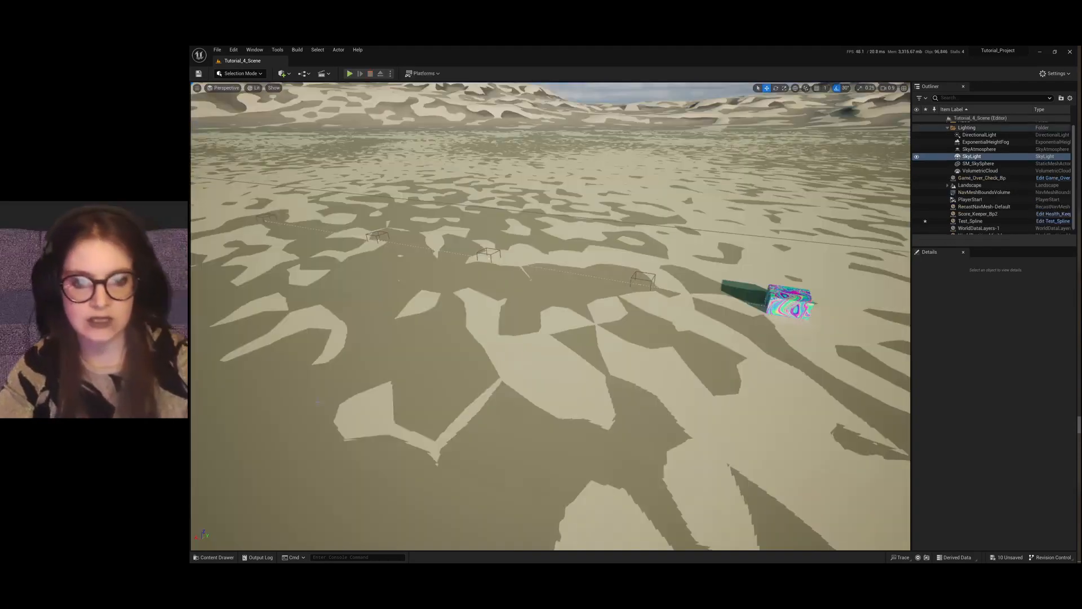
key("Escape")
Step: Open the Test_Spline blueprint and turn off Hidden in Game for all five box collisions, Box through Box4
left_click(216, 558)
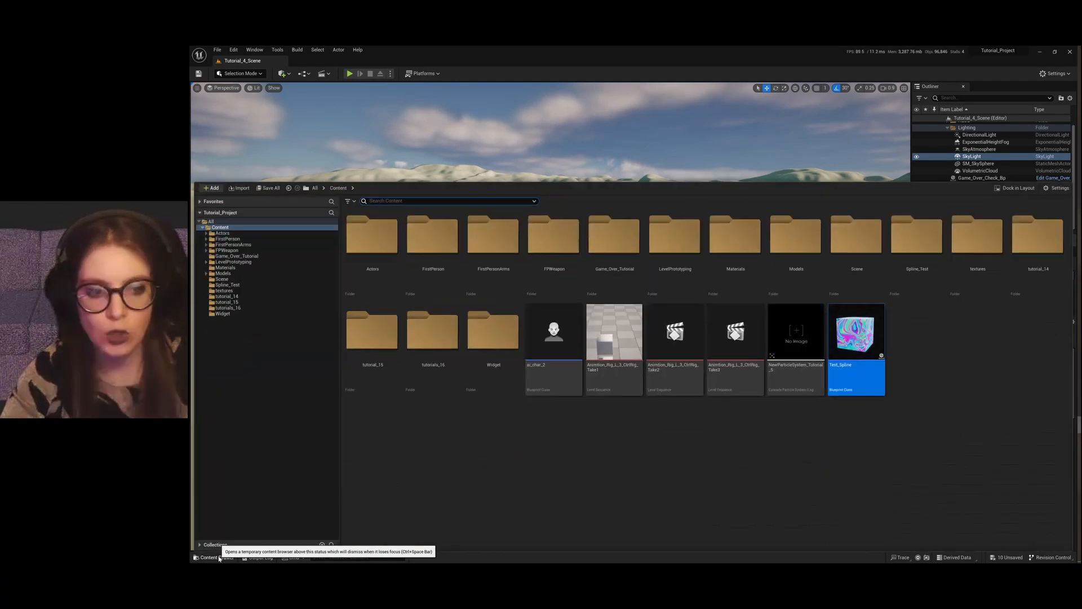
double_click(864, 331)
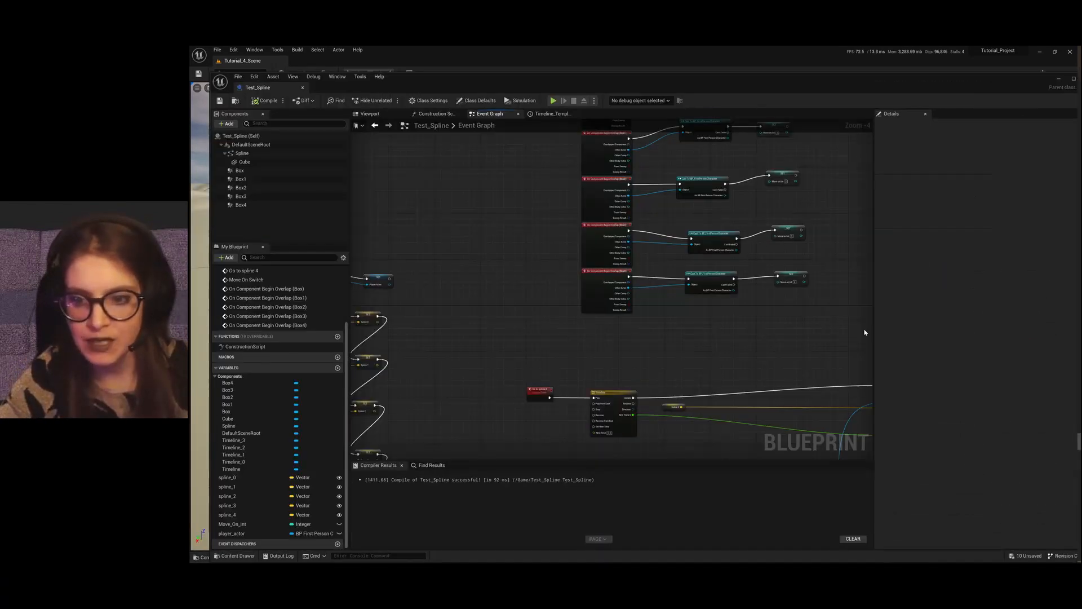
left_click(240, 171)
left_click(241, 179, "ctrl")
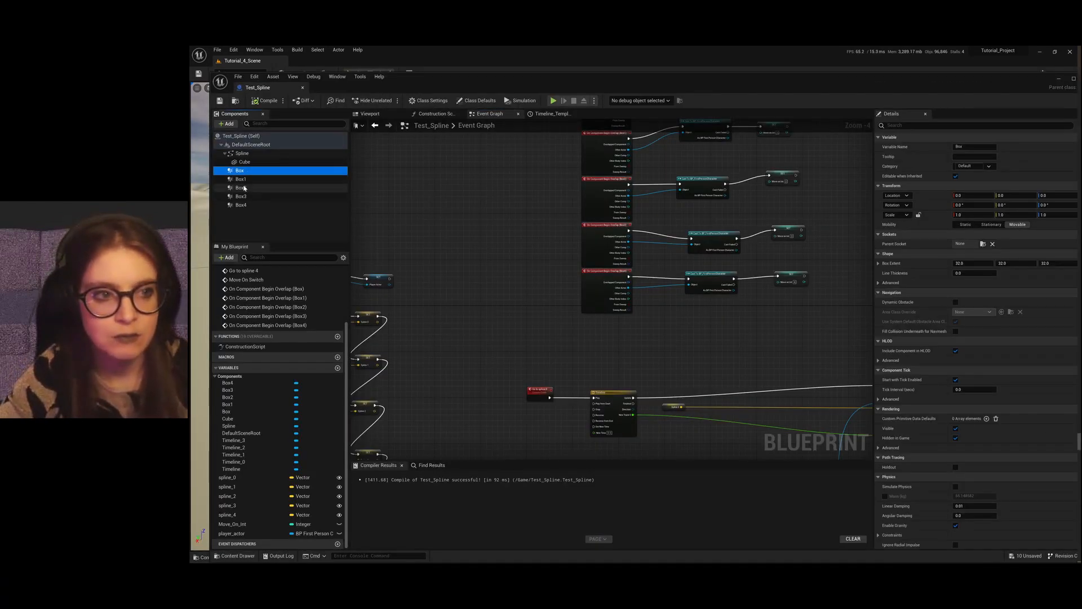
left_click(242, 187, "ctrl")
left_click(242, 196, "ctrl")
left_click(242, 205, "ctrl")
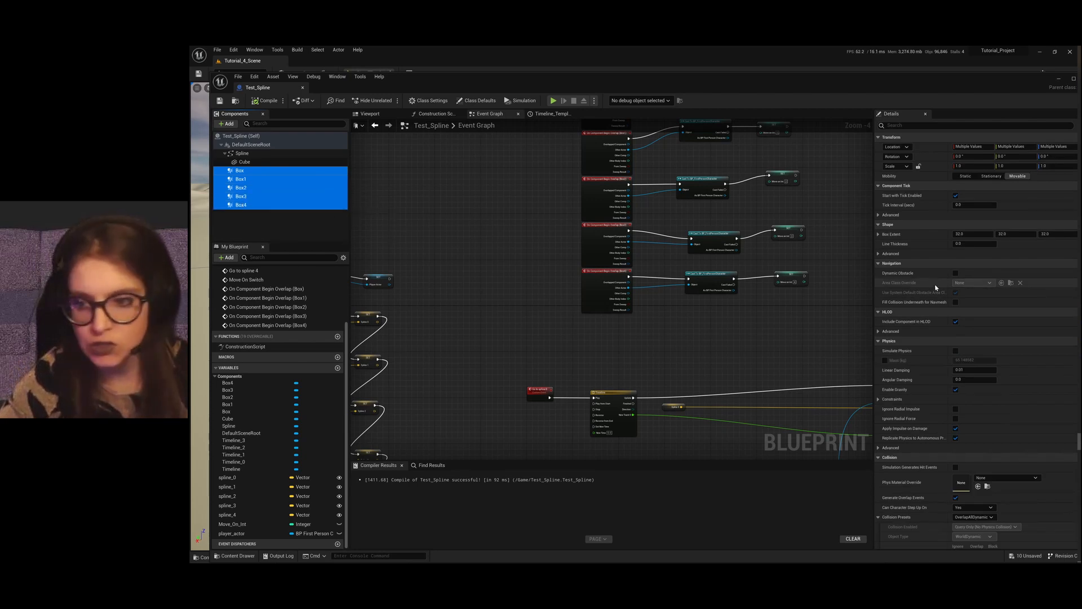
scroll(935, 287, "down", 12)
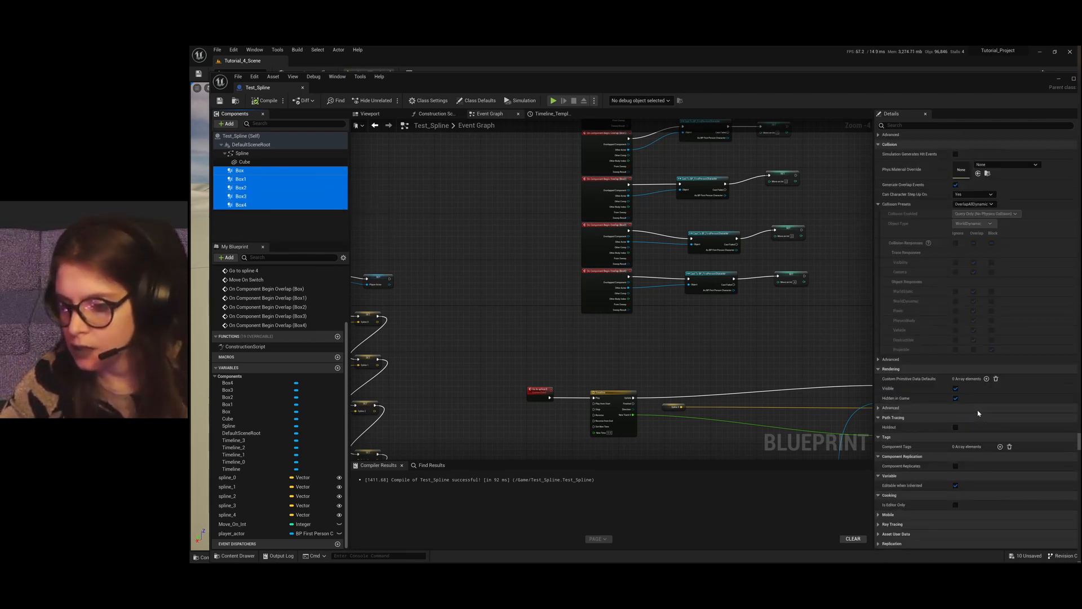
left_click(956, 399)
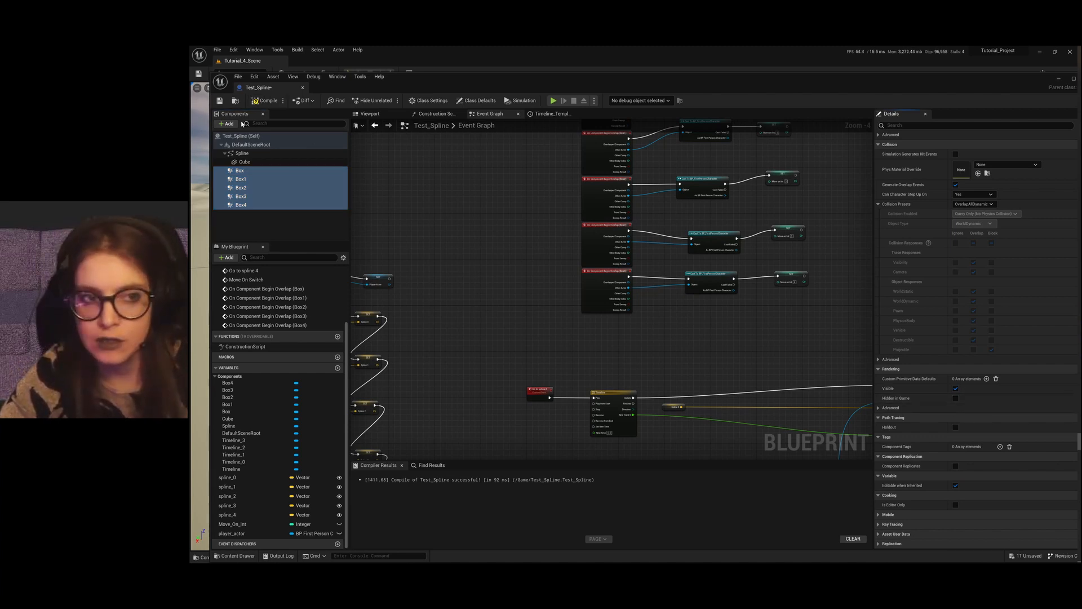
Step: Return to the level and raise the Test_Spline actor slightly above the ground
left_click(1058, 79)
right_click_drag(672, 437, 603, 496)
key("s")
left_click(732, 369)
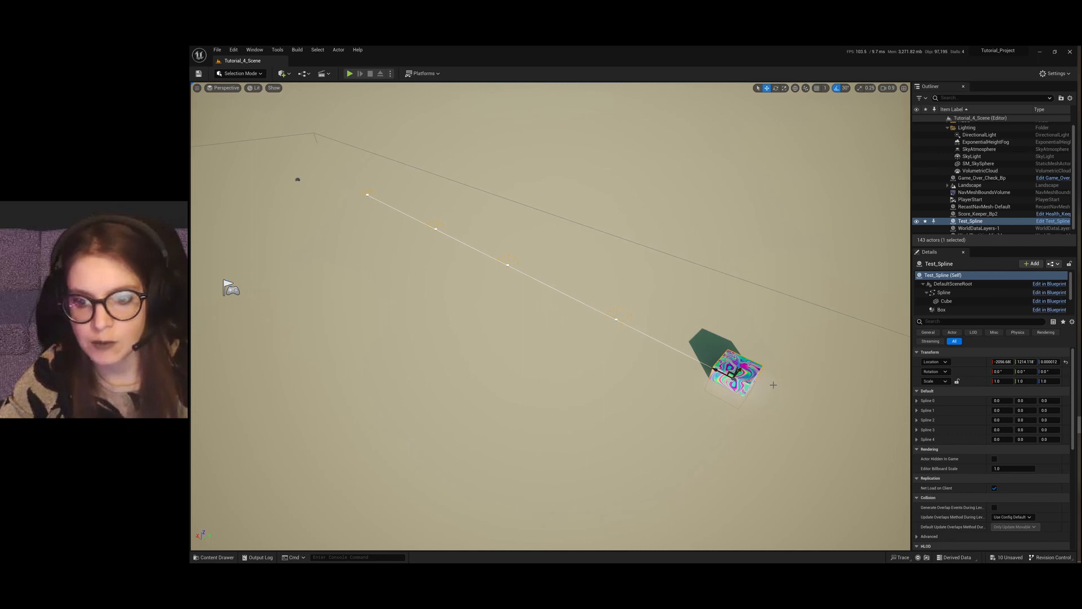
right_click_drag(773, 384, 772, 316)
left_click_drag(710, 355, 711, 336)
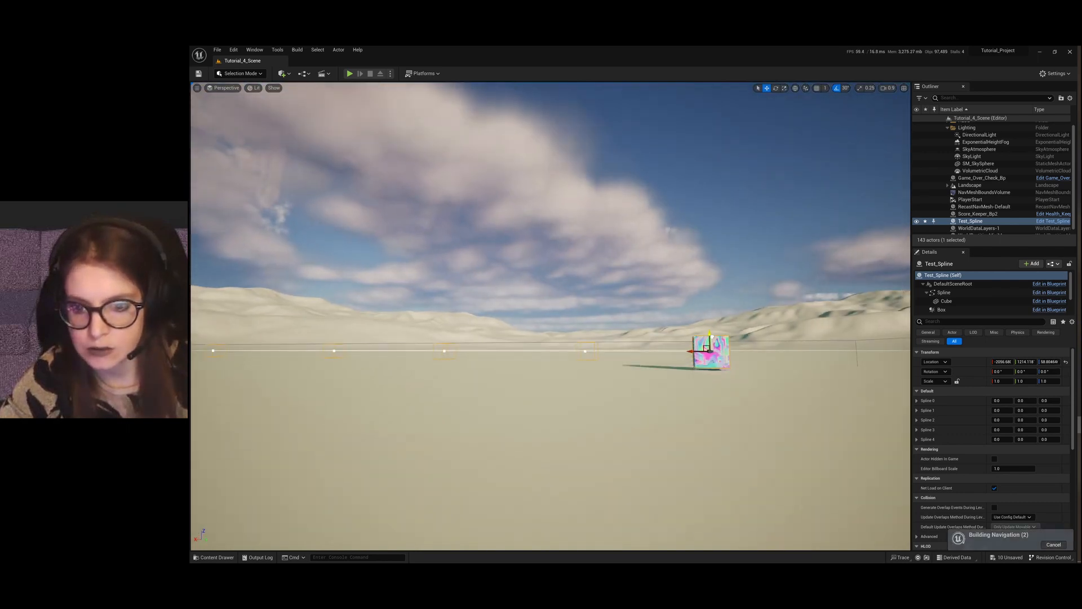
right_click_drag(301, 121, 301, 191)
Step: Play the level and walk the character through the box collisions in both directions to test the cube's movement along the spline, and end the session
left_click(350, 74)
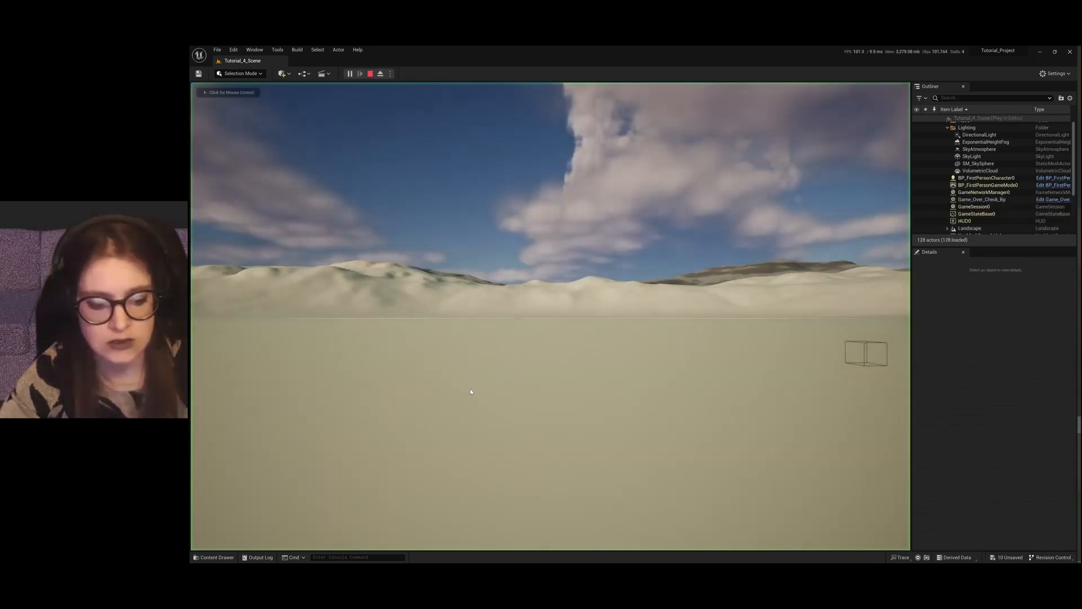
key("w")
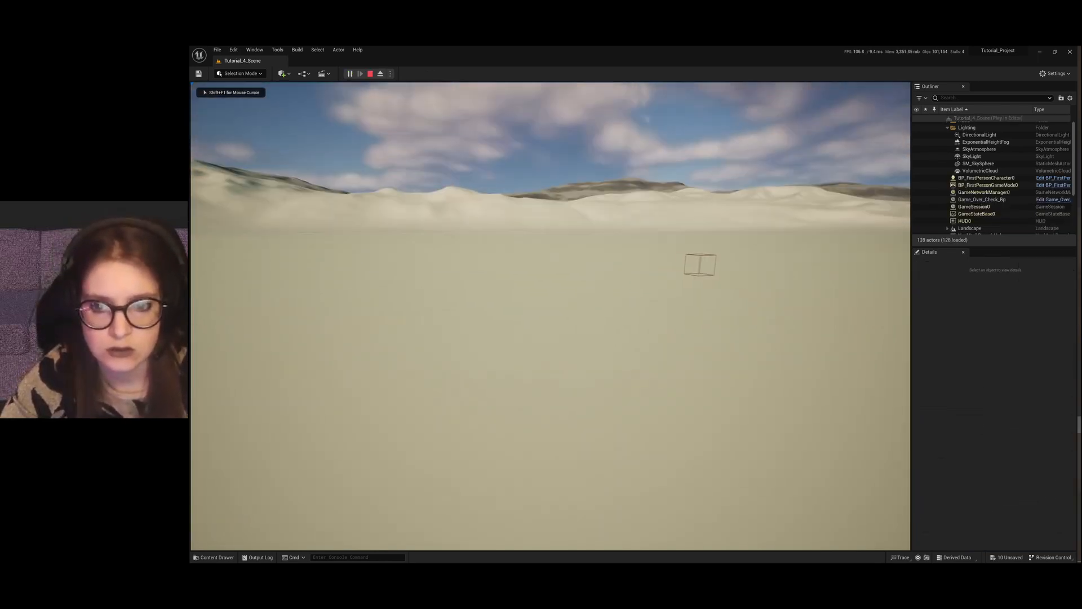
key("w")
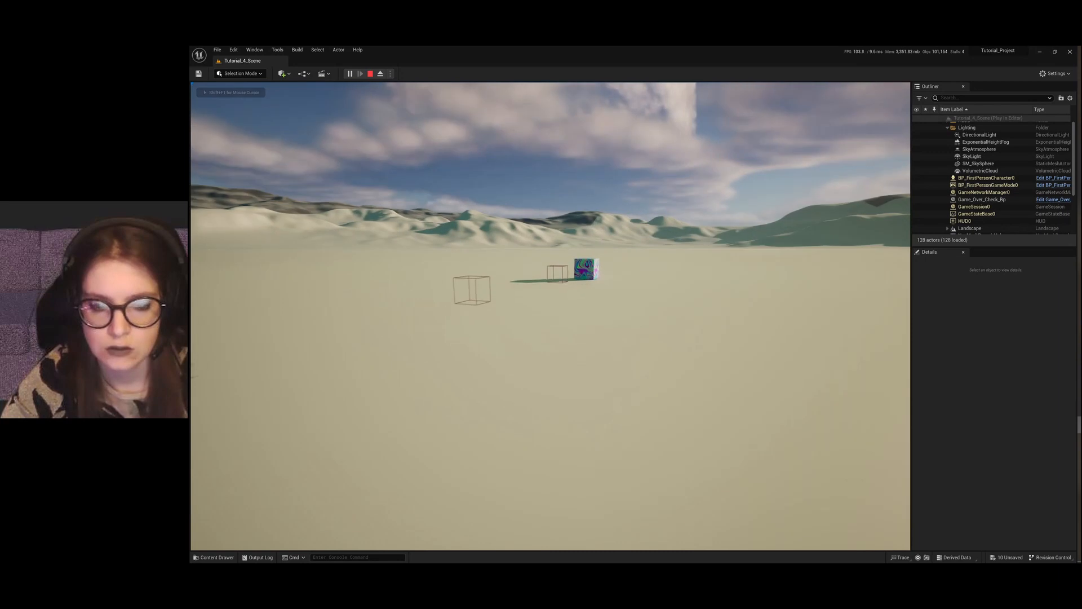
key("w")
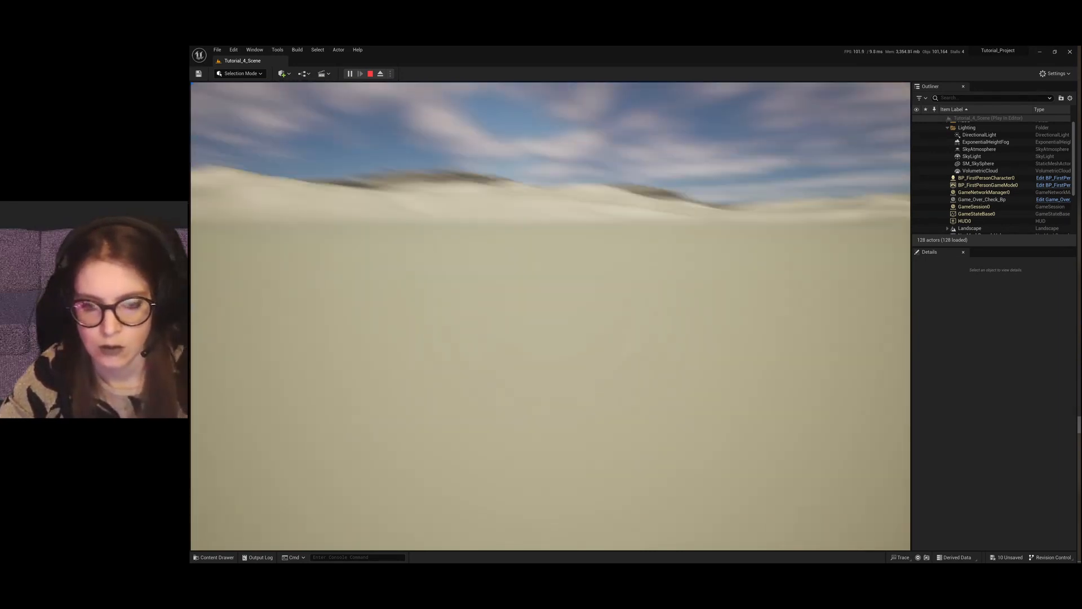
key("w")
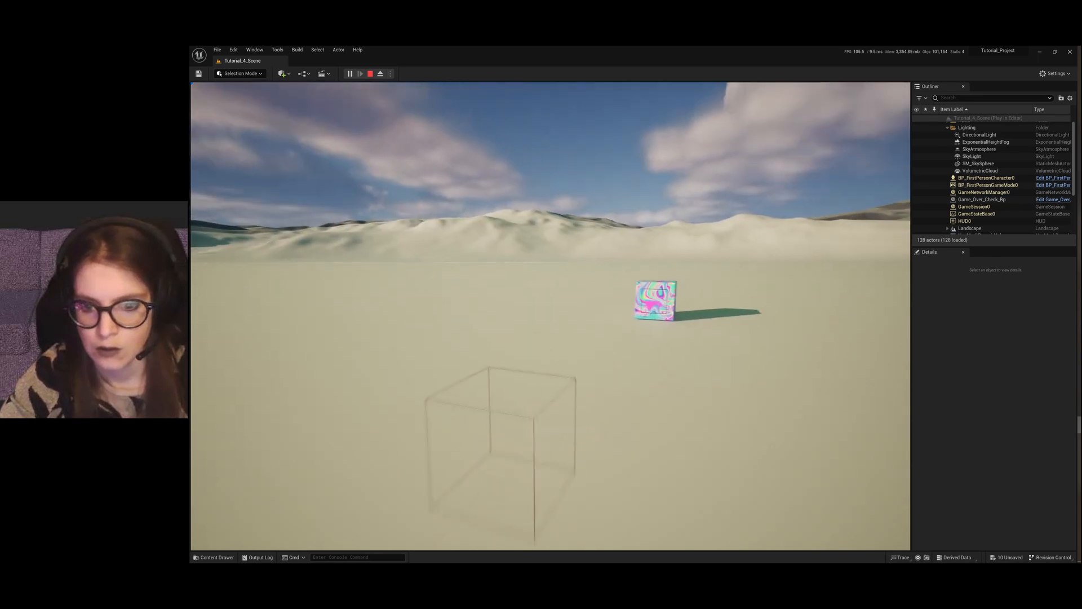
key("w")
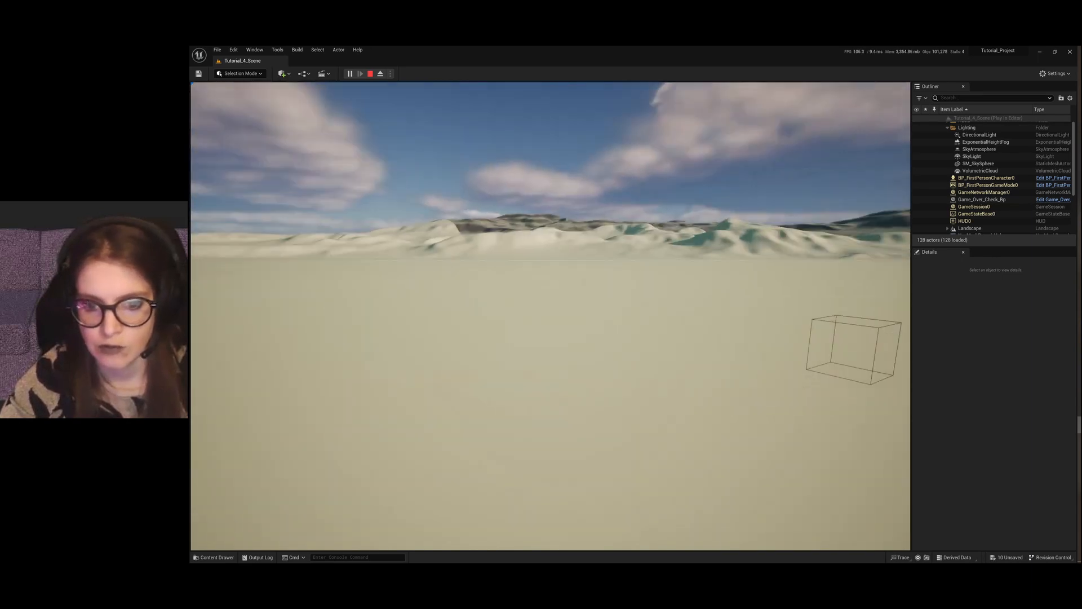
key("w")
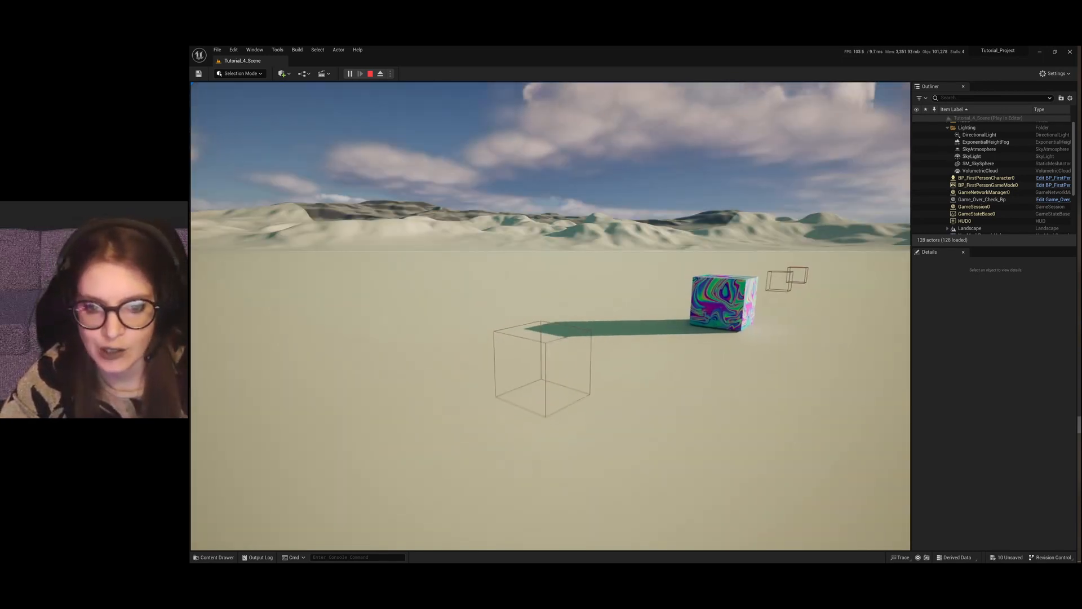
key("w")
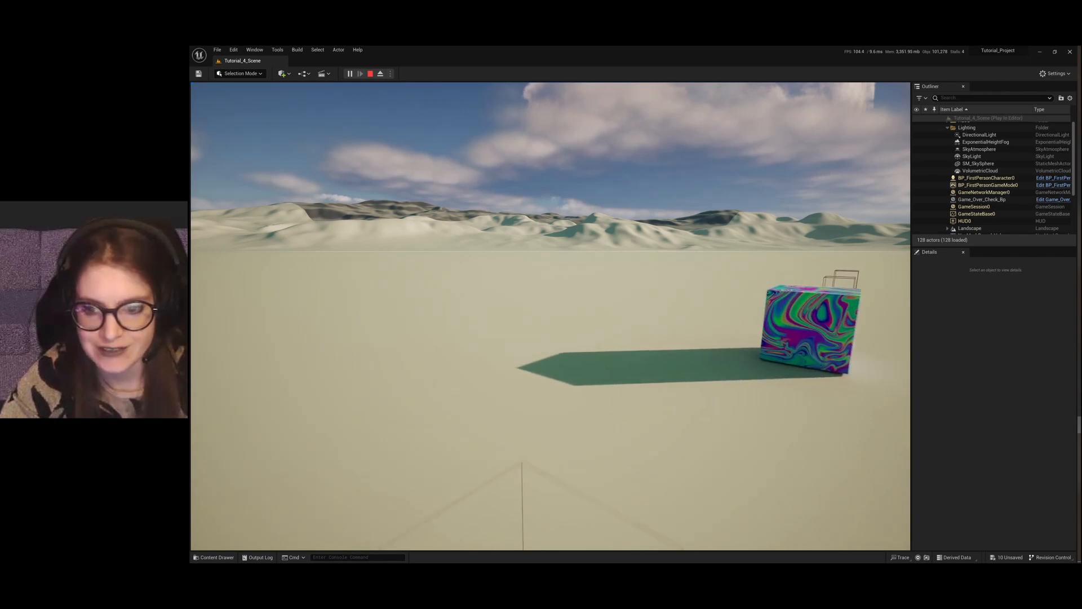
key("w")
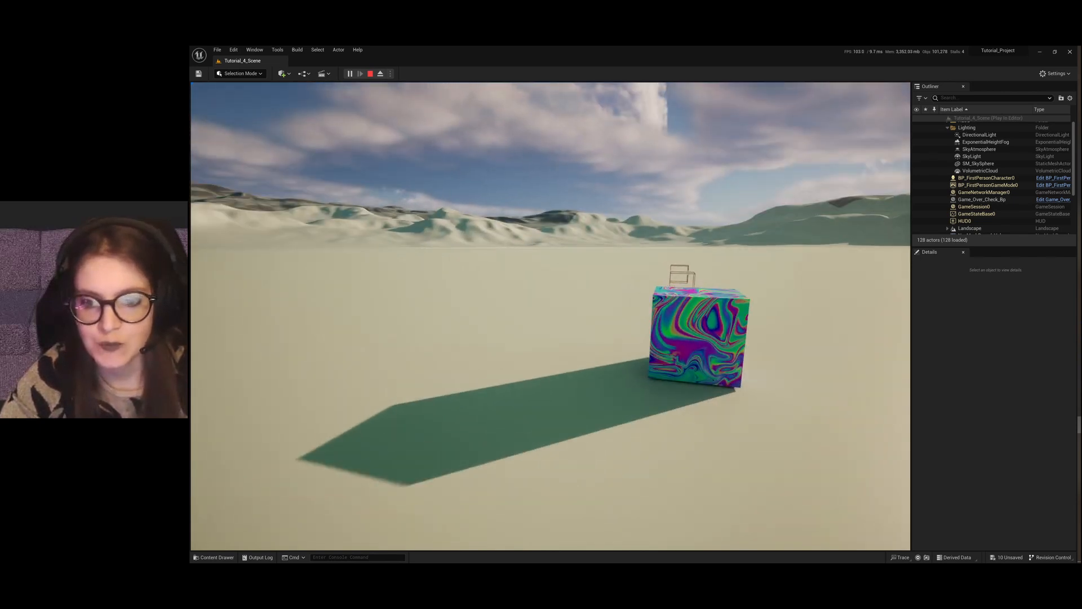
key("w")
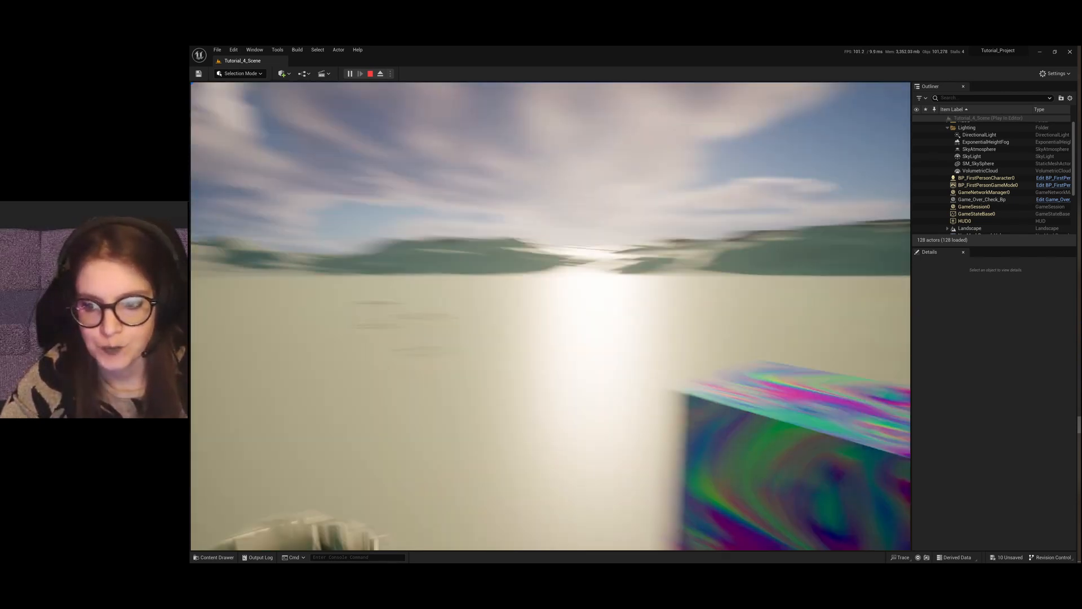
key("w")
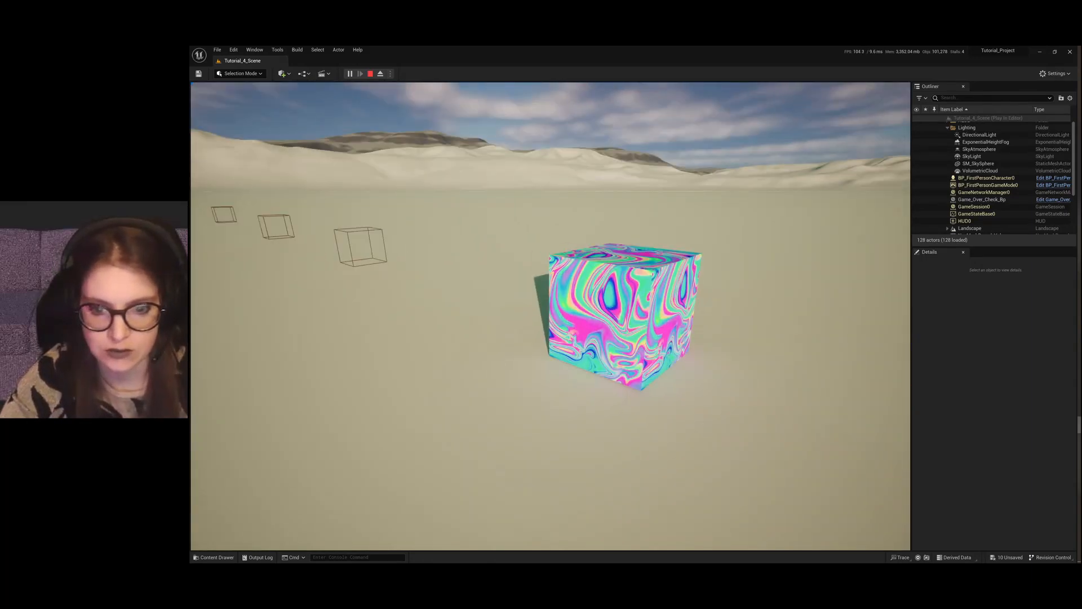
key("d")
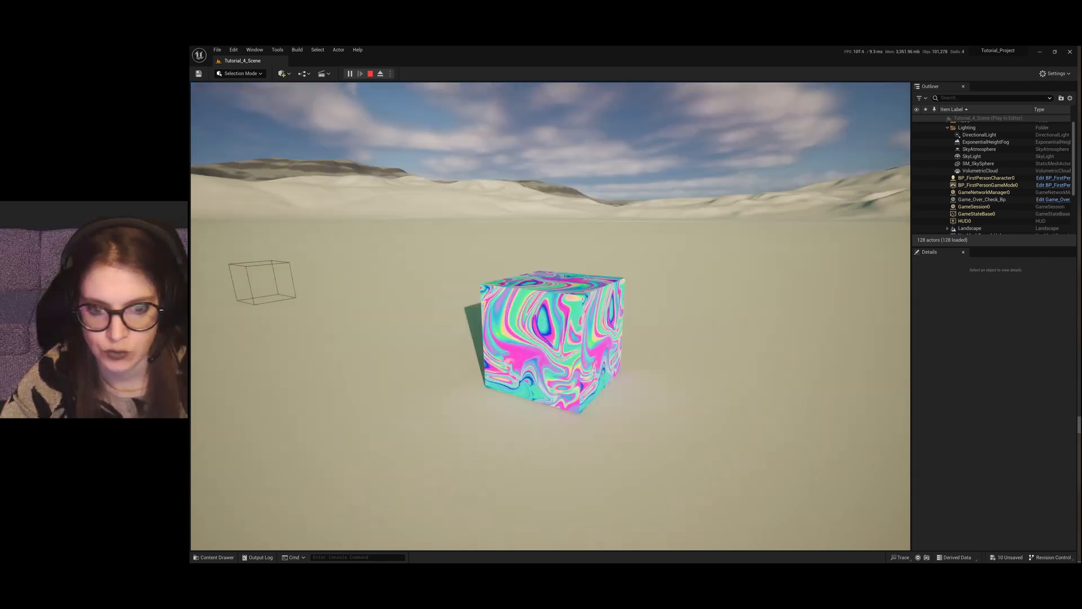
key("w")
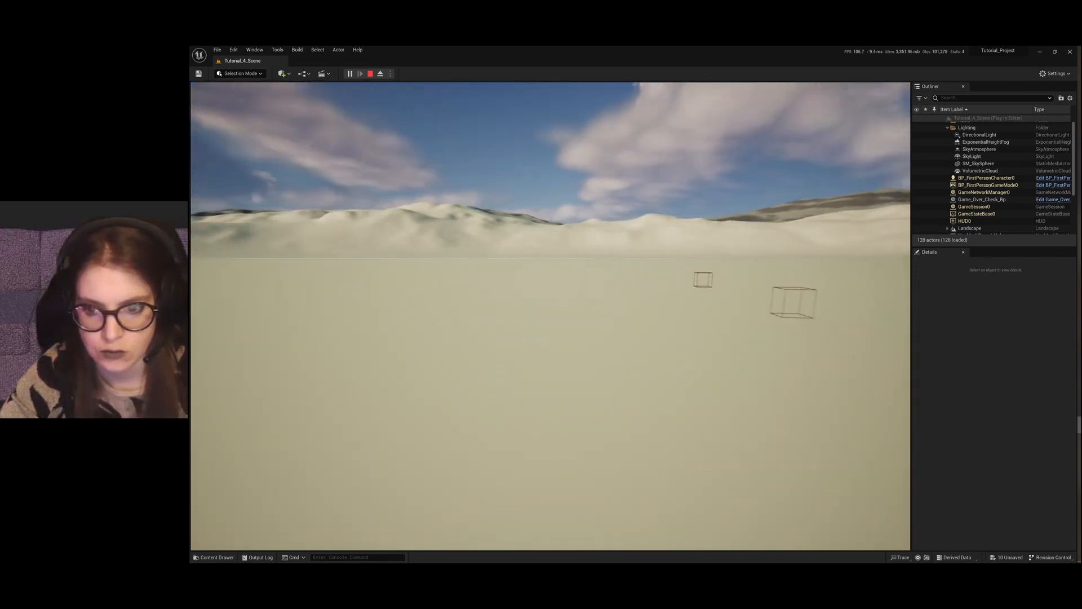
key("w")
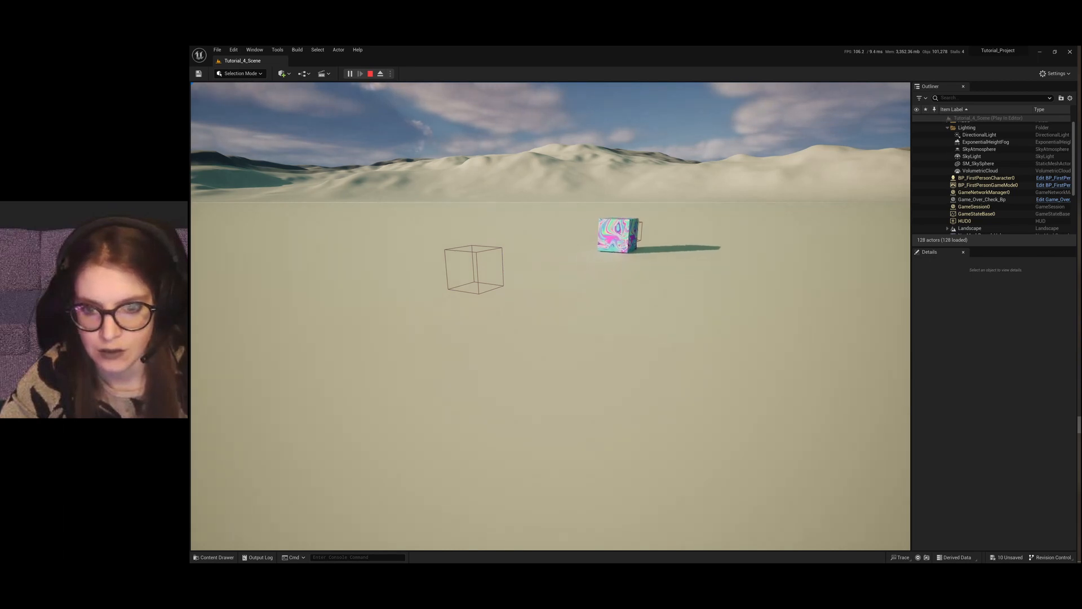
key("w")
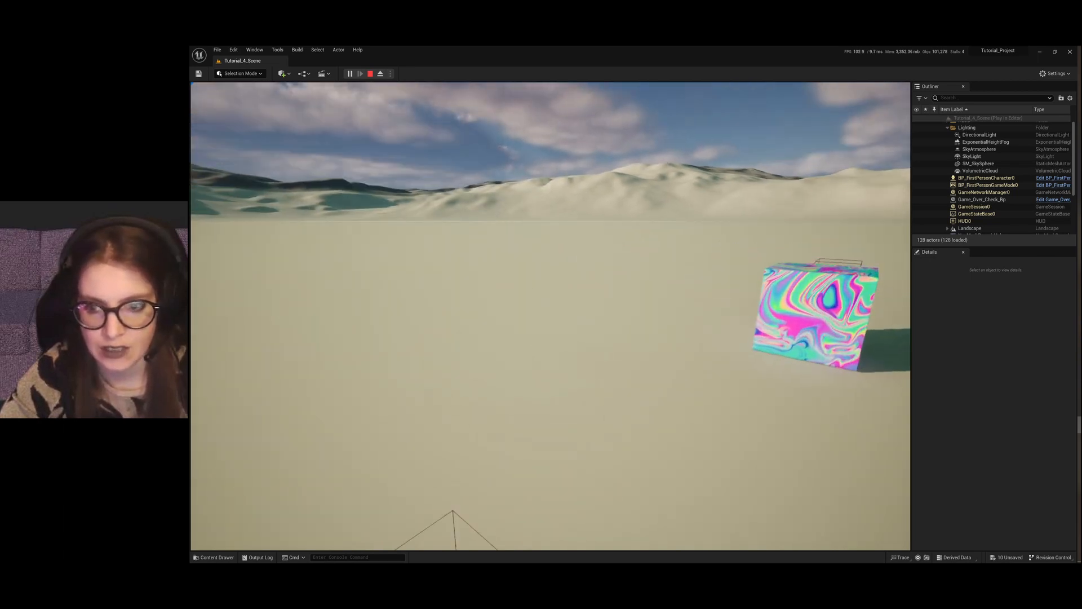
key("w")
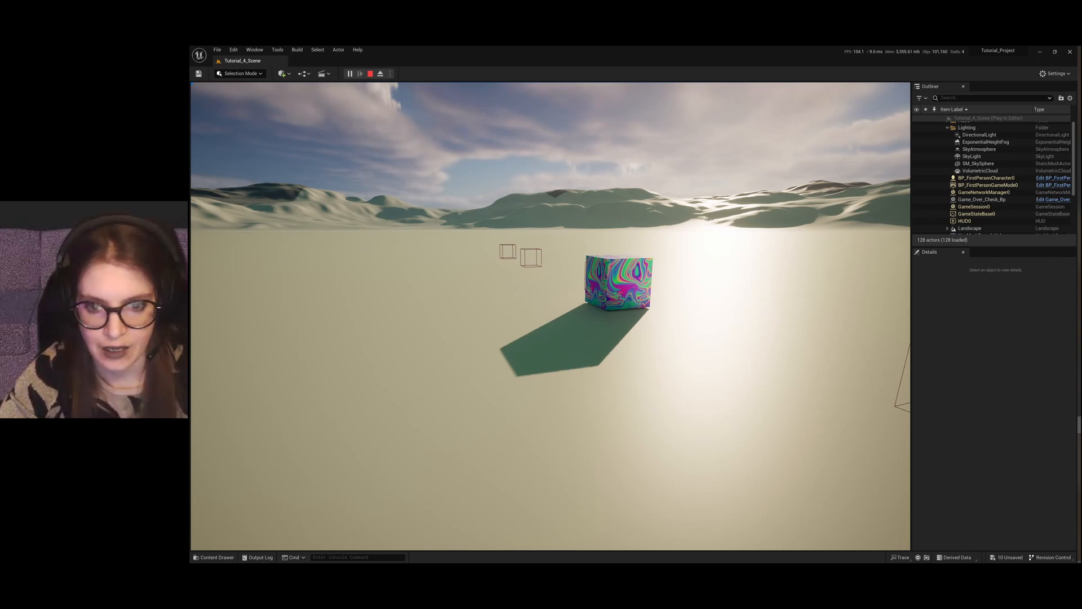
key("w")
key("w")
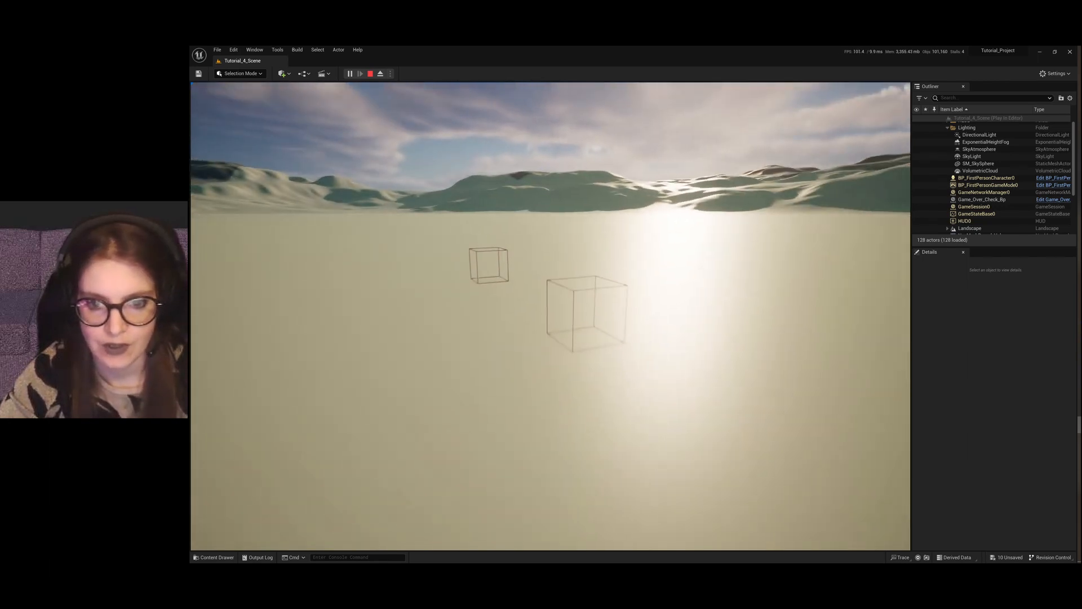
key("w")
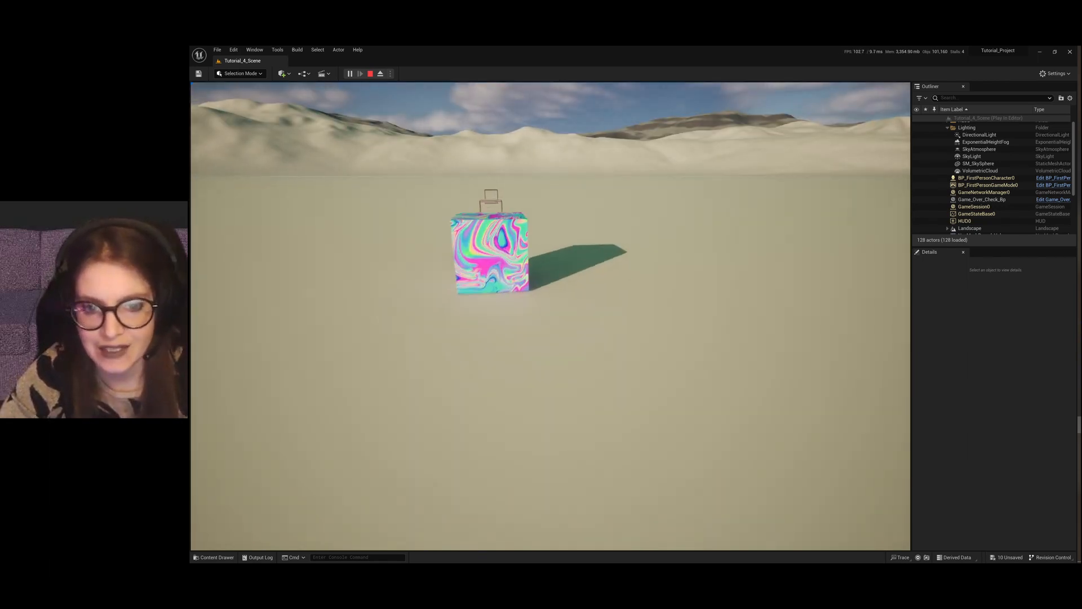
key("w")
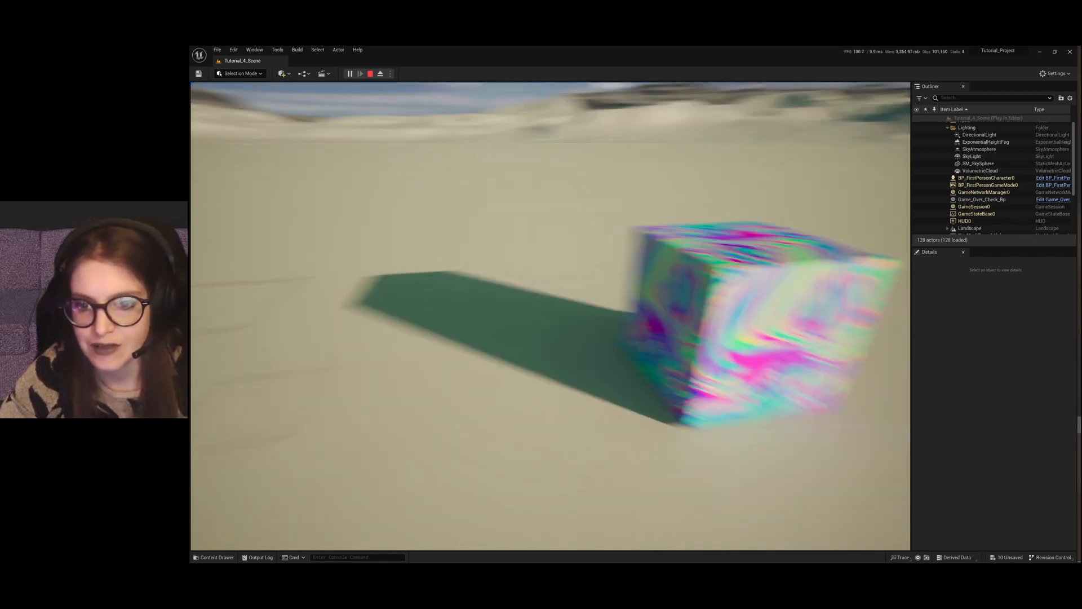
key("w")
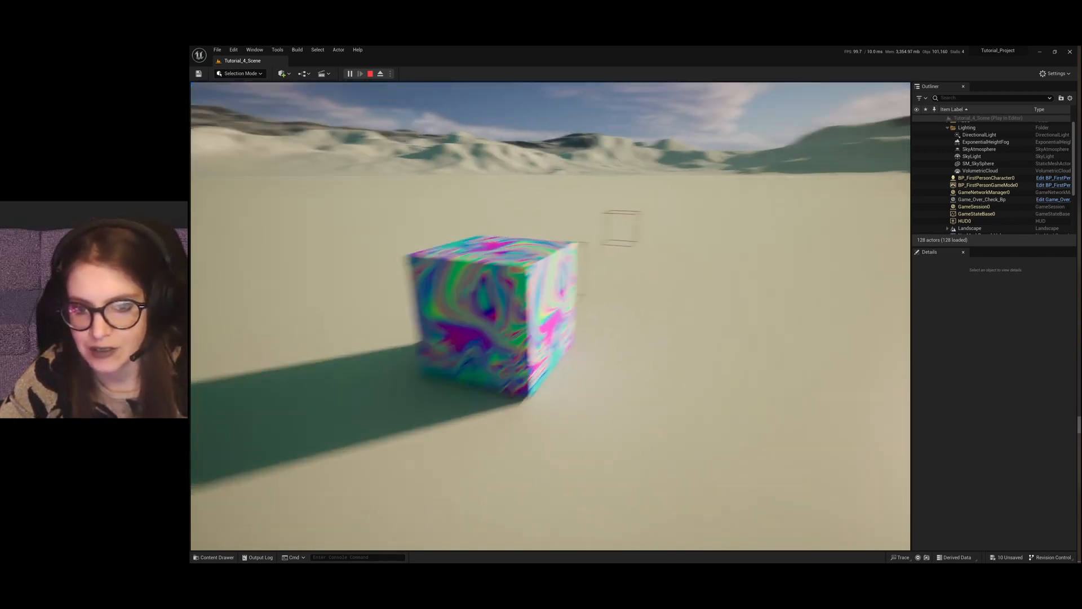
key("w")
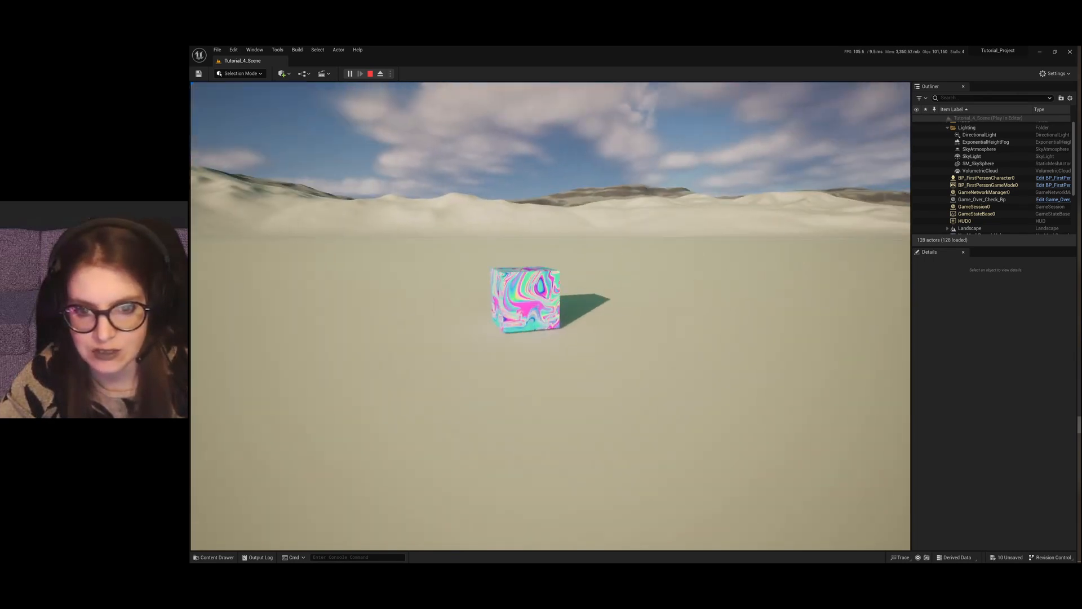
key("w")
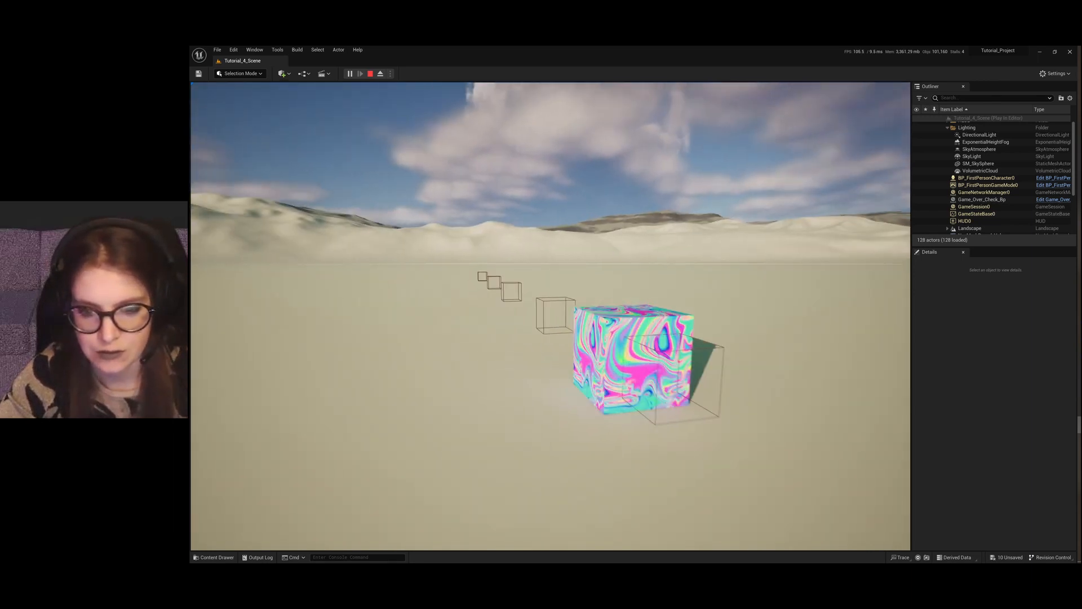
key("w")
key("w")
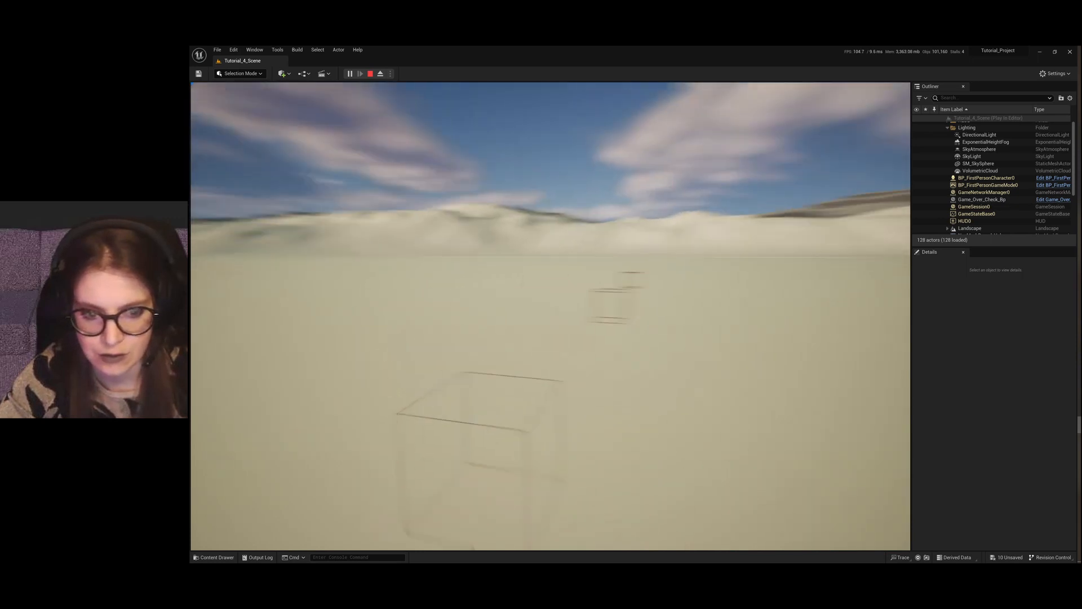
key("w")
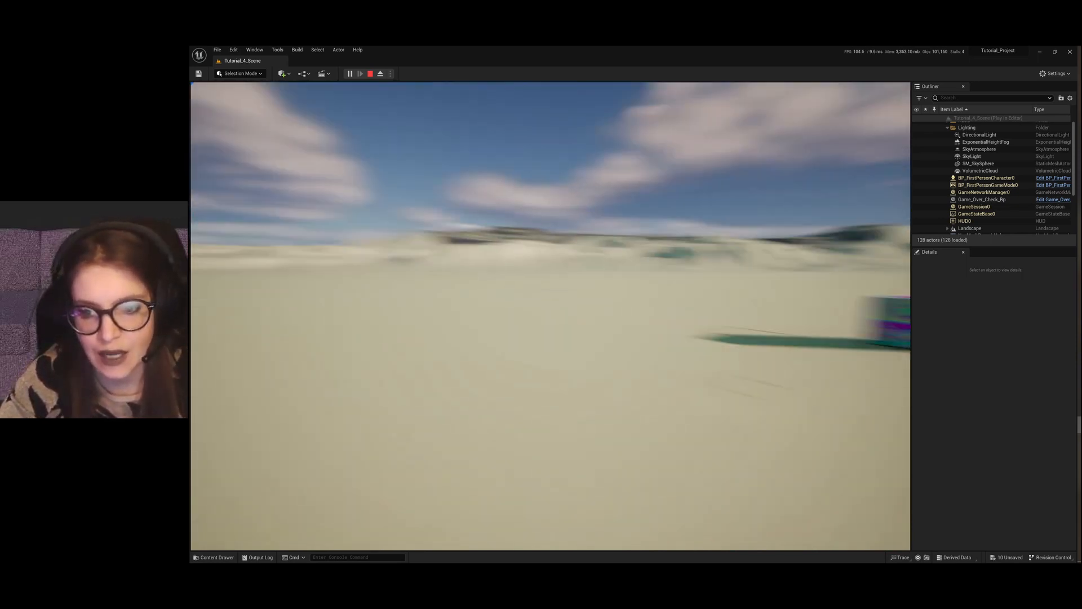
key("w")
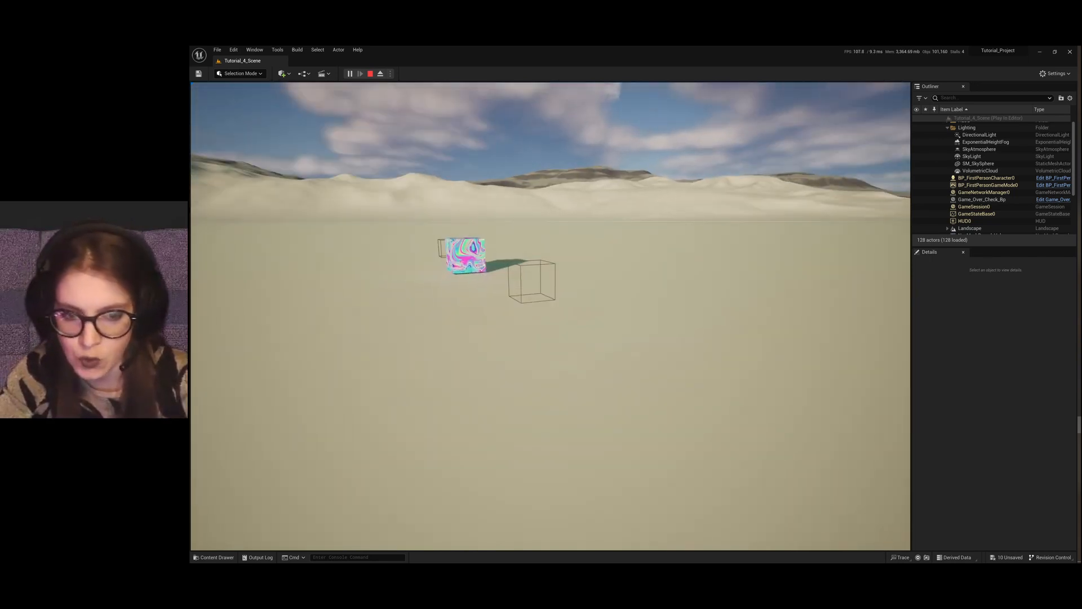
key("Escape")
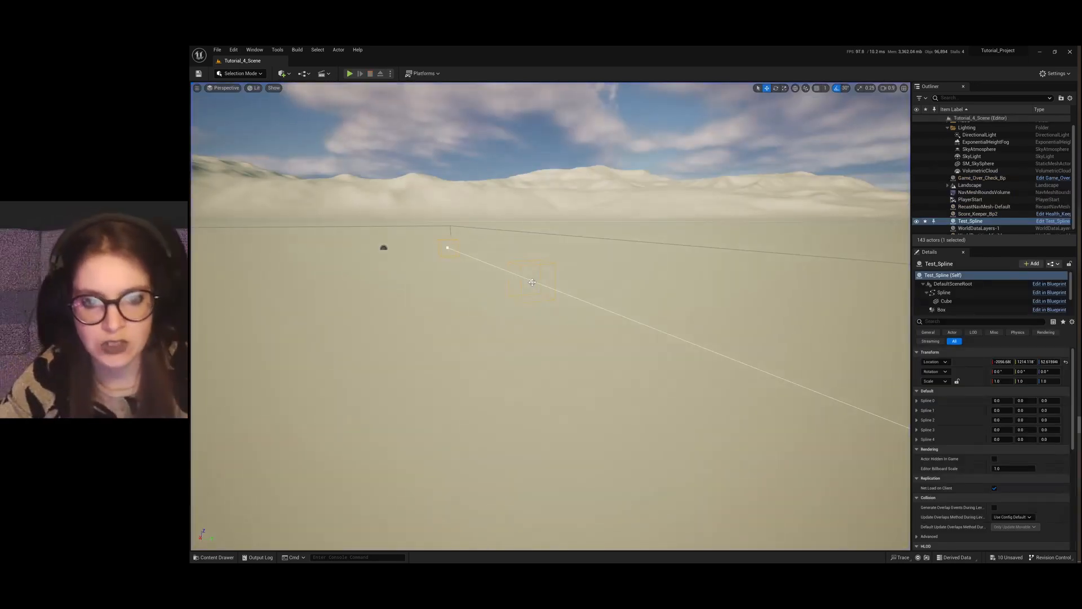
Step: Try to bend the spline by moving one of its points sideways in the level, and undo the move
left_click_drag(518, 280, 393, 296)
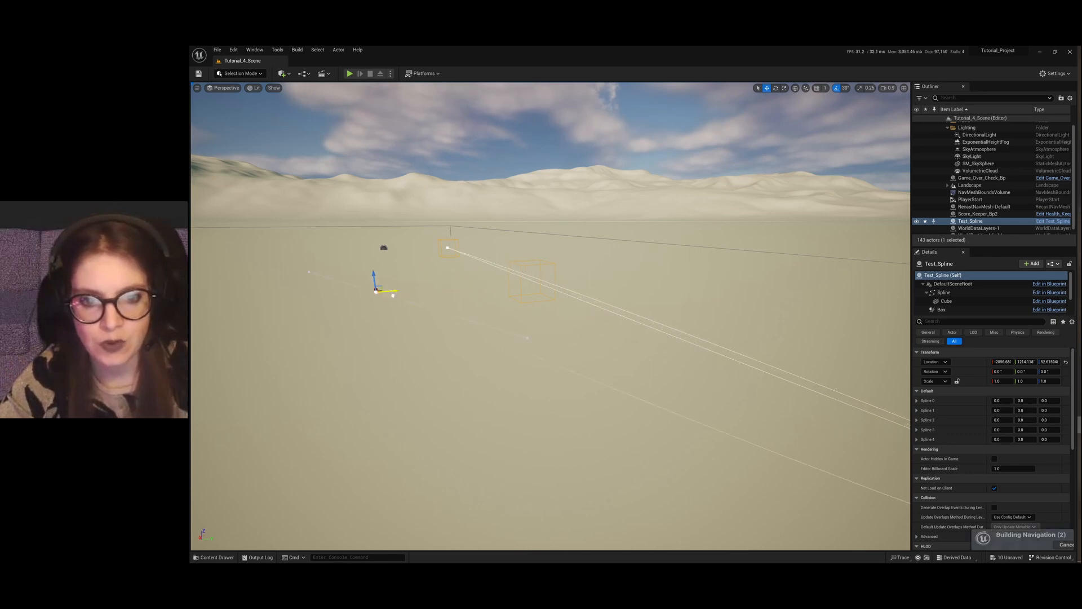
right_click_drag(385, 306, 385, 378)
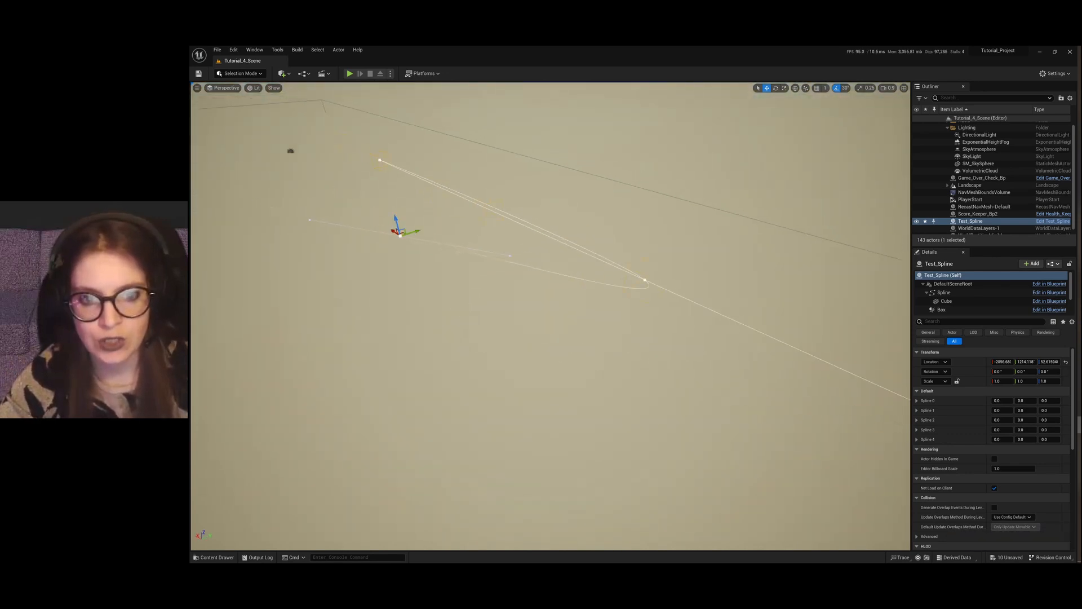
left_click_drag(416, 252, 305, 283)
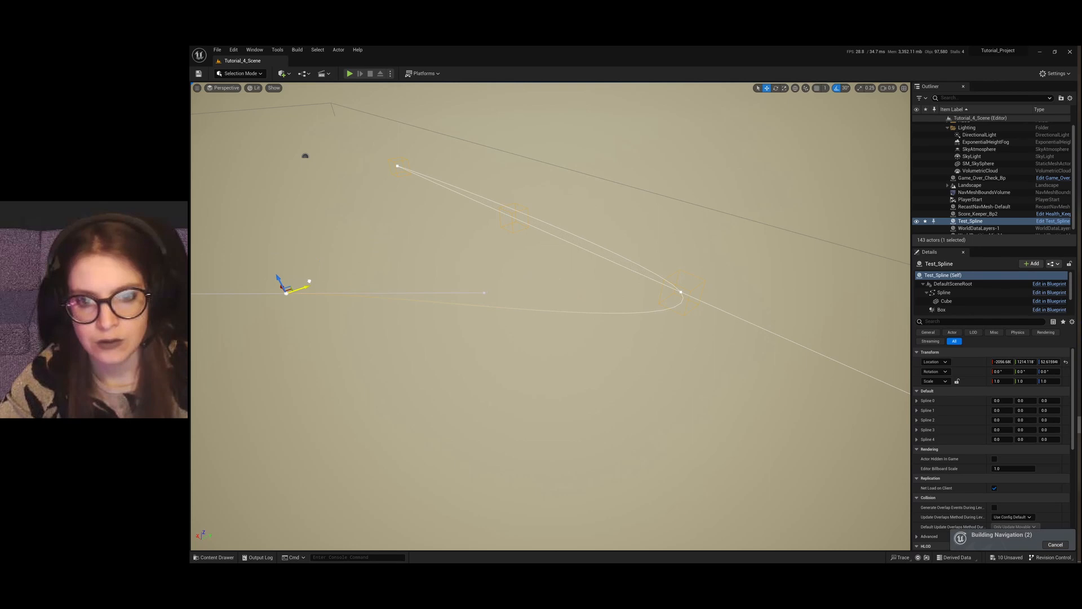
left_click(612, 296)
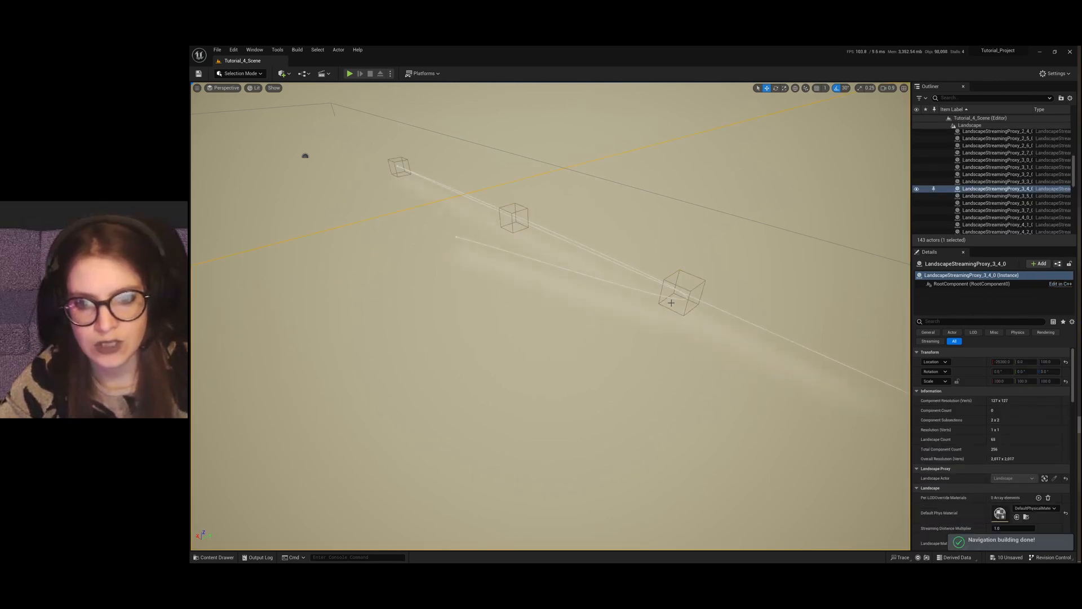
key("ctrl+z")
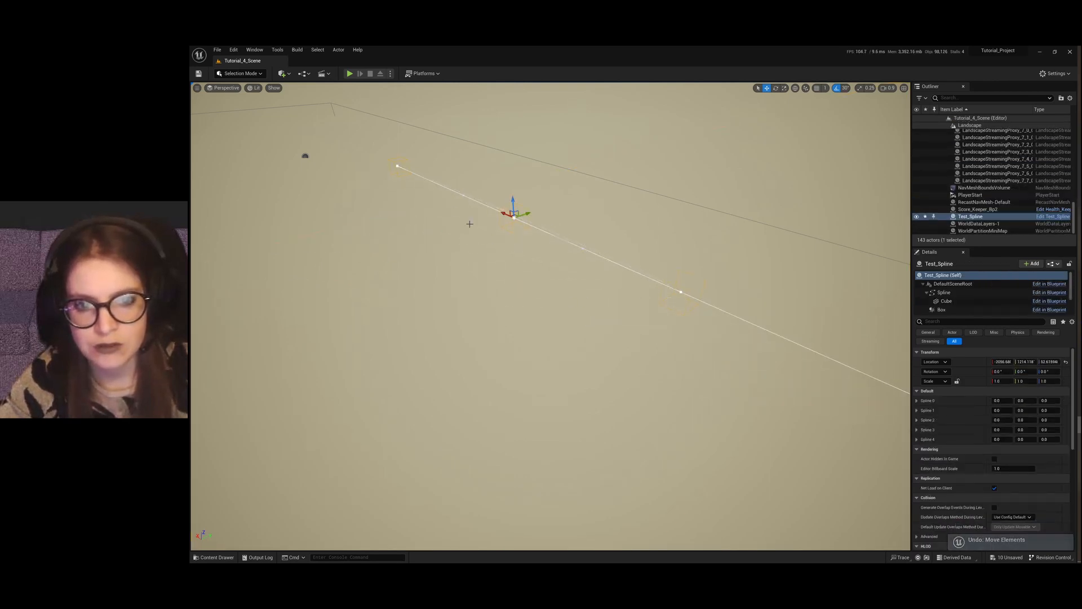
Step: Open the Test_Spline blueprint and pull the spline points at Box1 and Box2 to opposite sides to check the point order
left_click(1050, 216)
left_click(378, 114)
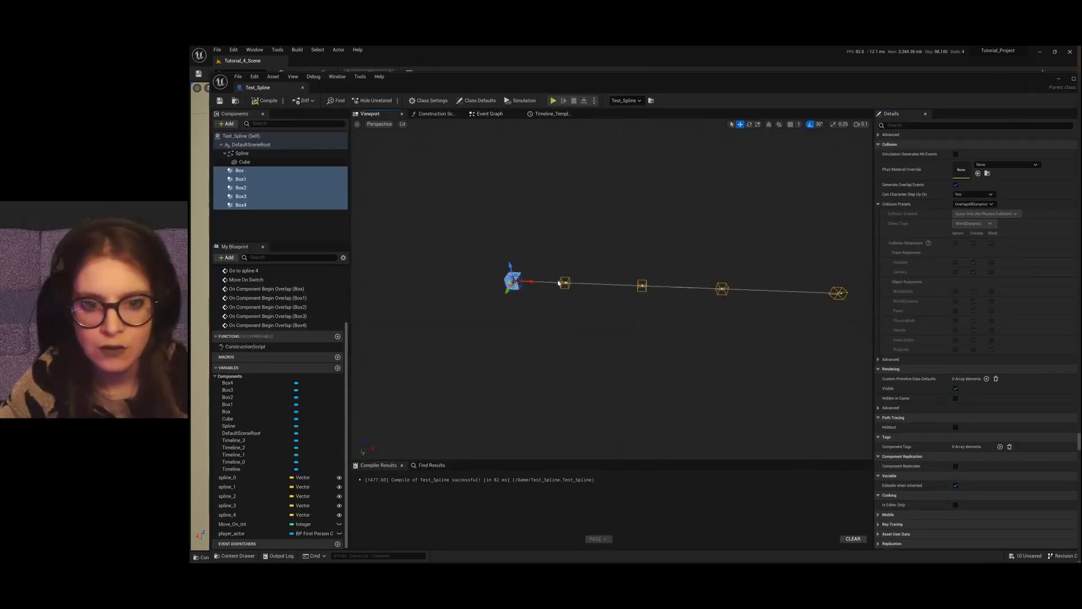
left_click(602, 284)
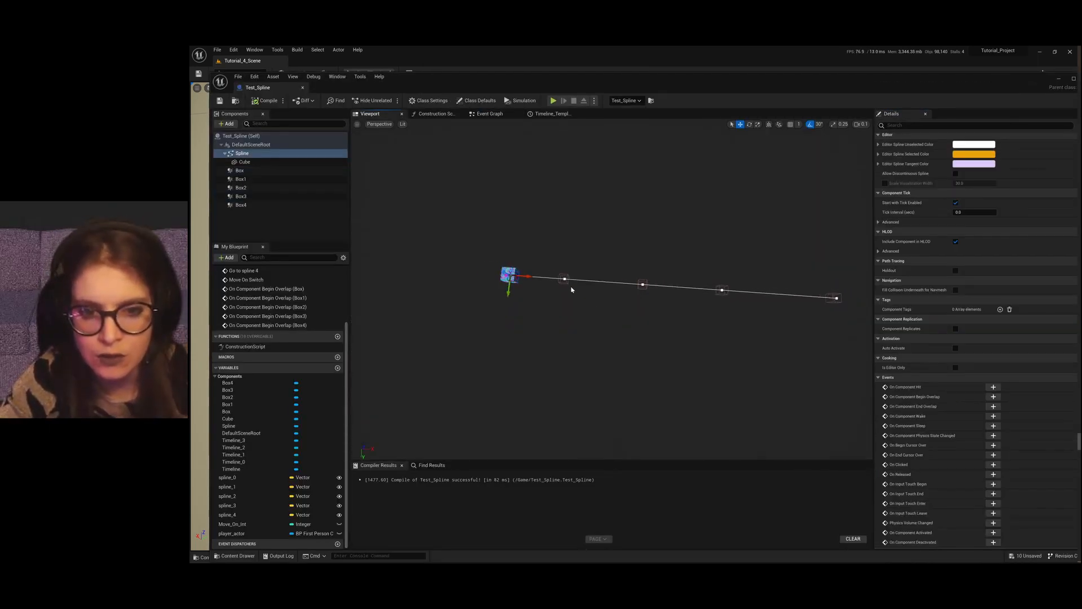
scroll(572, 290, "up", 2)
left_click_drag(550, 297, 520, 419)
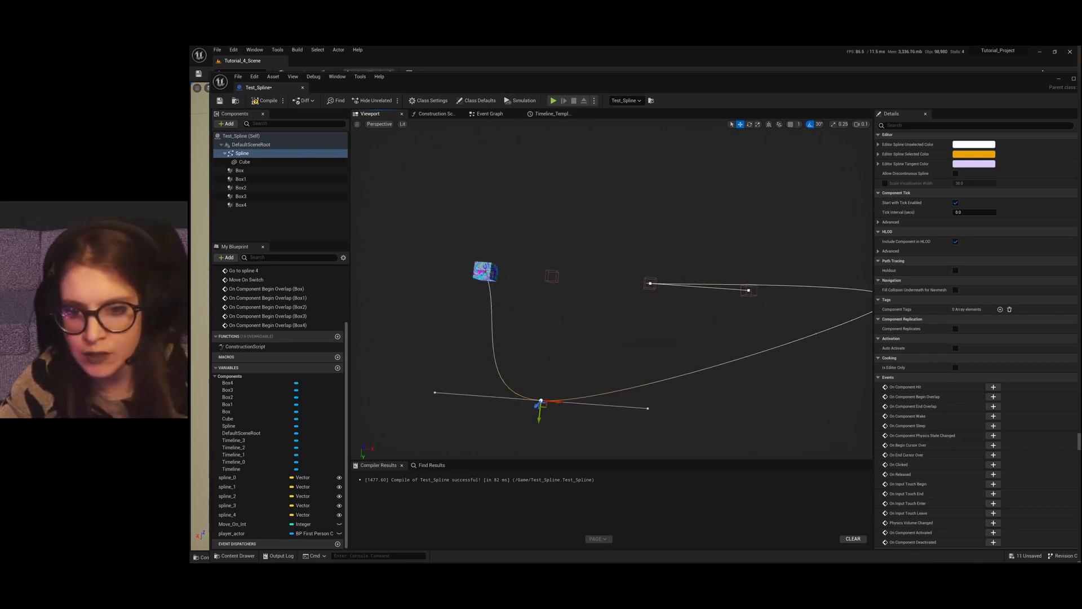
left_click_drag(654, 274, 659, 157)
scroll(679, 245, "down", 2)
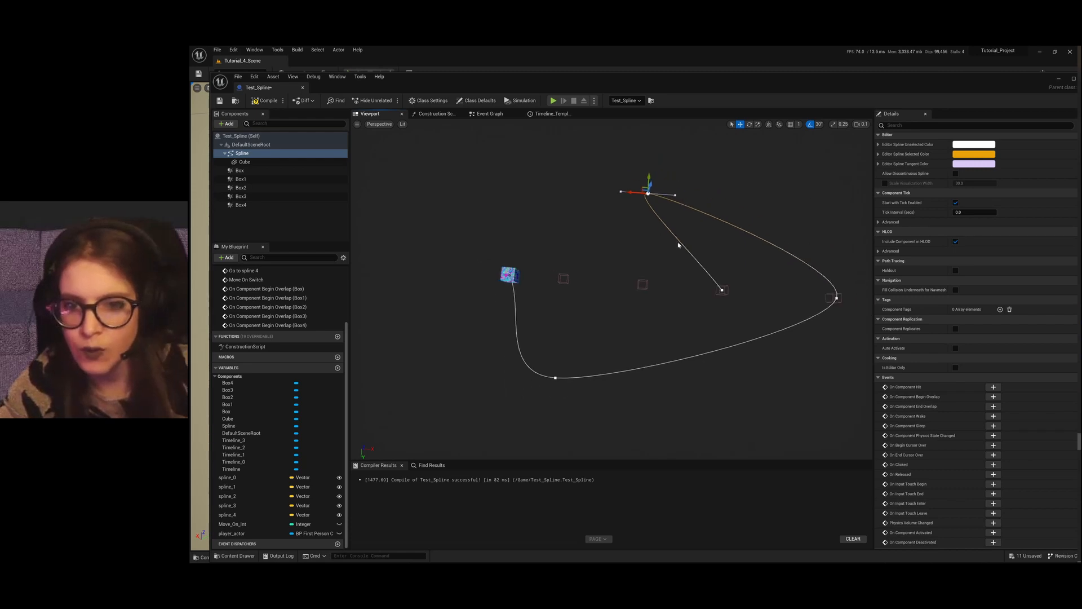
Step: Rearrange the spline points so that they run in order through Box1, Box2, Box3 and Box4
middle_click_drag(744, 294, 739, 293)
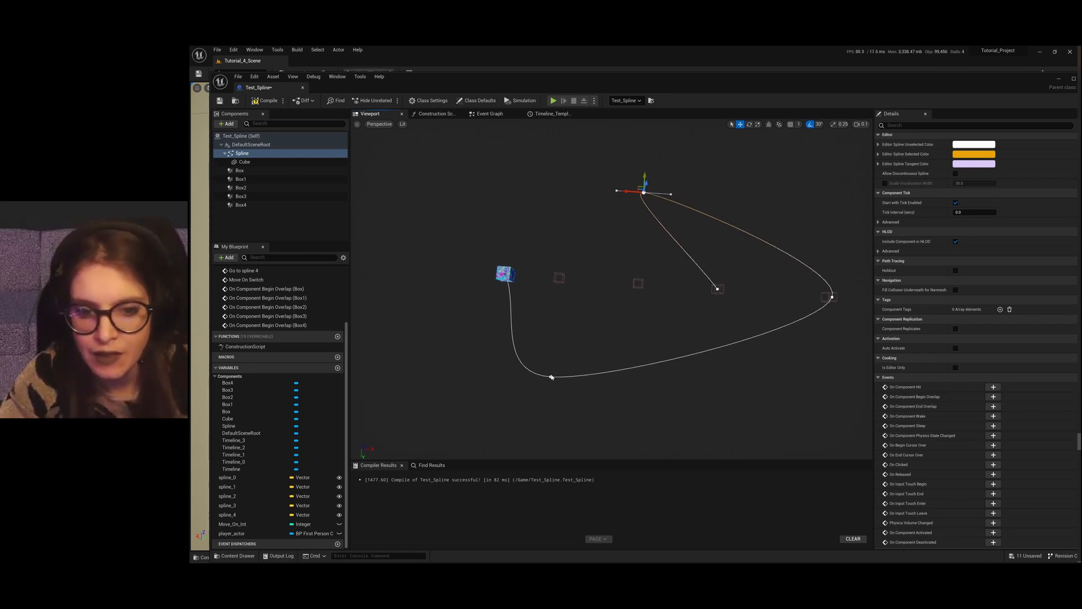
left_click_drag(550, 393, 567, 296)
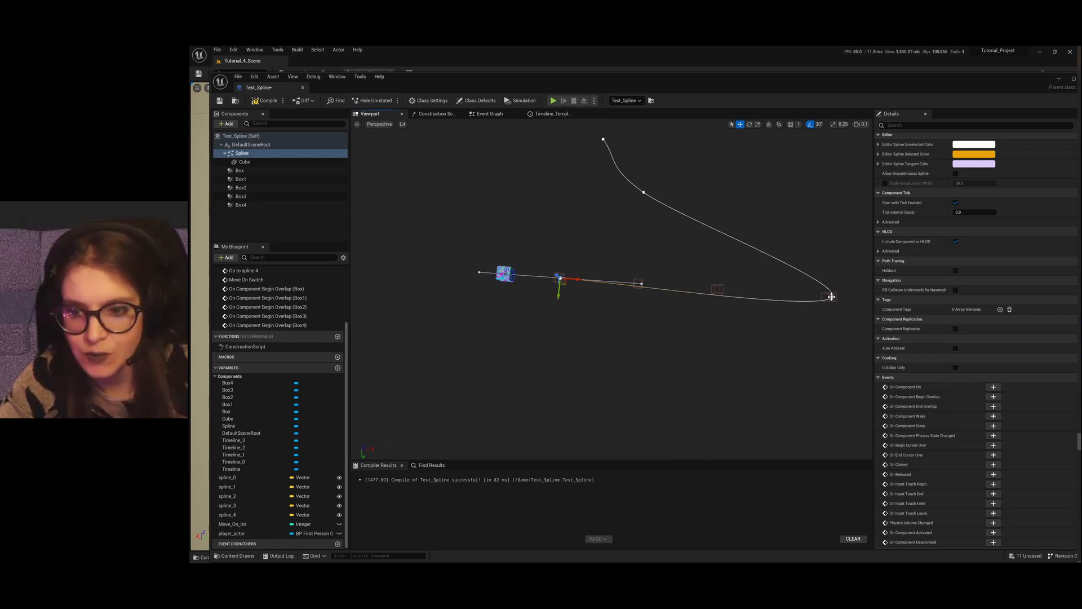
left_click_drag(823, 298, 658, 285)
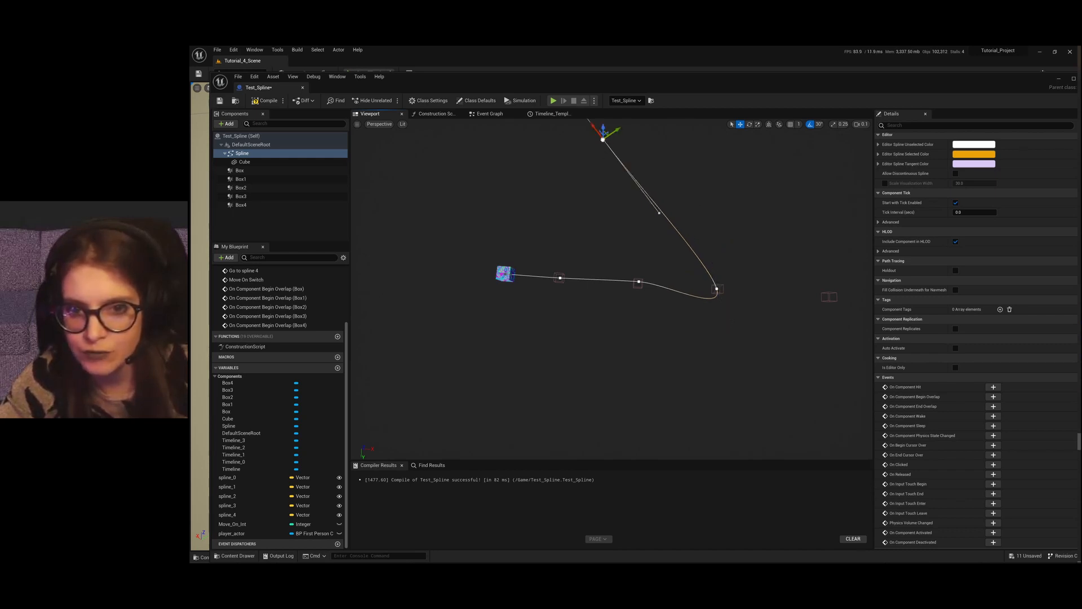
left_click_drag(603, 139, 805, 258)
Step: Align the height of the spline points with their collision boxes and compile the blueprint
right_click_drag(836, 341, 833, 248)
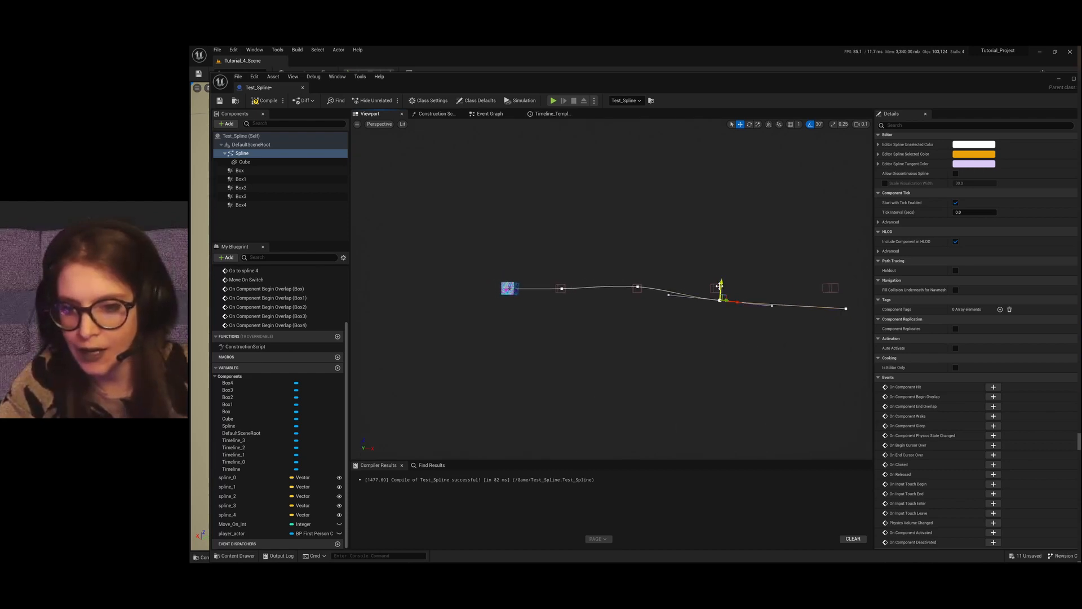
right_click_drag(831, 328, 837, 328)
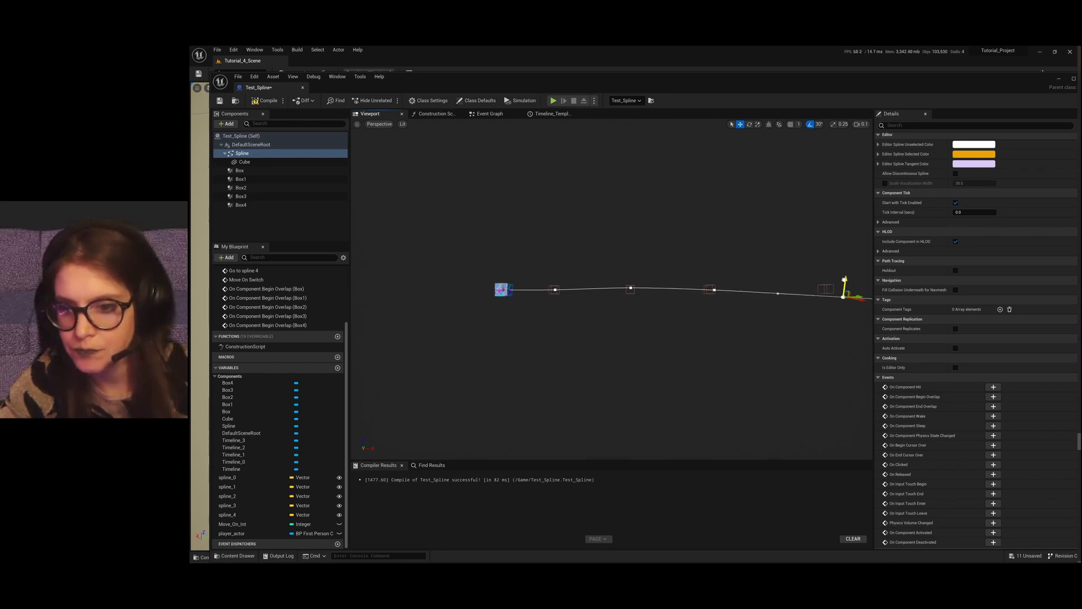
right_click_drag(827, 327, 828, 304)
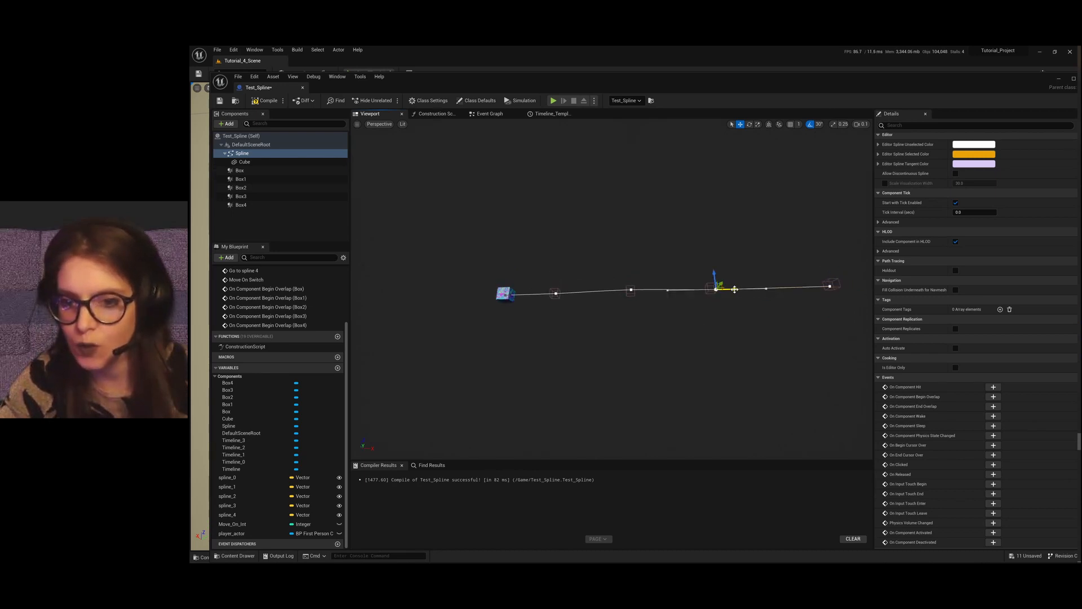
left_click_drag(729, 294, 723, 389, "alt")
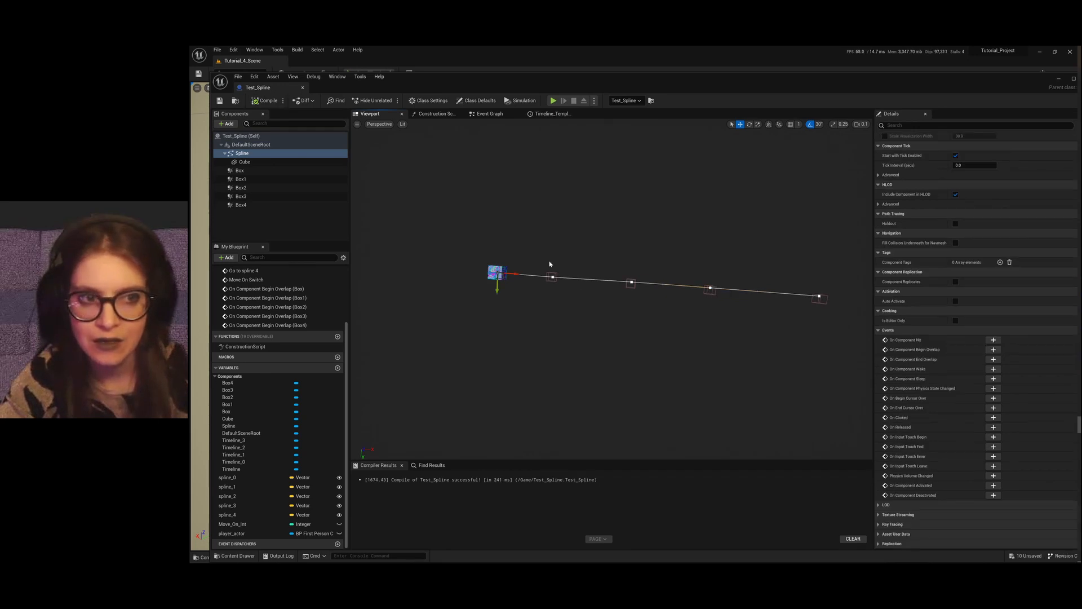
Step: Move the spline point at Box1 sideways to bend the path
scroll(557, 313, "up", 1)
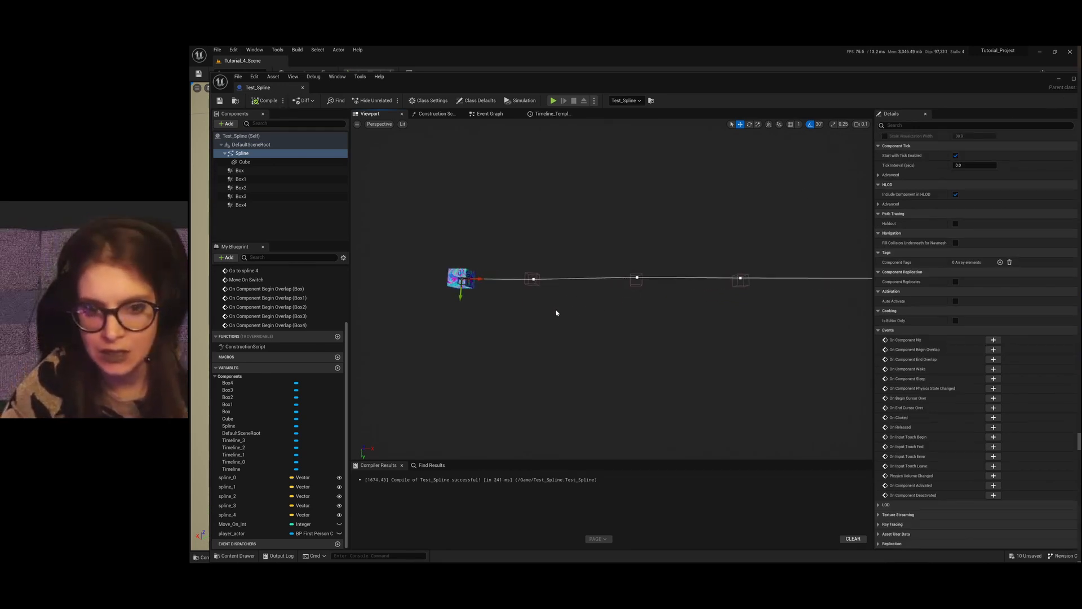
left_click(532, 280)
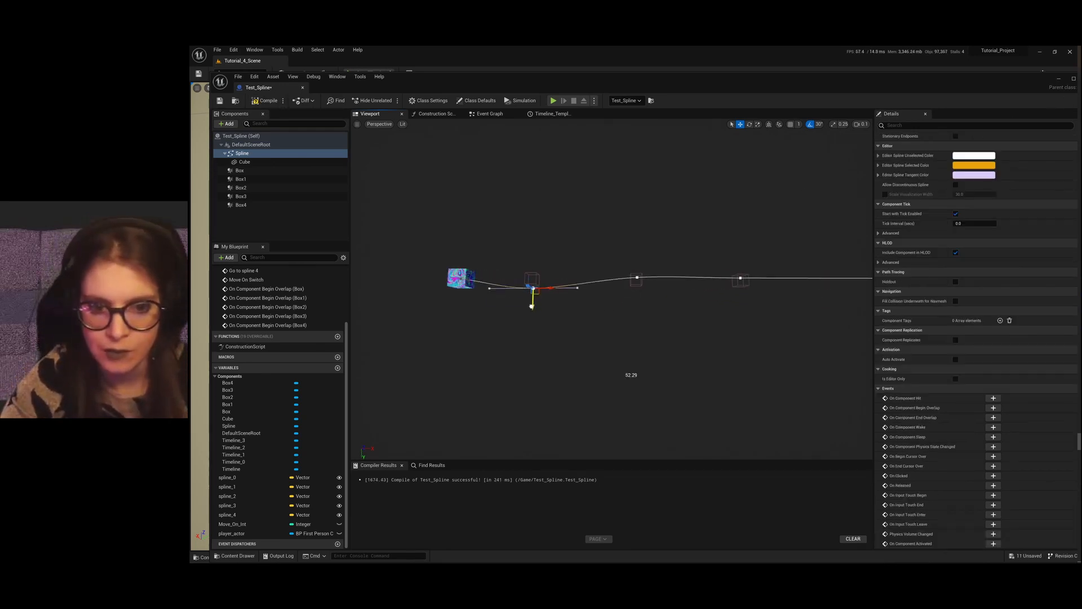
Step: Try to get the move gizmo onto Box1 by alternating the selection between the Spline, Box and Box1 components
left_click(534, 283)
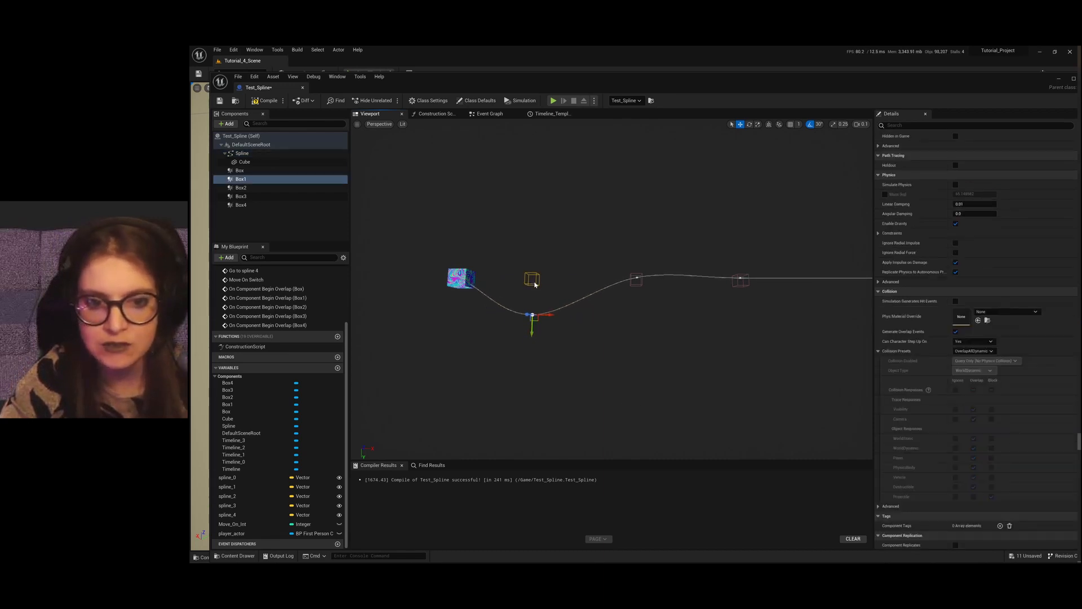
left_click(242, 179)
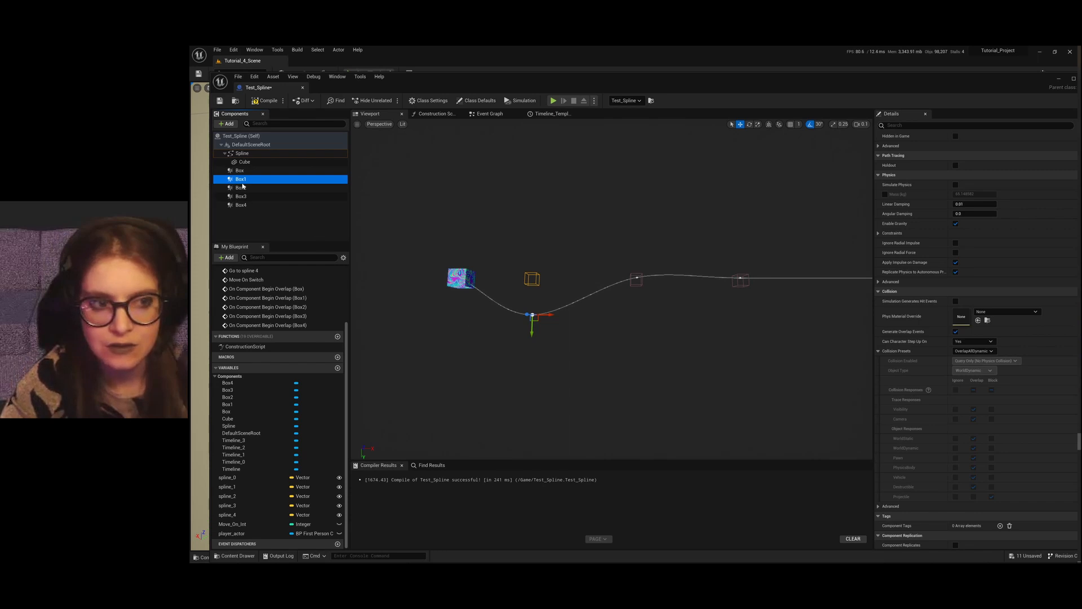
left_click(243, 154)
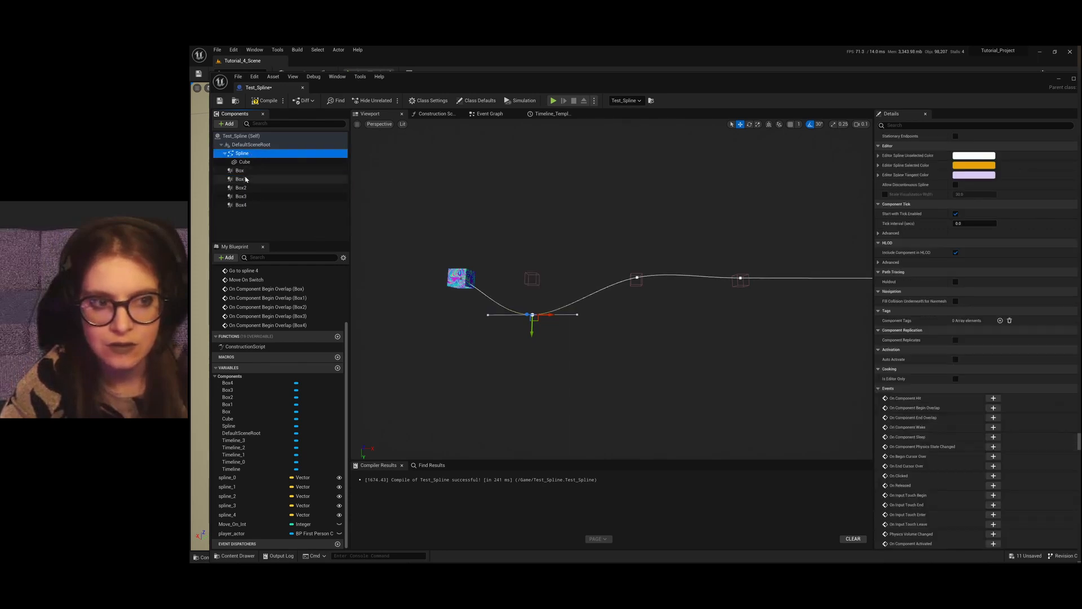
left_click(244, 179)
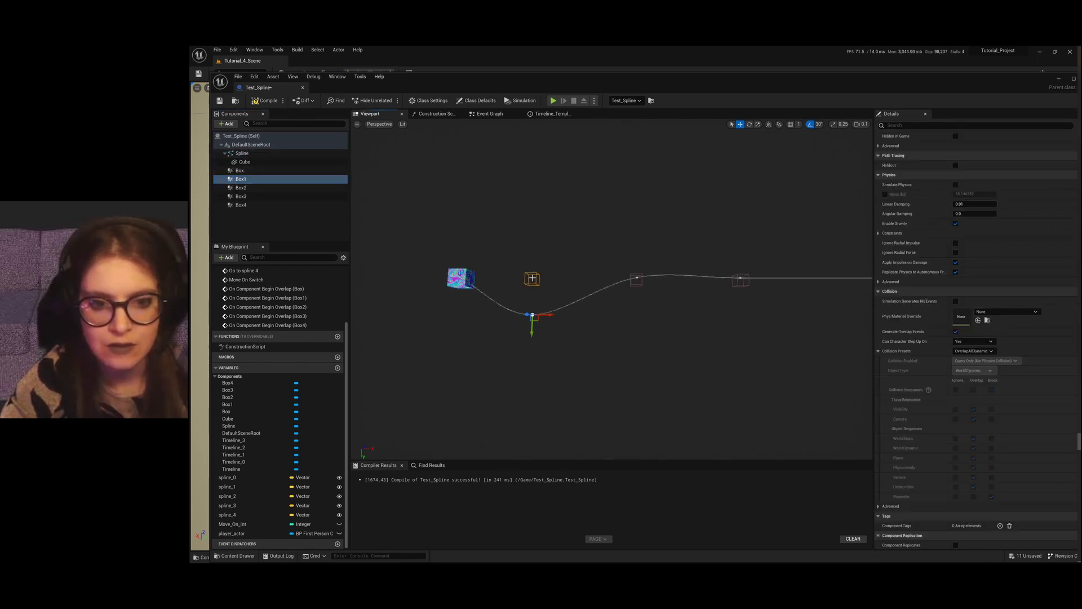
left_click(240, 171)
left_click(241, 179)
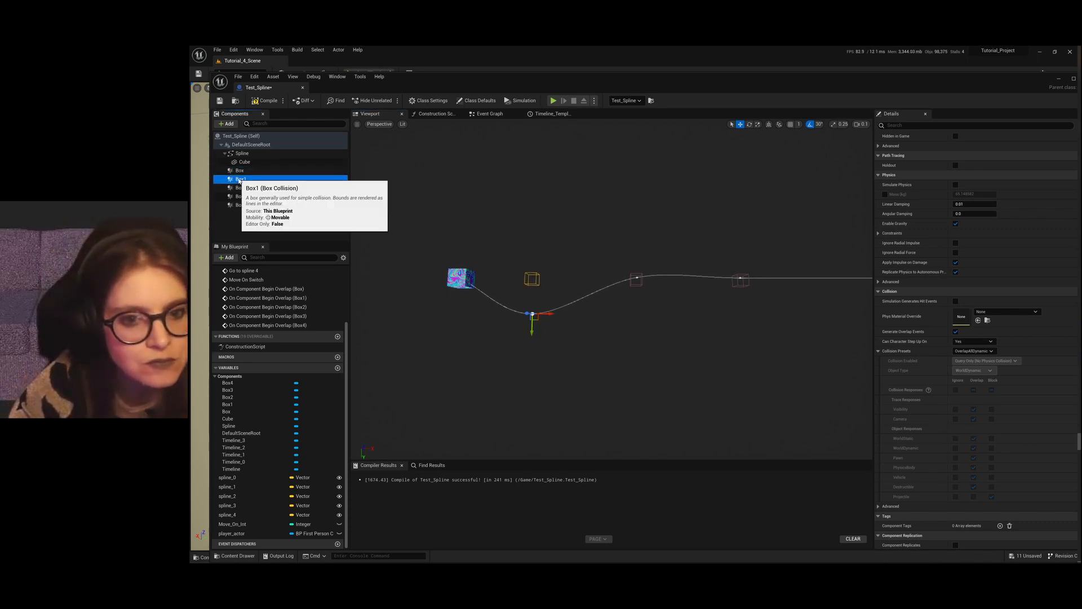
left_click(242, 154)
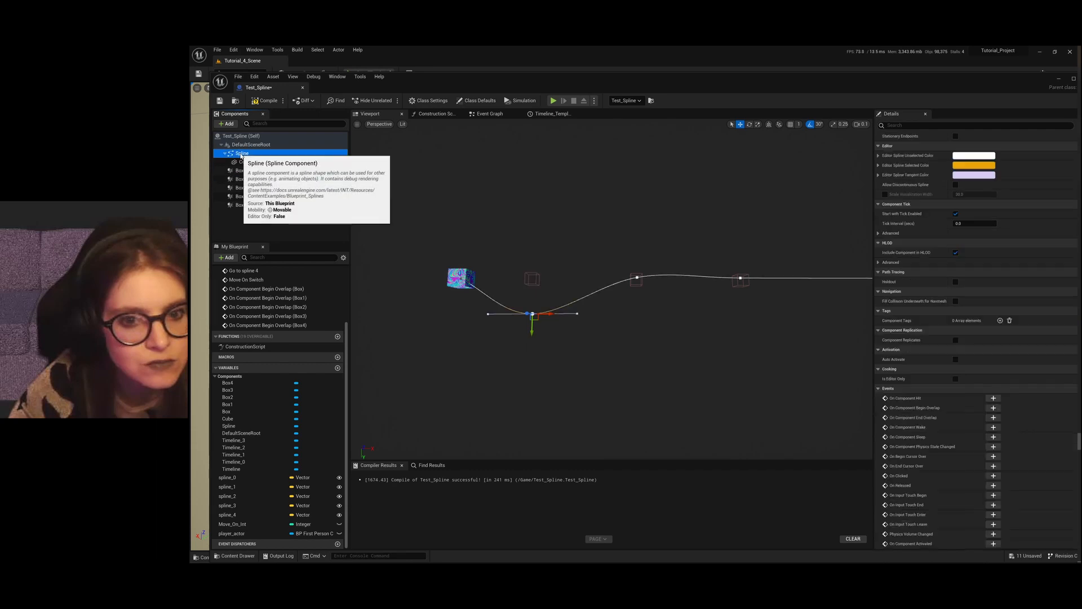
left_click(243, 179)
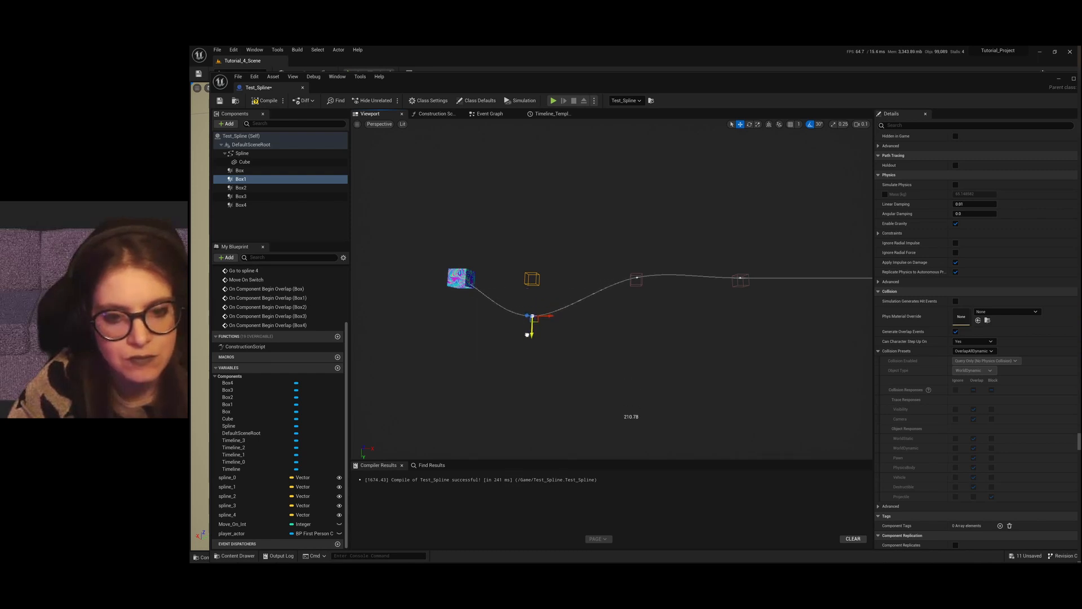
Step: Try selecting spline points from the Spline component's details and reselecting Box1, and undo the accidental edit
scroll(986, 290, "up", 2)
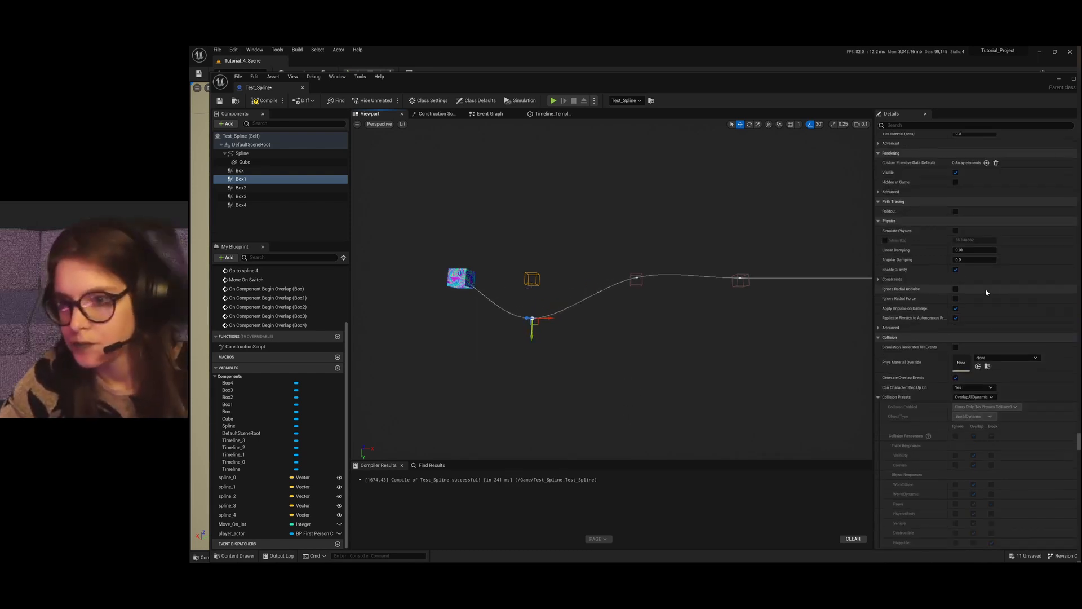
left_click(243, 153)
scroll(965, 281, "up", 5)
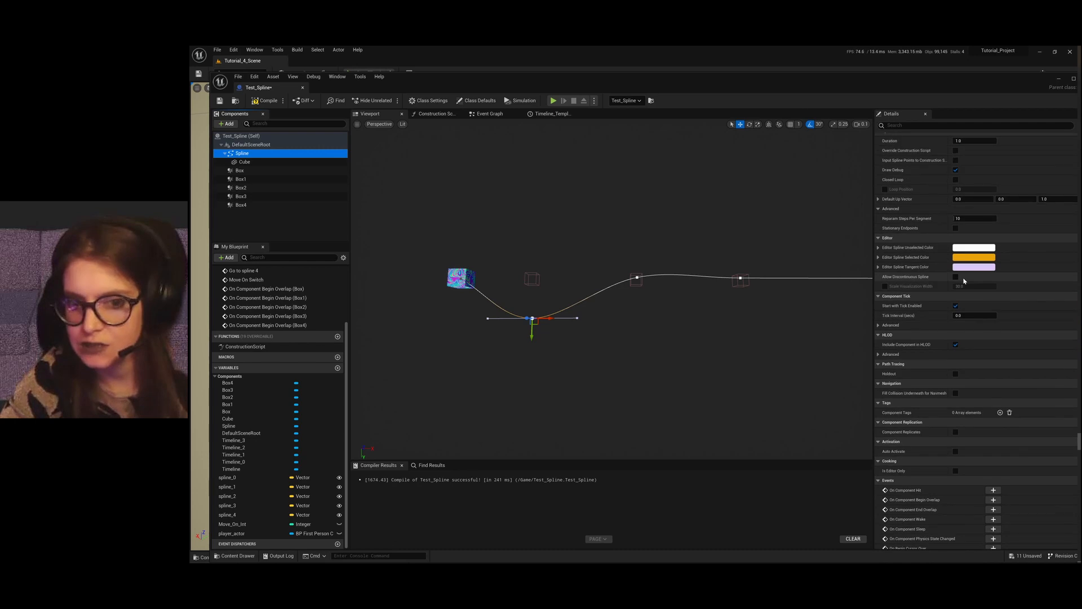
scroll(965, 281, "up", 3)
left_click(983, 237)
left_click(532, 279)
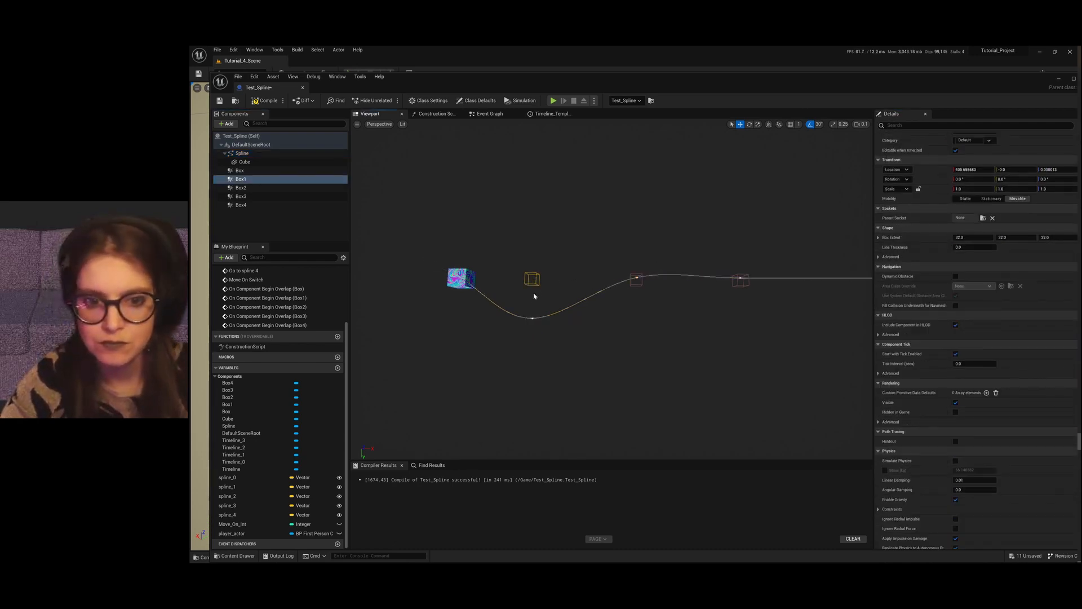
left_click(240, 178)
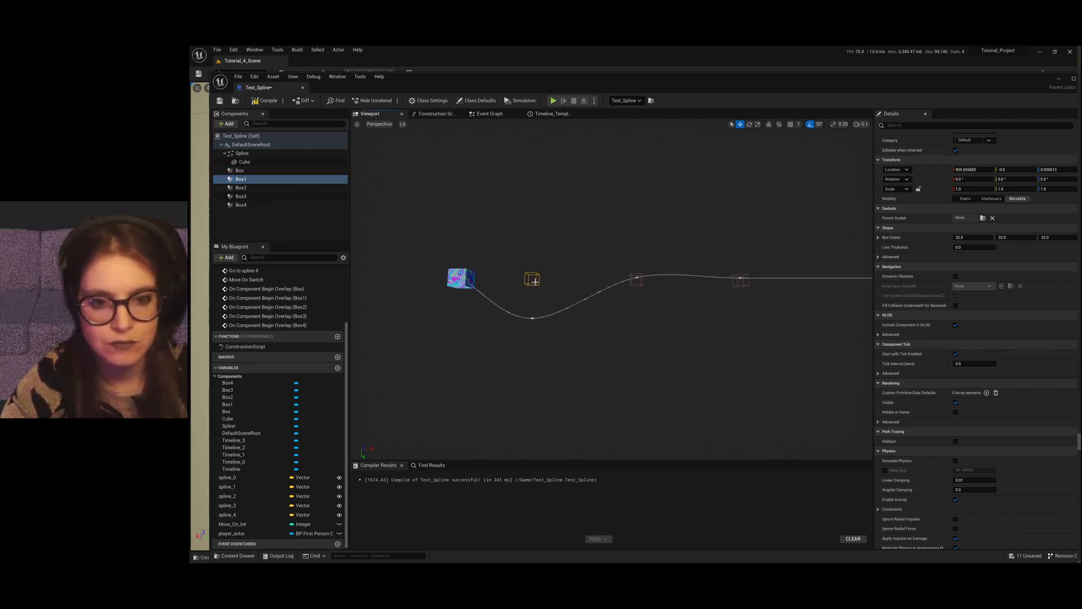
scroll(585, 310, "down", 2)
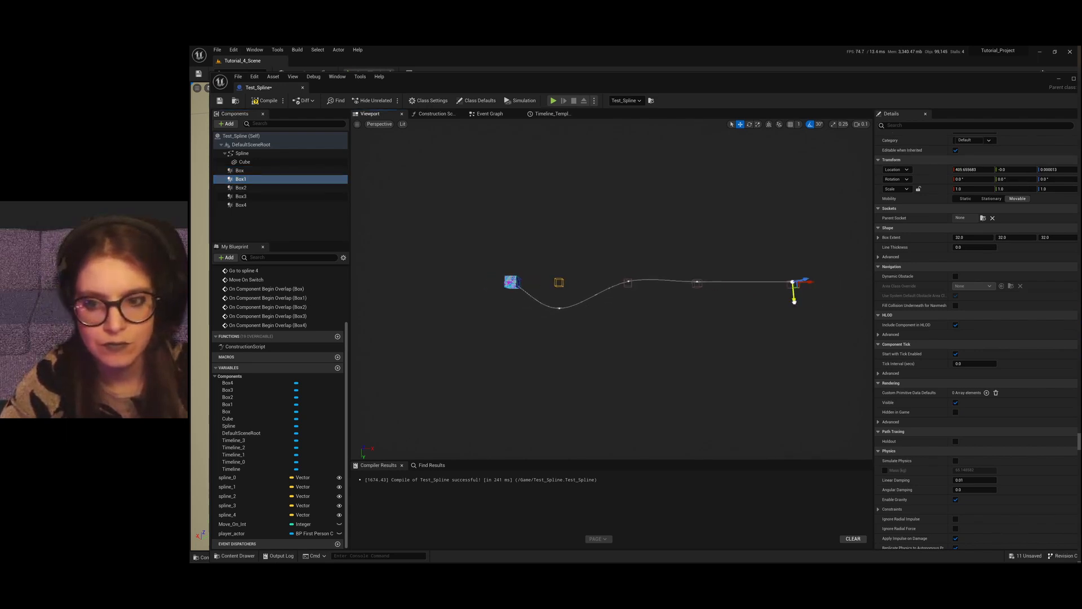
key("ctrl+z")
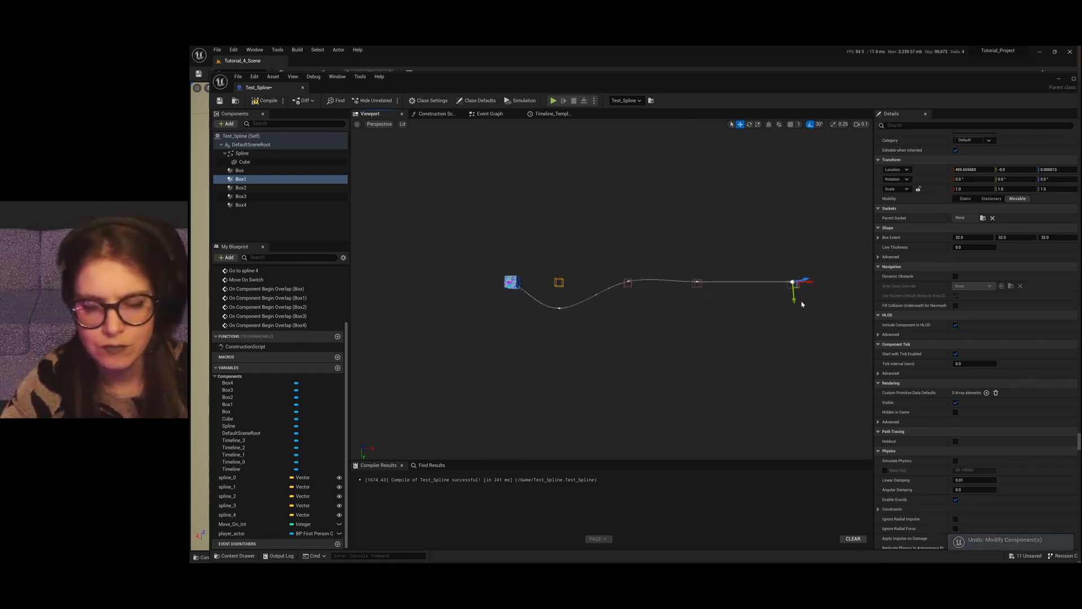
Step: Compile and save the blueprint, and move Box1 onto the shifted spline point at a Y location of about 219
left_click(220, 101)
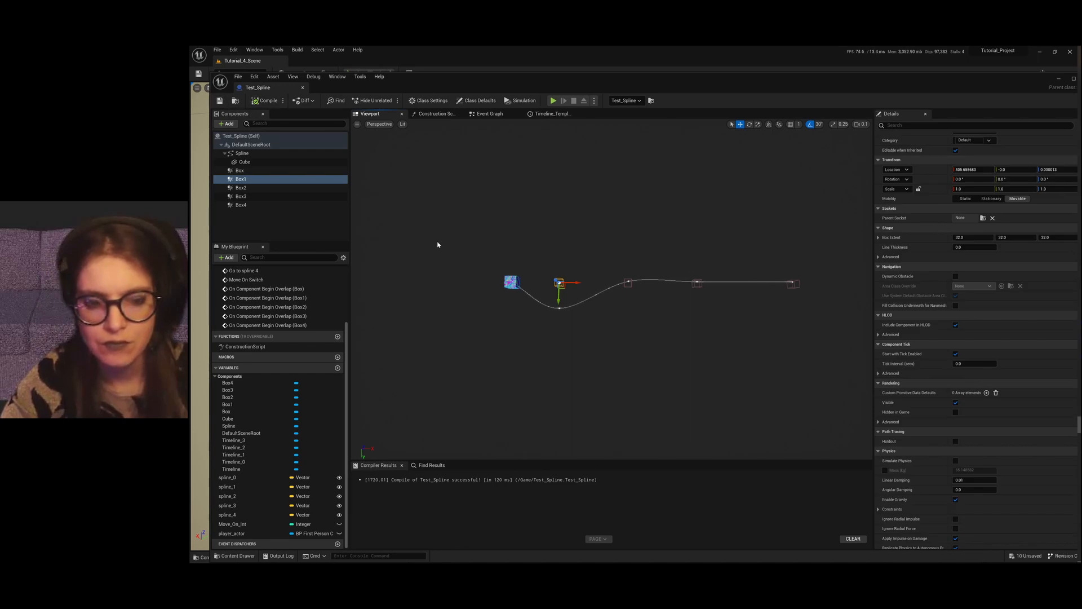
scroll(521, 307, "up", 5)
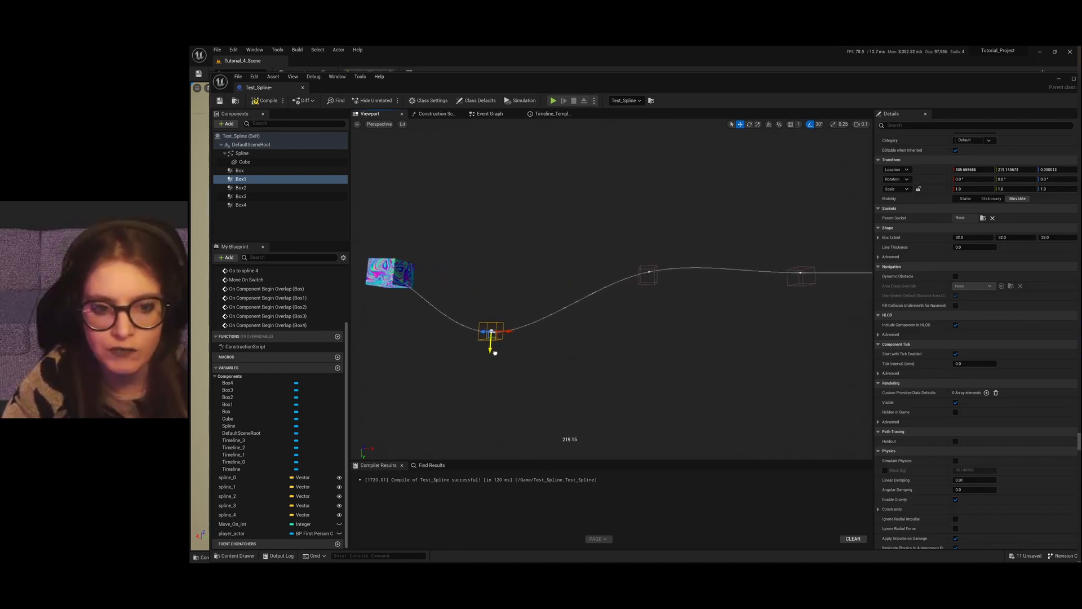
scroll(495, 352, "down", 3)
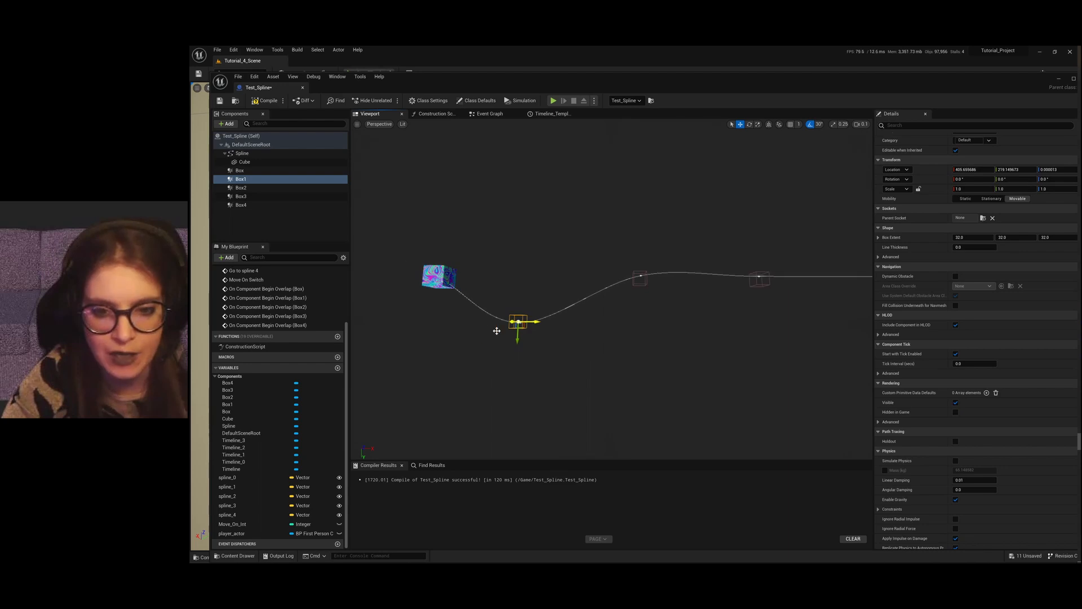
Step: Move the spline point at Box2 to the opposite side at a Y location of about -267, compile, and align Box2 with it
left_click(634, 279)
left_click(636, 278)
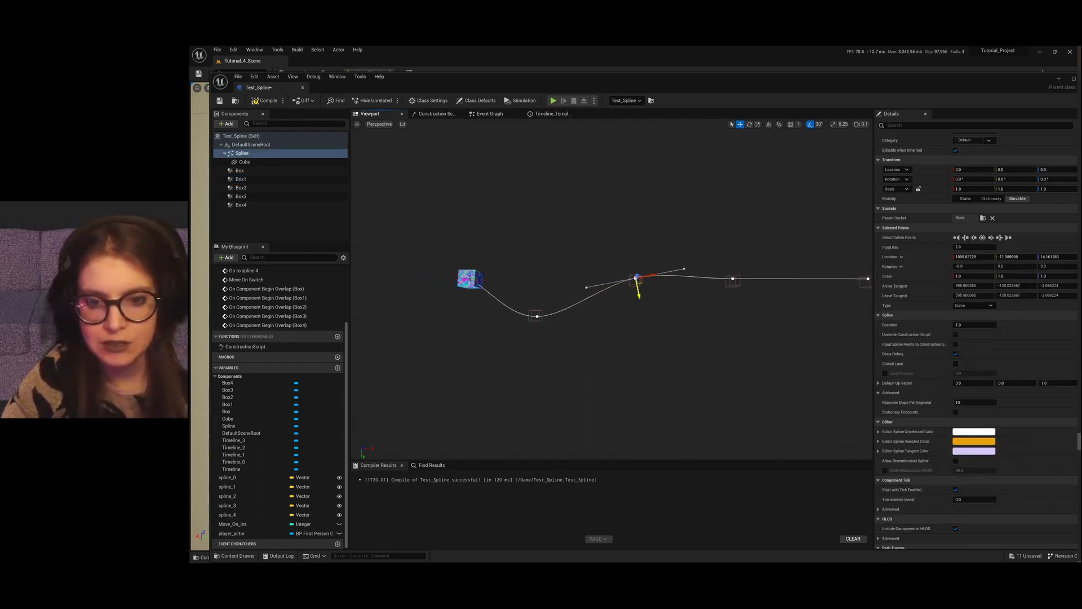
left_click_drag(638, 293, 631, 270)
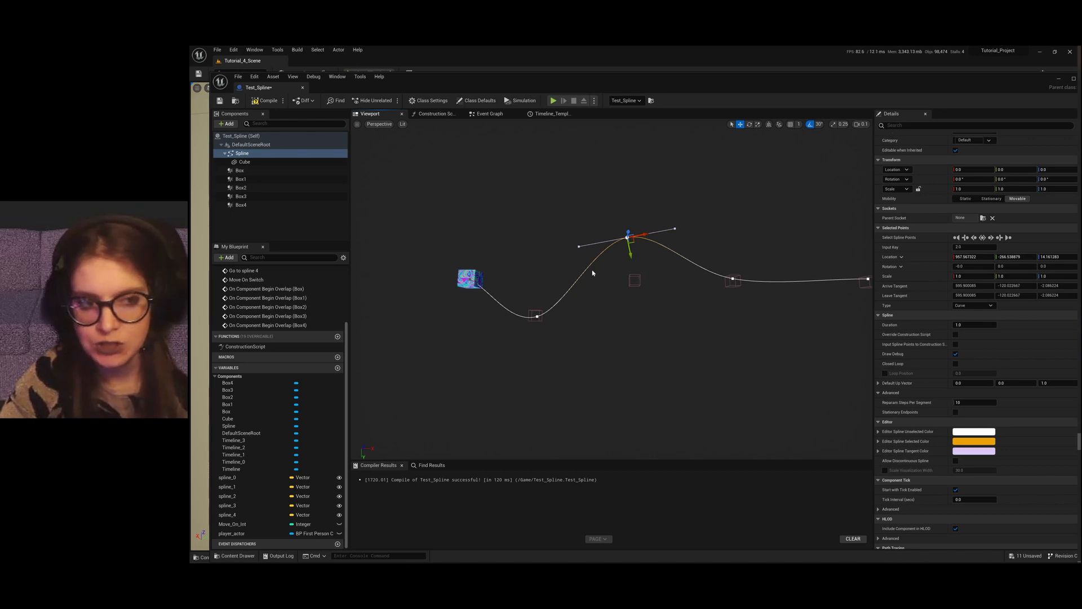
left_click(265, 102)
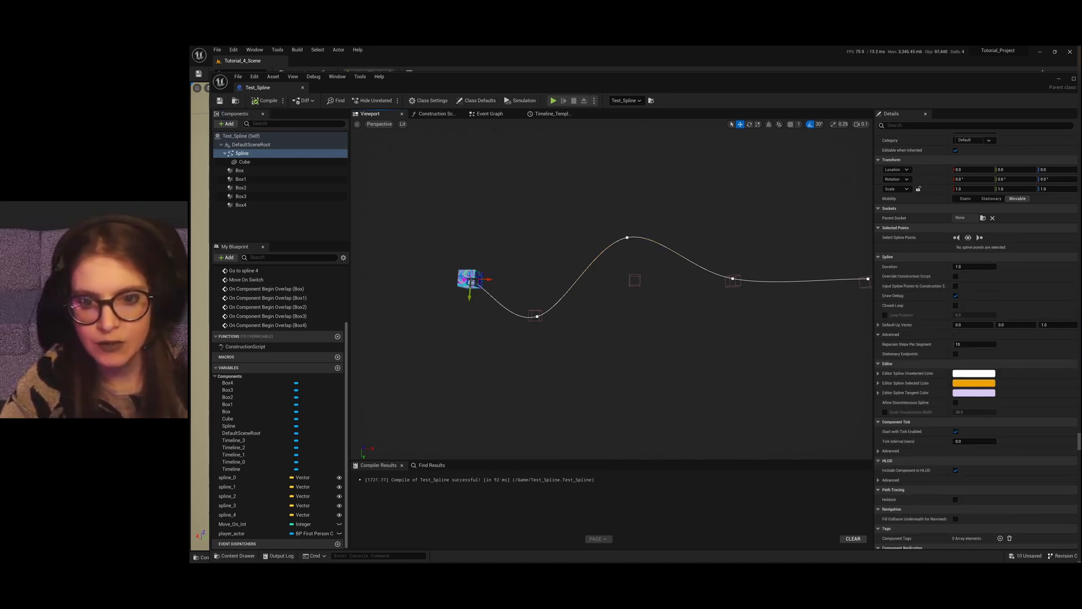
left_click(633, 278)
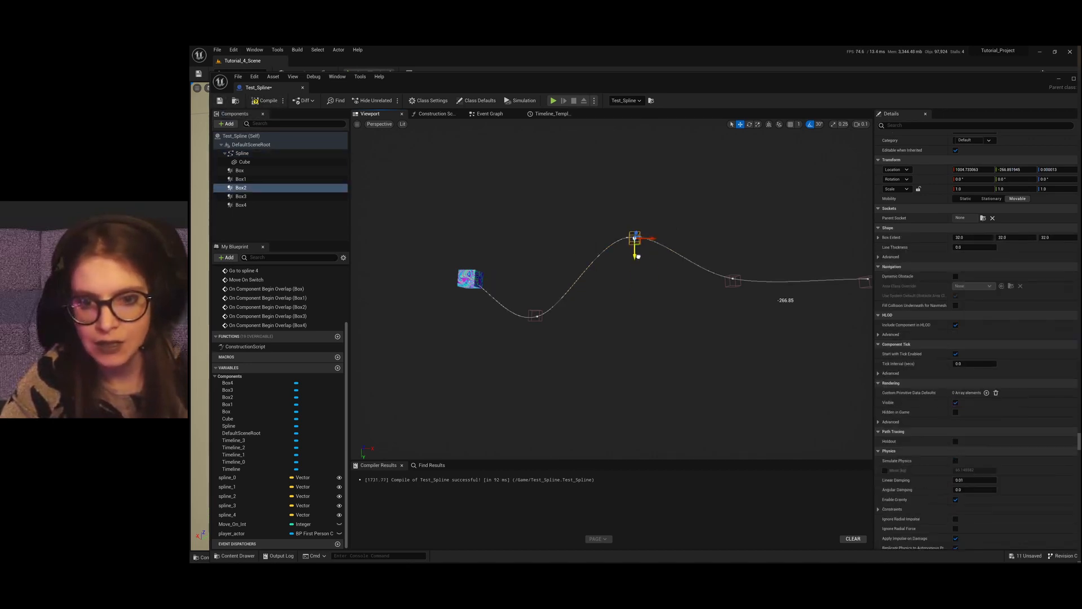
Step: Move the spline point at Box3 to the opposite side of the path, compile, and align Box3 with it at a Y location of about 210
left_click(733, 279)
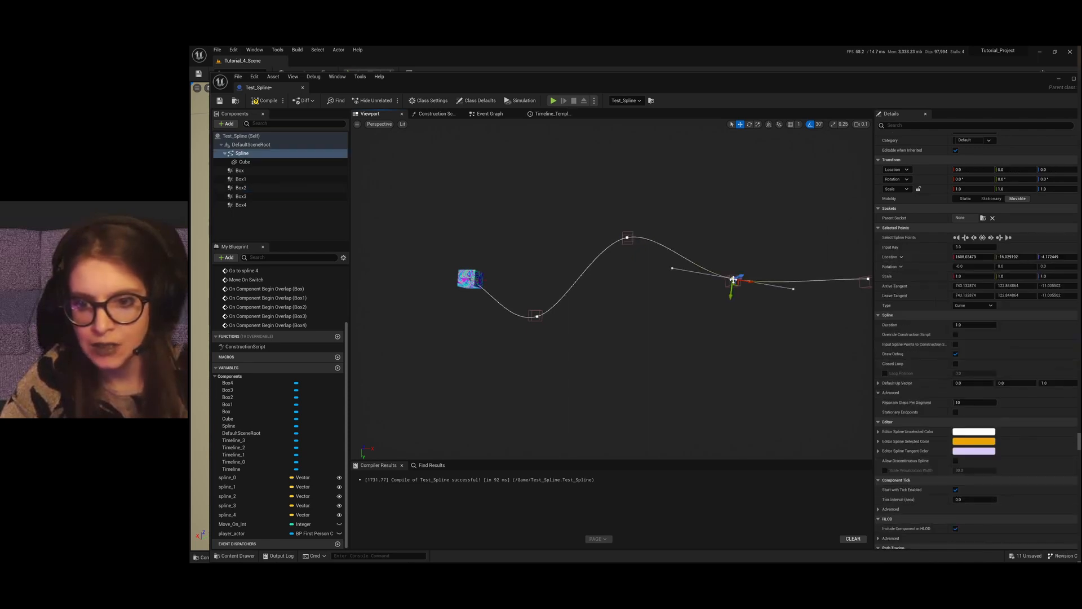
left_click_drag(733, 295, 727, 340)
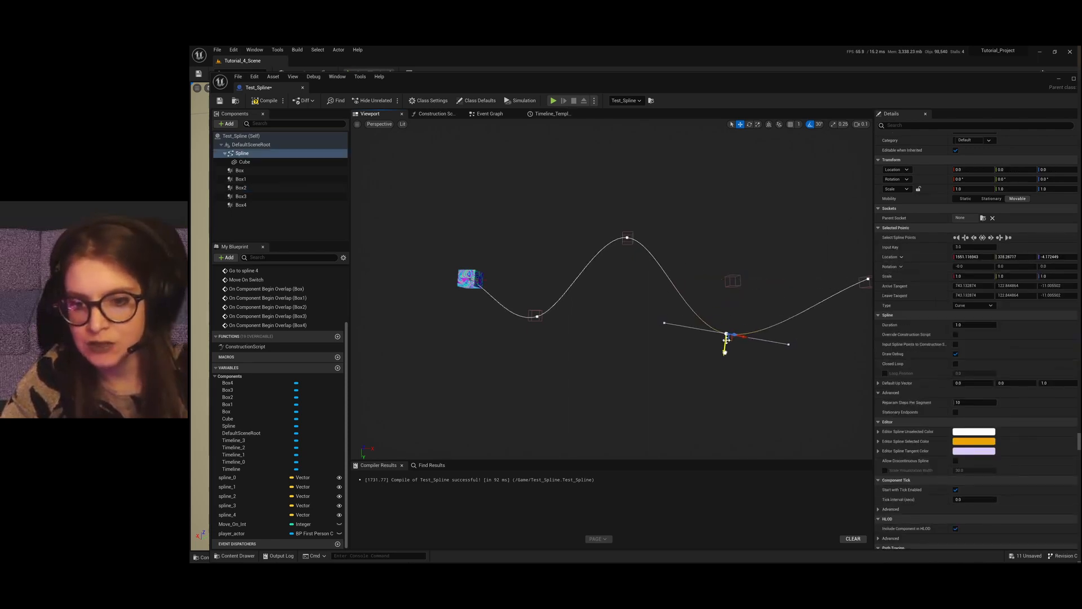
left_click(733, 282)
left_click(265, 101)
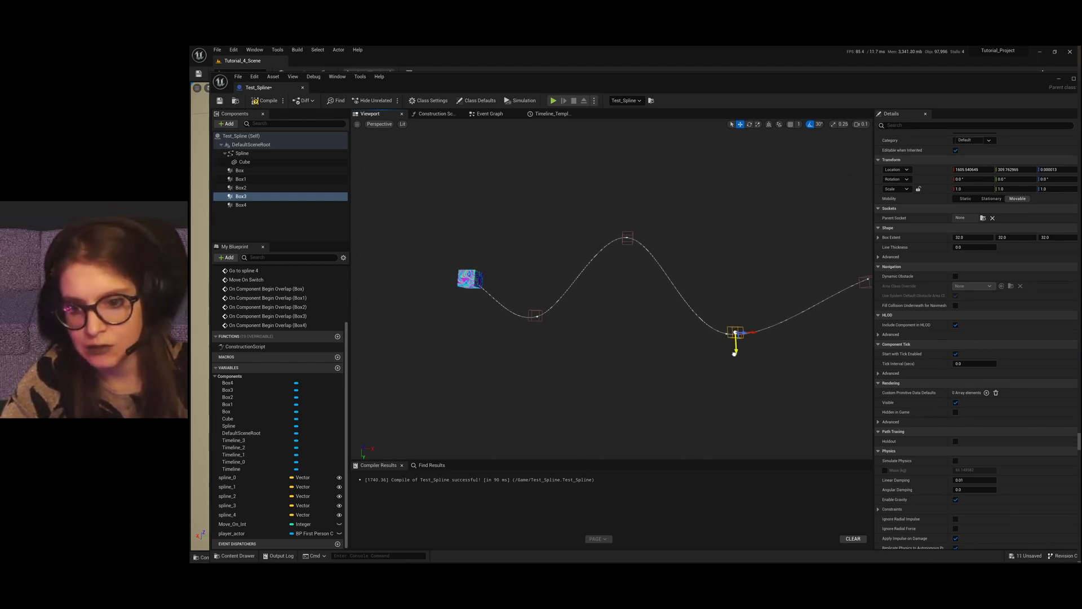
Step: Move Box4 inward to an X location of about 2027 and bring the last spline point near it at about X 2045, Y -159, Z 18
scroll(797, 289, "down", 1)
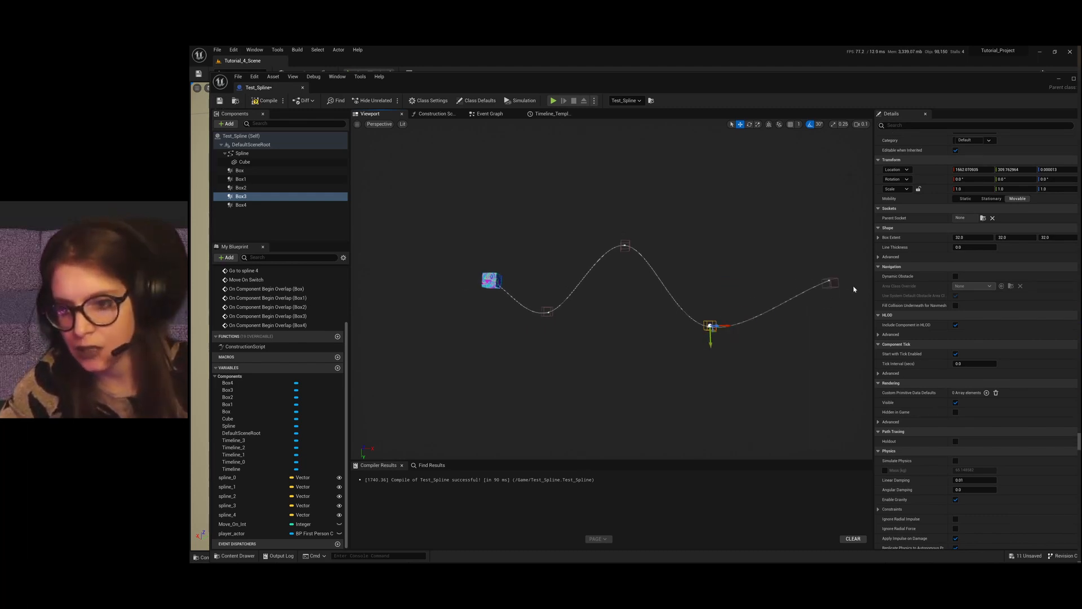
left_click(827, 281)
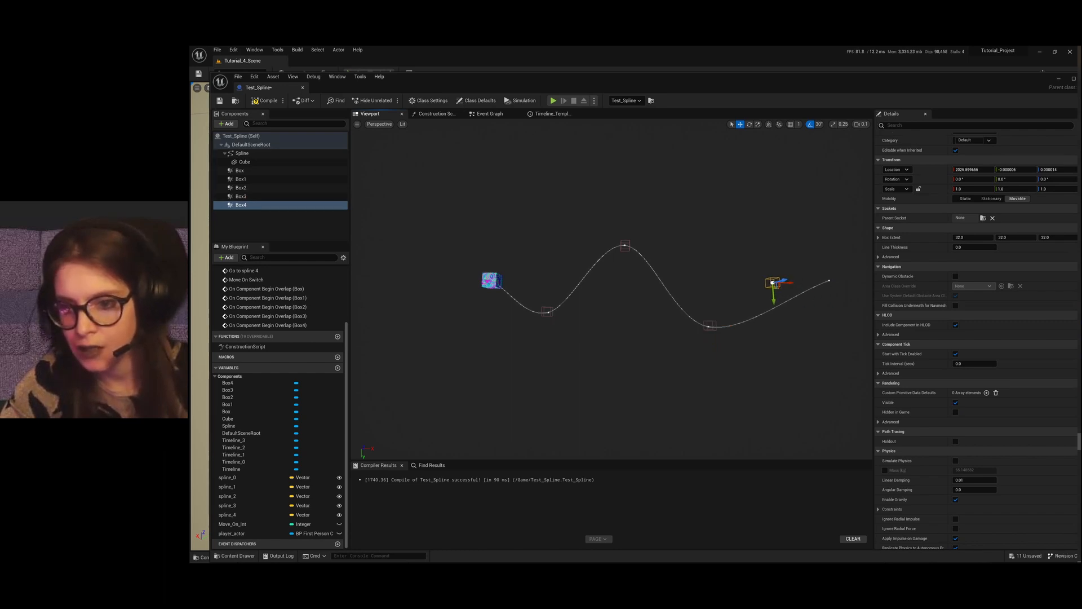
left_click(829, 281)
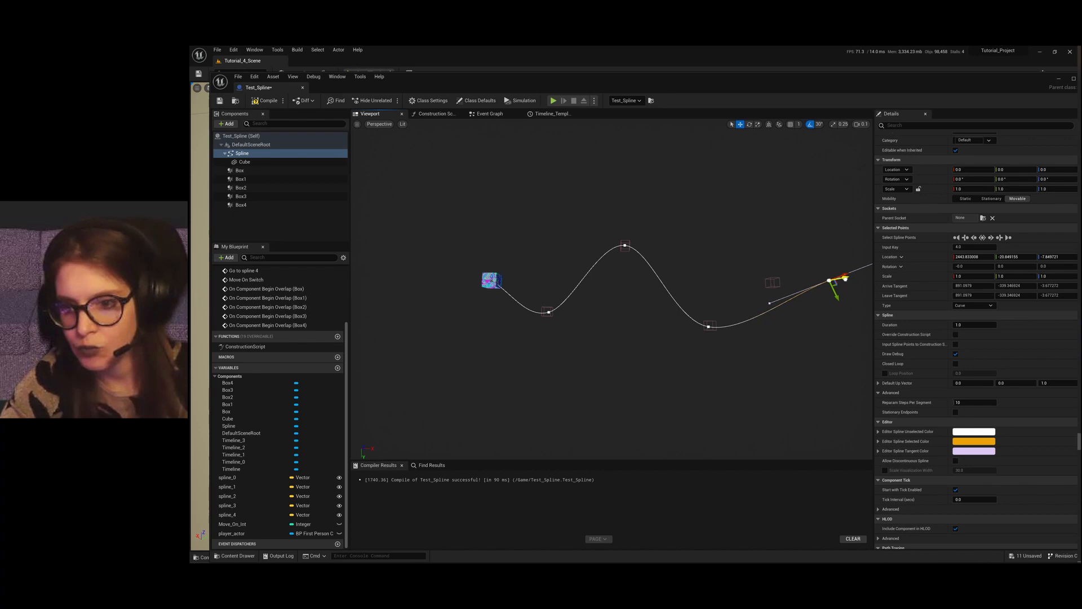
left_click_drag(806, 282, 783, 231, "alt")
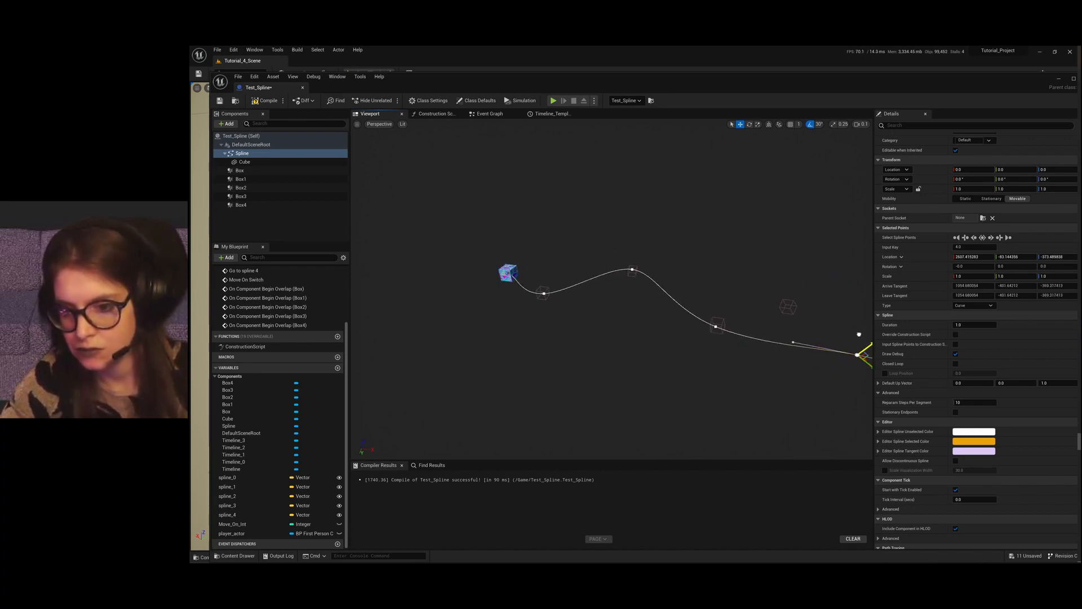
left_click_drag(813, 280, 761, 287, "alt")
left_click_drag(468, 347, 482, 351, "alt")
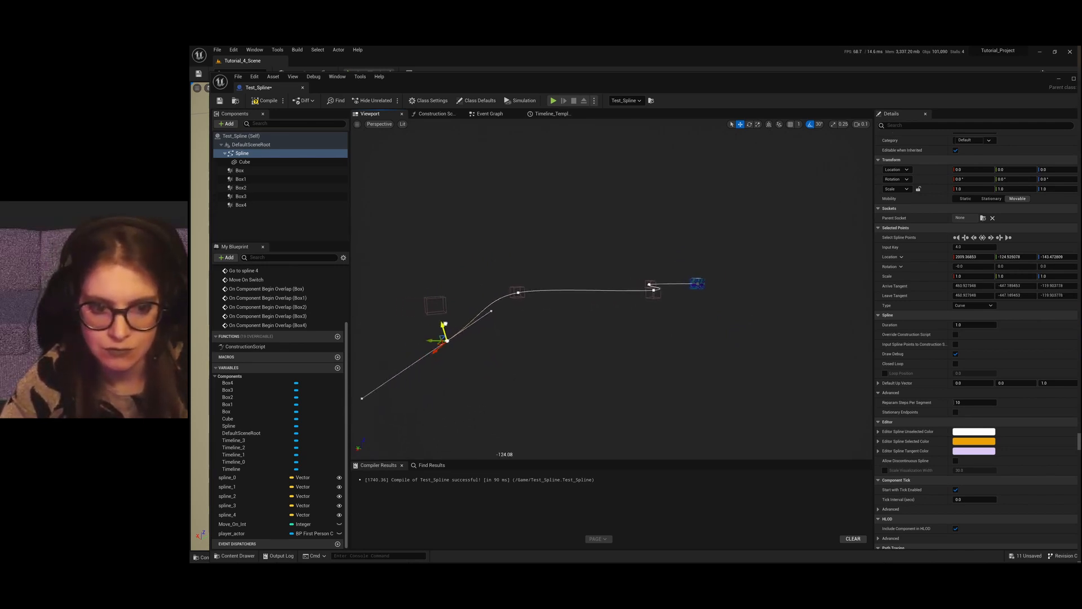
mouse_move(555, 371)
left_mouse_down("alt")
mouse_move(598, 384)
mouse_move(606, 406)
mouse_move(555, 371)
left_mouse_up("alt")
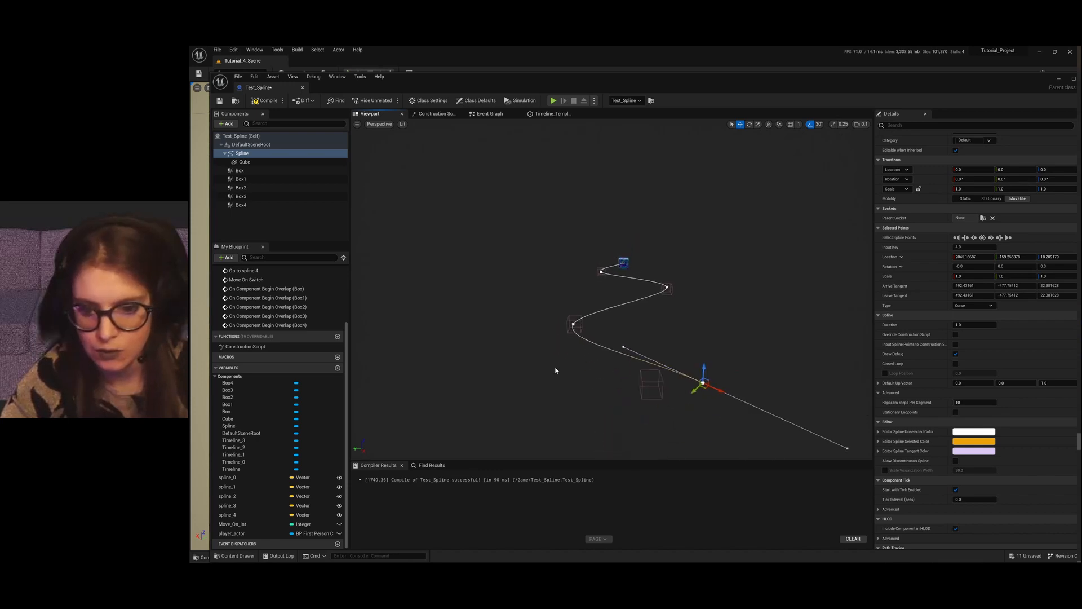
Step: Align Box4 with the last spline point at about X 2041, Z 22, and compile and save the blueprint
left_click(662, 386)
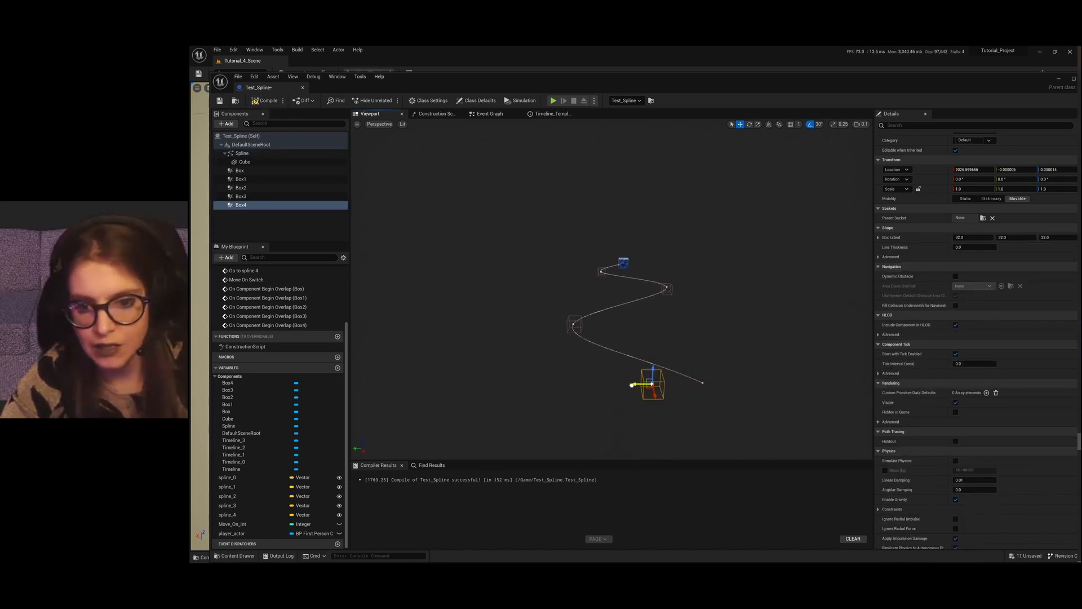
left_click_drag(684, 388, 678, 388)
left_click_drag(679, 387, 823, 335, "alt")
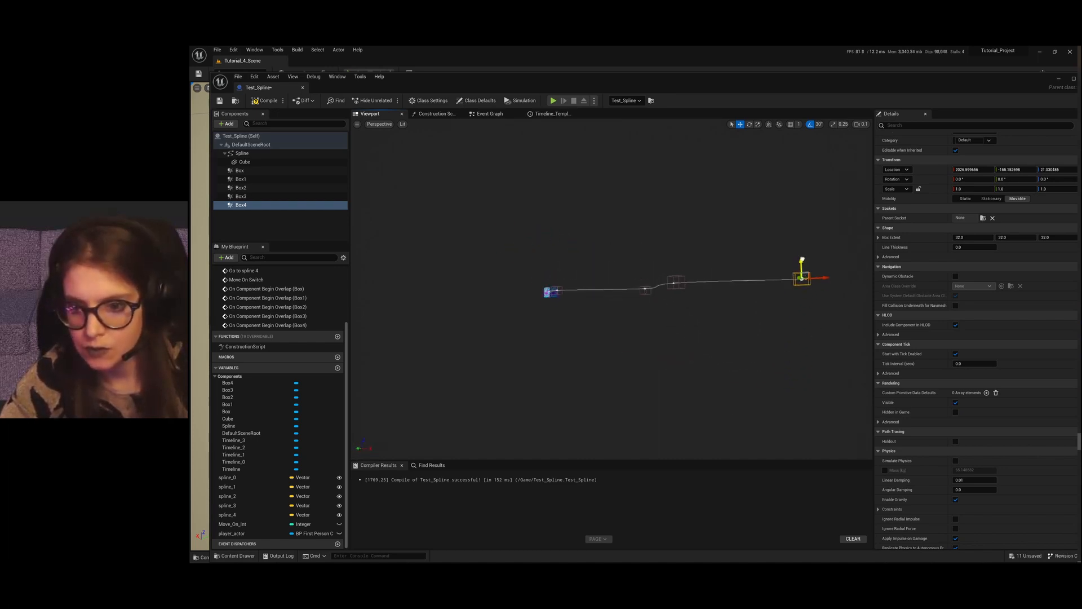
left_click_drag(829, 326, 596, 165, "alt")
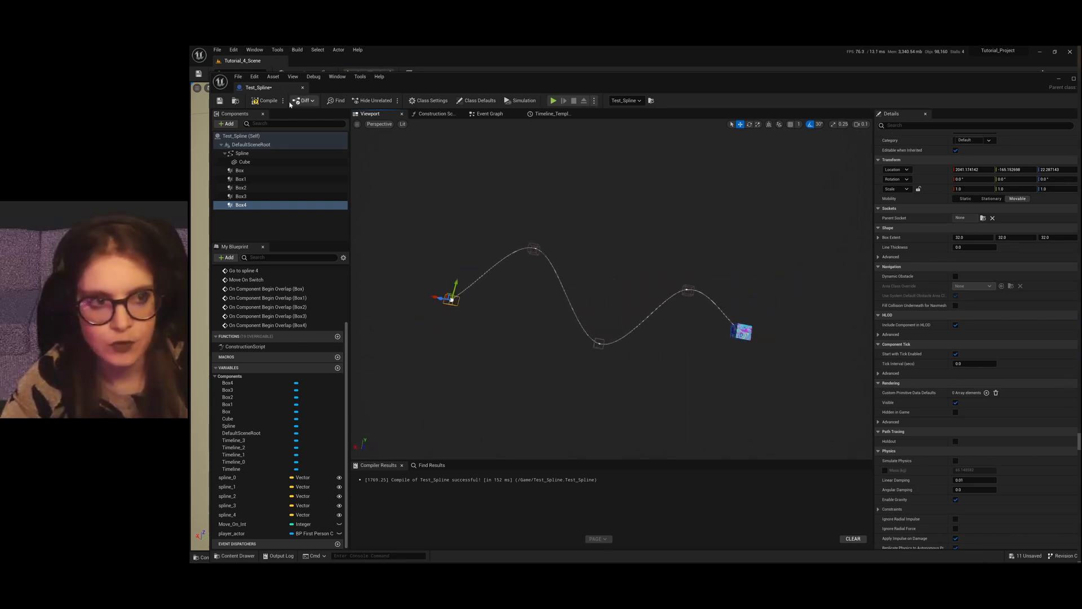
left_click(258, 103)
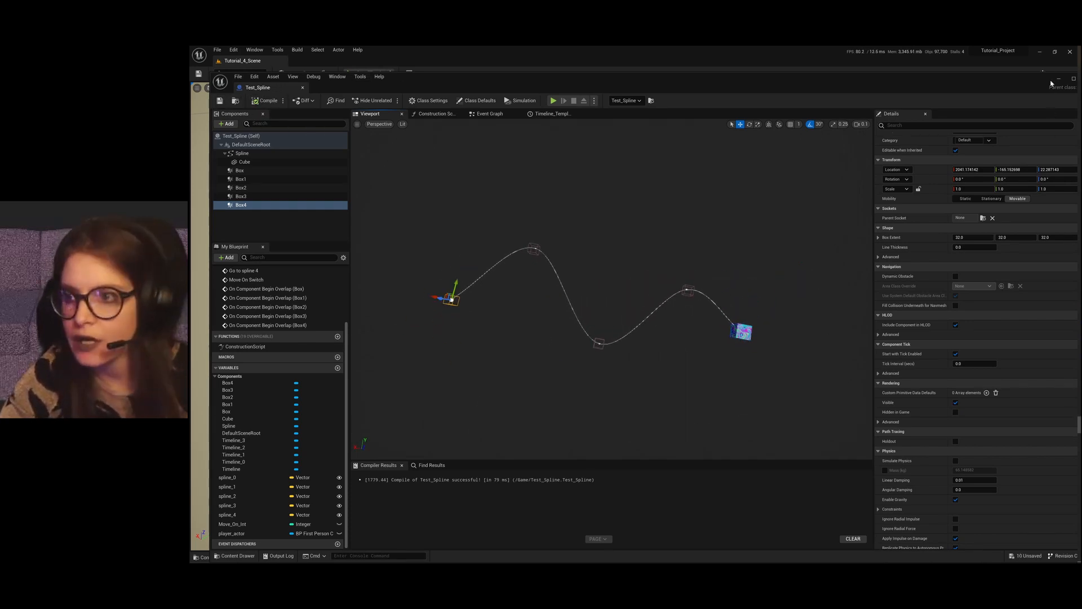
Step: Play-test the Tutorial_4_Scene level, walking into the box collisions to check how the cube moves along the curved spline
left_click(1059, 79)
left_click(350, 74)
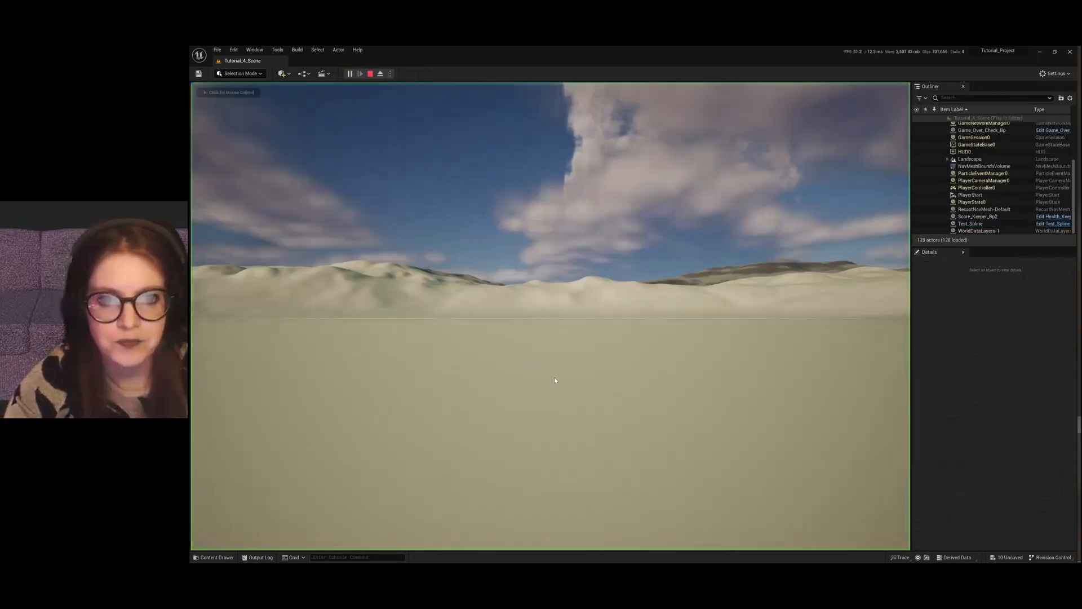
left_click(561, 431)
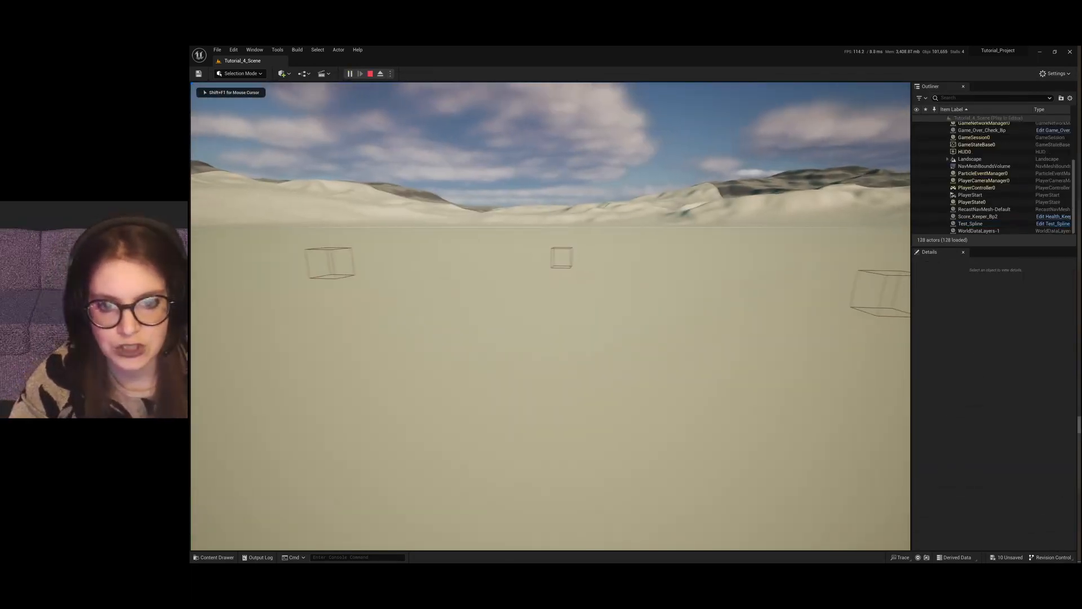
key("w")
key("w")
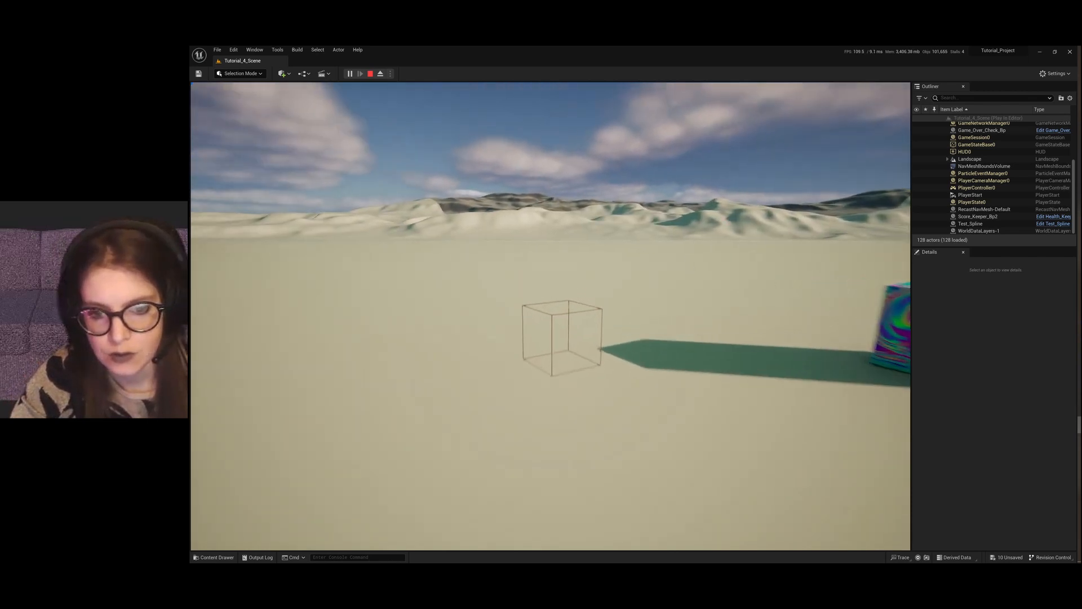
key("w")
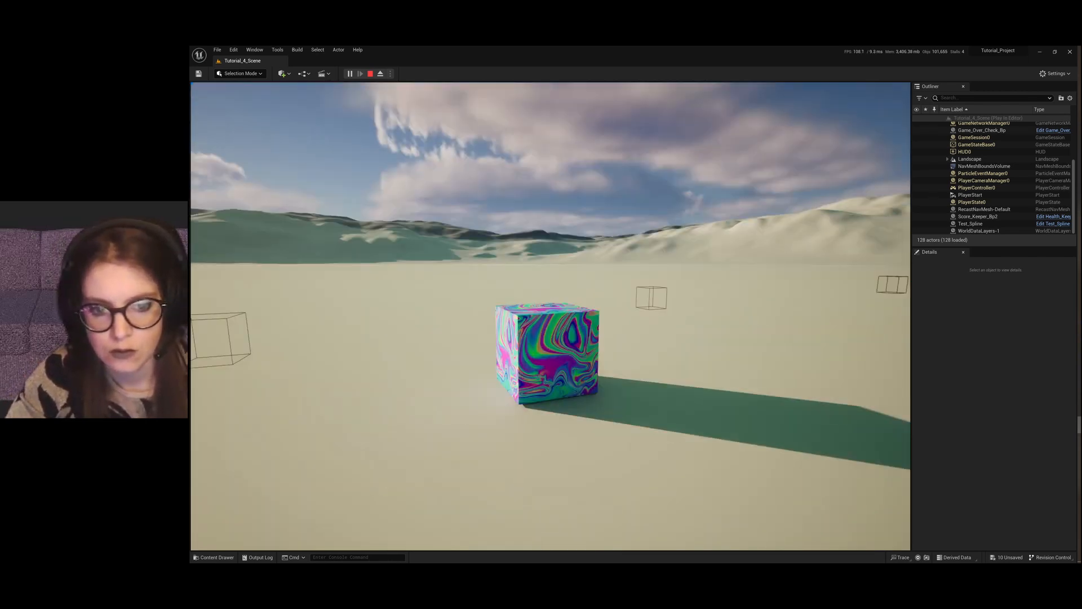
key("w")
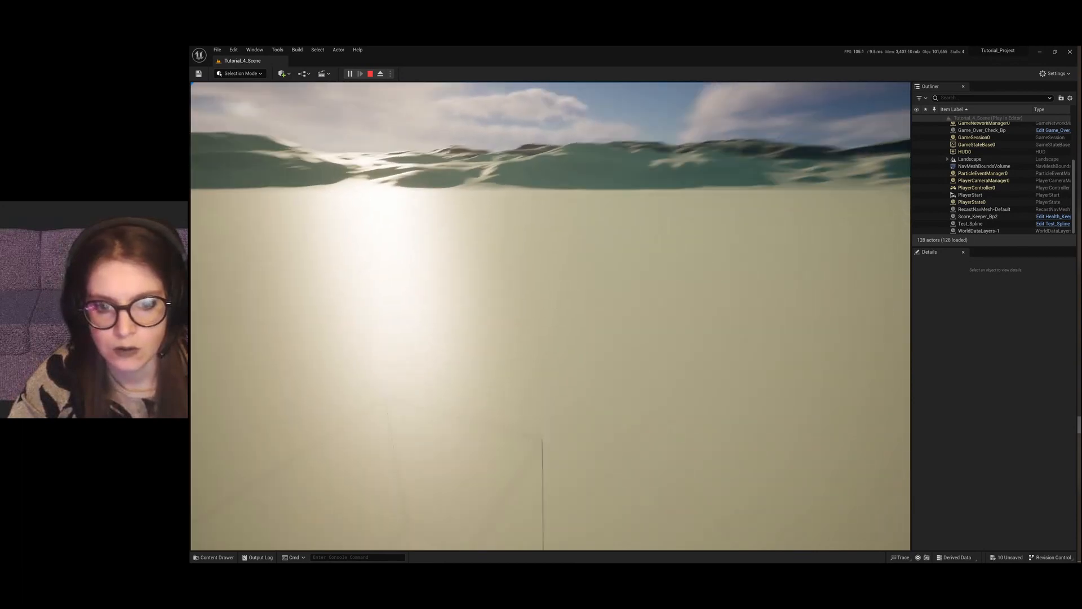
key("w")
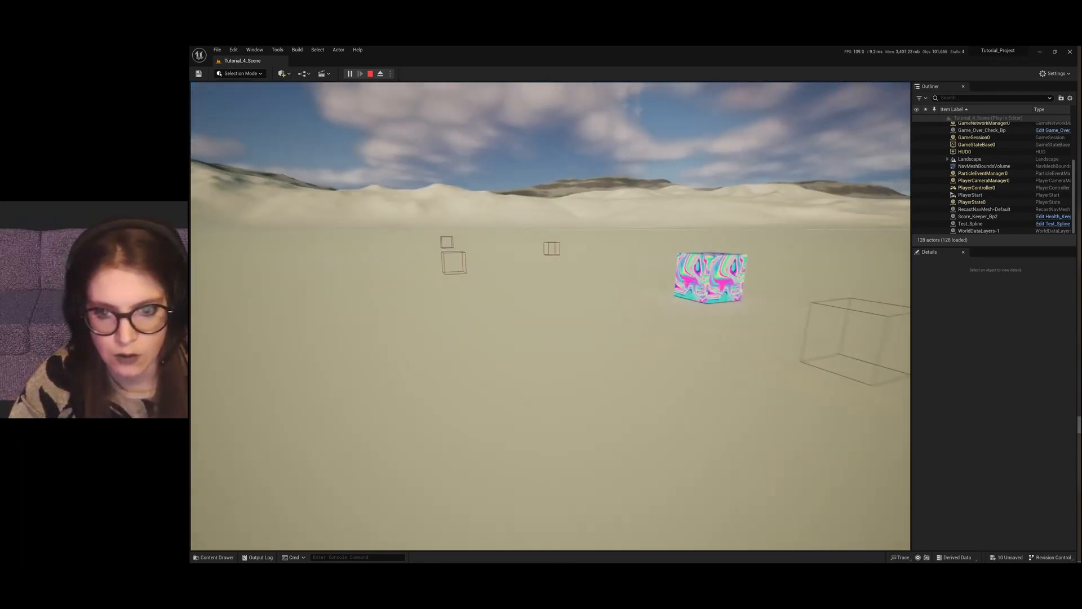
key("w")
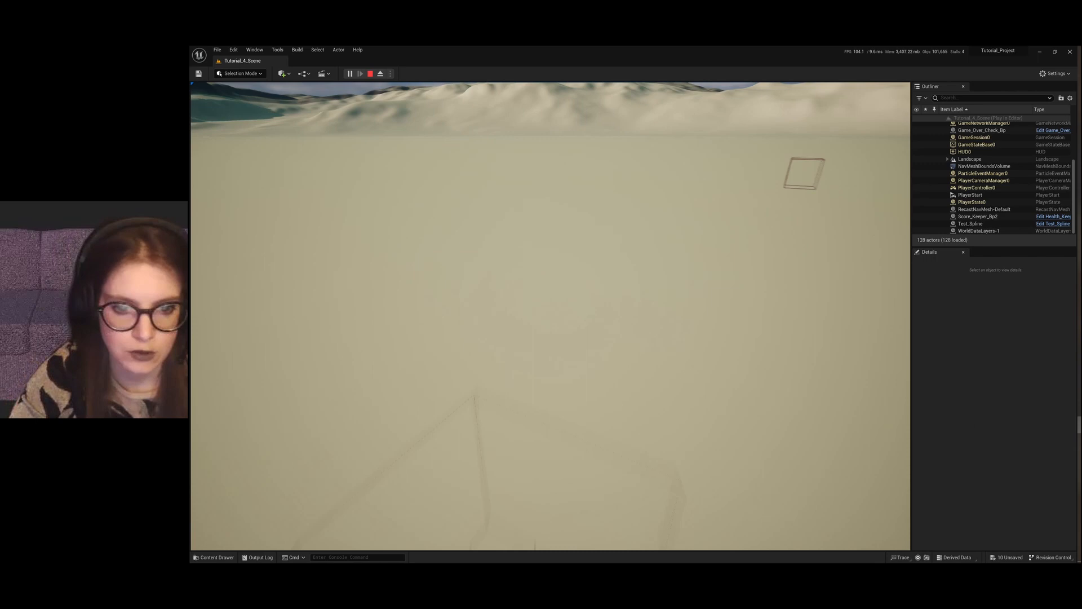
key("w")
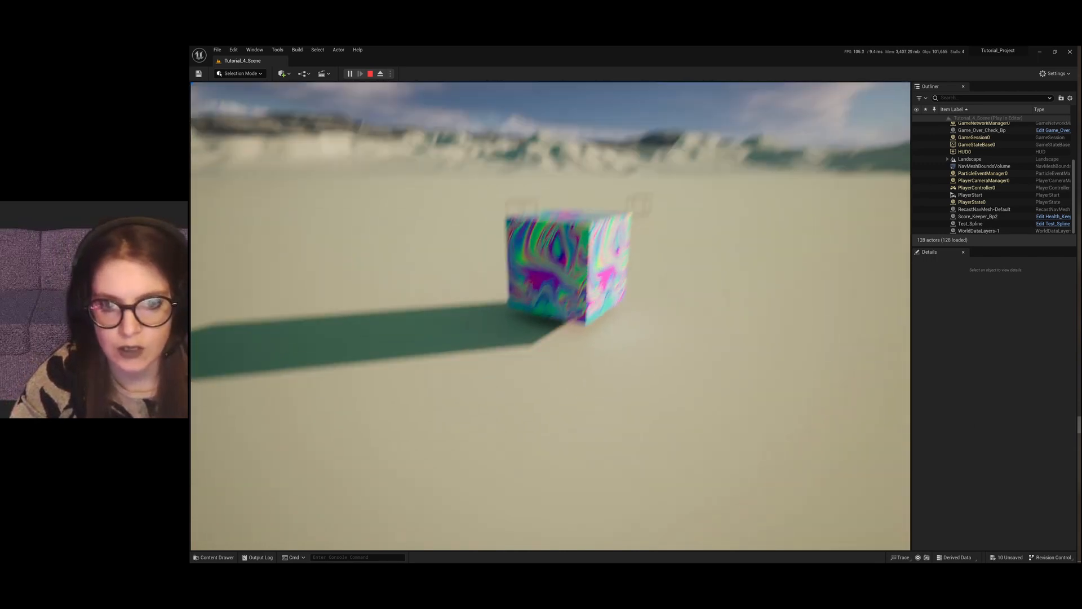
key("w")
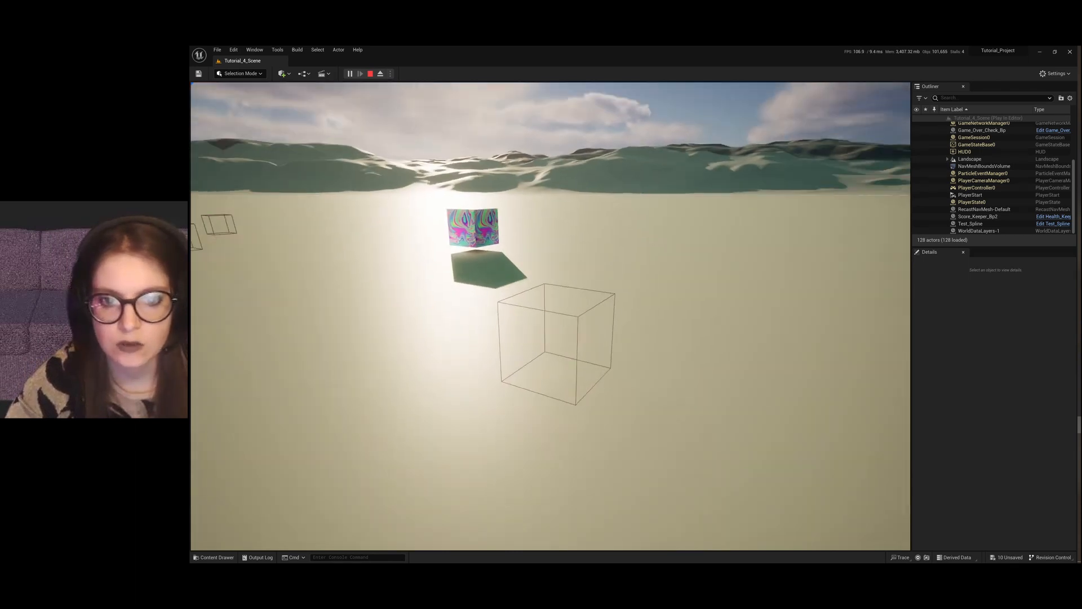
key("w")
key("w")
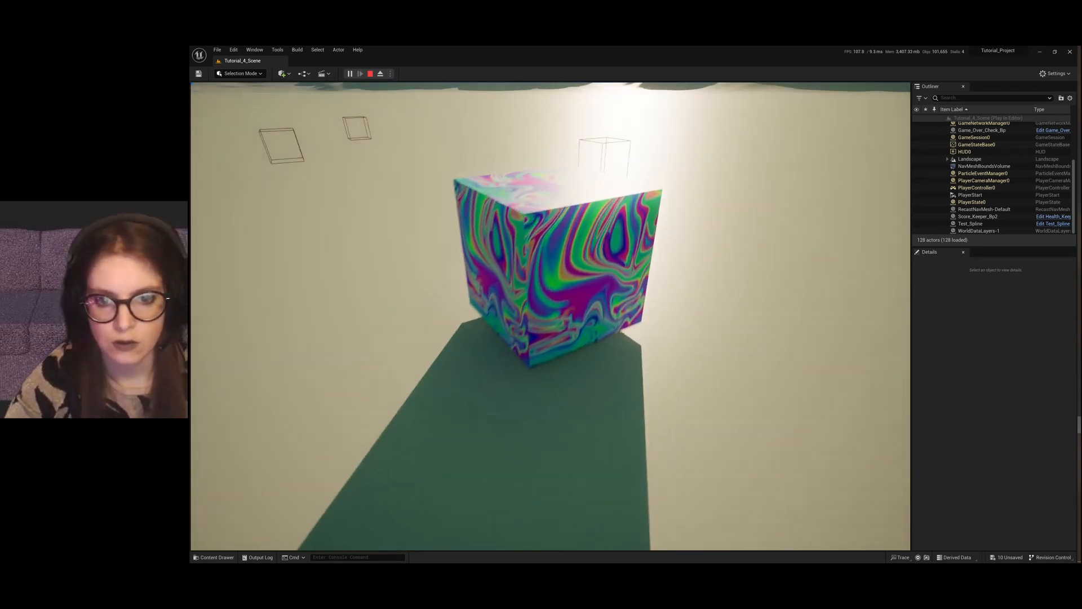
key("w")
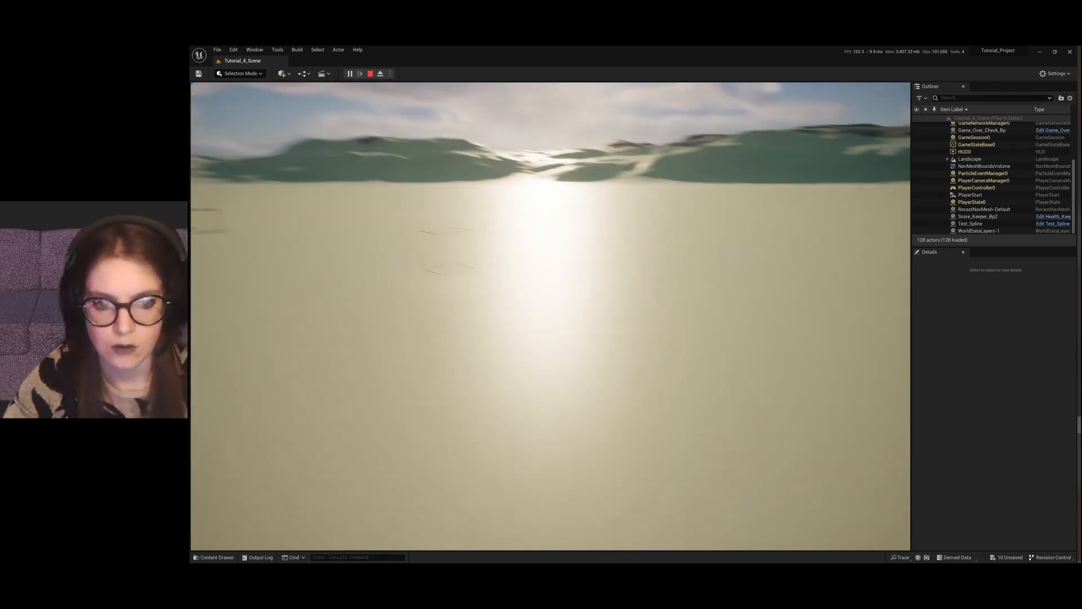
key("w")
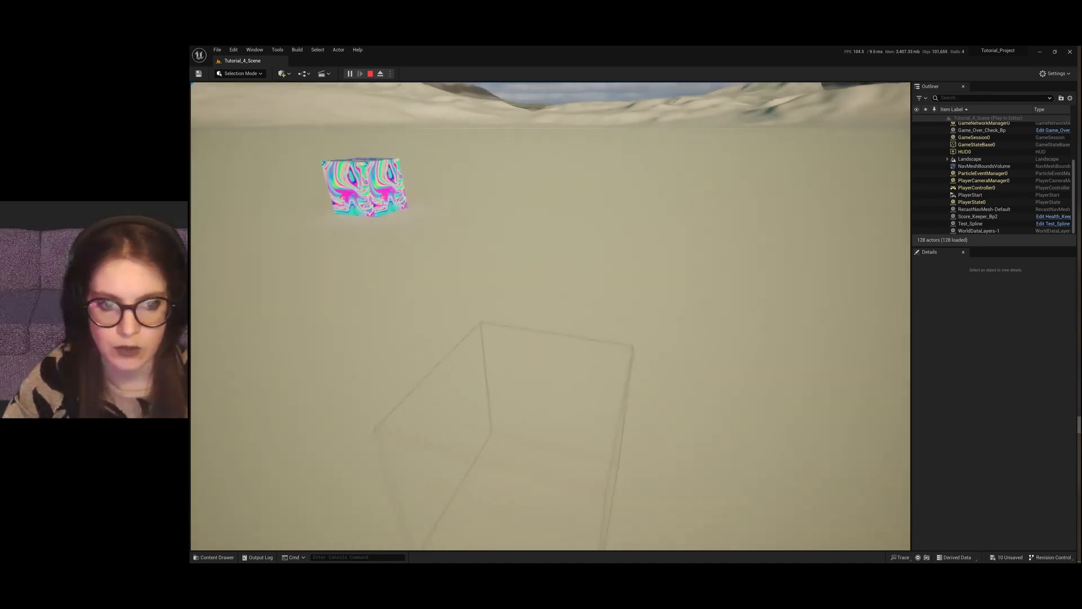
key("w")
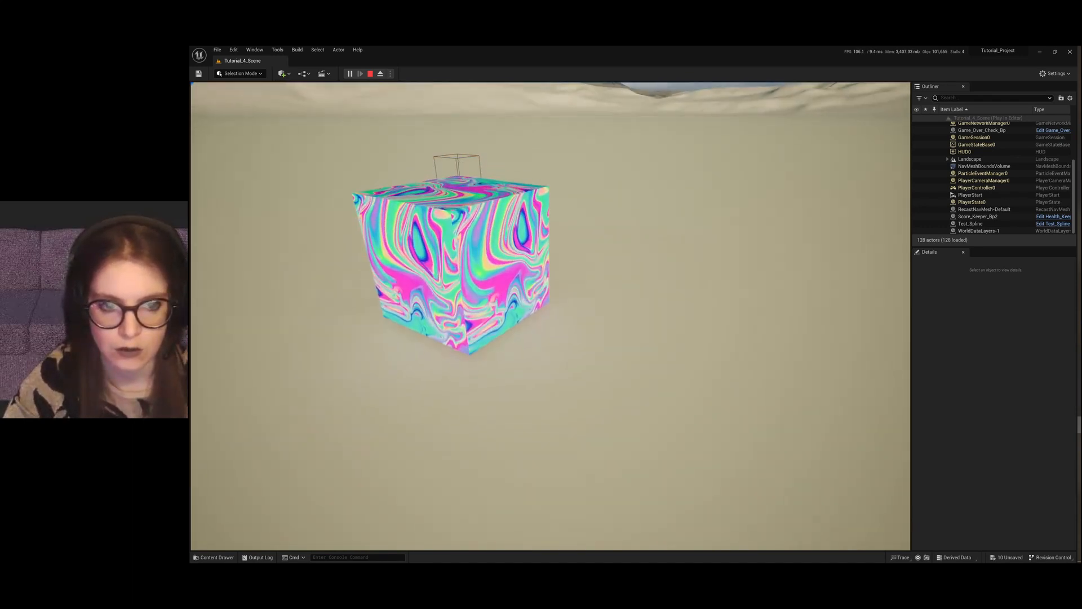
key("w")
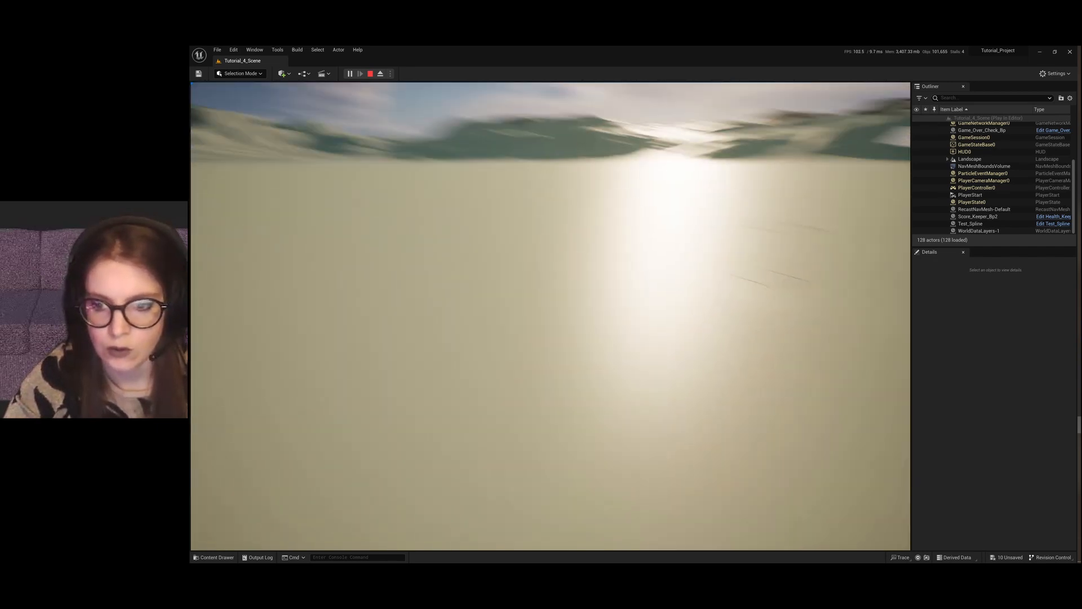
key("w")
key("w")
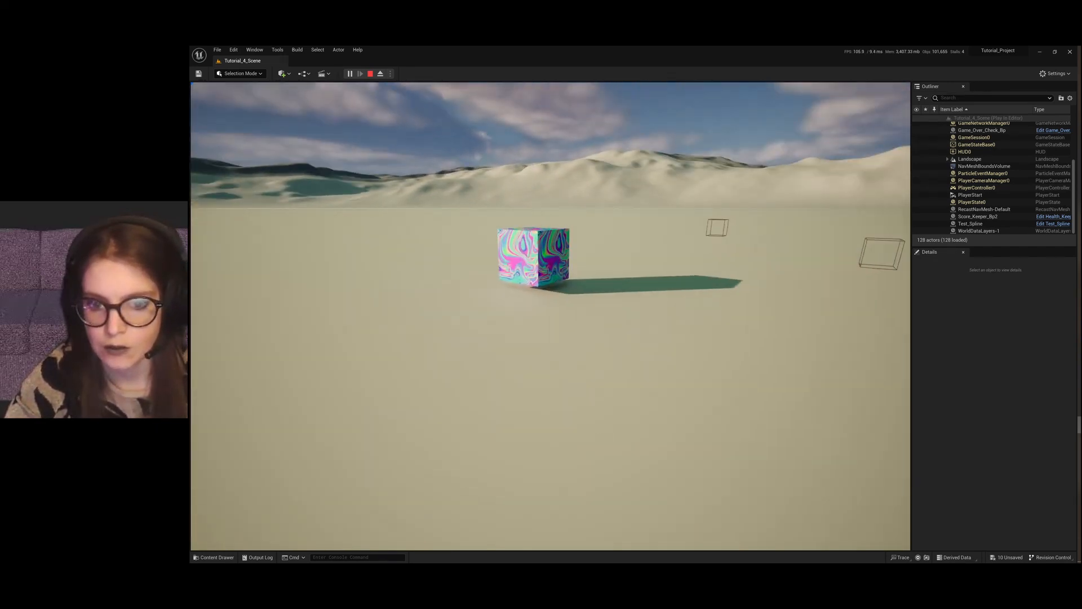
key("w")
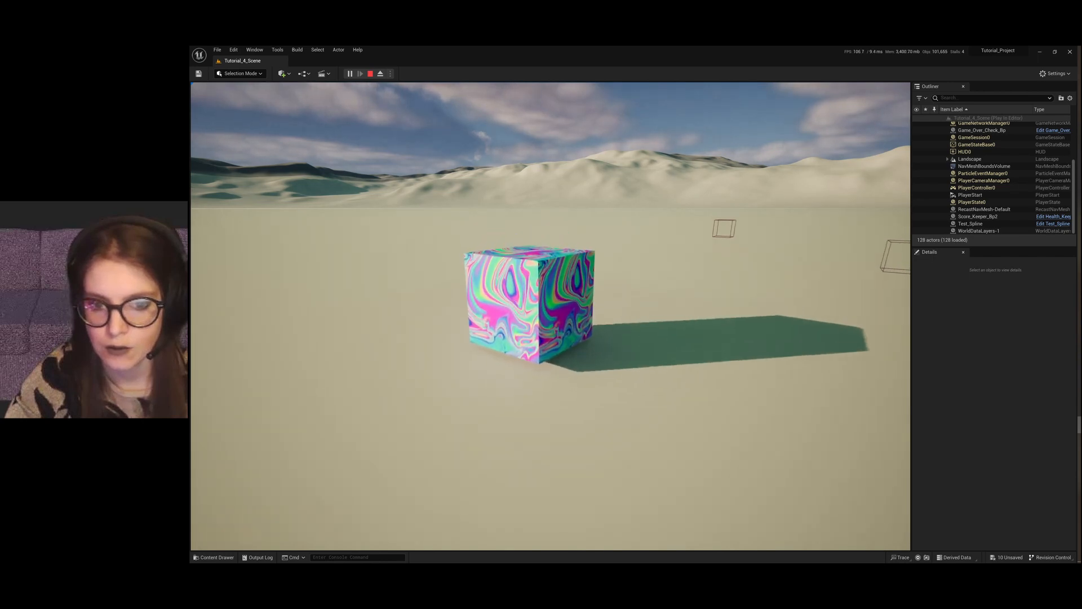
key("w")
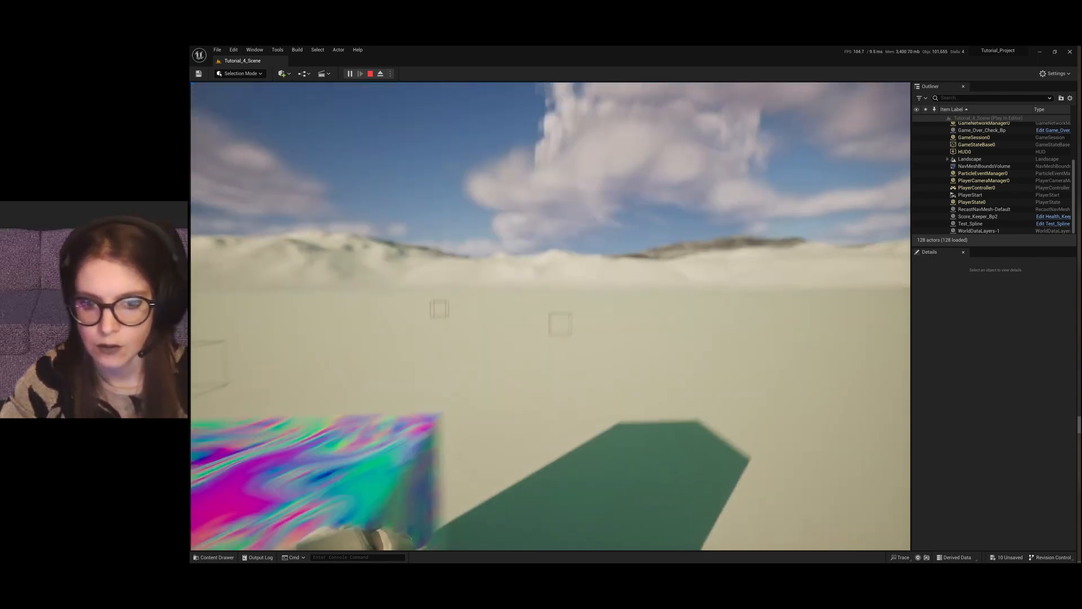
key("w")
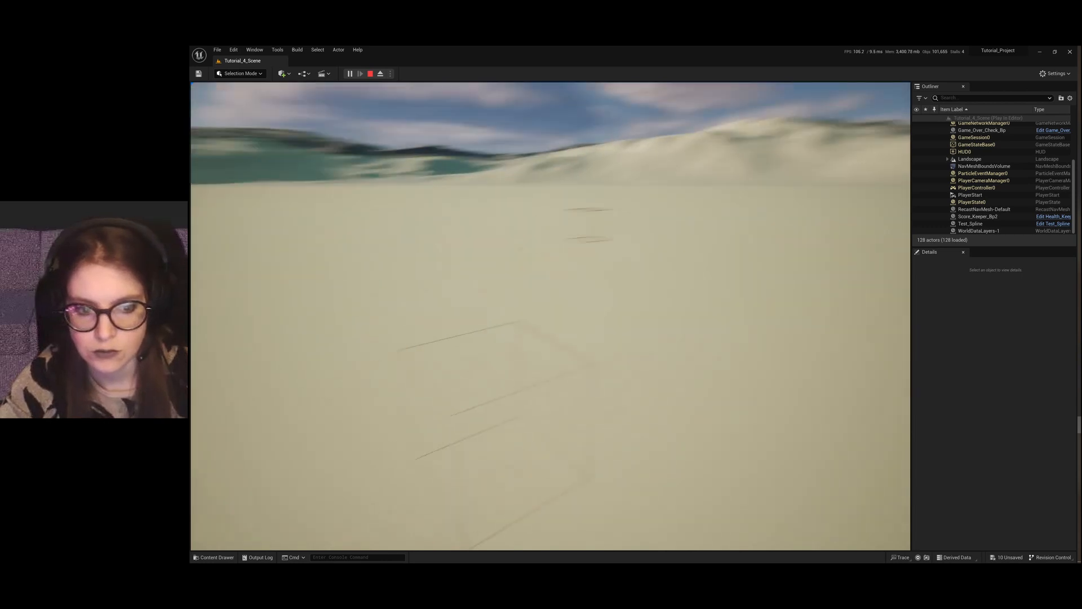
key("w")
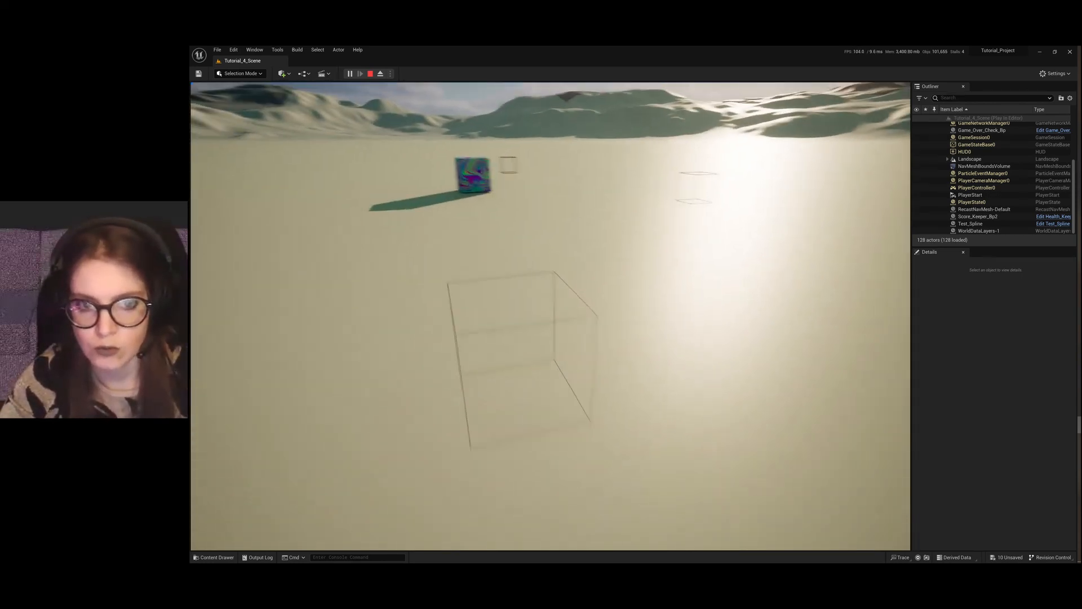
key("w")
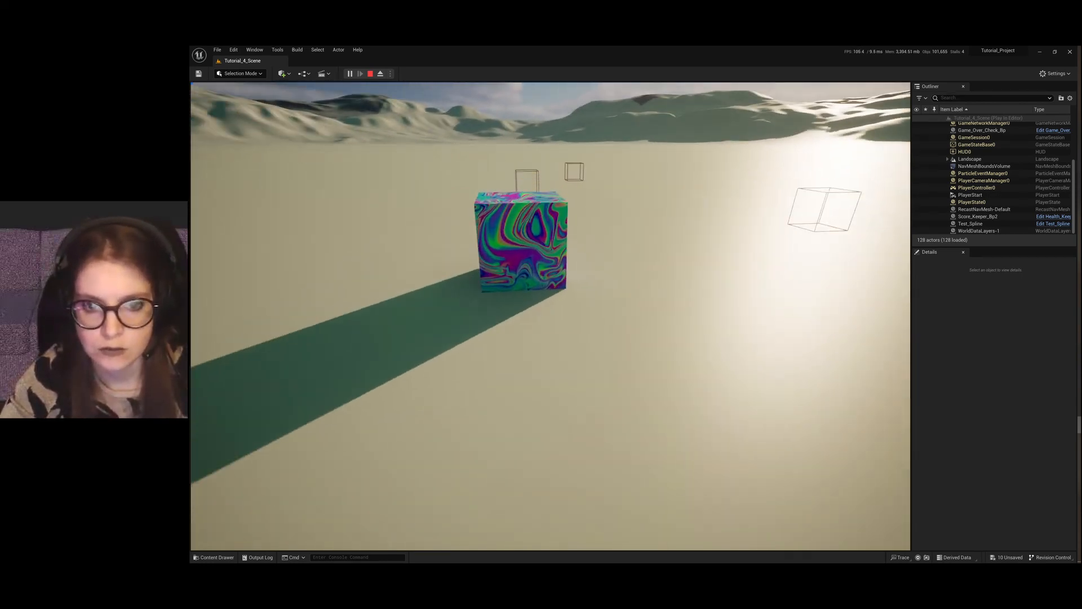
key("w")
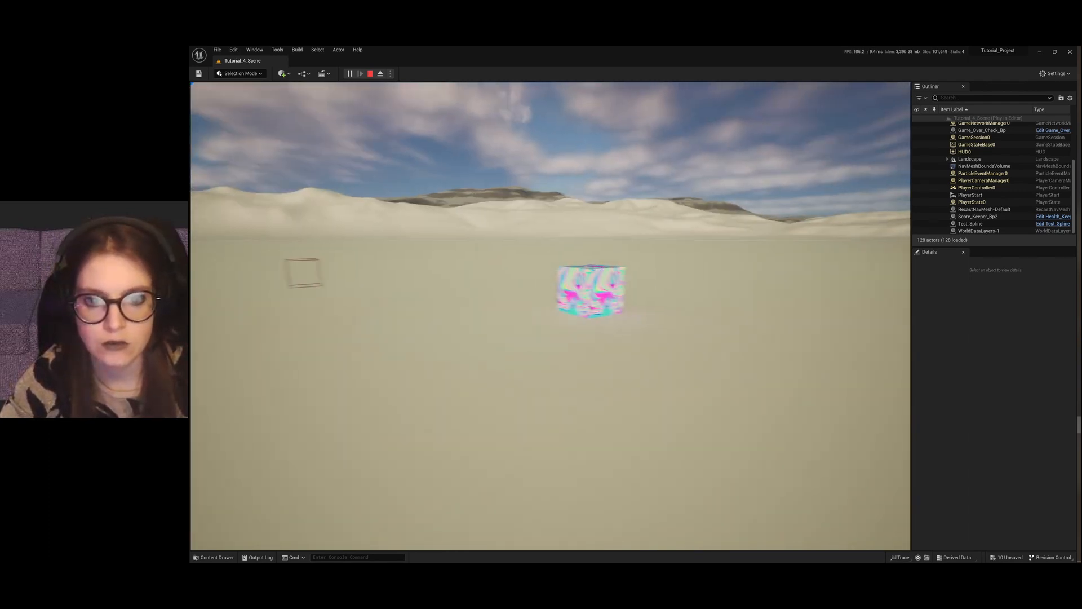
key("w")
key("w")
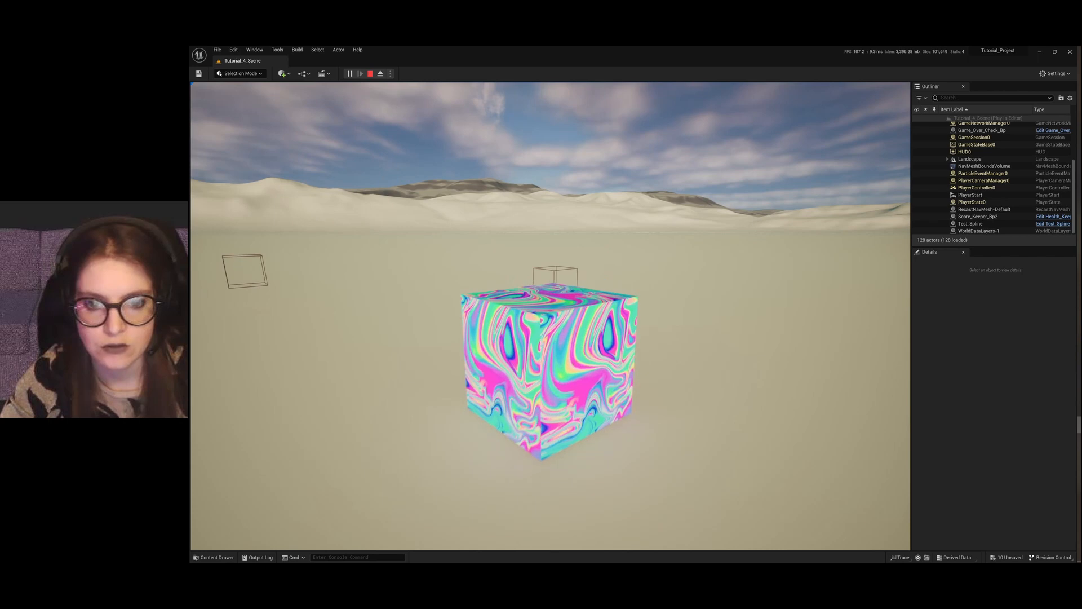
Step: Continue the play-test by walking from one box collision to another, examining how the cube travels between the spline points
key("w")
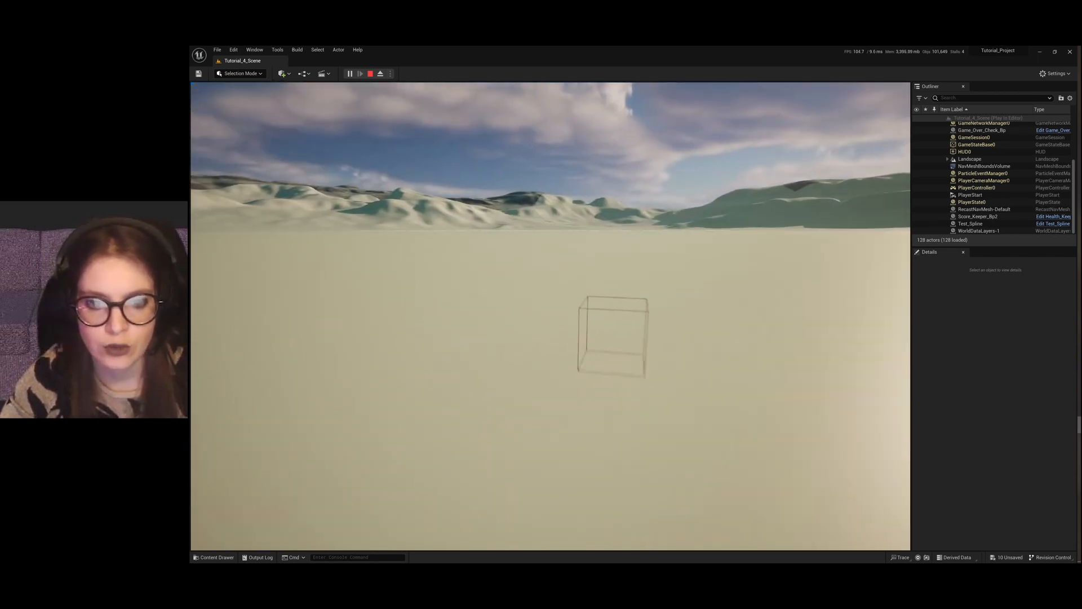
key("w")
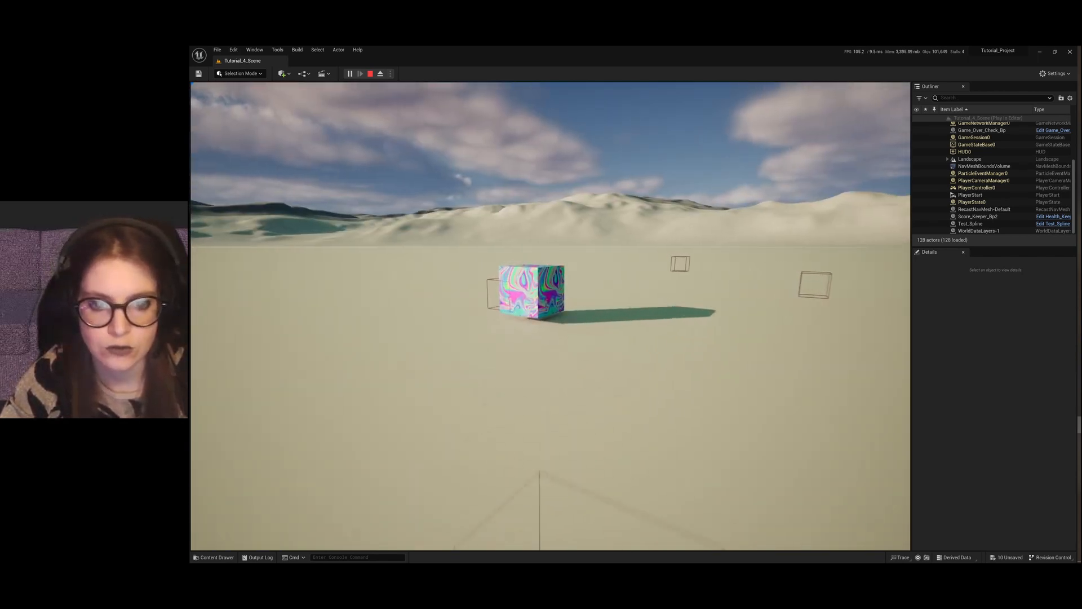
key("w")
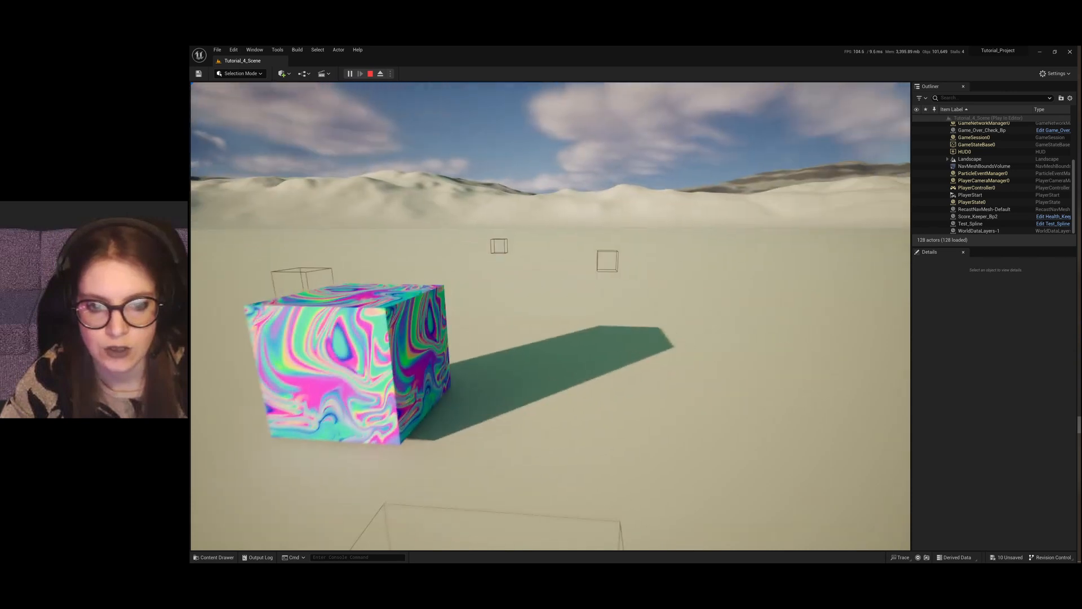
key("w")
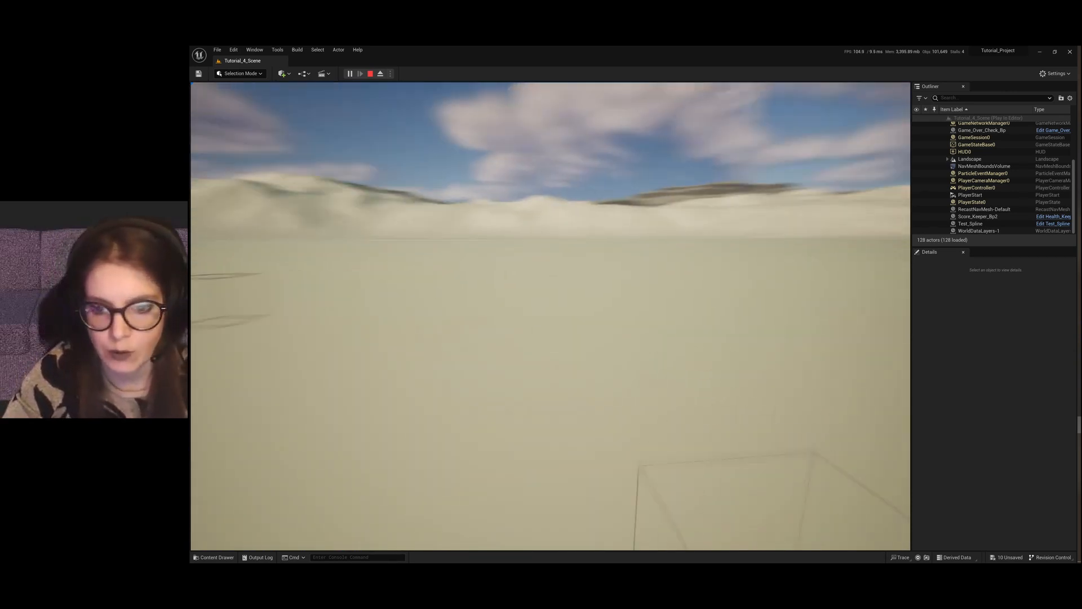
key("w")
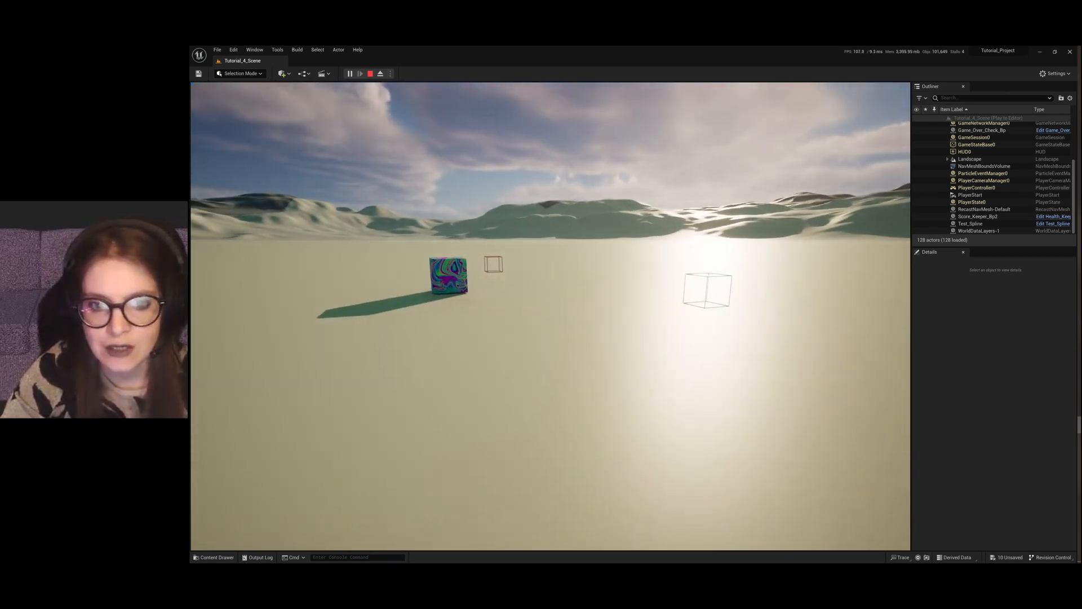
key("w")
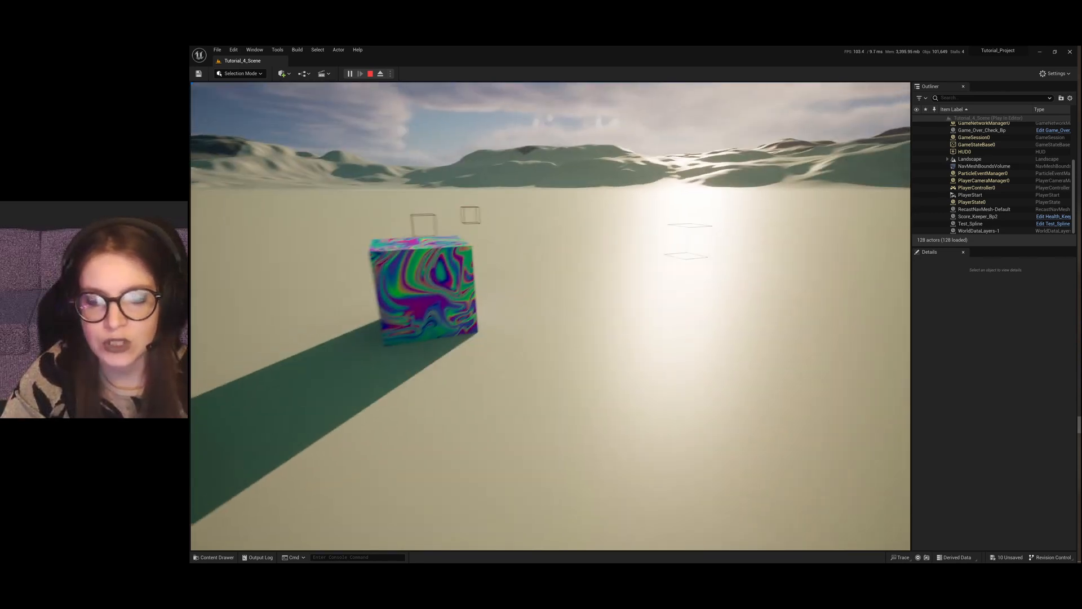
key("w")
key("w")
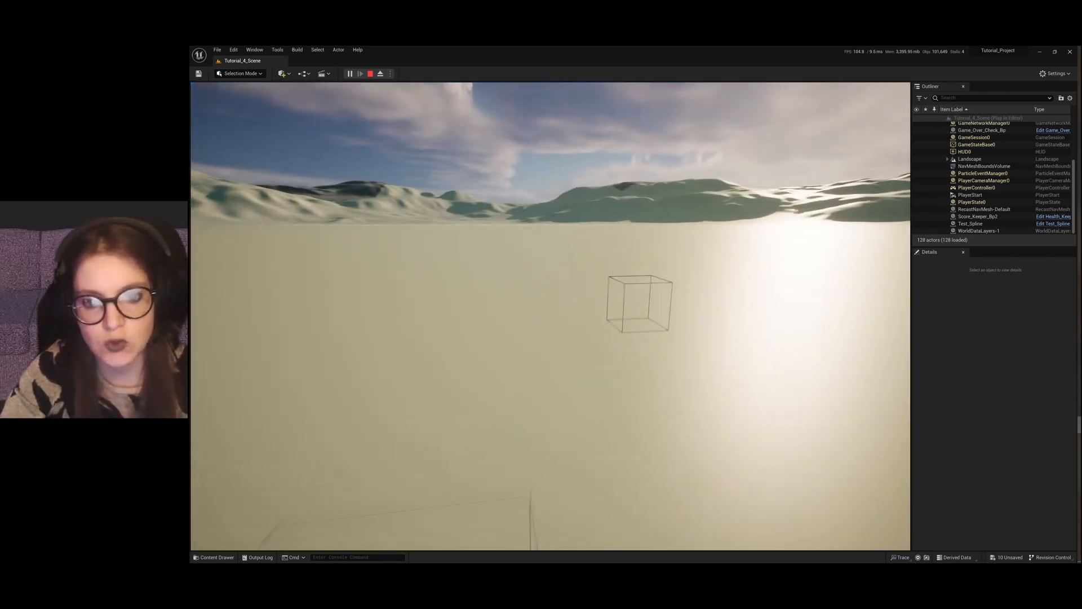
key("w")
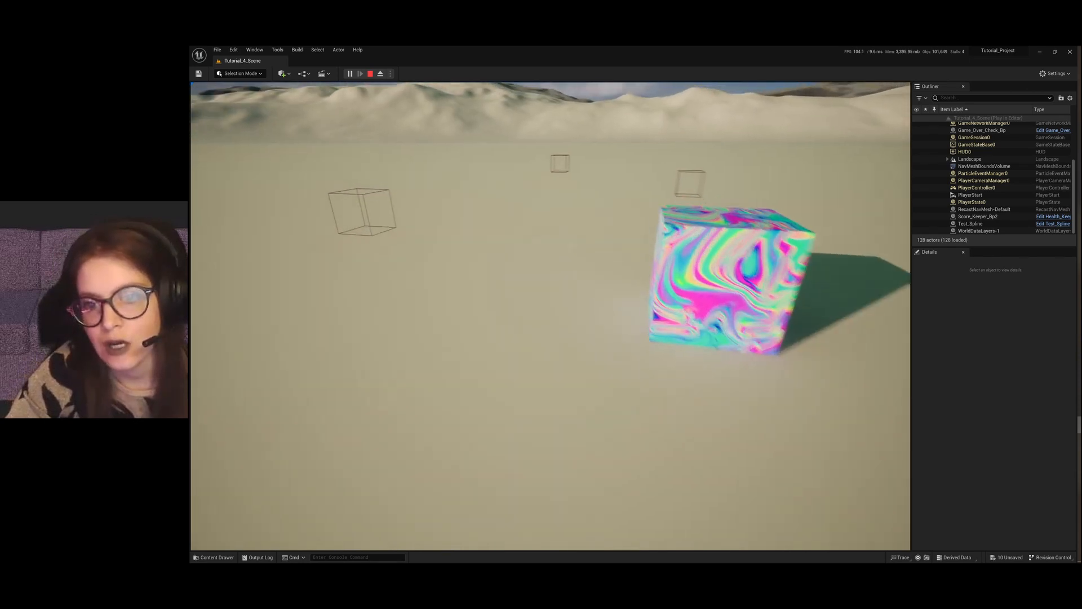
key("w")
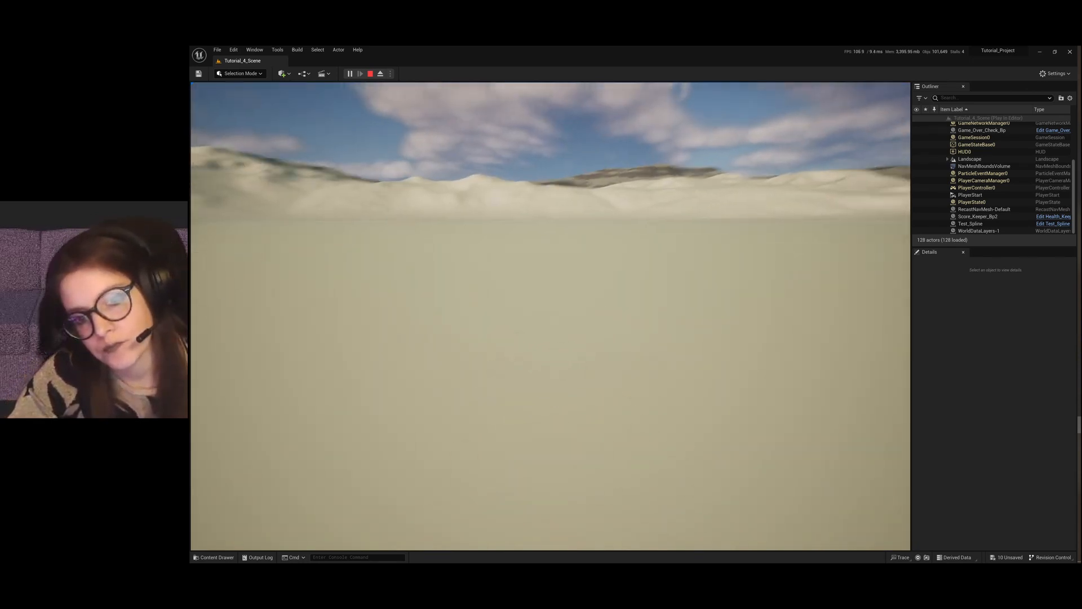
key("w")
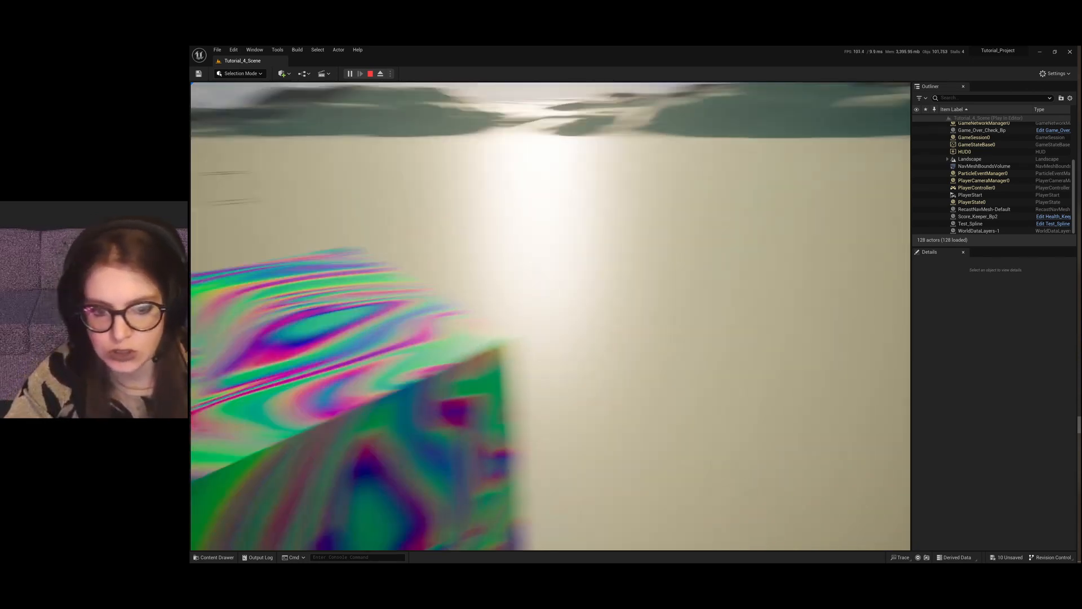
key("w")
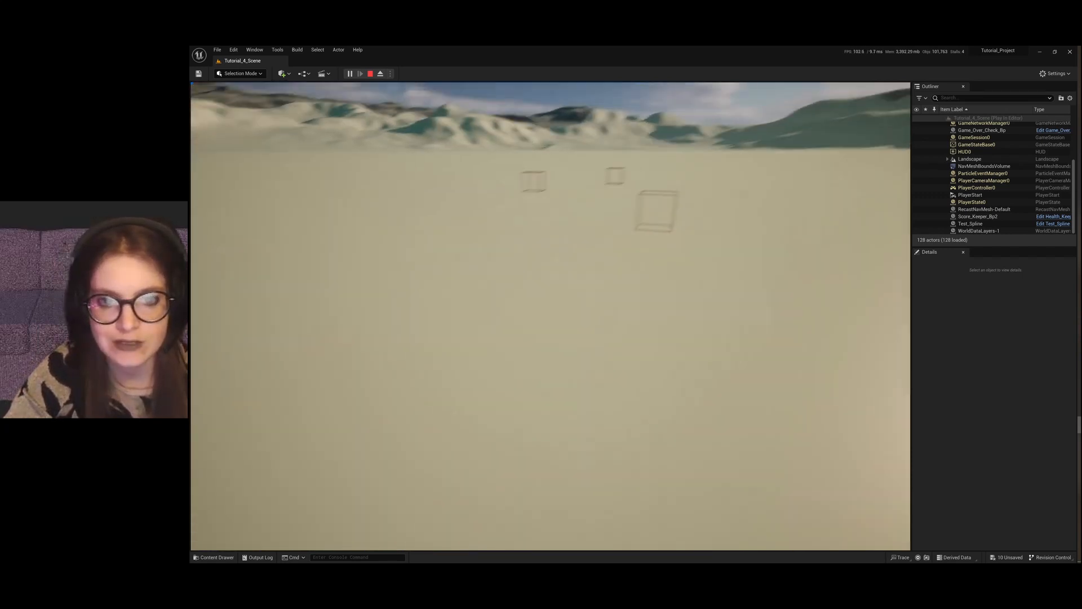
key("w")
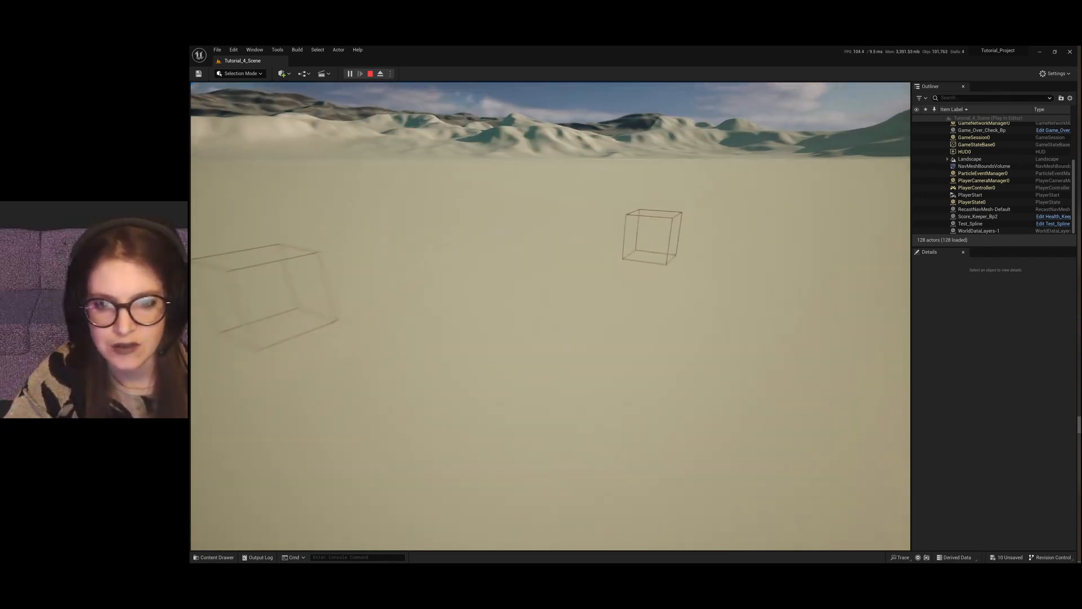
key("w")
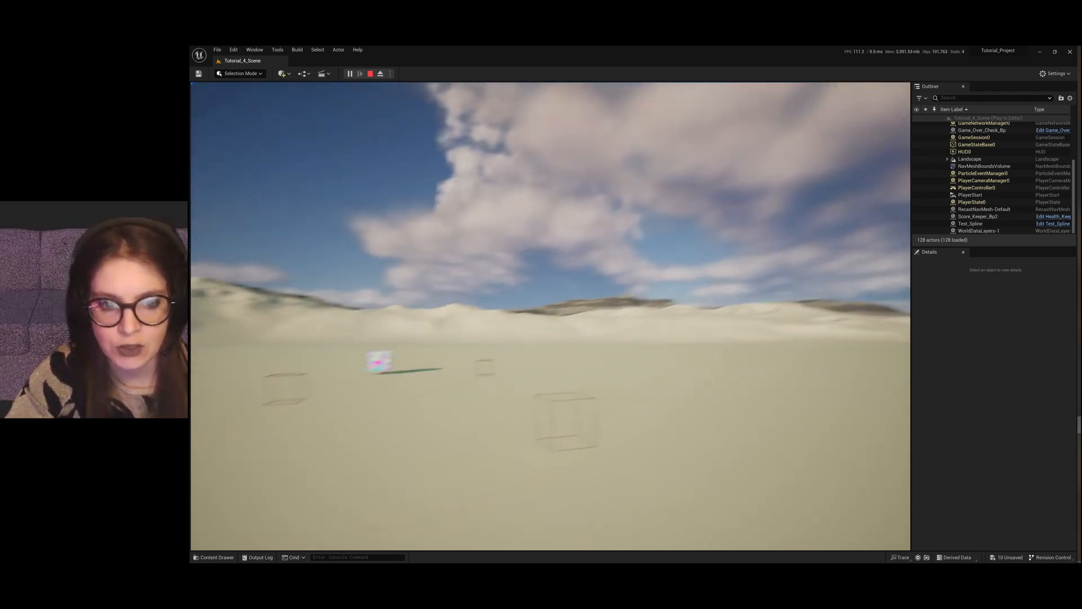
key("w")
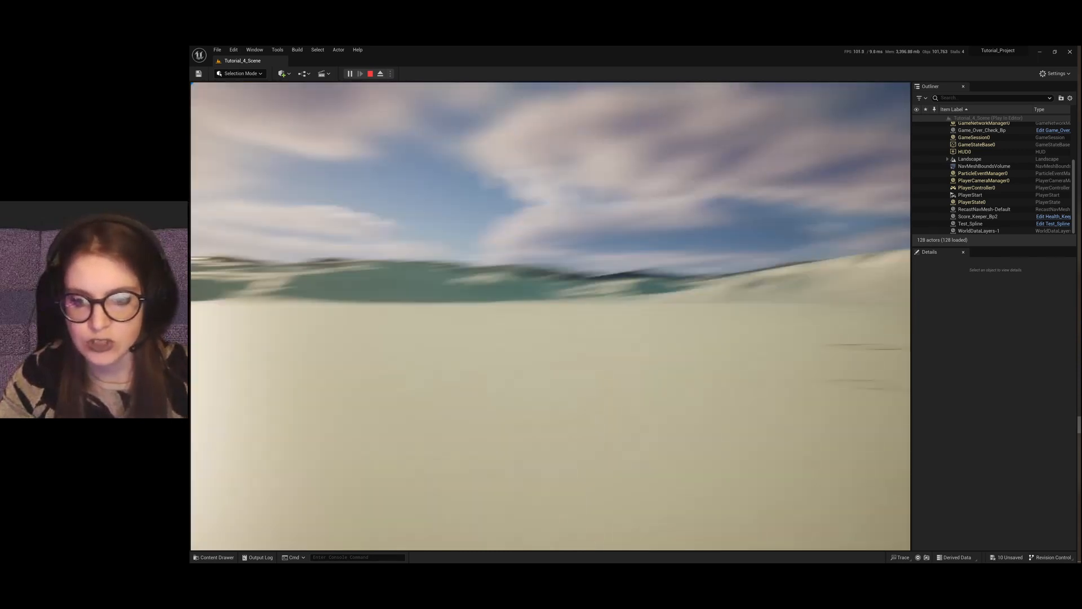
key("w")
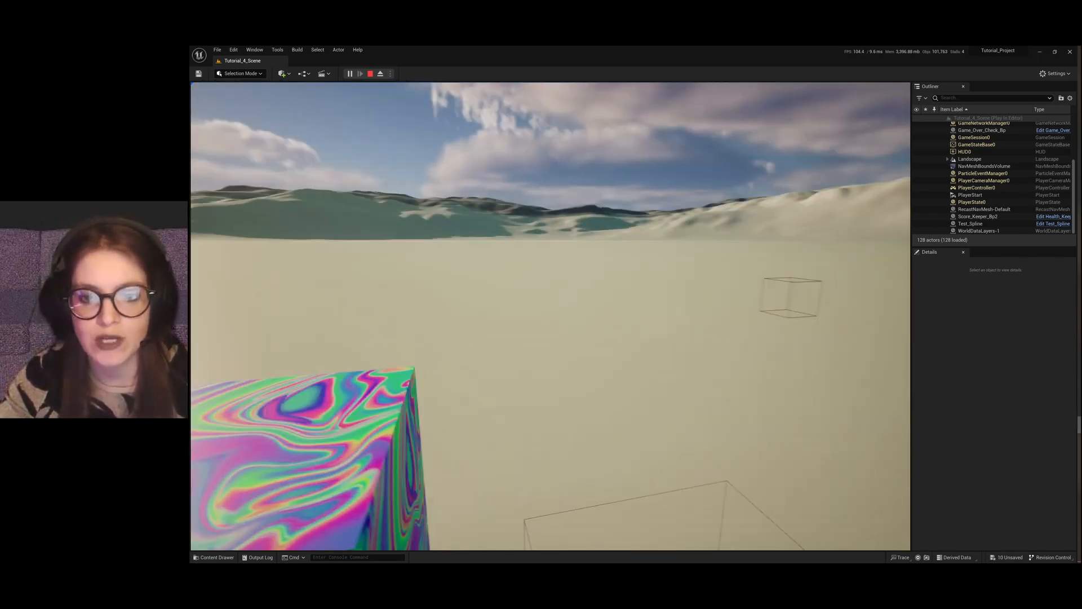
key("w")
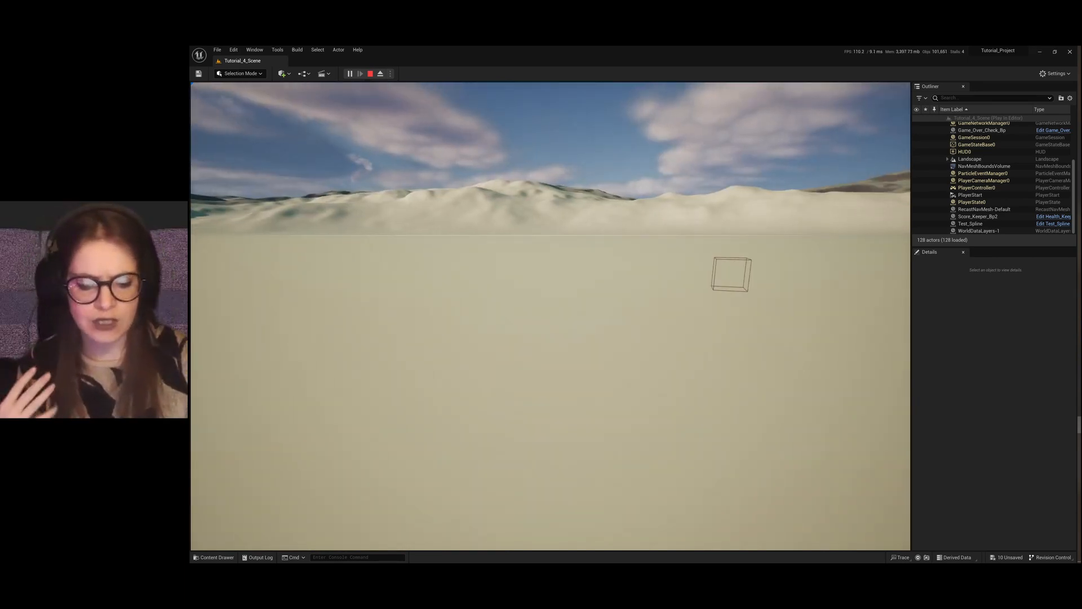
key("w")
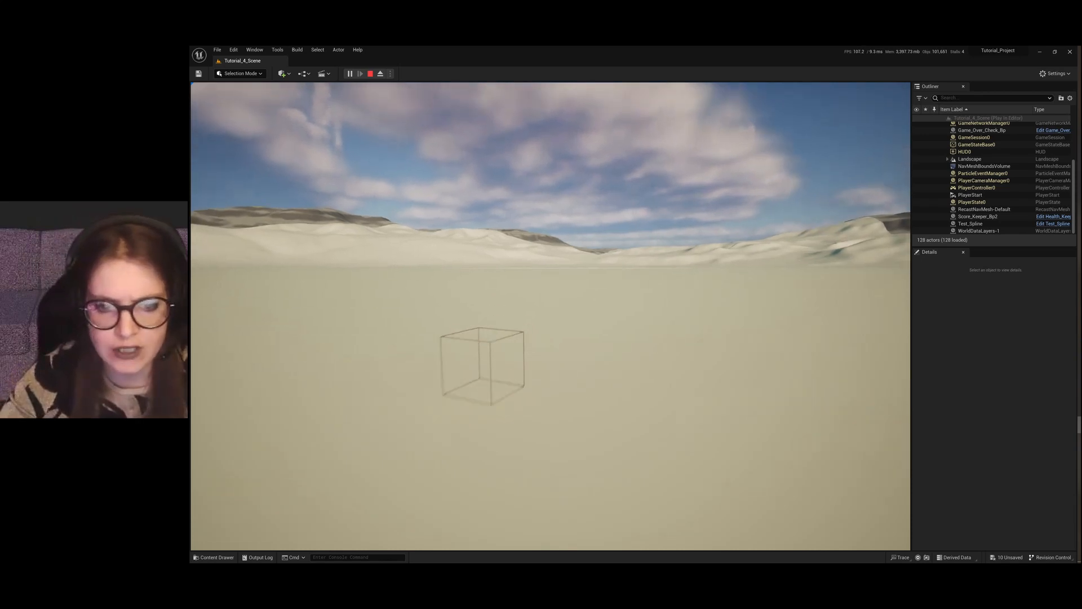
key("w")
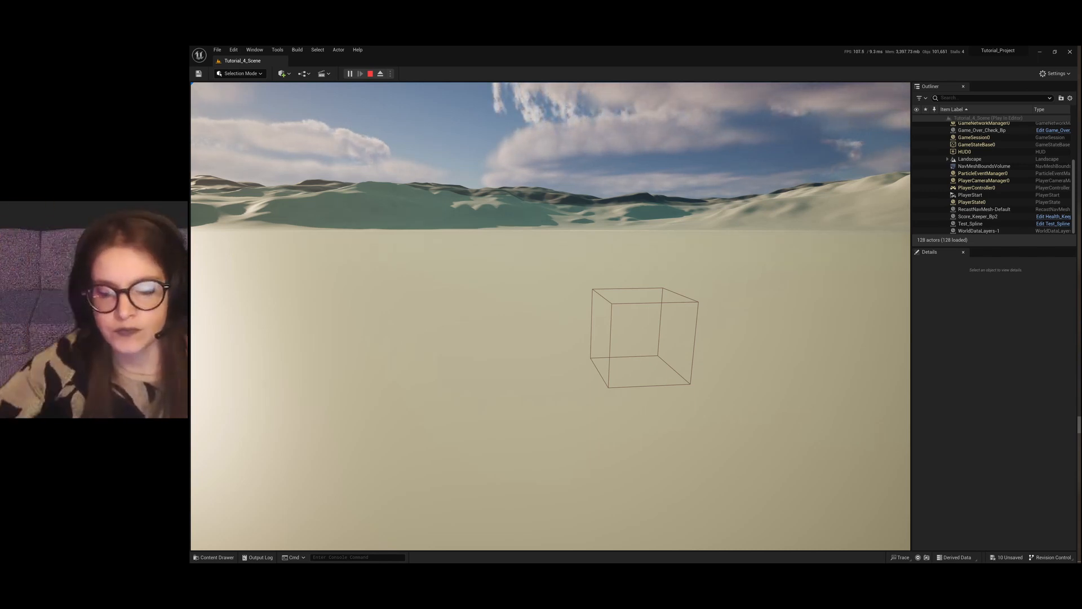
key("w")
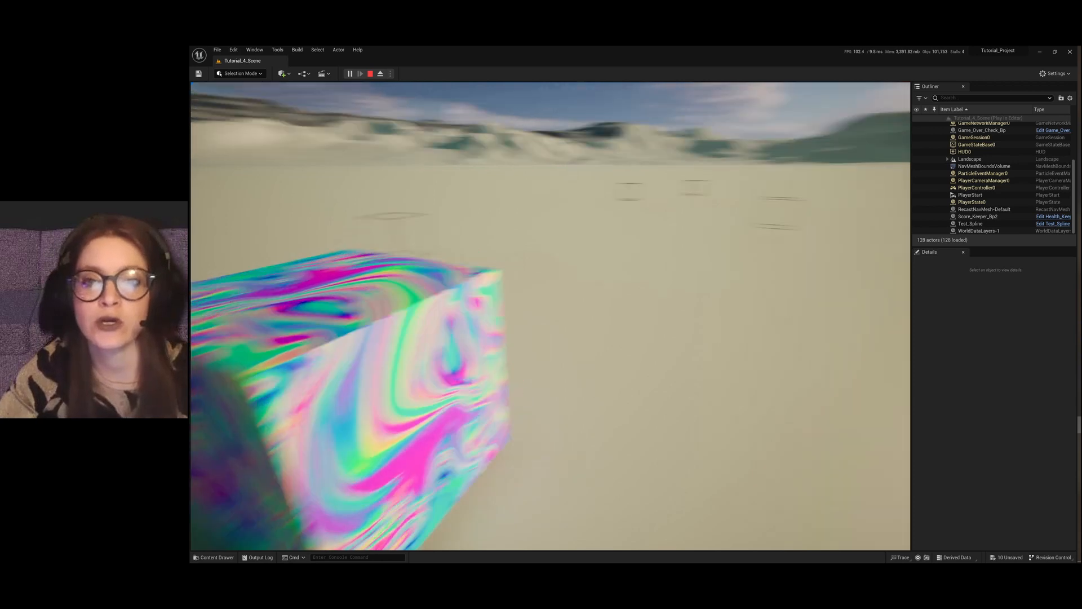
key("w")
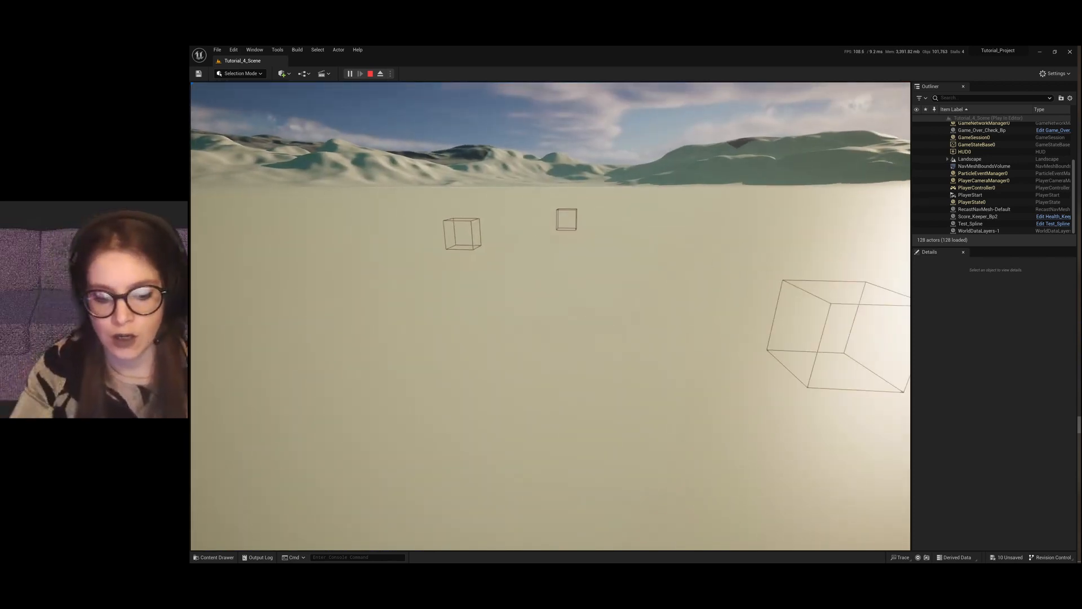
key("w")
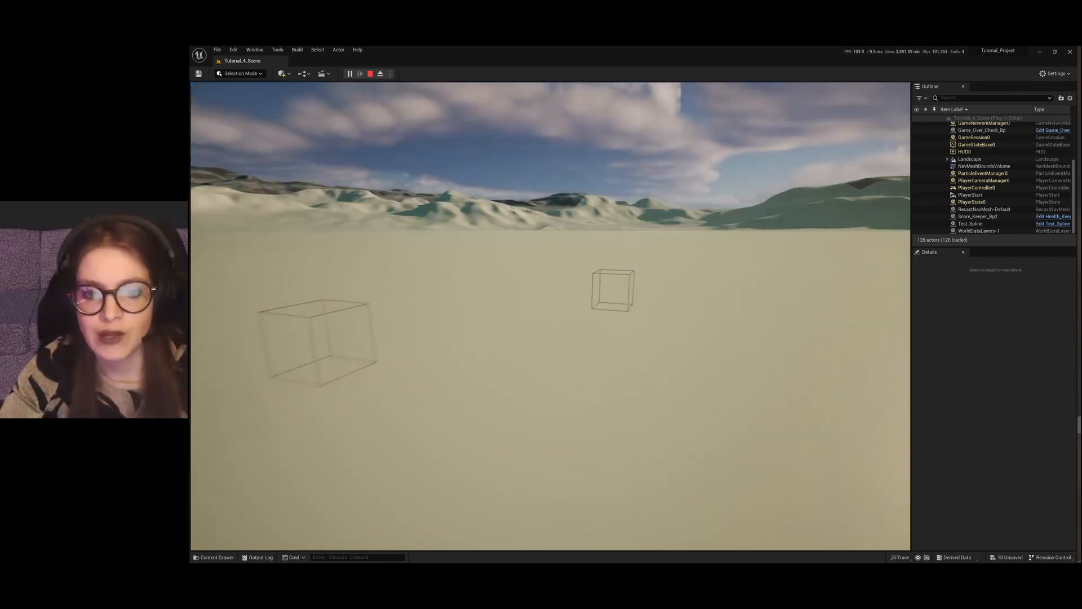